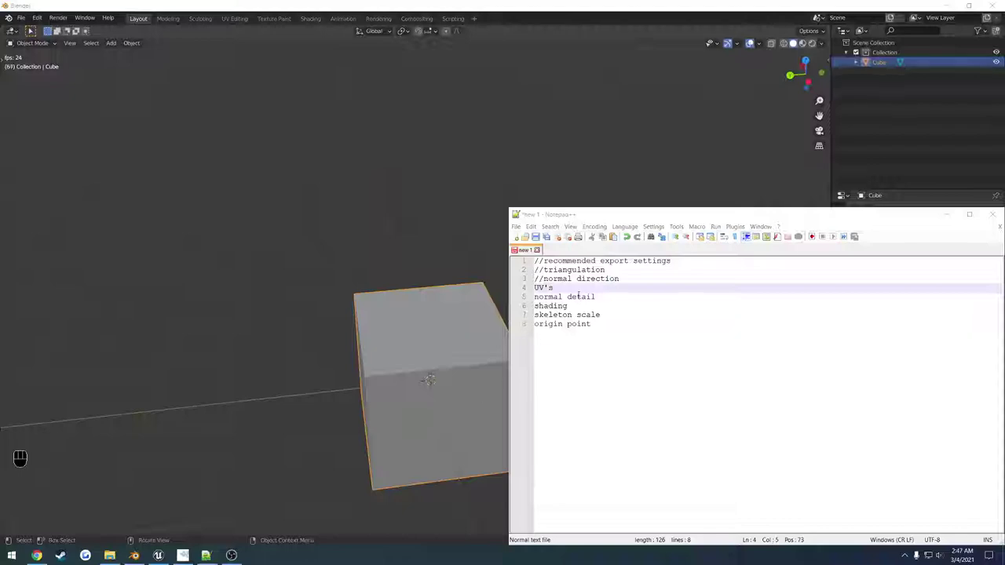
Step: Highlight the "UV's" line in the Notepad++ notes and switch back to Blender to view the cube
{"action": "left_click_drag", "start_coordinate": [572, 289], "coordinate": [534, 288]}
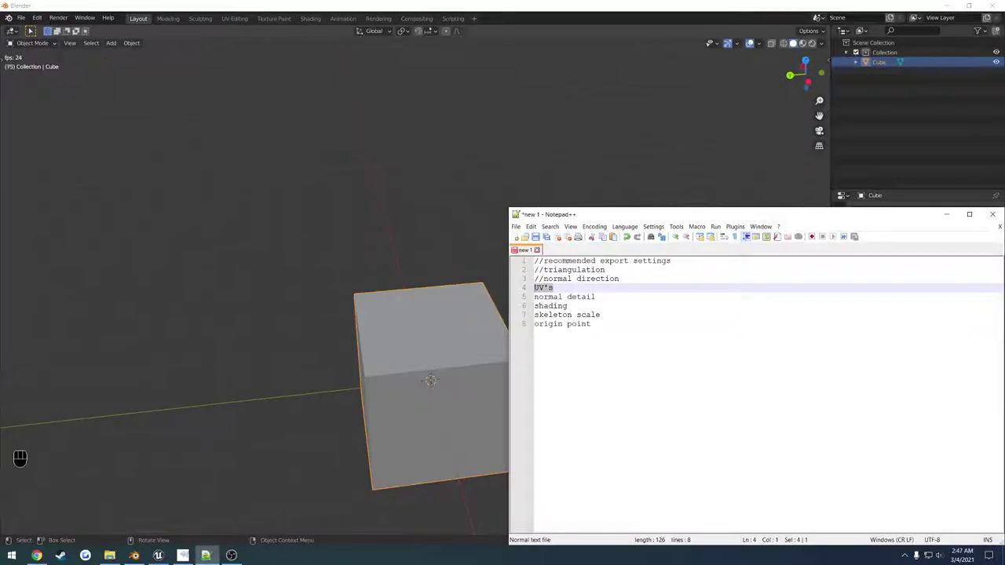
{"action": "left_click", "coordinate": [416, 311]}
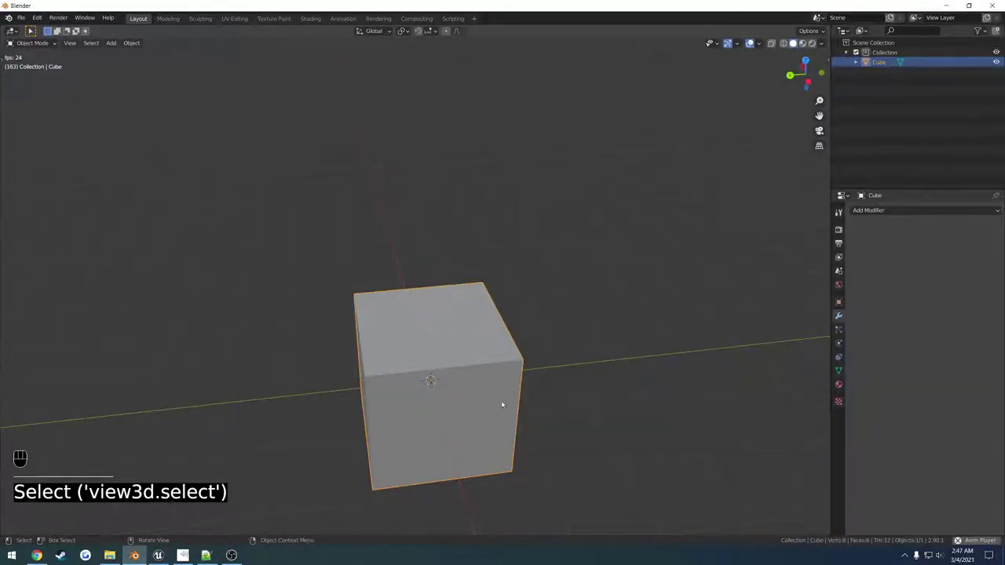
{"action": "middle_click_drag", "start_coordinate": [503, 405], "coordinate": [227, 369]}
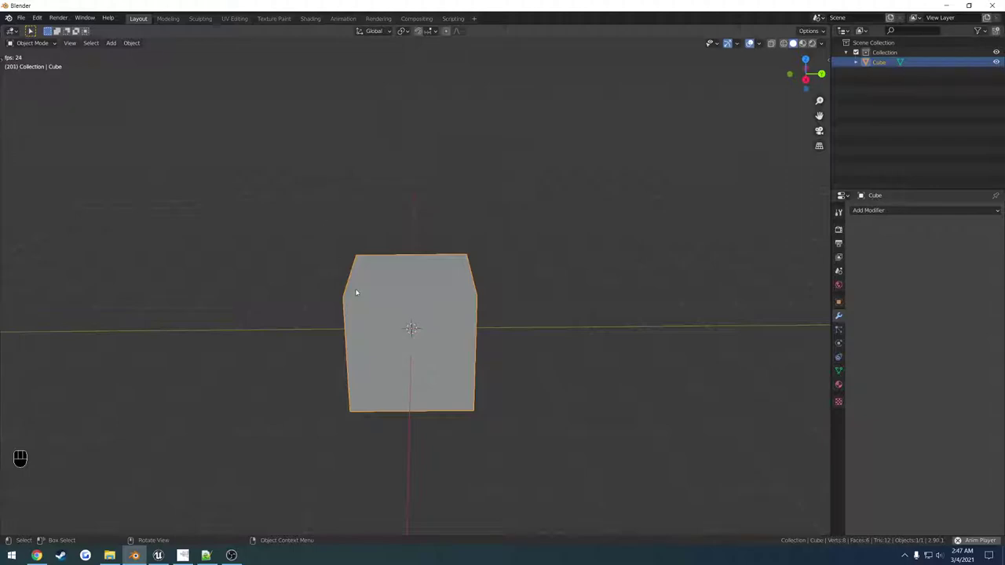
{"action": "key", "text": "Tab"}
{"action": "key", "text": "u"}
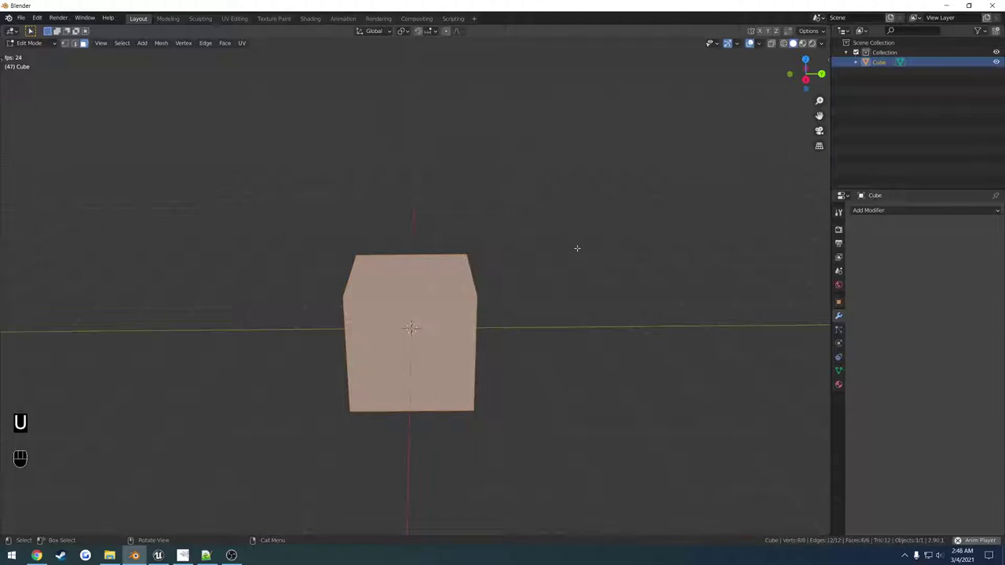
{"action": "left_click", "coordinate": [453, 211]}
{"action": "key", "text": "Tab"}
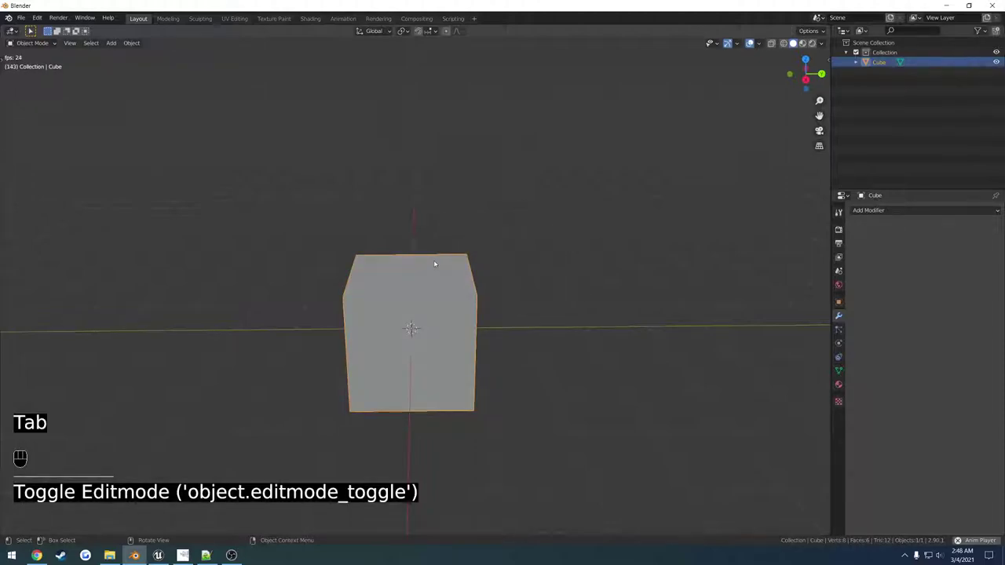
{"action": "middle_click_drag", "start_coordinate": [434, 264], "coordinate": [330, 270]}
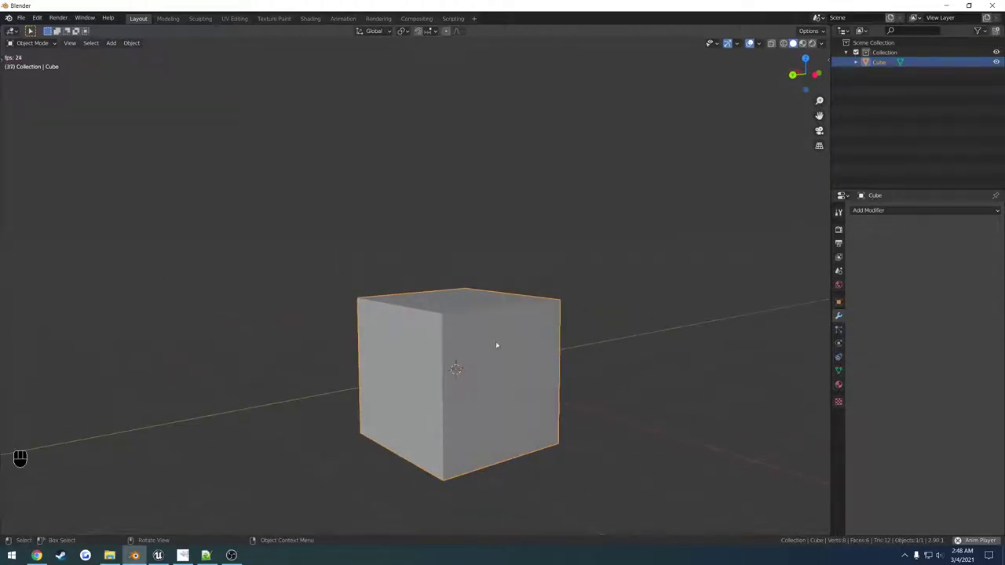
Step: Switch to the UV Editing workspace and unlink the stone wall image from the UV editor
{"action": "left_click", "coordinate": [231, 20]}
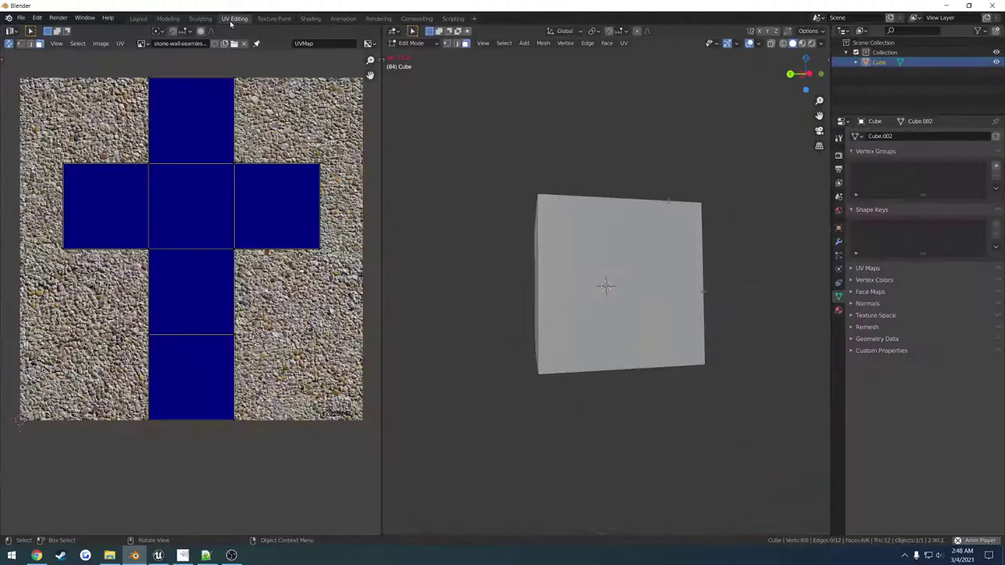
{"action": "key", "text": "n"}
{"action": "left_click", "coordinate": [244, 43]}
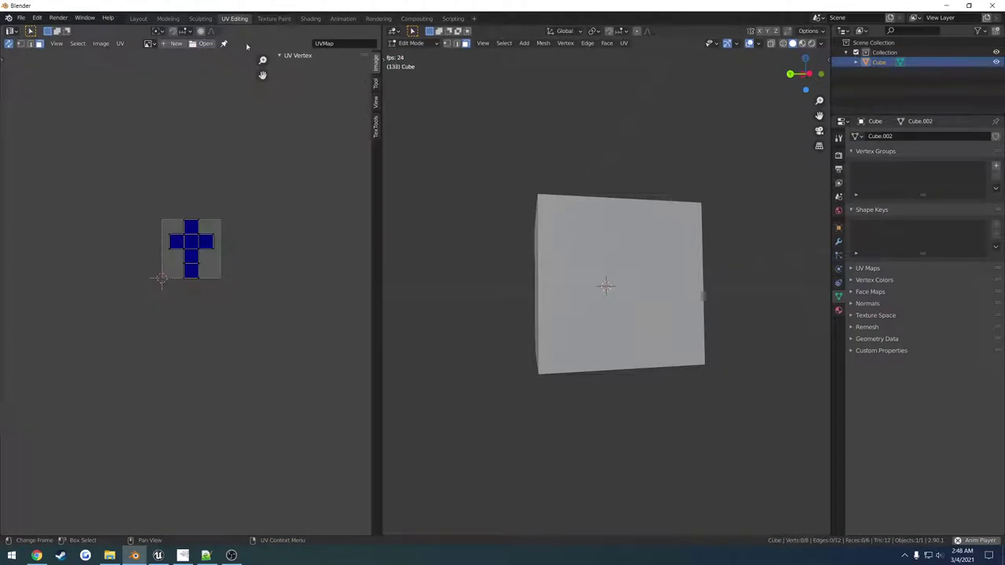
Step: Turn off the Stretching overlay in the UV editor's display settings and hide the sidebar
{"action": "left_click", "coordinate": [375, 102]}
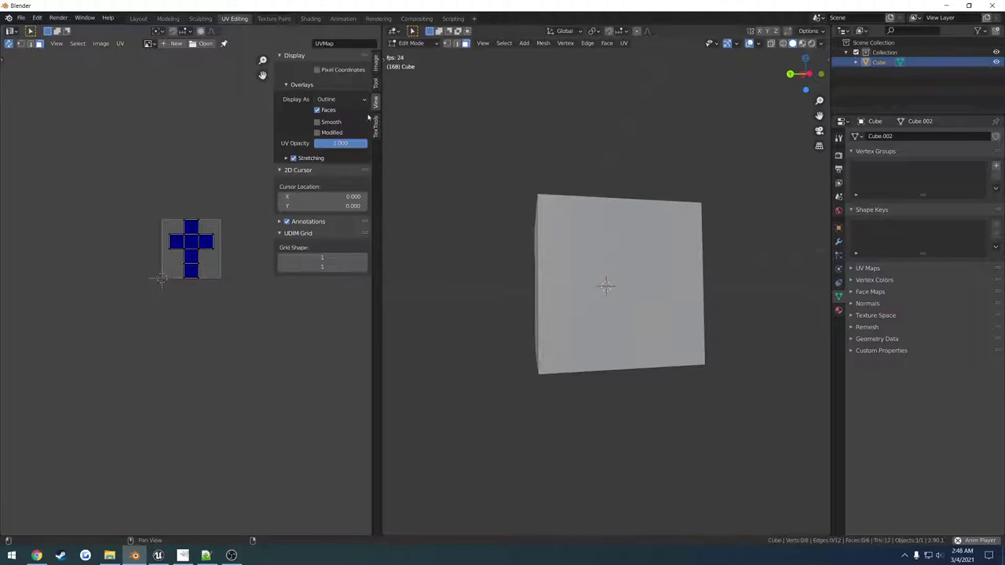
{"action": "left_click", "coordinate": [294, 159]}
{"action": "left_click", "coordinate": [286, 84]}
{"action": "key", "text": "n"}
{"action": "scroll", "coordinate": [292, 261], "scroll_direction": "up", "scroll_amount": 5}
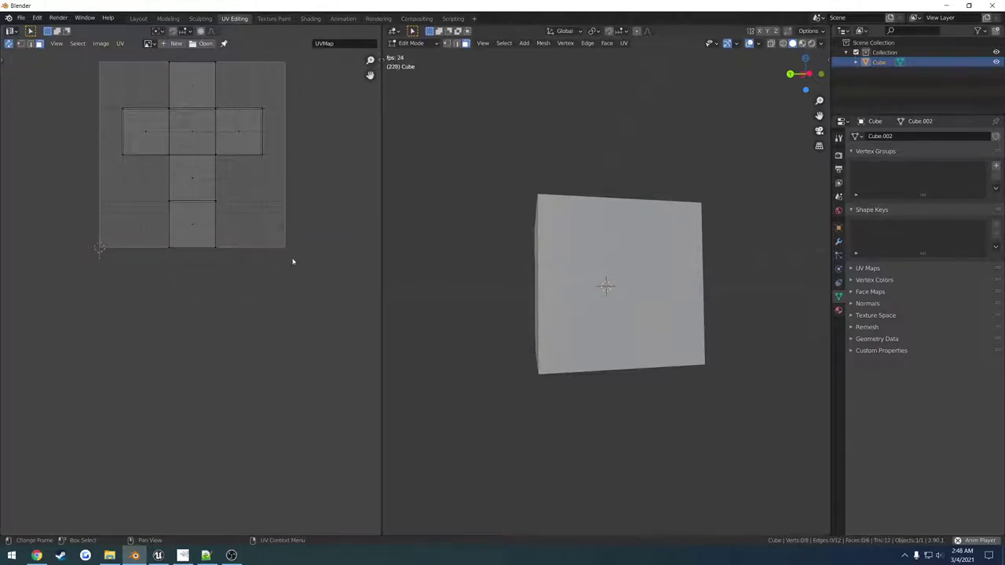
Step: Disable UV sync selection, show the UVs of one face and of the whole cube, and re-enable sync
{"action": "left_click", "coordinate": [8, 43]}
{"action": "middle_click_drag", "start_coordinate": [294, 152], "coordinate": [257, 241]}
{"action": "left_click", "coordinate": [628, 290]}
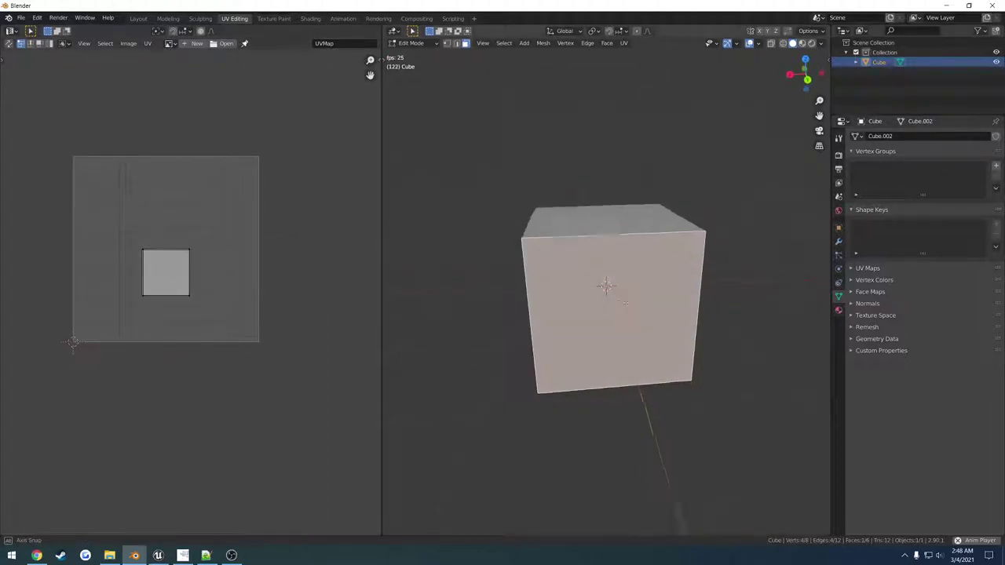
{"action": "key", "text": "a"}
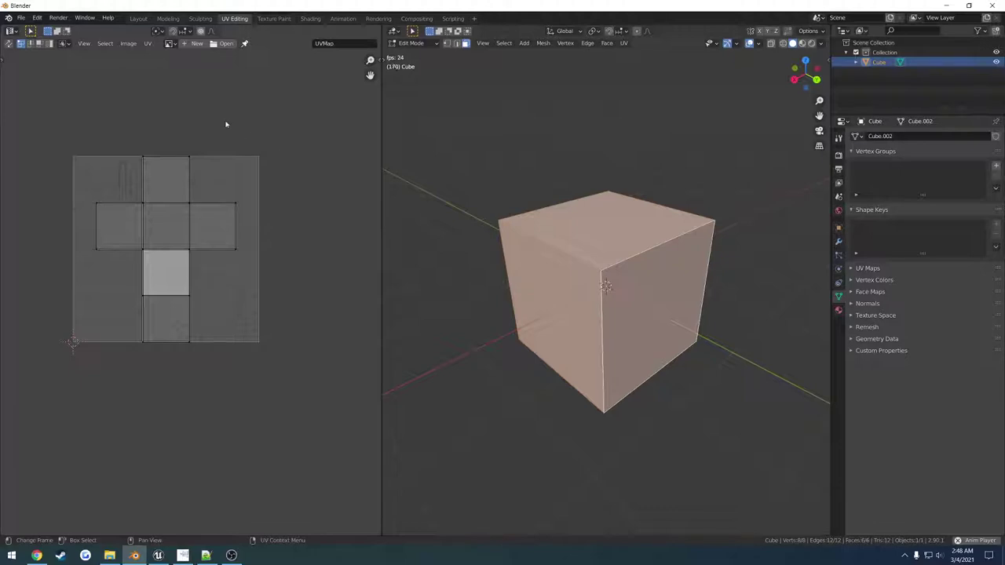
{"action": "left_click", "coordinate": [8, 43]}
{"action": "left_click", "coordinate": [430, 178]}
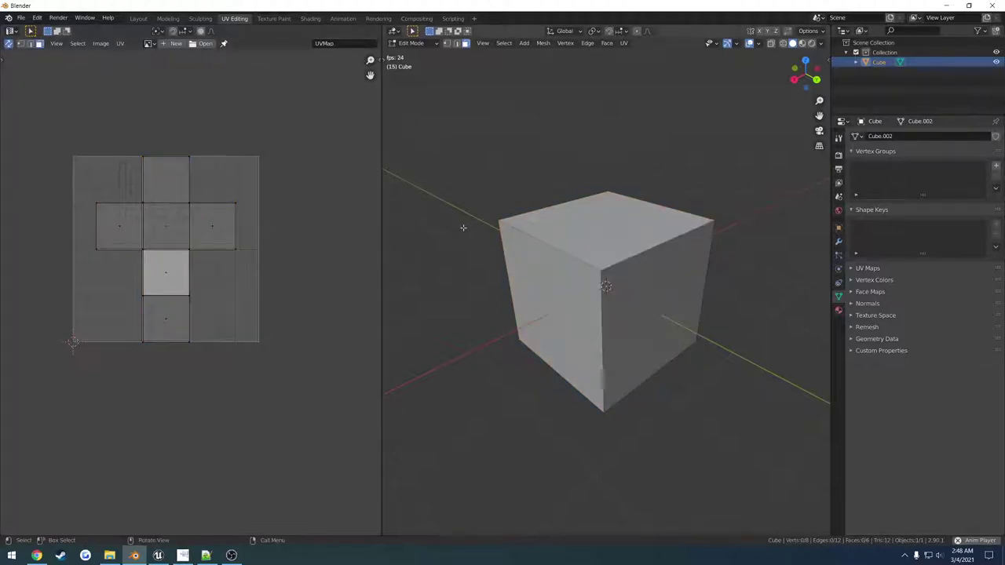
Step: Examine the cube beside its cross-shaped UV layout, selecting all UV faces and clearing the selection
{"action": "middle_click_drag", "start_coordinate": [533, 324], "coordinate": [666, 317]}
{"action": "scroll", "coordinate": [650, 309], "scroll_direction": "up", "scroll_amount": 2}
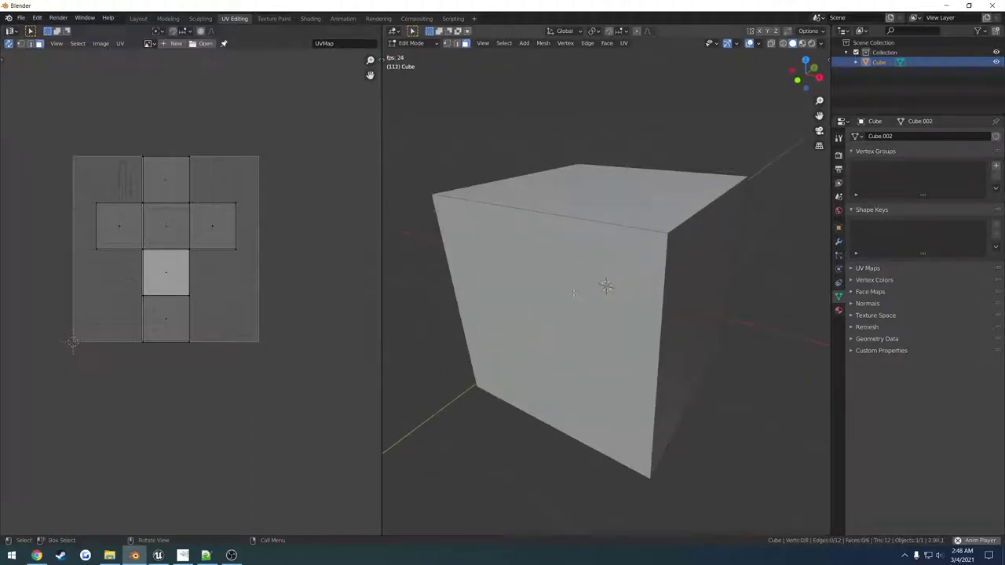
{"action": "middle_click_drag", "start_coordinate": [573, 293], "coordinate": [649, 291]}
{"action": "scroll", "coordinate": [299, 280], "scroll_direction": "up", "scroll_amount": 3}
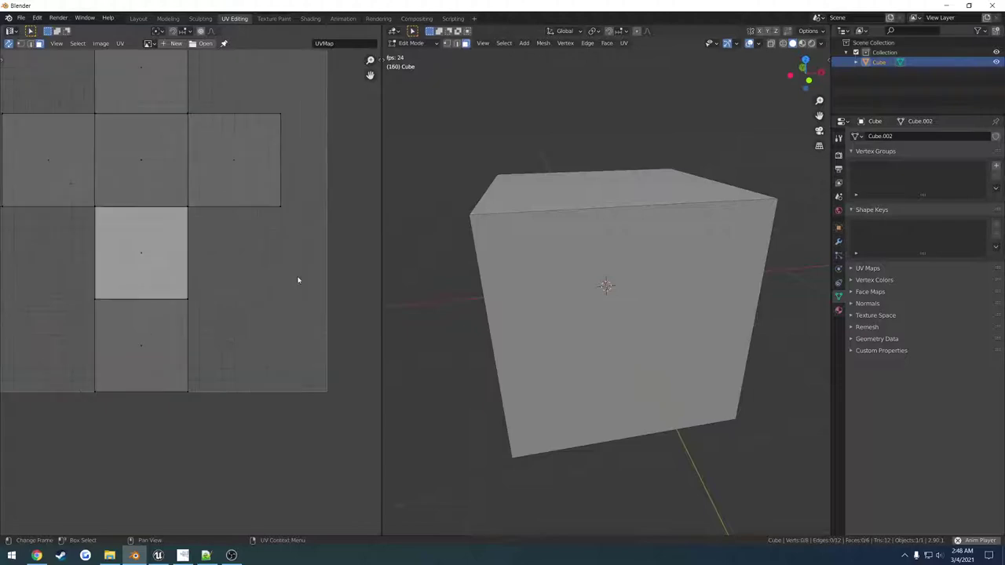
{"action": "middle_click_drag", "start_coordinate": [272, 260], "coordinate": [319, 327]}
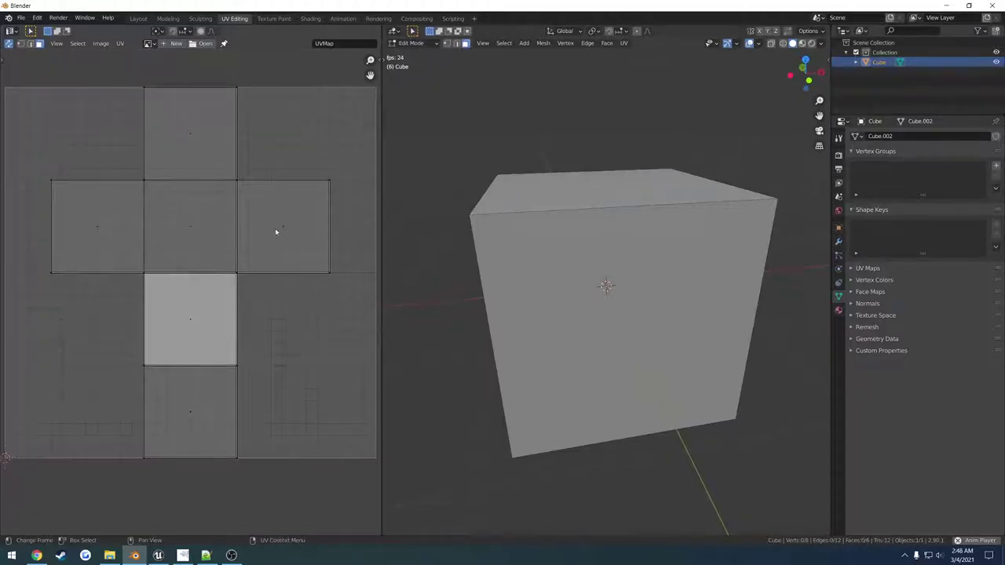
{"action": "left_click_drag", "start_coordinate": [346, 358], "coordinate": [87, 93]}
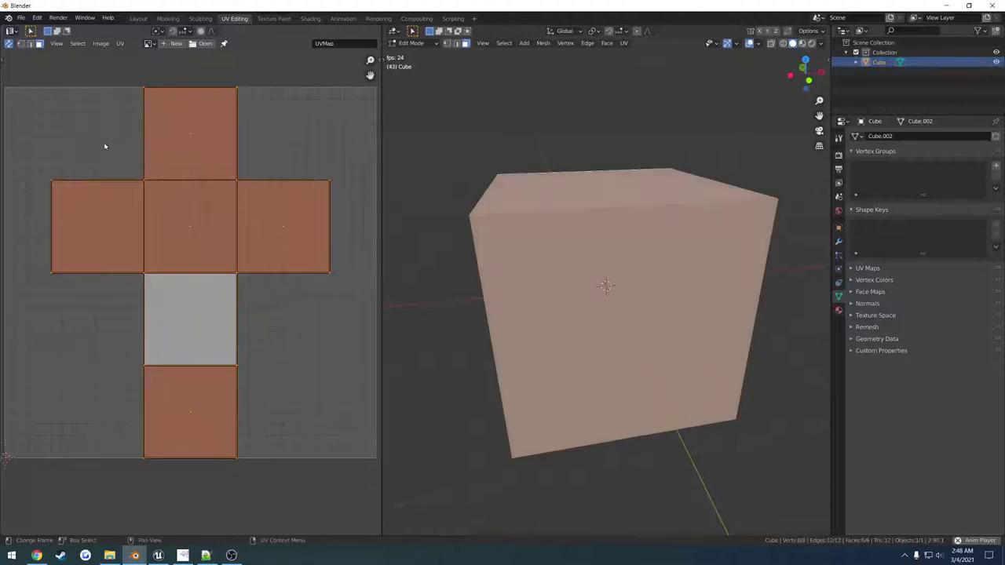
{"action": "left_click", "coordinate": [289, 283]}
{"action": "scroll", "coordinate": [591, 268], "scroll_direction": "down", "scroll_amount": 3}
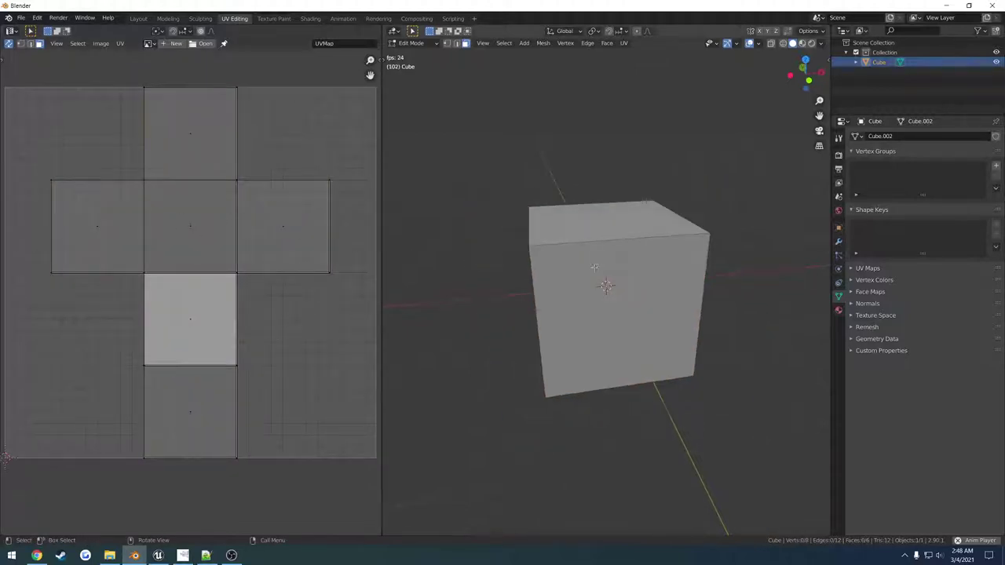
{"action": "middle_click_drag", "start_coordinate": [594, 270], "coordinate": [476, 273]}
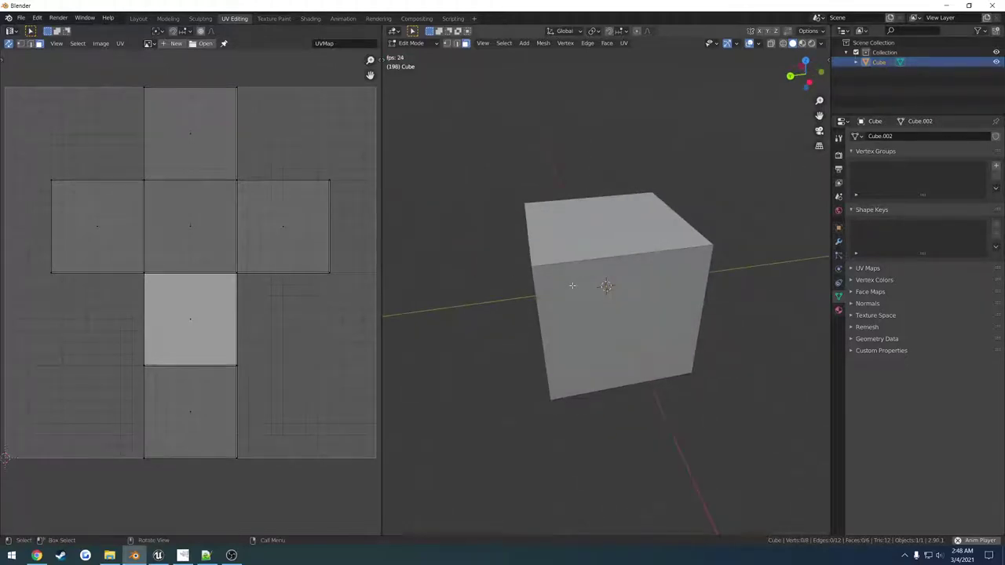
Step: Select all faces of the cube, run Unwrap on them, and clear the selection
{"action": "middle_click_drag", "start_coordinate": [573, 285], "coordinate": [602, 282]}
{"action": "key", "text": "a"}
{"action": "key", "text": "u"}
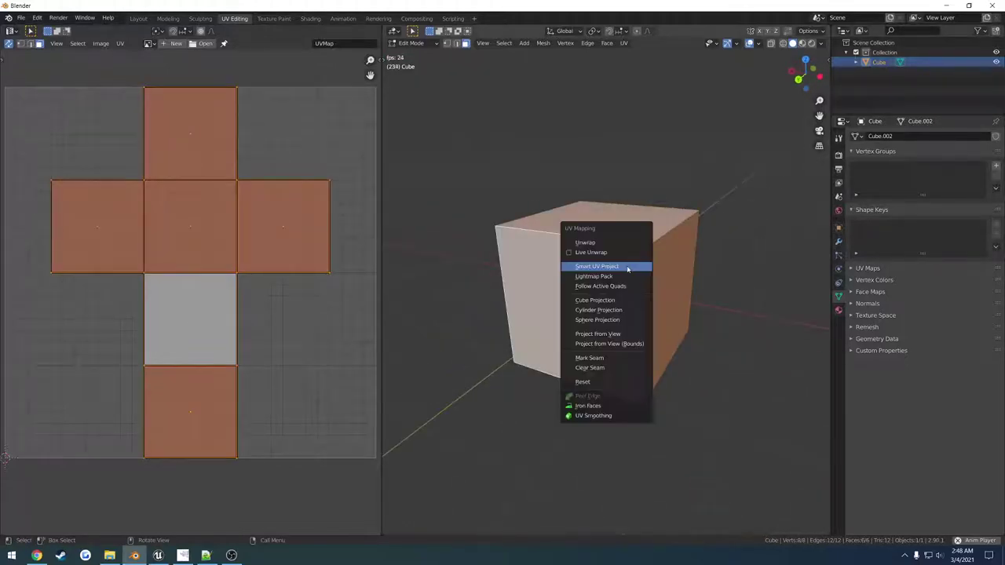
{"action": "left_click", "coordinate": [587, 244]}
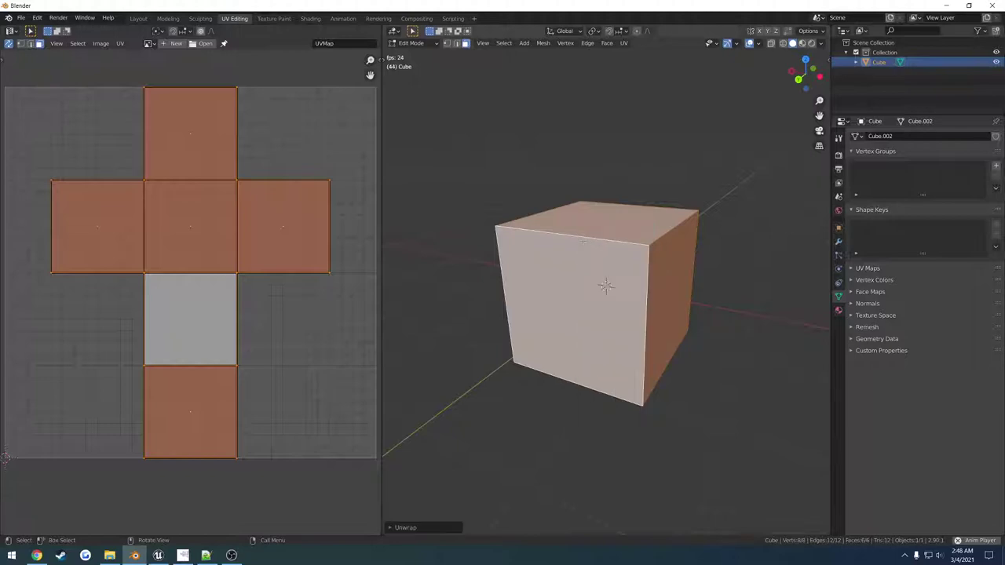
{"action": "key", "text": "alt+a"}
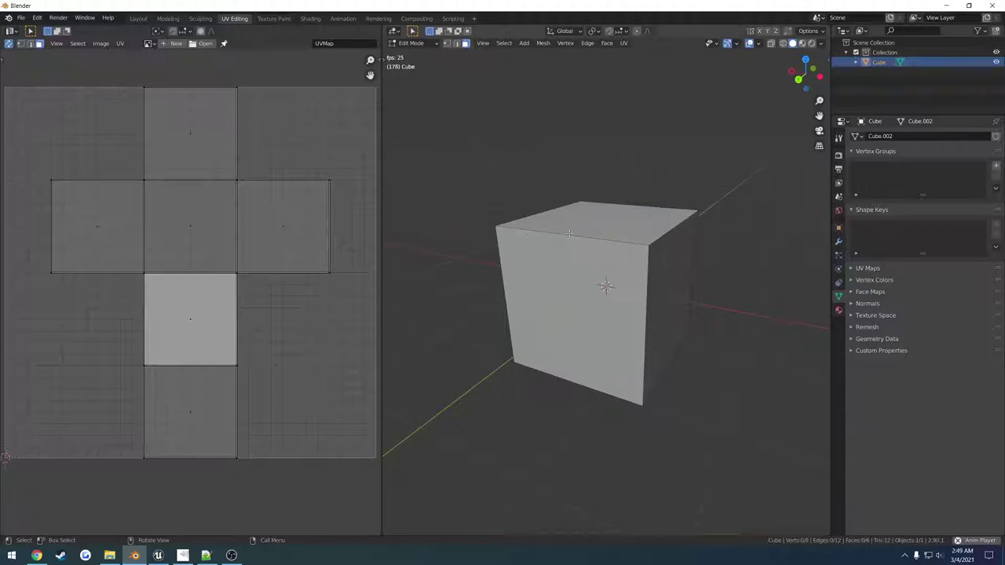
Step: Change to edge selection and select one edge of the cube's top face
{"action": "mouse_move", "coordinate": [588, 222]}
{"action": "middle_mouse_down"}
{"action": "mouse_move", "coordinate": [554, 243]}
{"action": "mouse_move", "coordinate": [538, 232]}
{"action": "mouse_move", "coordinate": [575, 235]}
{"action": "middle_mouse_up"}
{"action": "key", "text": "2"}
{"action": "left_click", "coordinate": [664, 246]}
{"action": "middle_click_drag", "start_coordinate": [663, 245], "coordinate": [581, 228]}
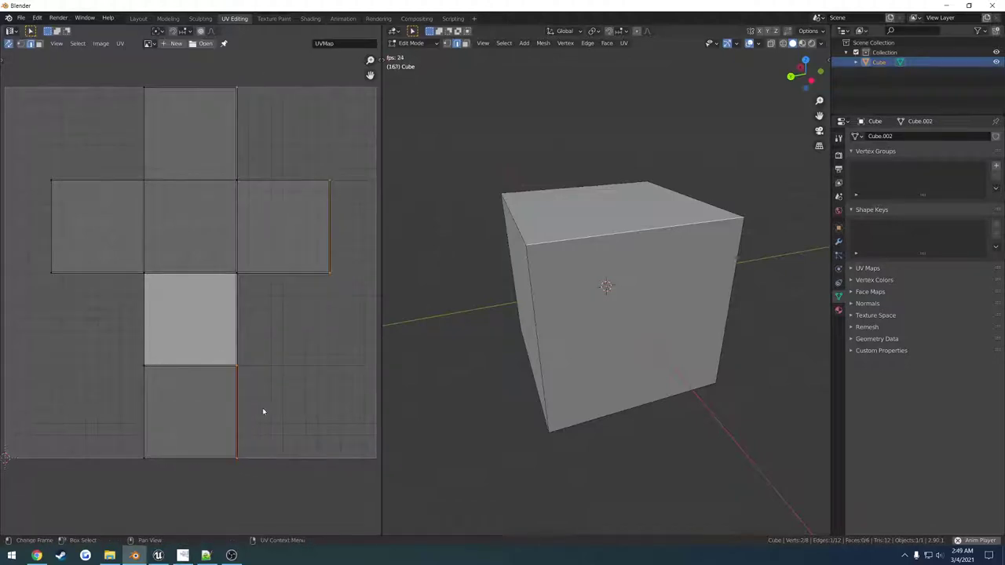
Step: Try to move the selected edge's UVs within the UV layout
{"action": "key", "text": "g"}
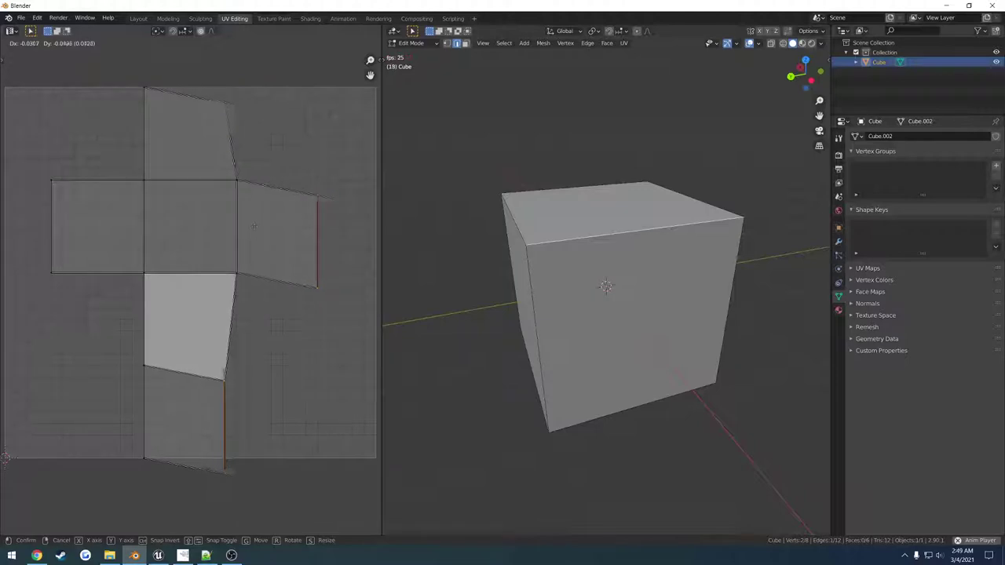
{"action": "right_click", "coordinate": [310, 209]}
{"action": "key", "text": "g"}
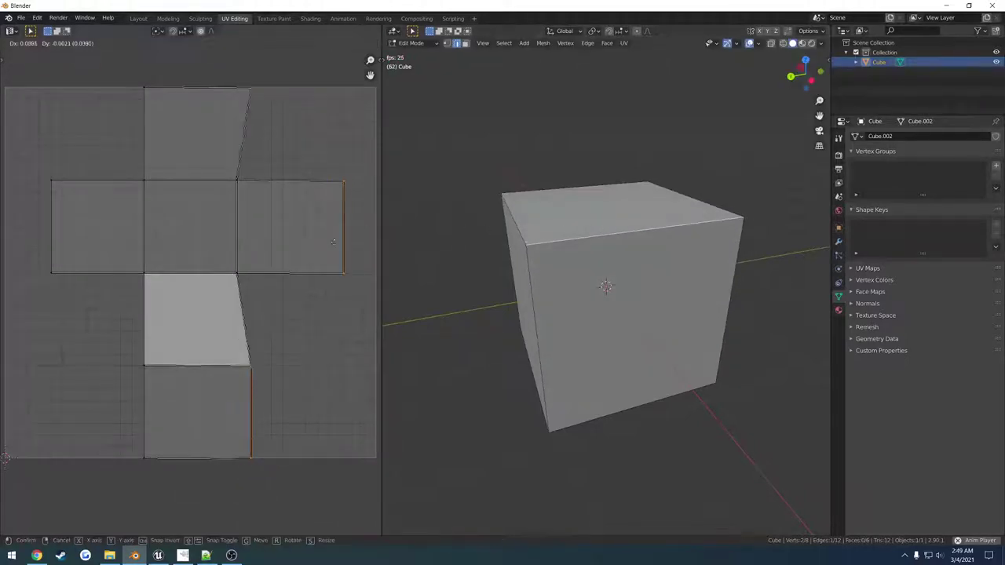
{"action": "key", "text": "Escape"}
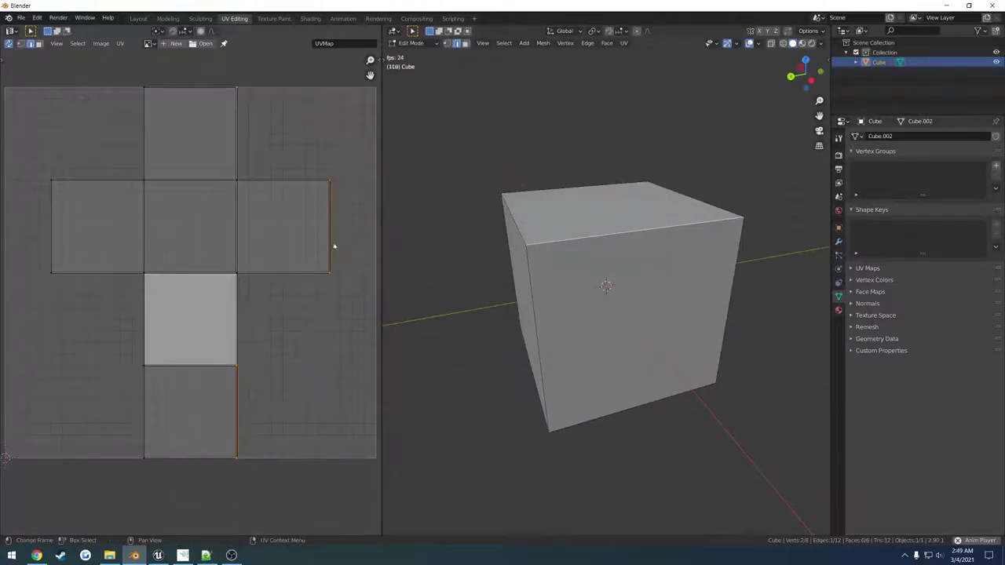
Step: Add the two adjoining top-face edges to the selection and mark all three edges as seams
{"action": "middle_click_drag", "start_coordinate": [595, 237], "coordinate": [622, 238]}
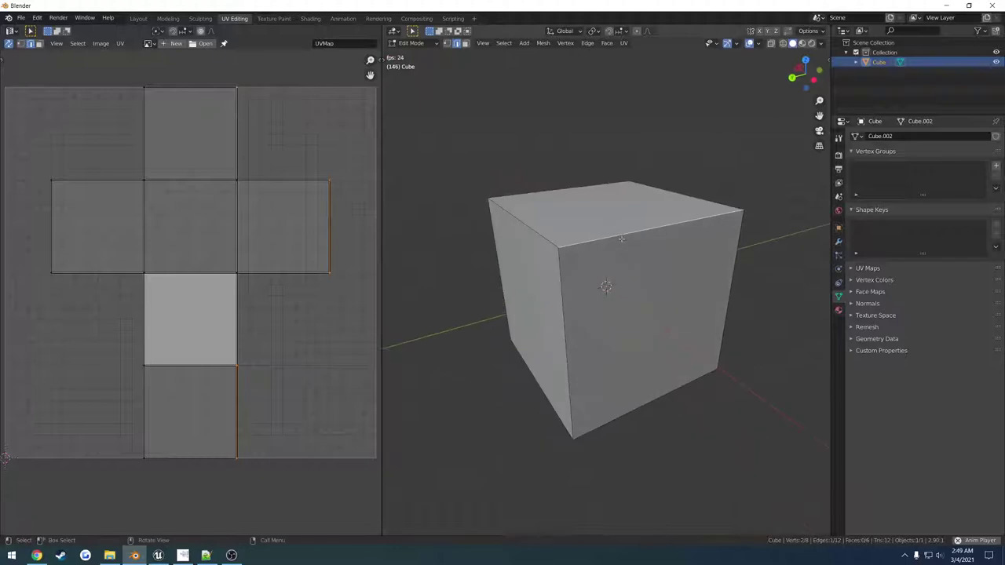
{"action": "left_click", "coordinate": [548, 237], "text": "shift"}
{"action": "left_click", "coordinate": [675, 201], "text": "shift"}
{"action": "middle_click_drag", "start_coordinate": [673, 202], "coordinate": [658, 226]}
{"action": "right_click", "coordinate": [658, 225]}
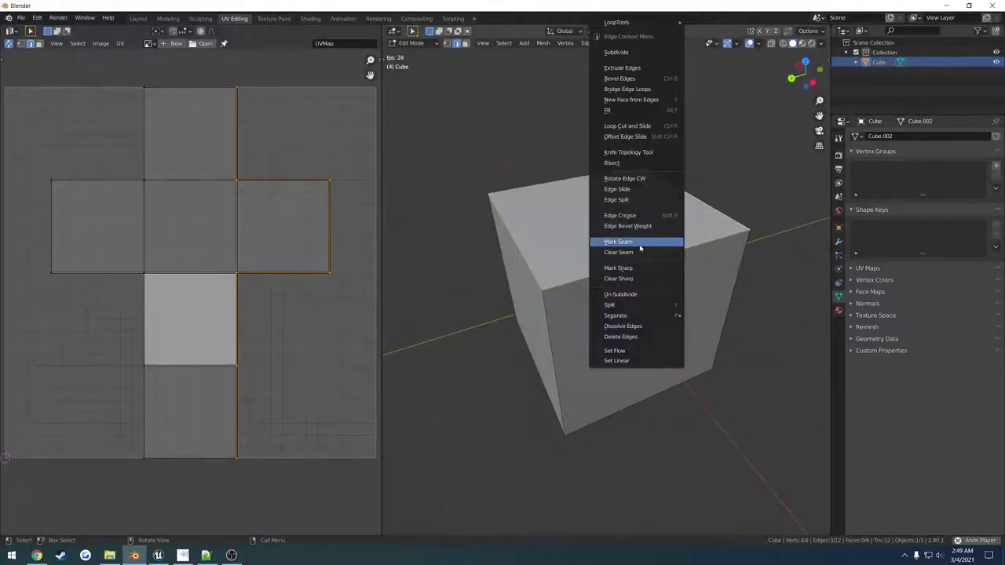
{"action": "left_click", "coordinate": [635, 242]}
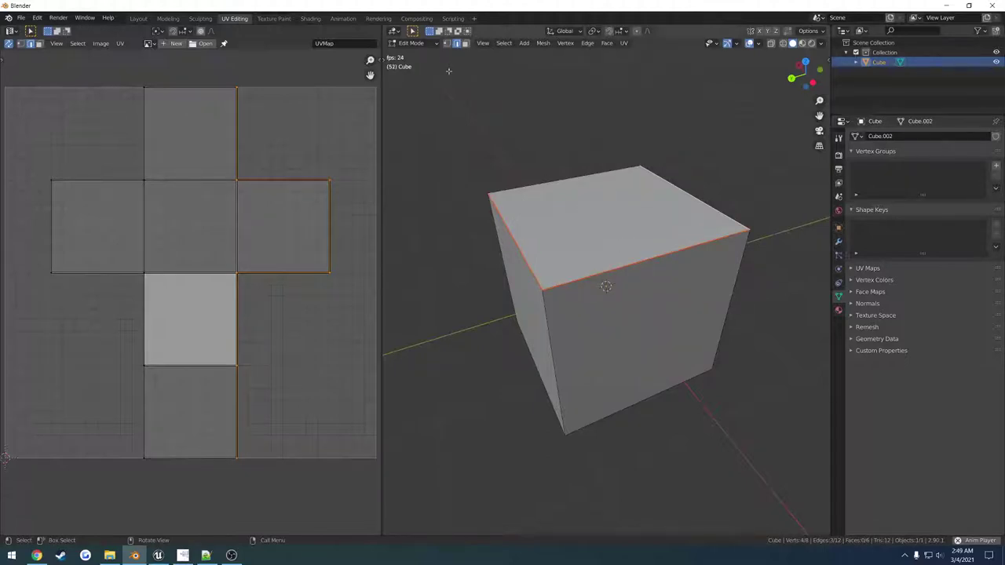
{"action": "left_click", "coordinate": [447, 44]}
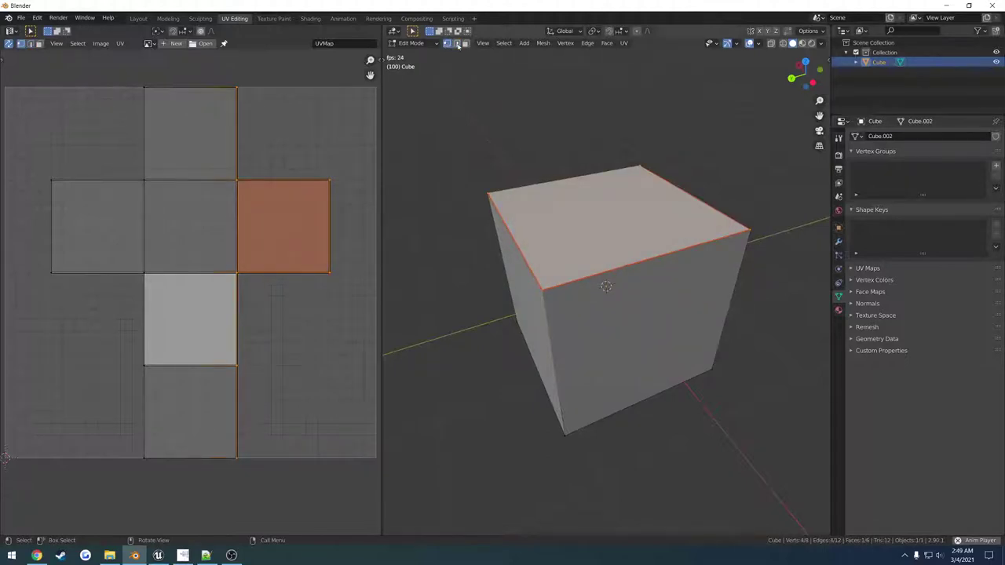
{"action": "left_click", "coordinate": [457, 44]}
Step: Select the whole cube and unwrap it again using the marked seams
{"action": "middle_click_drag", "start_coordinate": [638, 256], "coordinate": [614, 246]}
{"action": "key", "text": "a"}
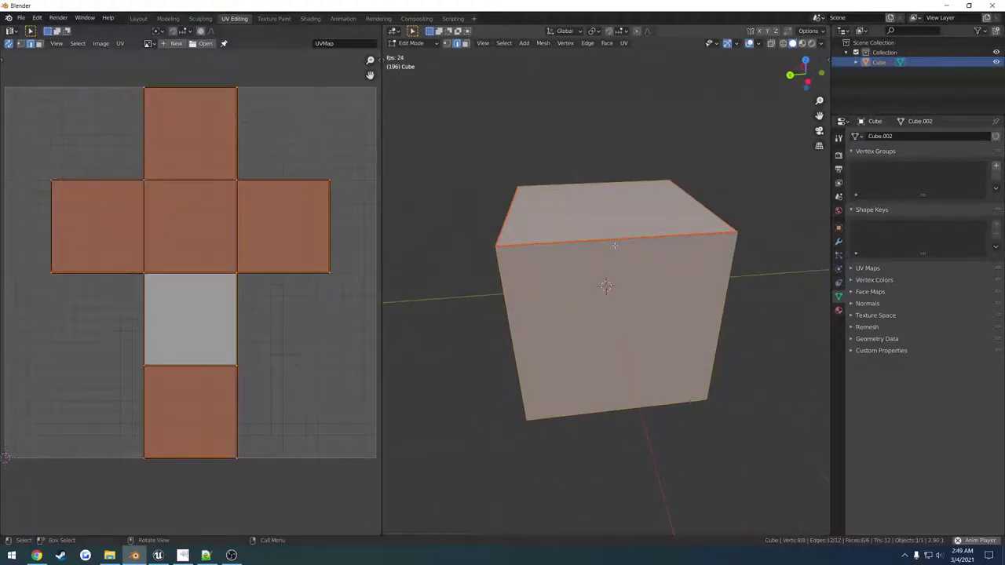
{"action": "key", "text": "u"}
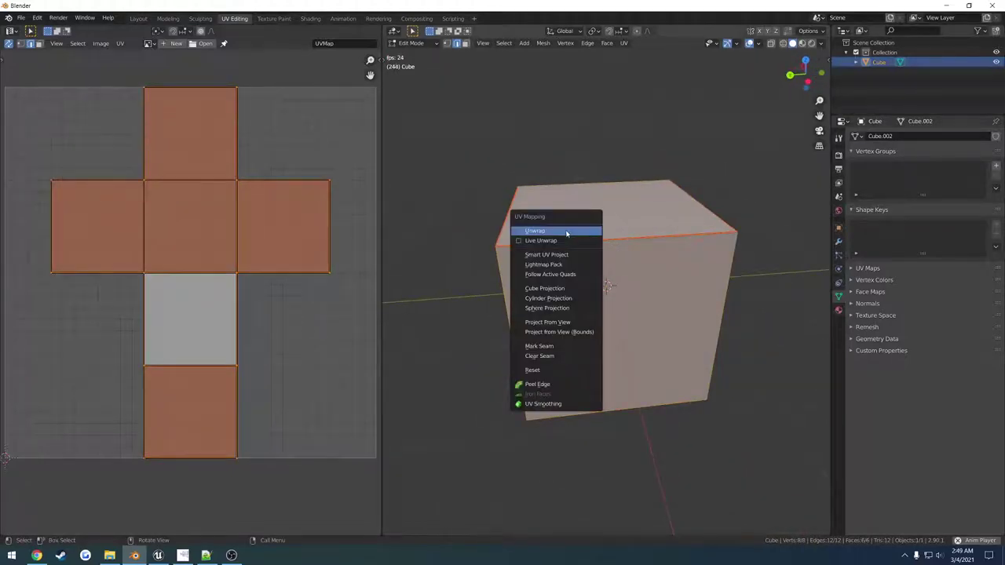
{"action": "left_click", "coordinate": [544, 233]}
Step: Change to face selection and pick the square top face in the UV layout to inspect the new unwrap
{"action": "left_click", "coordinate": [285, 275]}
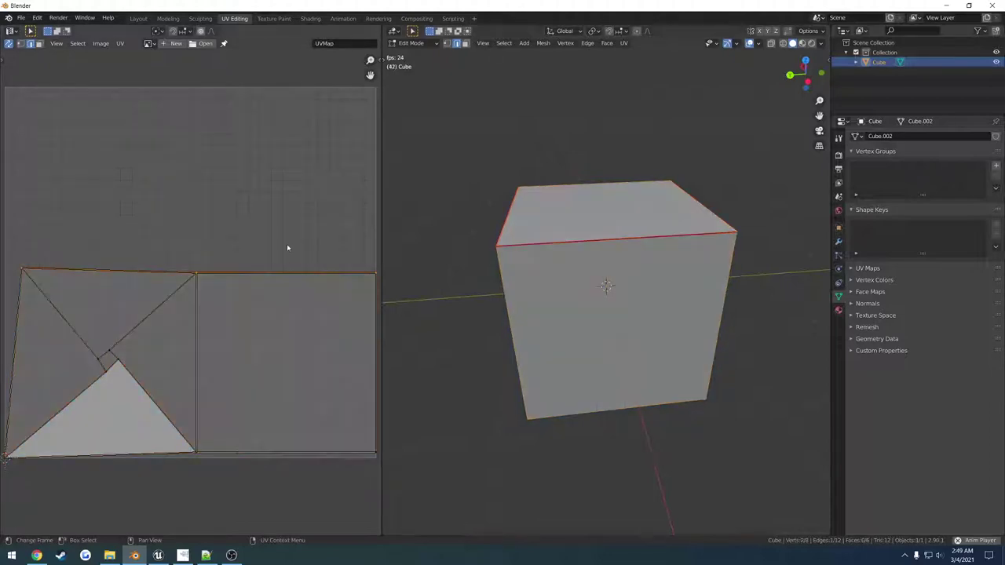
{"action": "scroll", "coordinate": [288, 258], "scroll_direction": "down", "scroll_amount": 3}
{"action": "left_click", "coordinate": [257, 310]}
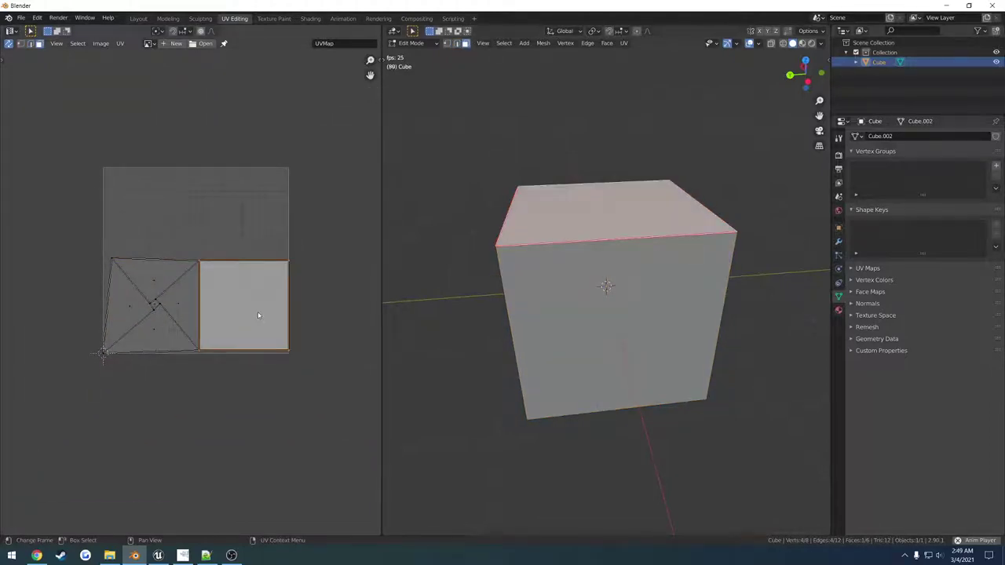
{"action": "scroll", "coordinate": [258, 312], "scroll_direction": "up", "scroll_amount": 2}
{"action": "key", "text": "b"}
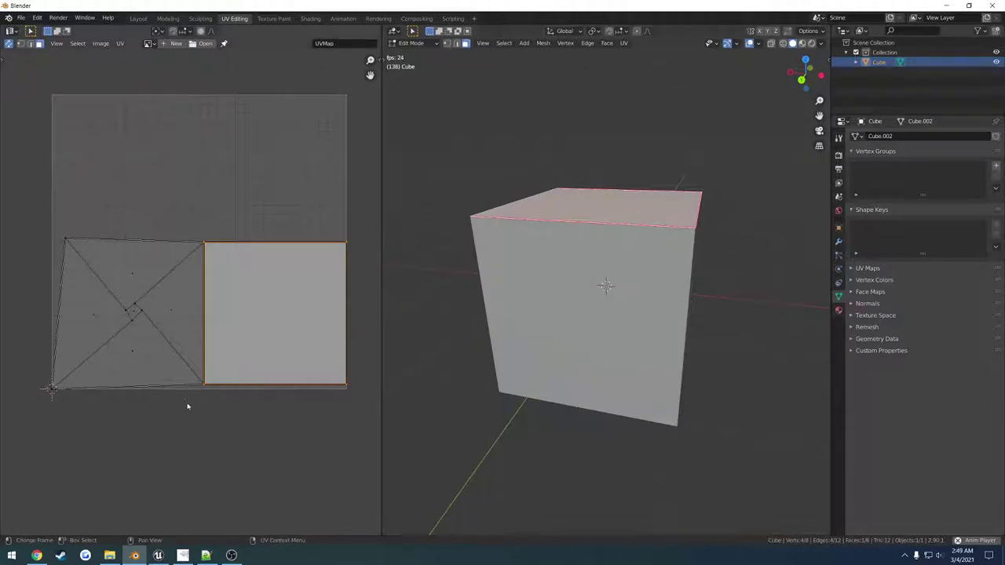
Step: Check the distorted five-face island in the UV layout, clear the selection, and turn on the Stretching overlay in the UV editor
{"action": "left_click_drag", "start_coordinate": [193, 412], "coordinate": [74, 230]}
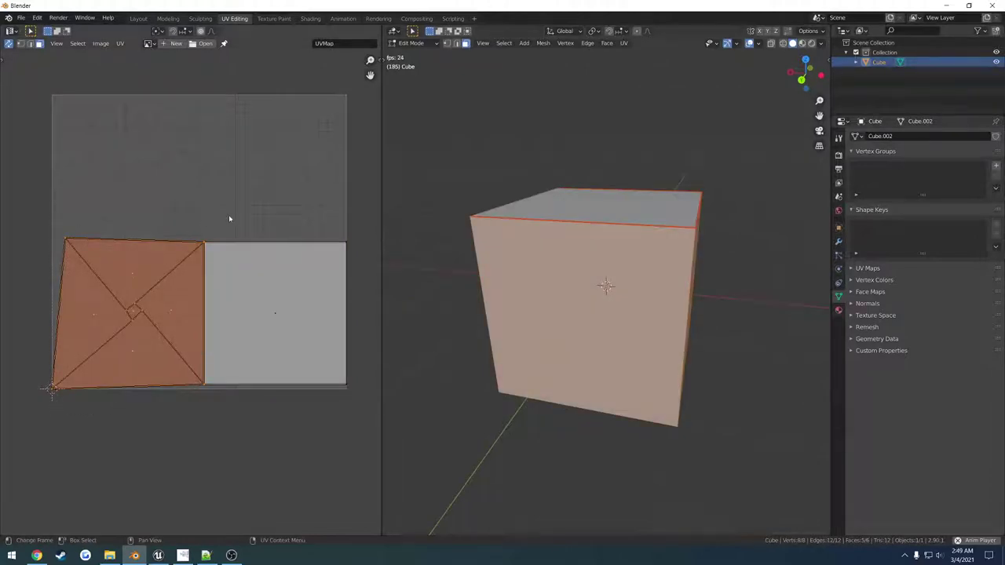
{"action": "left_click", "coordinate": [235, 218]}
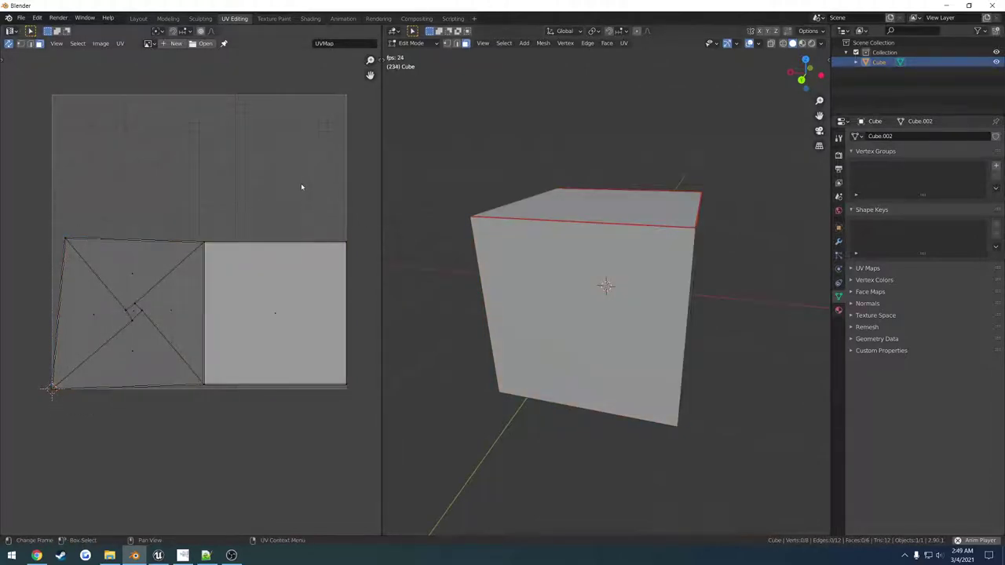
{"action": "key", "text": "n"}
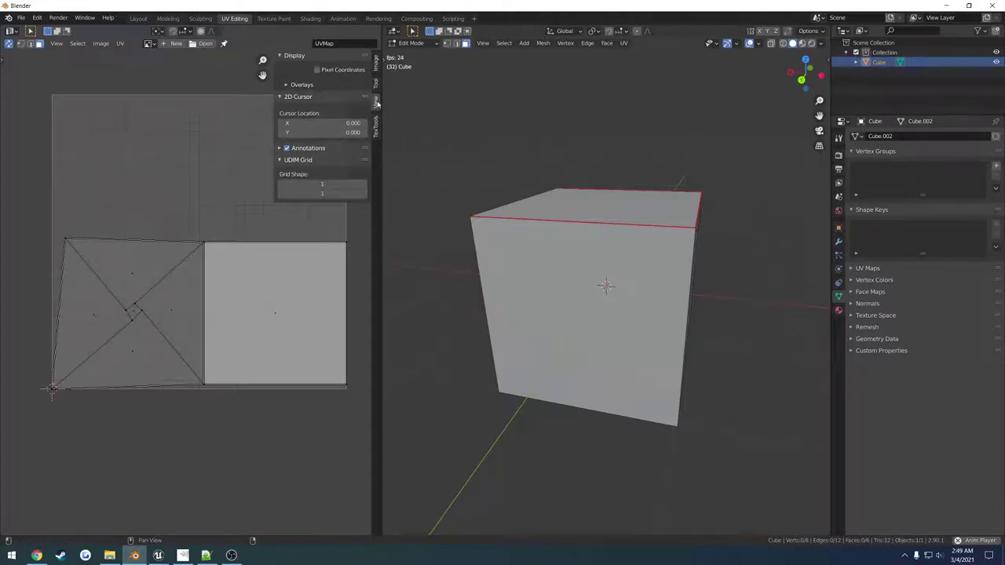
{"action": "left_click", "coordinate": [298, 85]}
{"action": "left_click", "coordinate": [293, 160]}
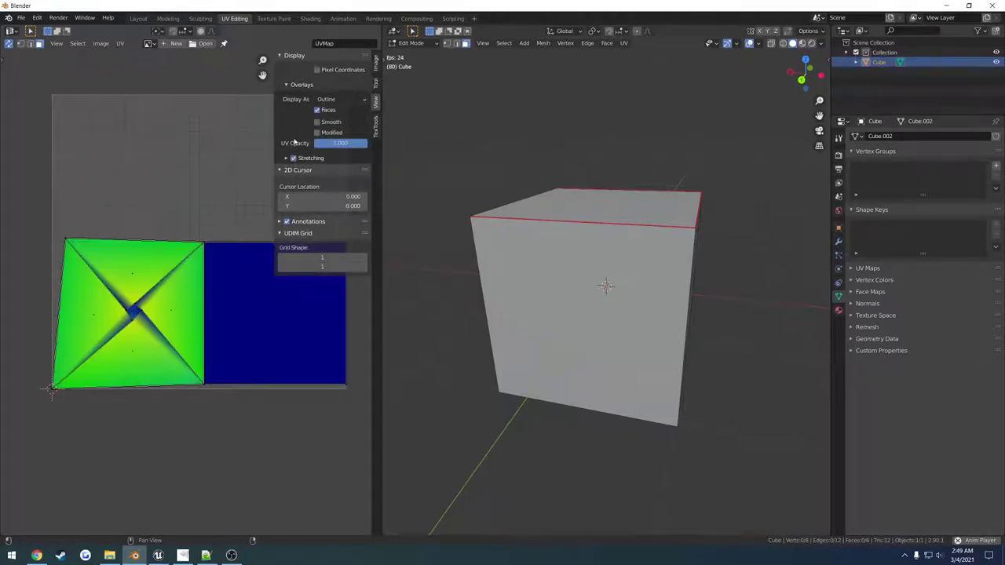
{"action": "key", "text": "n"}
Step: Select the square top-face island and the distorted five-face island in turn to compare their stretching colours
{"action": "scroll", "coordinate": [244, 323], "scroll_direction": "up", "scroll_amount": 2}
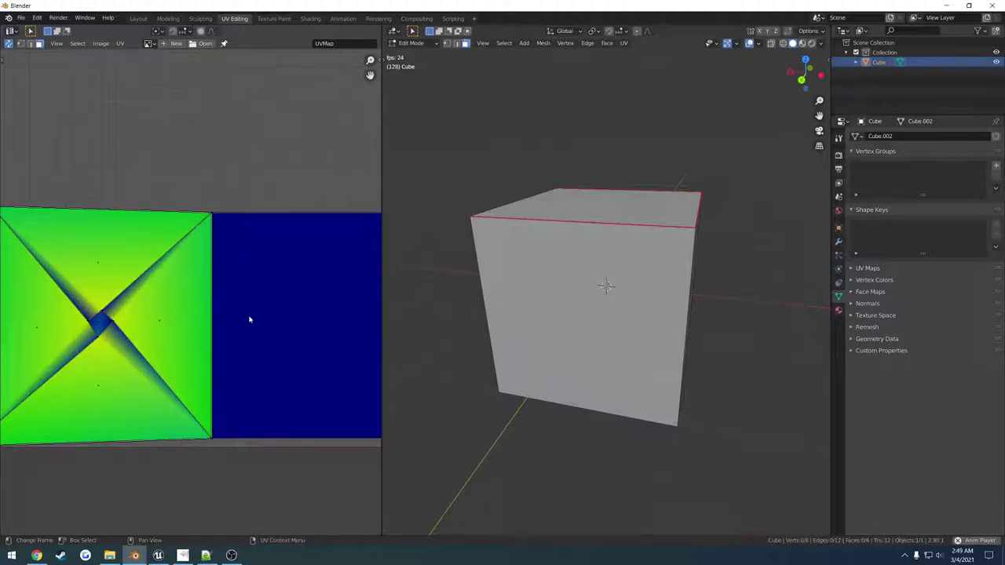
{"action": "scroll", "coordinate": [251, 319], "scroll_direction": "down", "scroll_amount": 1}
{"action": "middle_click_drag", "start_coordinate": [266, 314], "coordinate": [252, 324]}
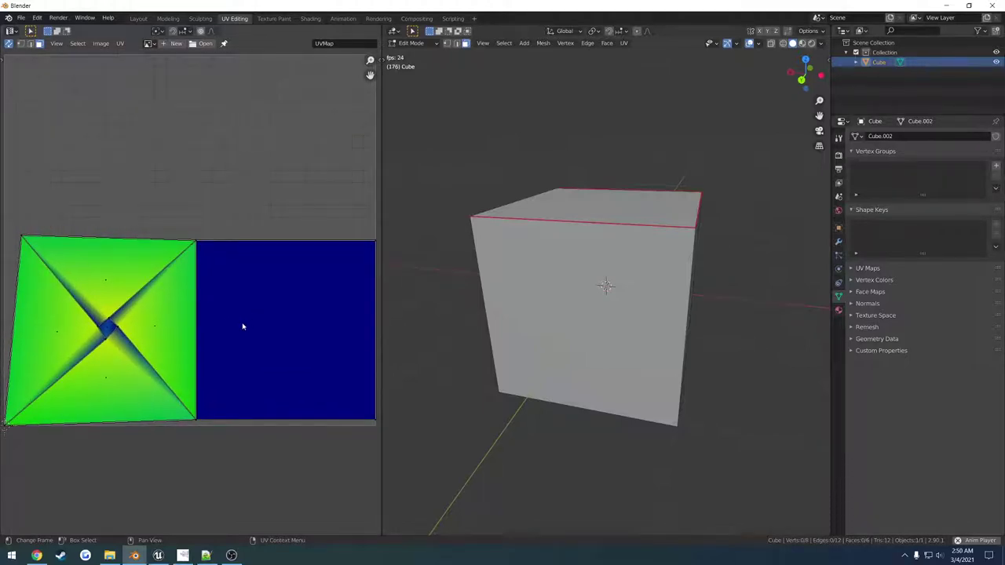
{"action": "left_click_drag", "start_coordinate": [341, 444], "coordinate": [260, 231]}
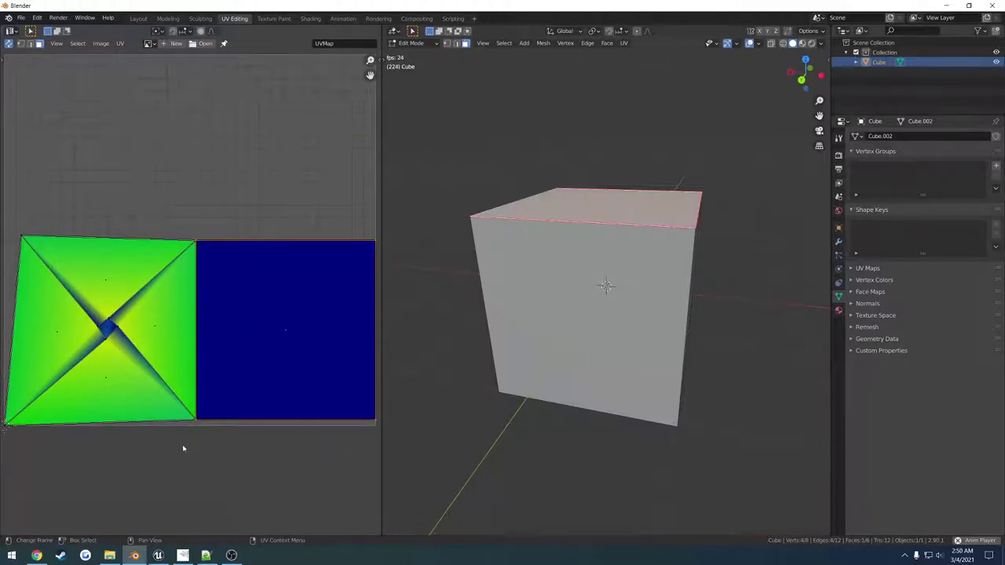
{"action": "left_click_drag", "start_coordinate": [183, 448], "coordinate": [40, 202]}
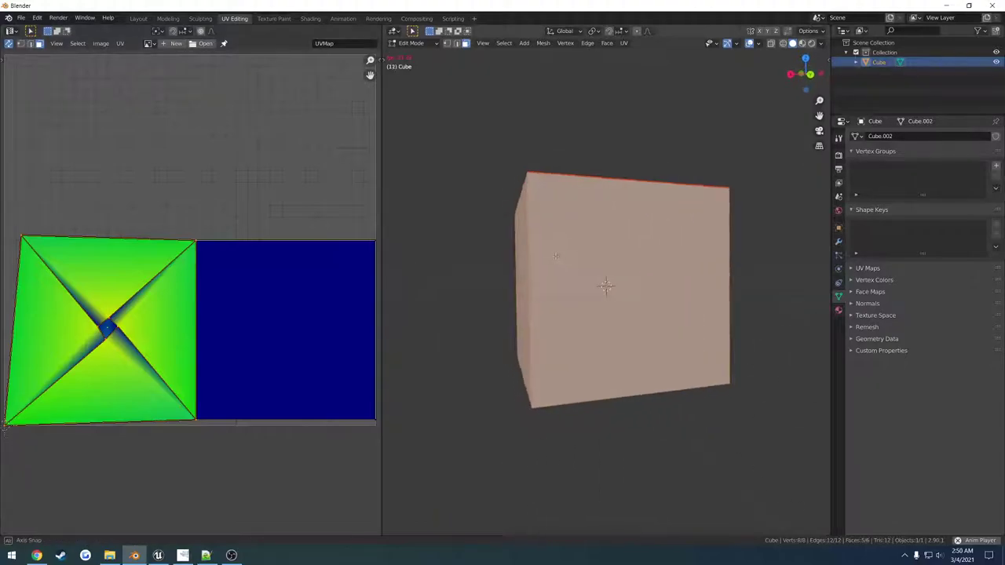
Step: Export the cube as FBX, overwriting the existing untitled.fbx file in the Blender example folder
{"action": "left_click", "coordinate": [21, 17]}
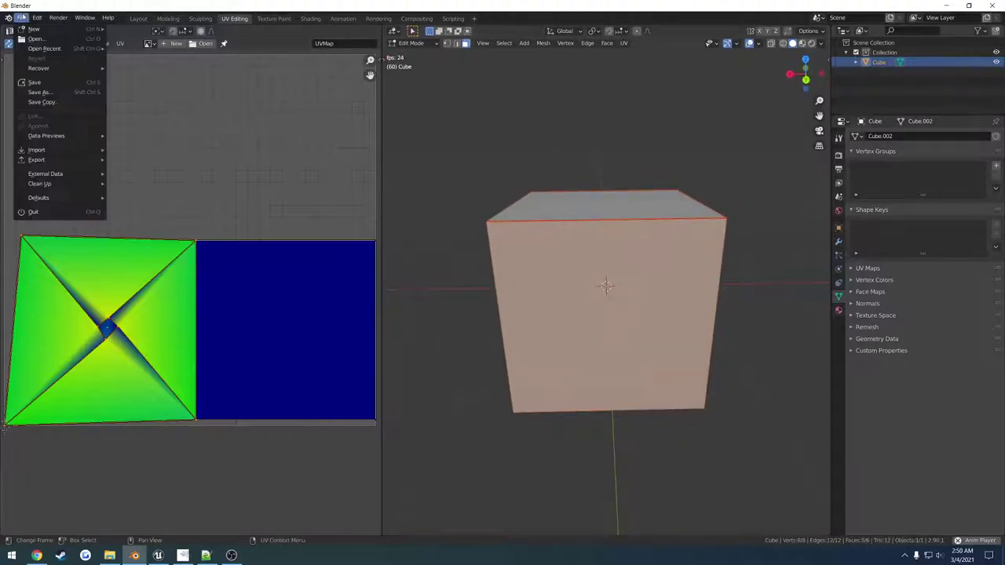
{"action": "mouse_move", "coordinate": [57, 162]}
{"action": "left_click", "coordinate": [154, 218]}
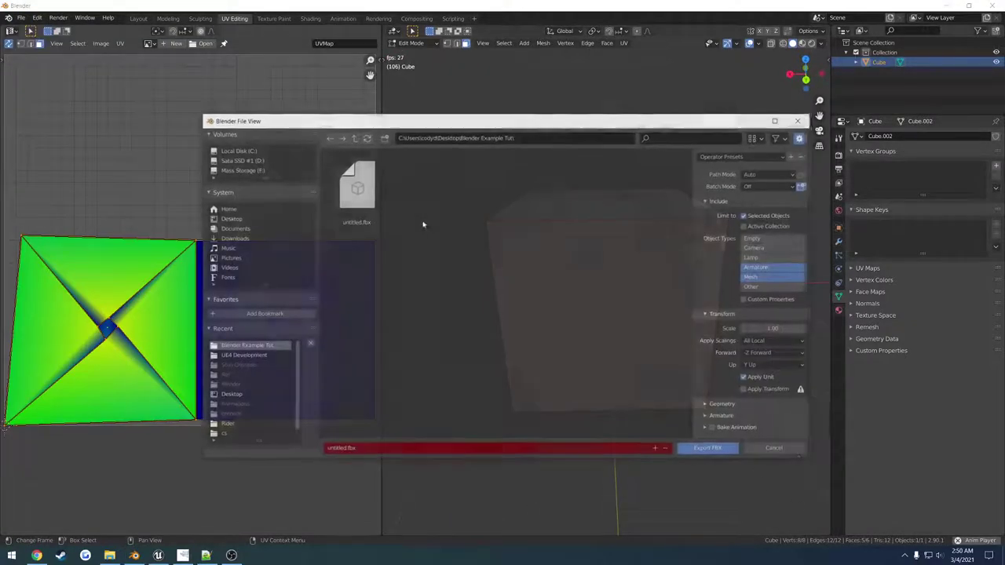
{"action": "double_click", "coordinate": [343, 225]}
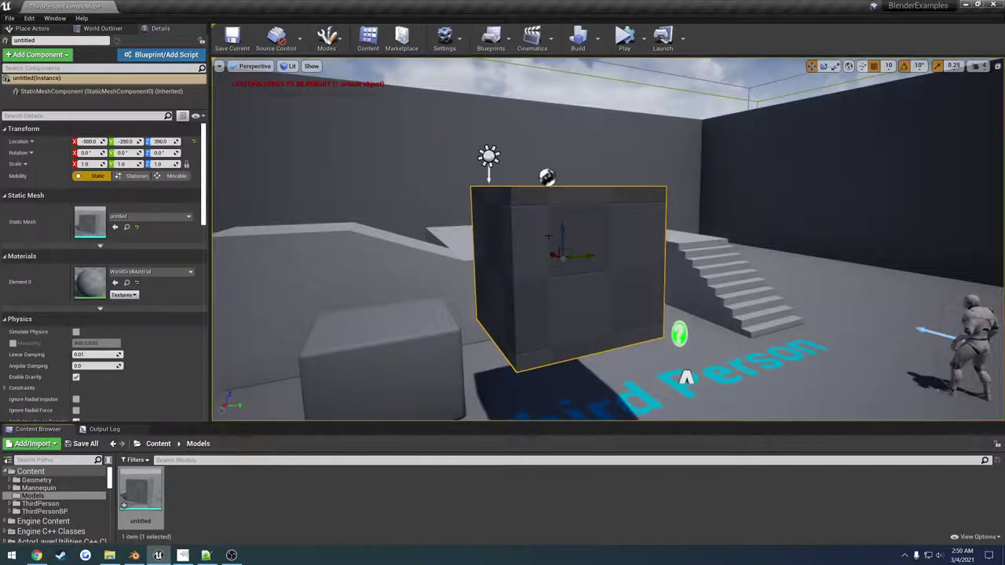
Step: Switch to Unreal Editor, frame the cube in the level, and reimport the untitled static mesh from its FBX
{"action": "left_click_drag", "start_coordinate": [608, 236], "coordinate": [597, 204]}
{"action": "right_click_drag", "start_coordinate": [609, 235], "coordinate": [707, 239]}
{"action": "left_click_drag", "start_coordinate": [384, 218], "coordinate": [346, 221]}
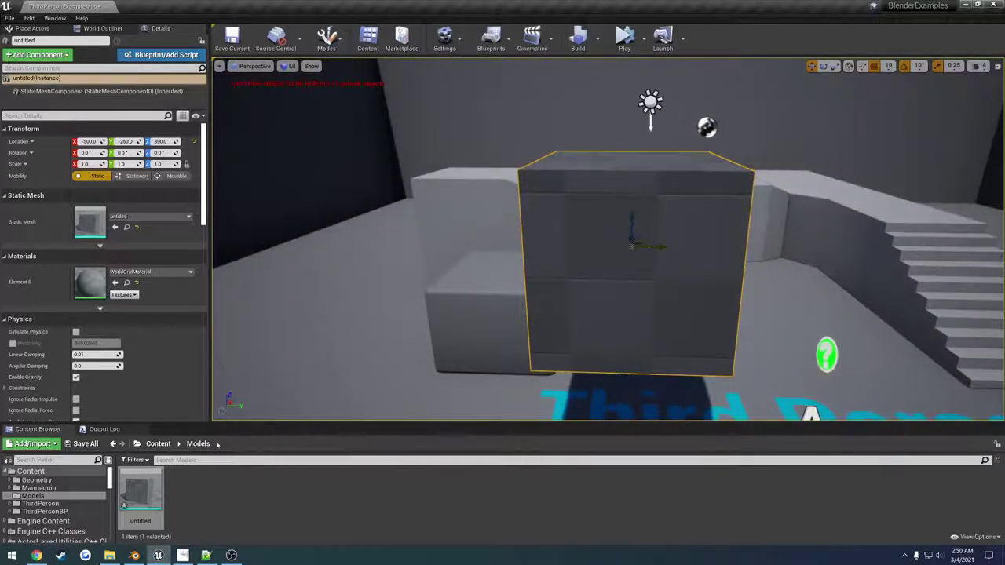
{"action": "right_click", "coordinate": [148, 484]}
{"action": "left_click", "coordinate": [187, 207]}
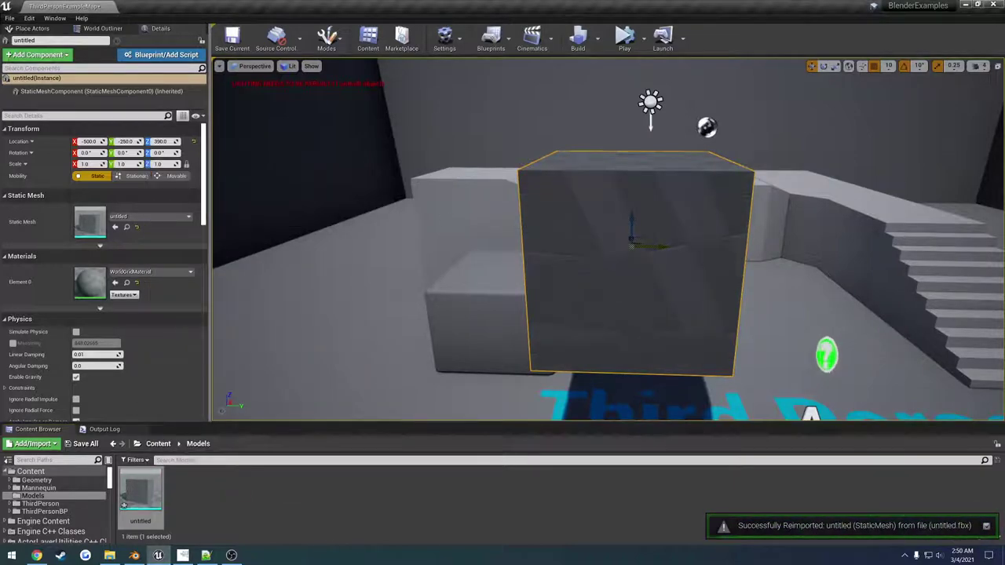
{"action": "right_click_drag", "start_coordinate": [440, 235], "coordinate": [529, 228]}
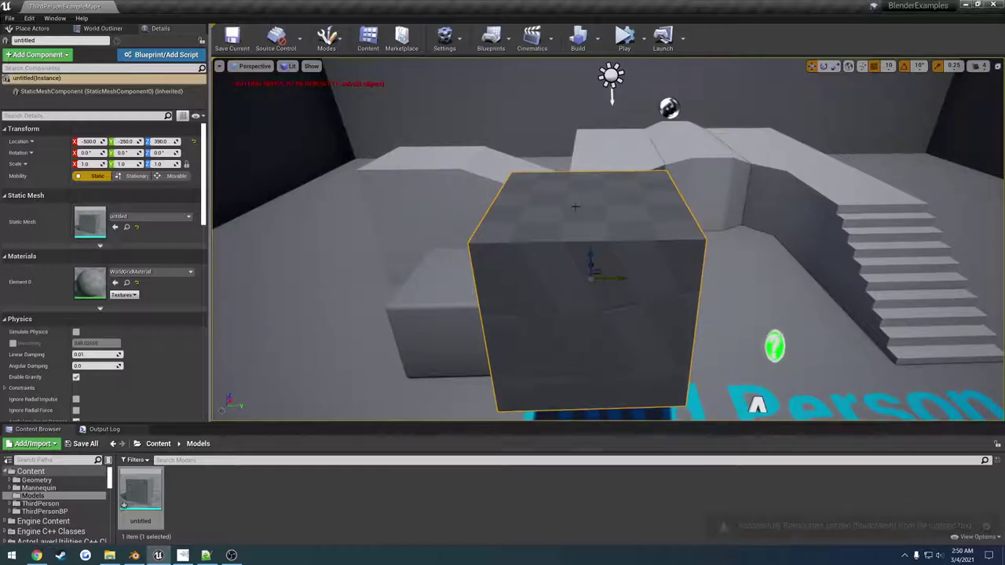
Step: Select the cube's top face and its UV island in Blender and compare them with the textured top in Unreal Editor
{"action": "left_click", "coordinate": [135, 556]}
{"action": "left_click", "coordinate": [594, 269]}
{"action": "left_click", "coordinate": [279, 340]}
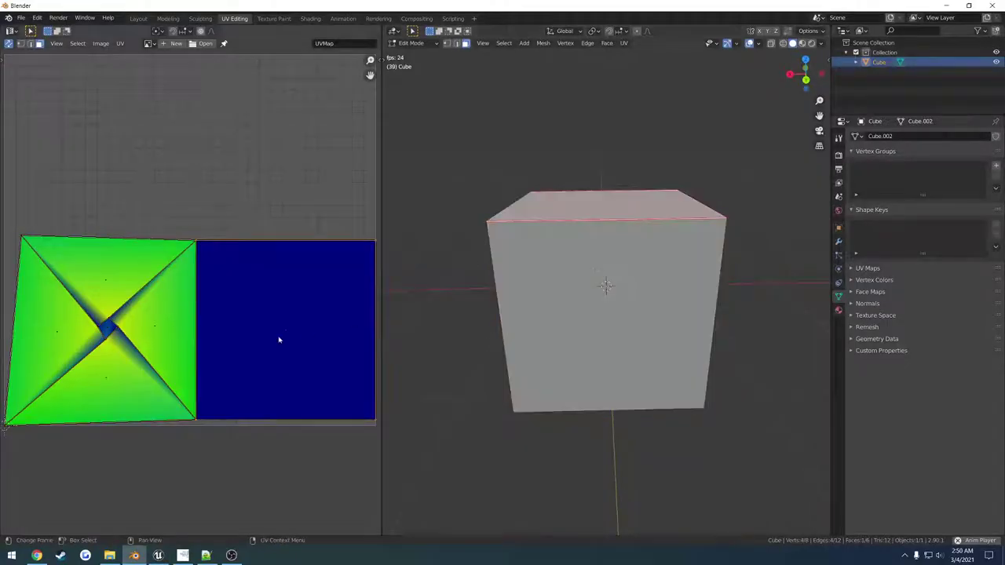
{"action": "left_click_drag", "start_coordinate": [326, 442], "coordinate": [263, 245]}
{"action": "key", "text": "alt+Tab"}
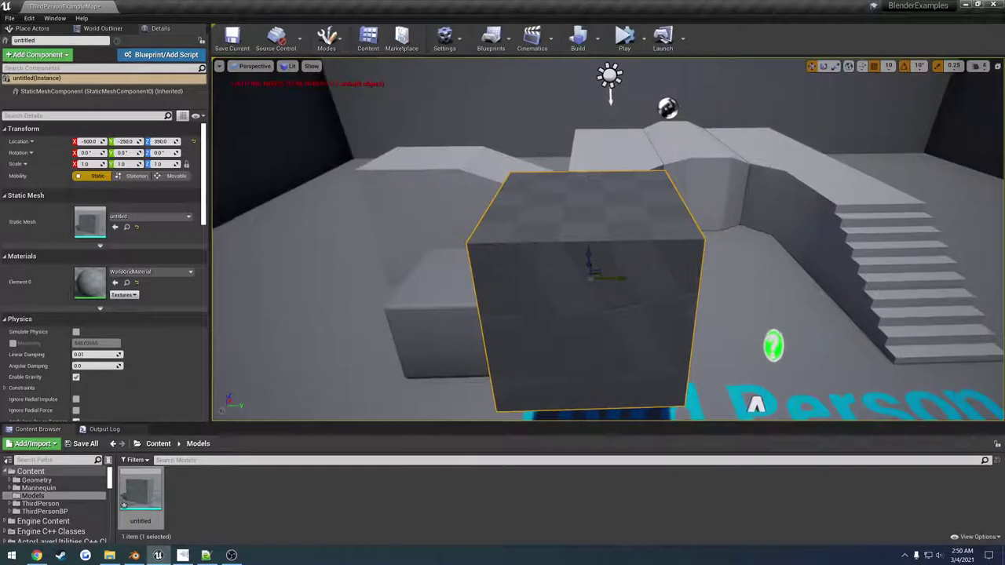
{"action": "mouse_move", "coordinate": [593, 261]}
{"action": "right_mouse_down"}
{"action": "mouse_move", "coordinate": [649, 207]}
{"action": "mouse_move", "coordinate": [650, 231]}
{"action": "mouse_move", "coordinate": [608, 230]}
{"action": "mouse_move", "coordinate": [640, 216]}
{"action": "mouse_move", "coordinate": [604, 207]}
{"action": "mouse_move", "coordinate": [494, 223]}
{"action": "mouse_move", "coordinate": [561, 226]}
{"action": "mouse_move", "coordinate": [540, 222]}
{"action": "mouse_move", "coordinate": [584, 256]}
{"action": "mouse_move", "coordinate": [582, 269]}
{"action": "right_mouse_up"}
{"action": "key", "text": "alt+Tab"}
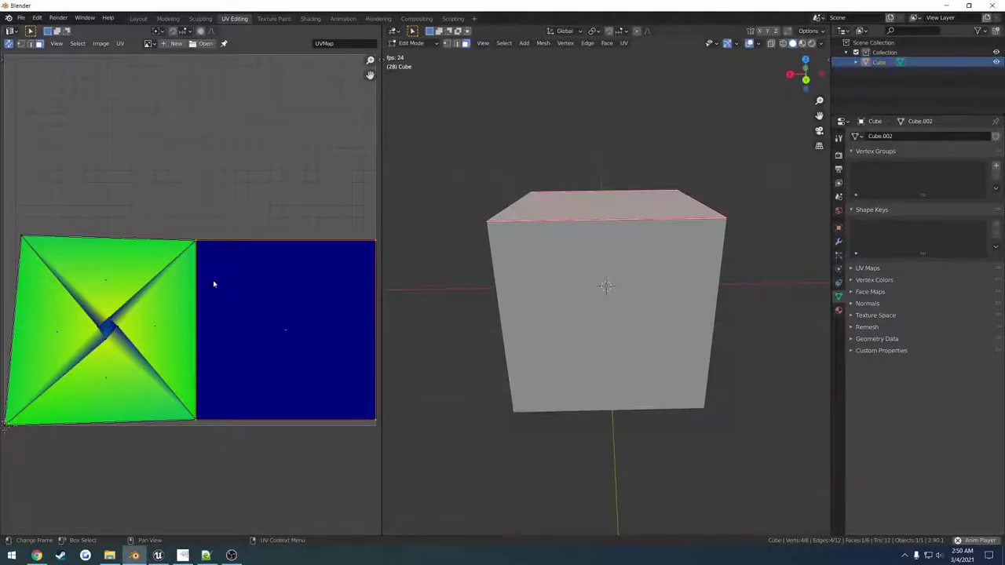
Step: Change to edge selection, pick a seam edge of the top face, and examine the seams around the cube from several sides
{"action": "middle_click_drag", "start_coordinate": [474, 258], "coordinate": [479, 268]}
{"action": "key", "text": "2"}
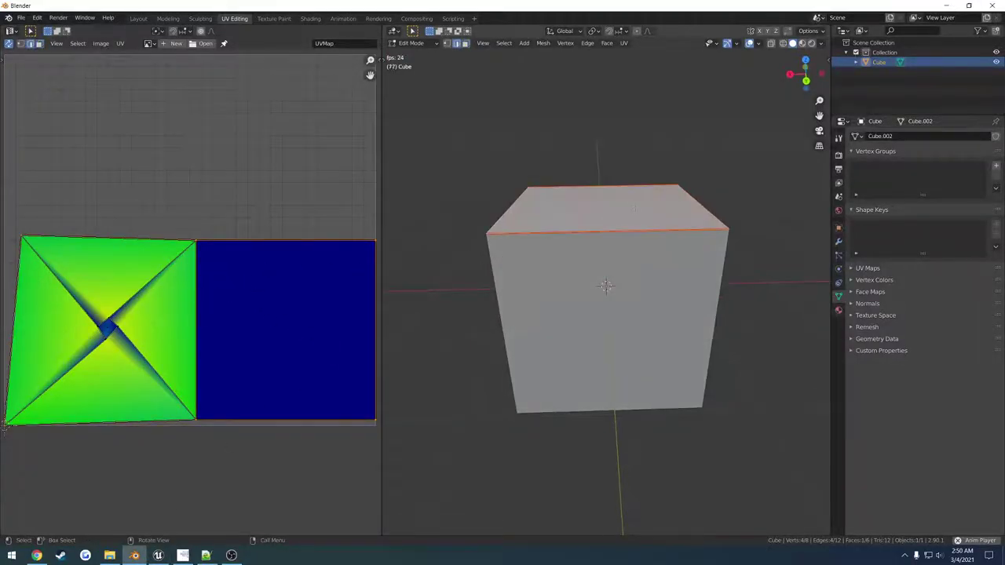
{"action": "left_click", "coordinate": [681, 207]}
{"action": "middle_click_drag", "start_coordinate": [658, 212], "coordinate": [593, 321]}
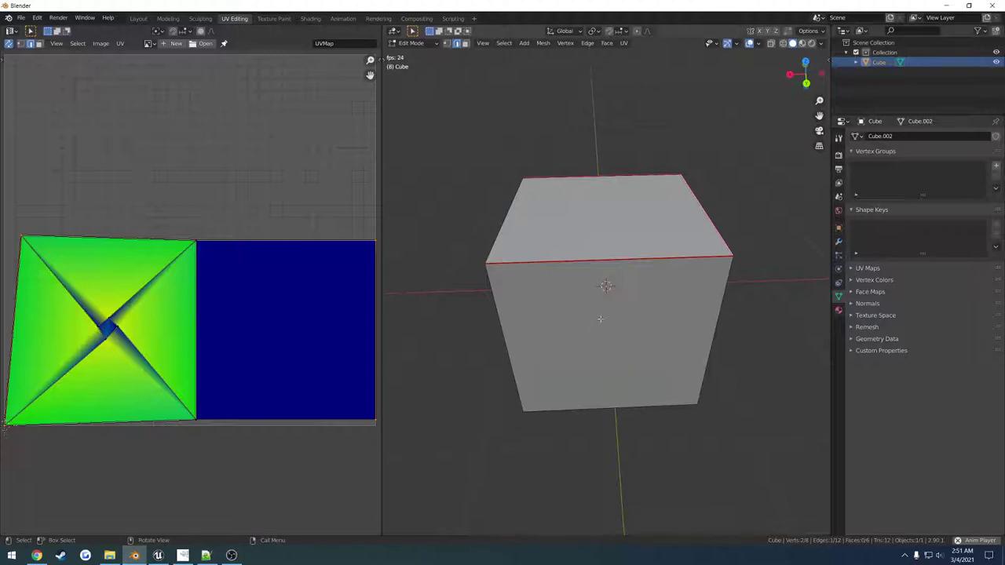
{"action": "middle_click_drag", "start_coordinate": [606, 286], "coordinate": [595, 259]}
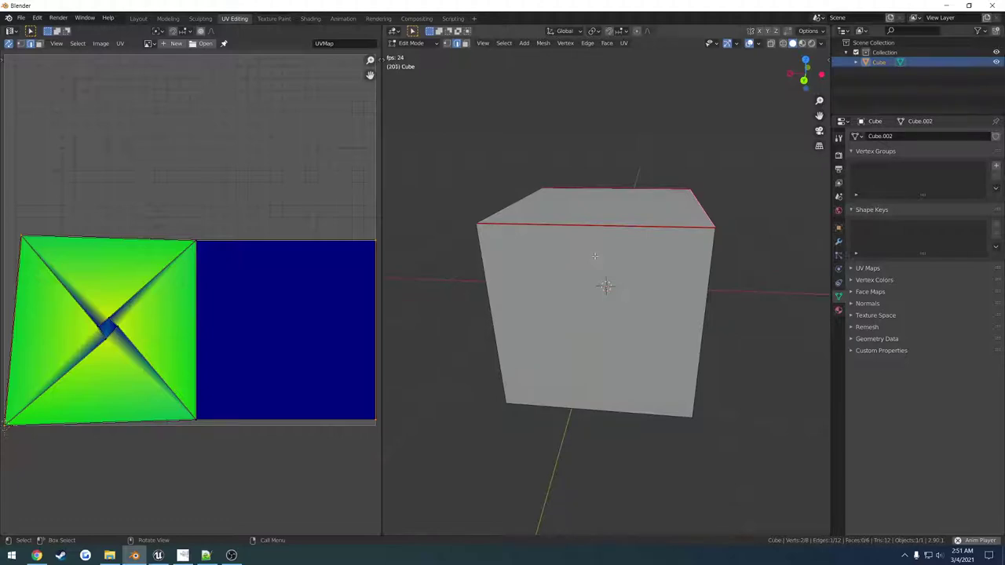
{"action": "mouse_move", "coordinate": [595, 256]}
{"action": "middle_mouse_down"}
{"action": "mouse_move", "coordinate": [644, 260]}
{"action": "mouse_move", "coordinate": [602, 260]}
{"action": "middle_mouse_up"}
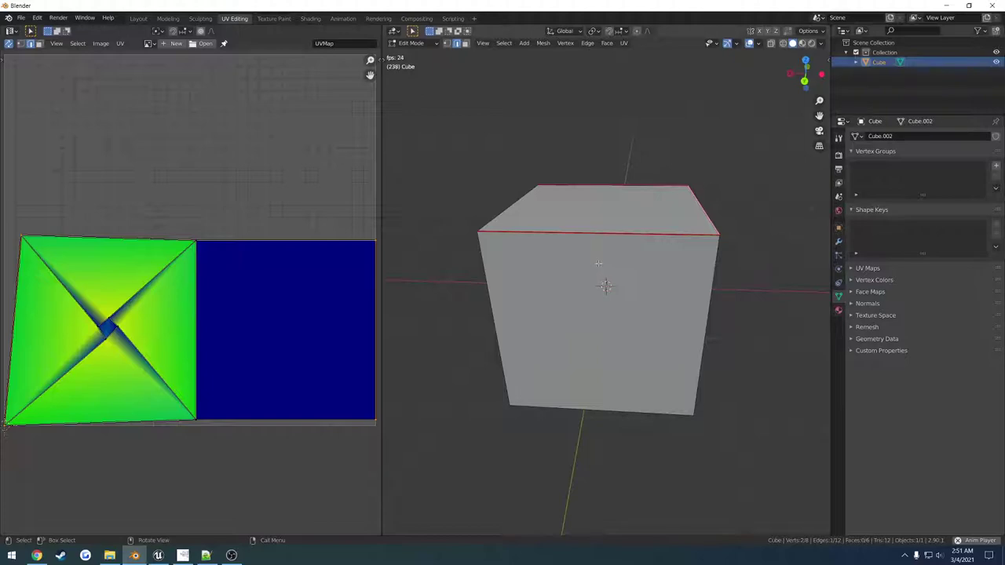
{"action": "middle_click_drag", "start_coordinate": [596, 263], "coordinate": [646, 262]}
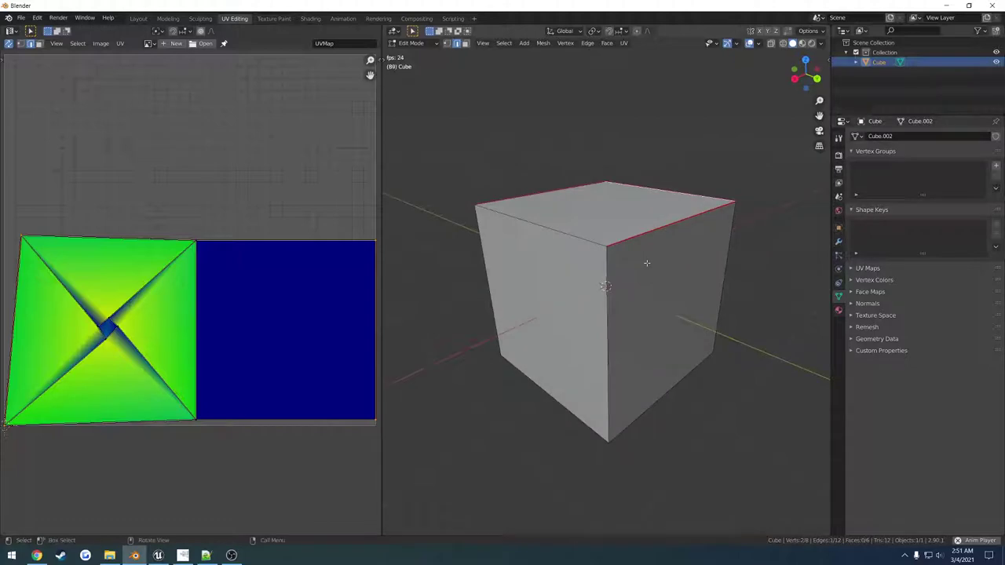
{"action": "middle_click_drag", "start_coordinate": [542, 230], "coordinate": [632, 244]}
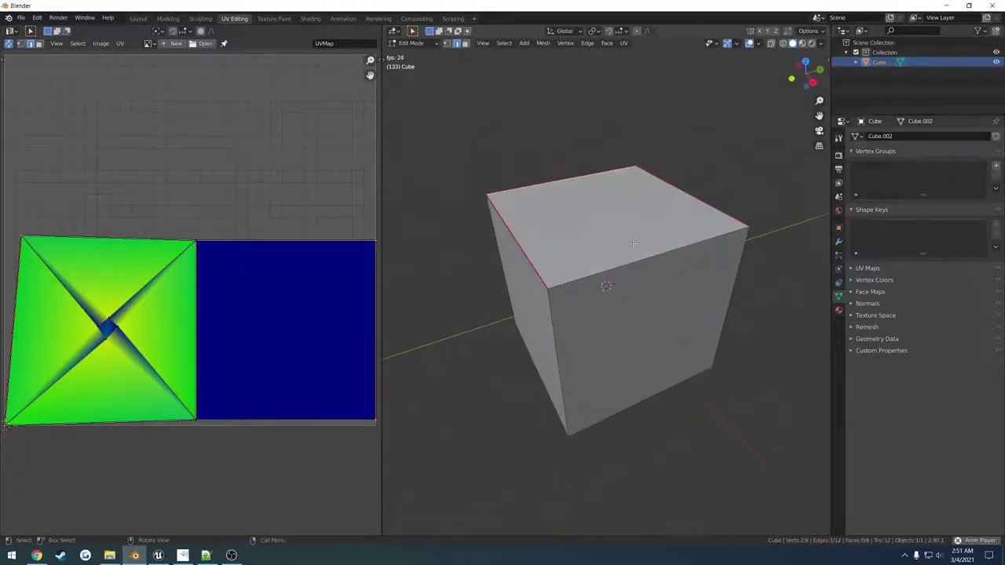
Step: Select the whole cube and clear all of its seams
{"action": "key", "text": "a"}
{"action": "right_click", "coordinate": [632, 244]}
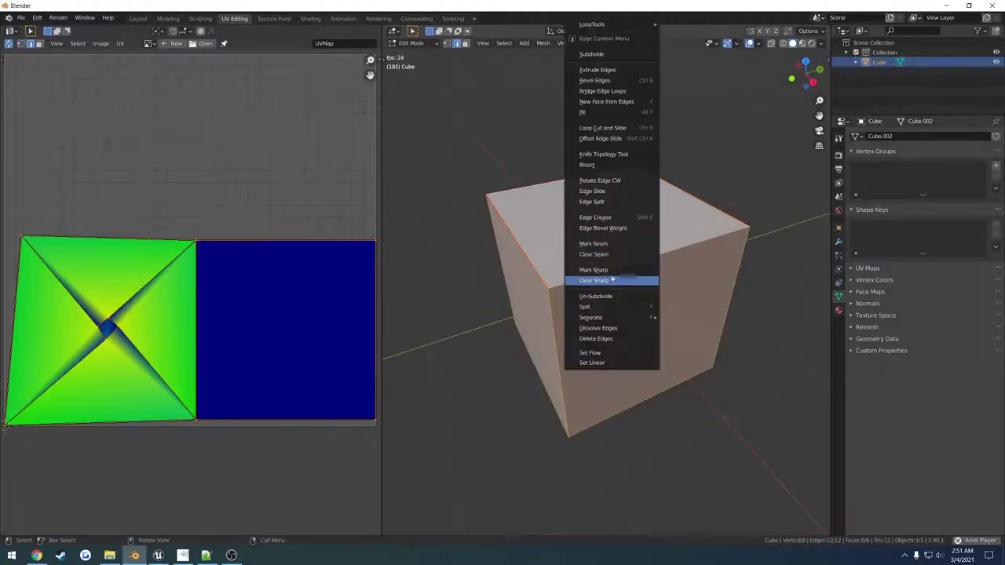
{"action": "left_click", "coordinate": [632, 256]}
Step: Select a single edge of the cube's top face and mark it as a seam
{"action": "left_click", "coordinate": [632, 240]}
{"action": "middle_click_drag", "start_coordinate": [632, 239], "coordinate": [556, 298]}
{"action": "middle_click_drag", "start_coordinate": [620, 276], "coordinate": [690, 236]}
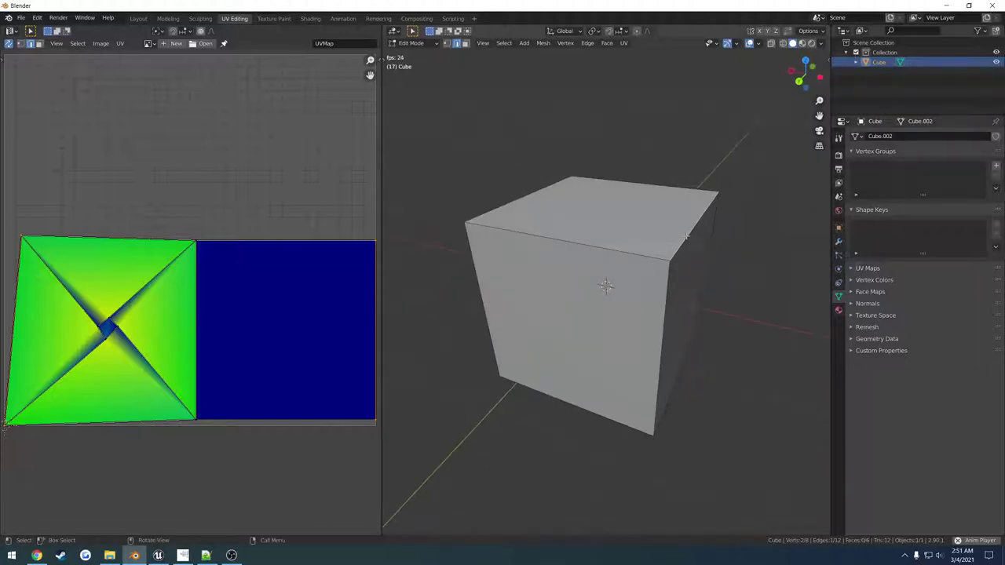
{"action": "right_click", "coordinate": [686, 236]}
{"action": "left_click", "coordinate": [657, 225]}
Step: Select the whole cube and unwrap it with only the one marked seam
{"action": "key", "text": "a"}
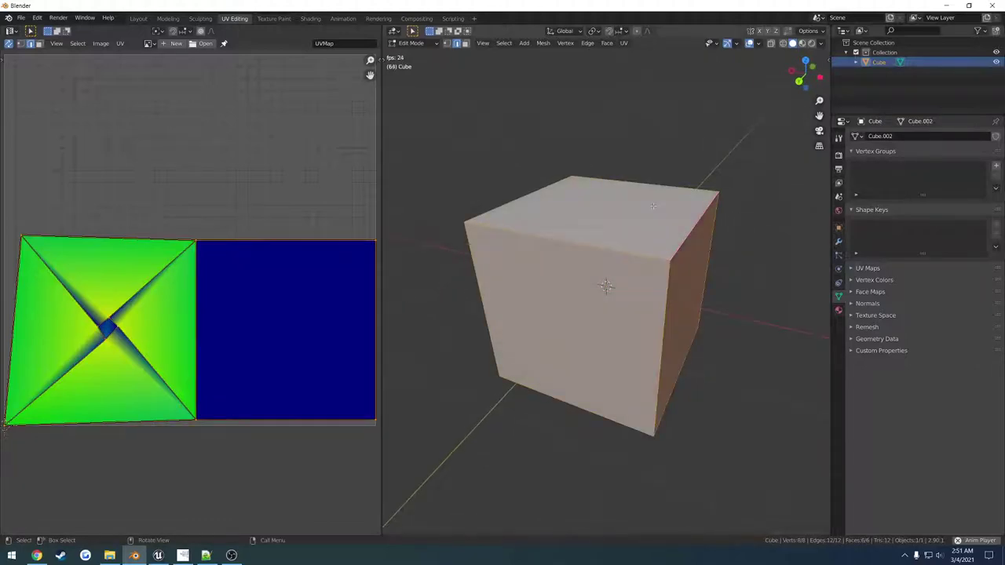
{"action": "key", "text": "u"}
{"action": "left_click", "coordinate": [655, 207]}
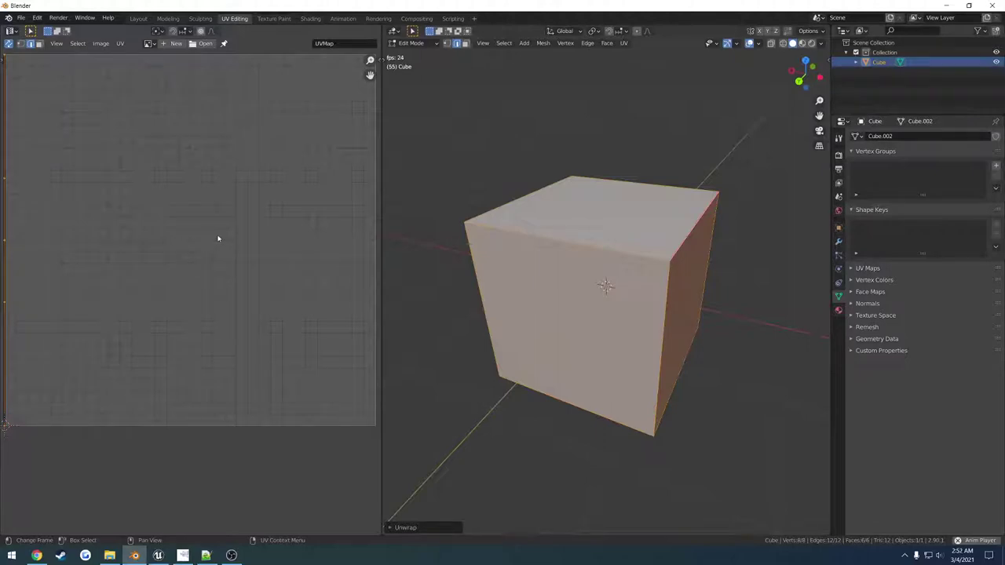
Step: Select the two top-face edges adjoining the existing seam and mark both as seams
{"action": "left_click", "coordinate": [598, 246]}
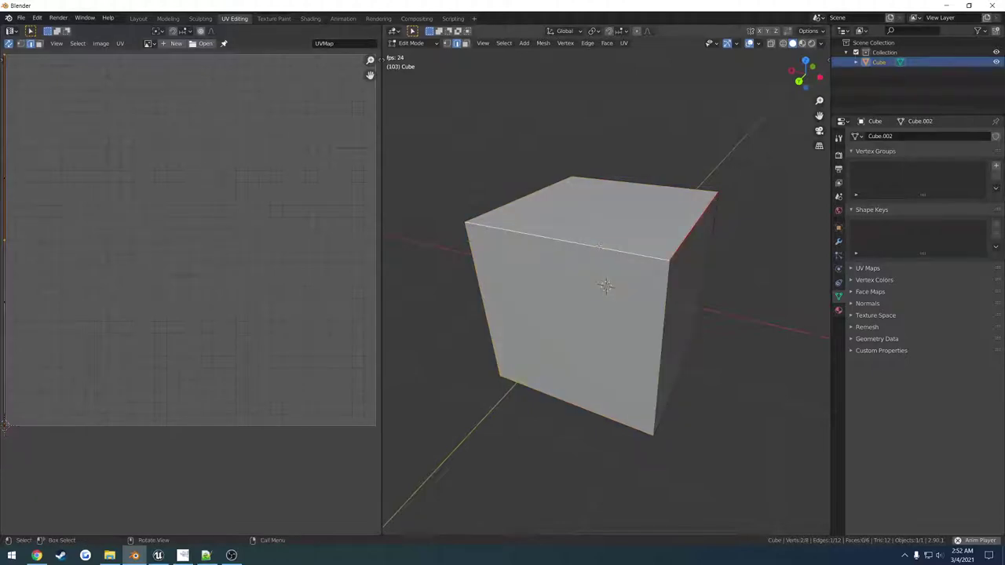
{"action": "left_click", "coordinate": [653, 190], "text": "shift"}
{"action": "middle_click_drag", "start_coordinate": [654, 196], "coordinate": [626, 204]}
{"action": "right_click", "coordinate": [626, 217]}
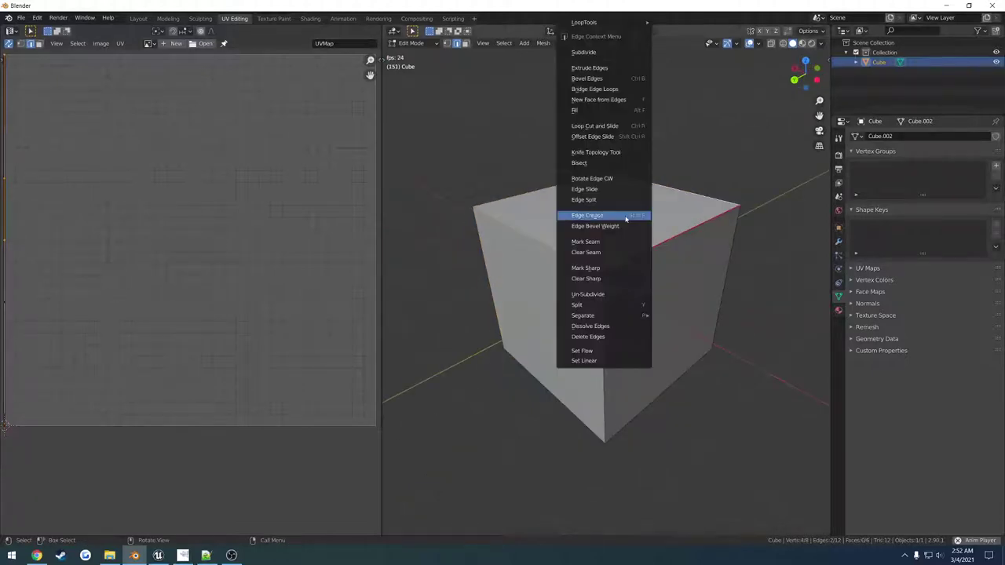
{"action": "left_click", "coordinate": [604, 243]}
Step: Select the whole cube and unwrap it with the three top-face seams
{"action": "key", "text": "a"}
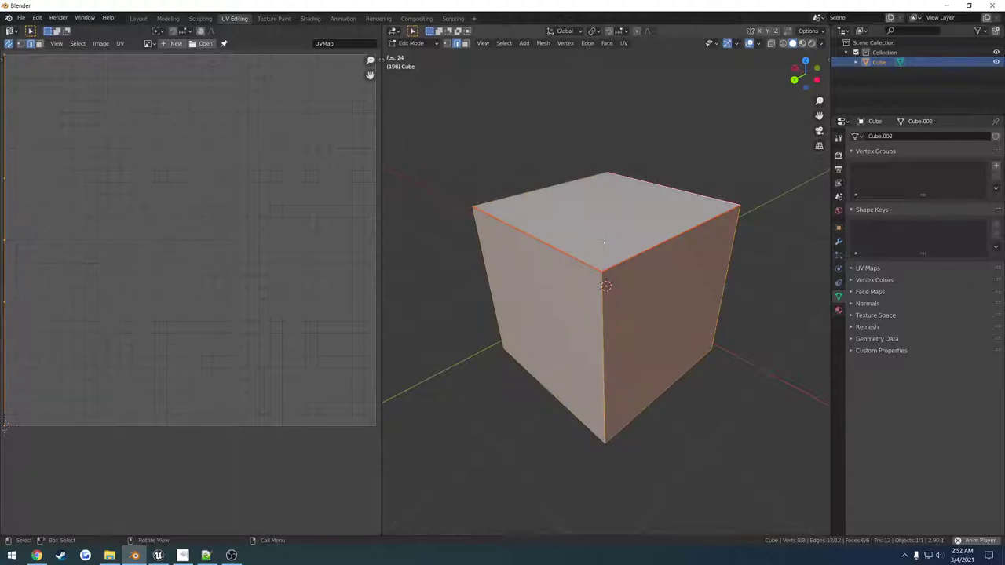
{"action": "key", "text": "u"}
{"action": "left_click", "coordinate": [597, 240]}
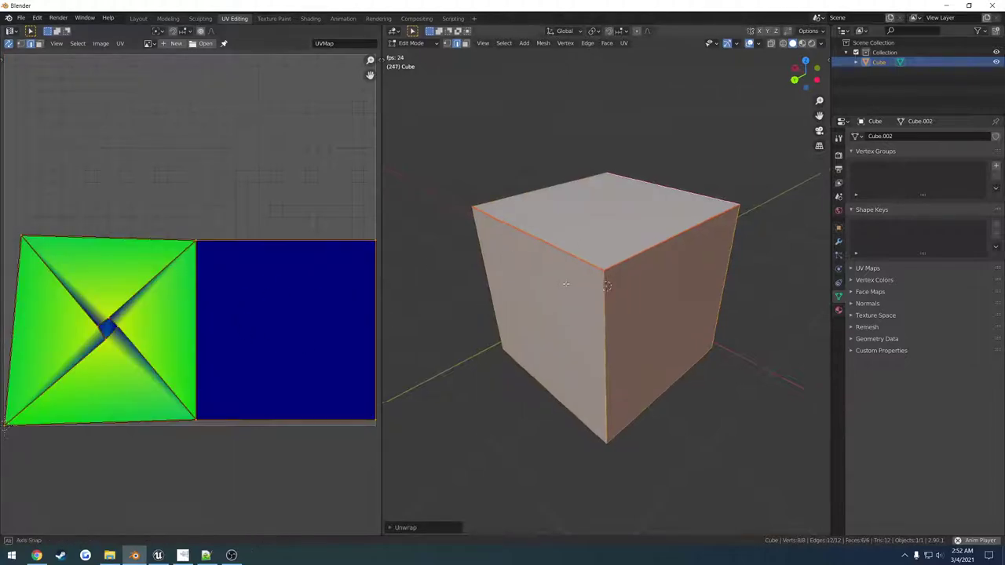
Step: Select the remaining unseamed edge of the top face and examine how the seams let the face fold open
{"action": "middle_click_drag", "start_coordinate": [565, 285], "coordinate": [531, 267]}
{"action": "middle_click_drag", "start_coordinate": [586, 212], "coordinate": [537, 229]}
{"action": "left_click", "coordinate": [518, 228]}
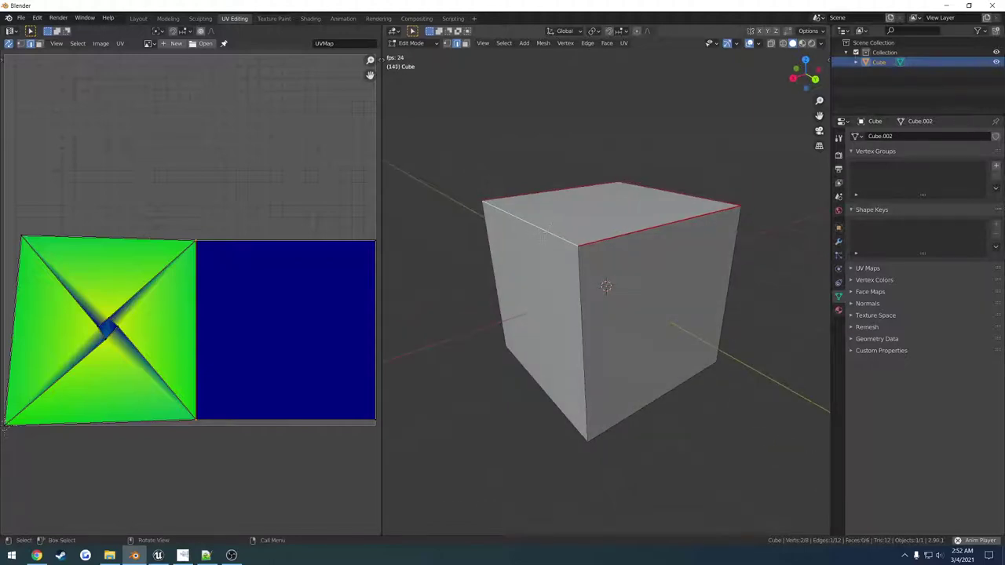
{"action": "middle_click_drag", "start_coordinate": [590, 222], "coordinate": [578, 213]}
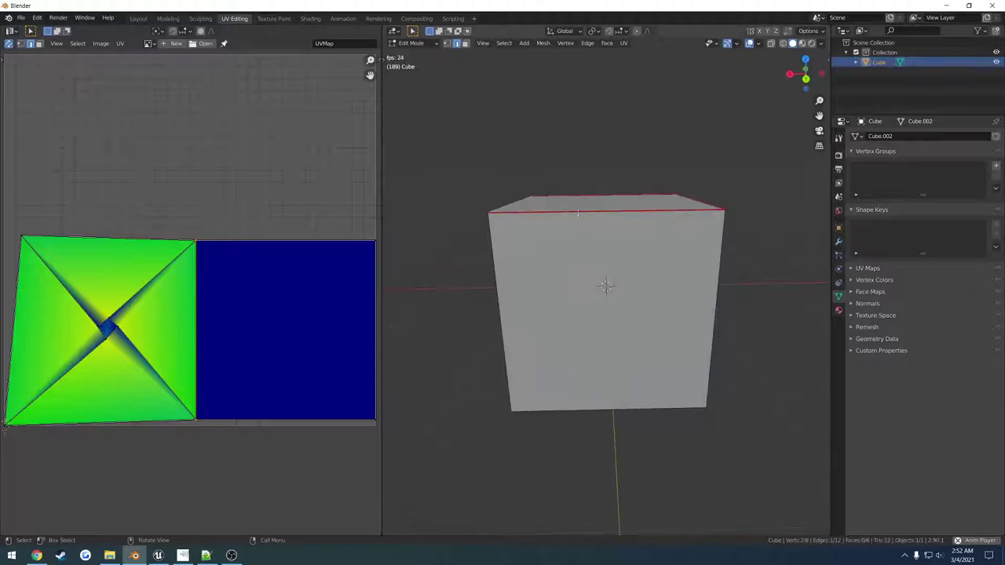
{"action": "middle_click_drag", "start_coordinate": [637, 194], "coordinate": [637, 189]}
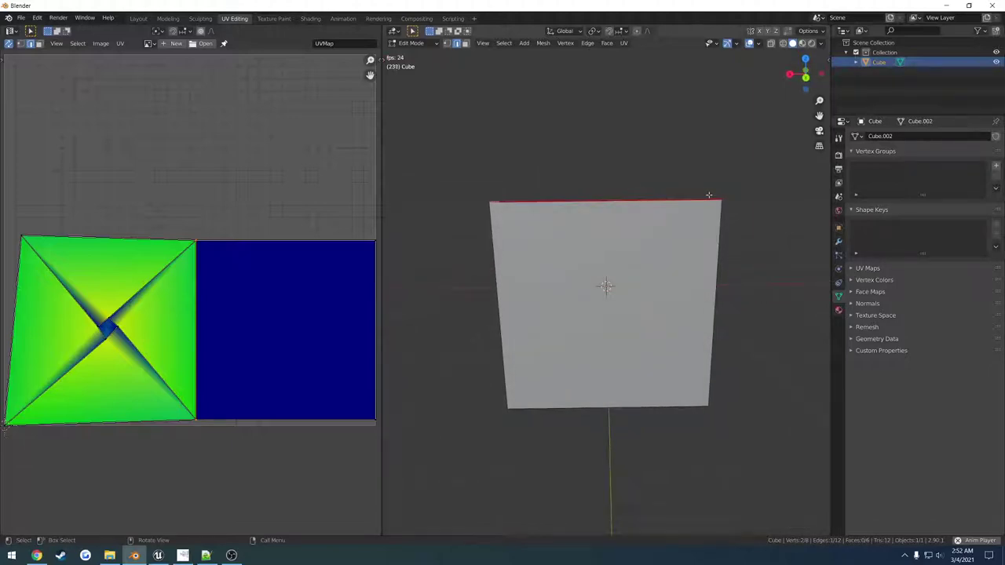
{"action": "mouse_move", "coordinate": [709, 195]}
{"action": "middle_mouse_down"}
{"action": "mouse_move", "coordinate": [705, 204]}
{"action": "mouse_move", "coordinate": [695, 192]}
{"action": "mouse_move", "coordinate": [665, 207]}
{"action": "mouse_move", "coordinate": [700, 189]}
{"action": "middle_mouse_up"}
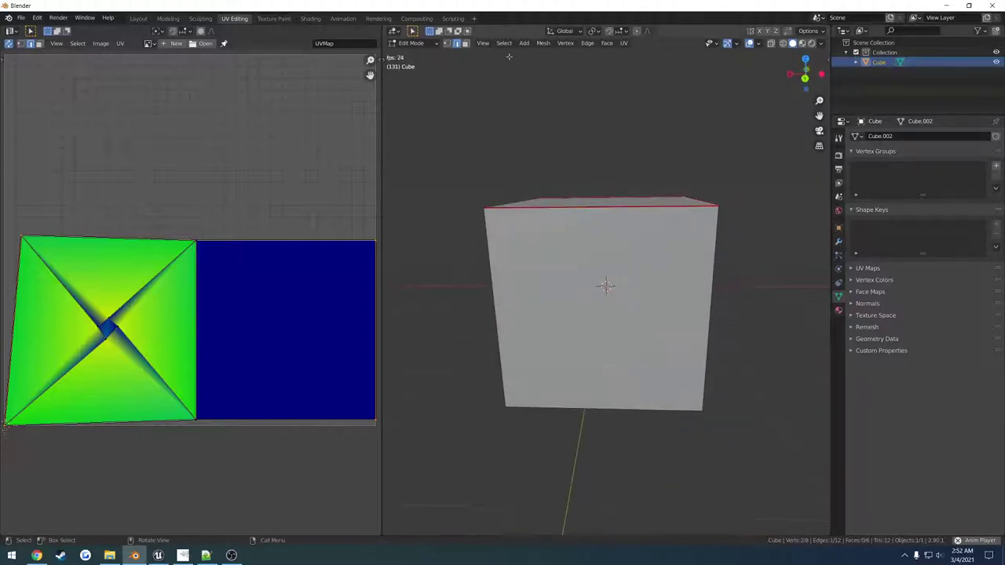
Step: Select the cube's remaining fold-out edges along the sides and bottom face and mark them as seams
{"action": "middle_click_drag", "start_coordinate": [504, 81], "coordinate": [632, 149]}
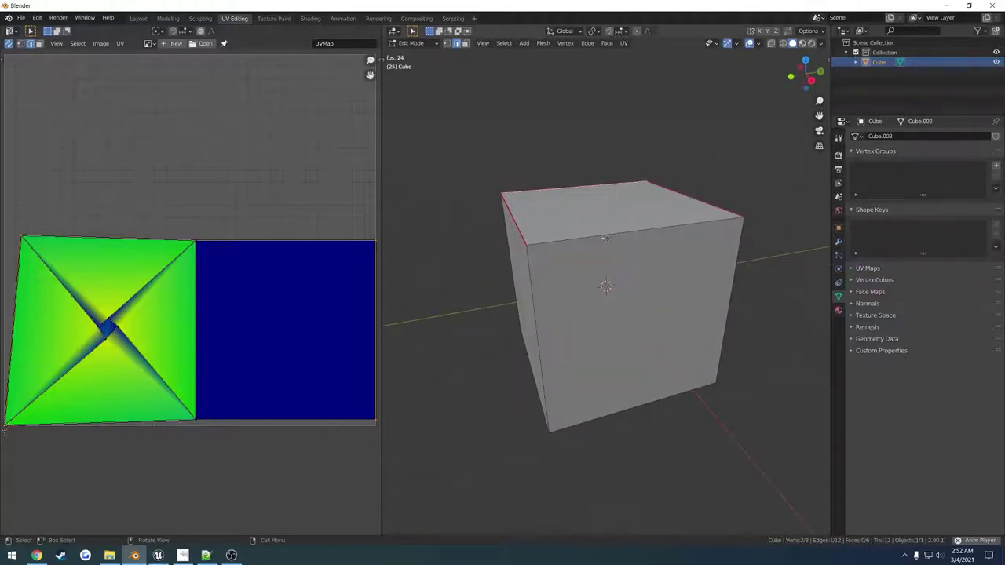
{"action": "middle_click_drag", "start_coordinate": [606, 238], "coordinate": [580, 263]}
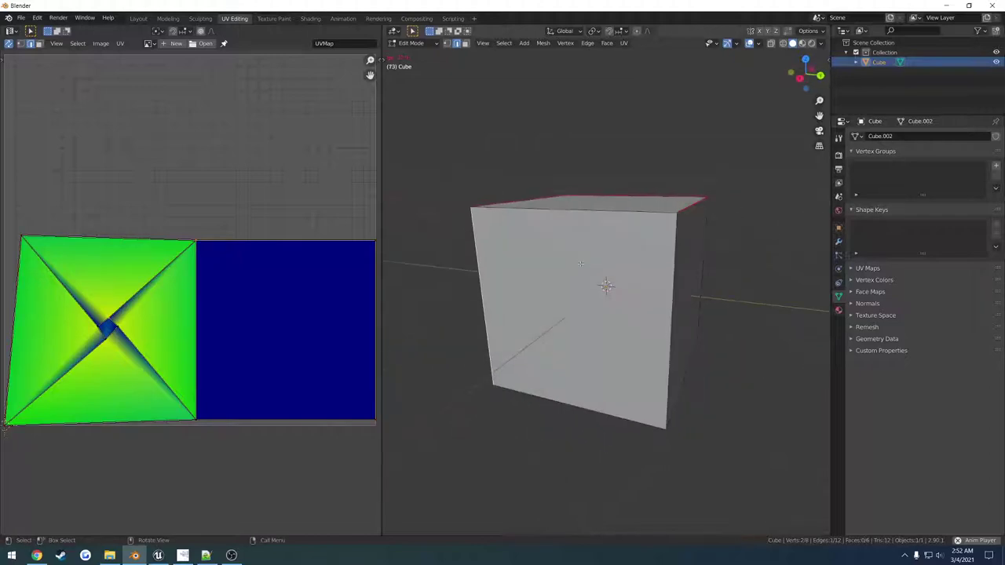
{"action": "middle_click_drag", "start_coordinate": [657, 265], "coordinate": [627, 275]}
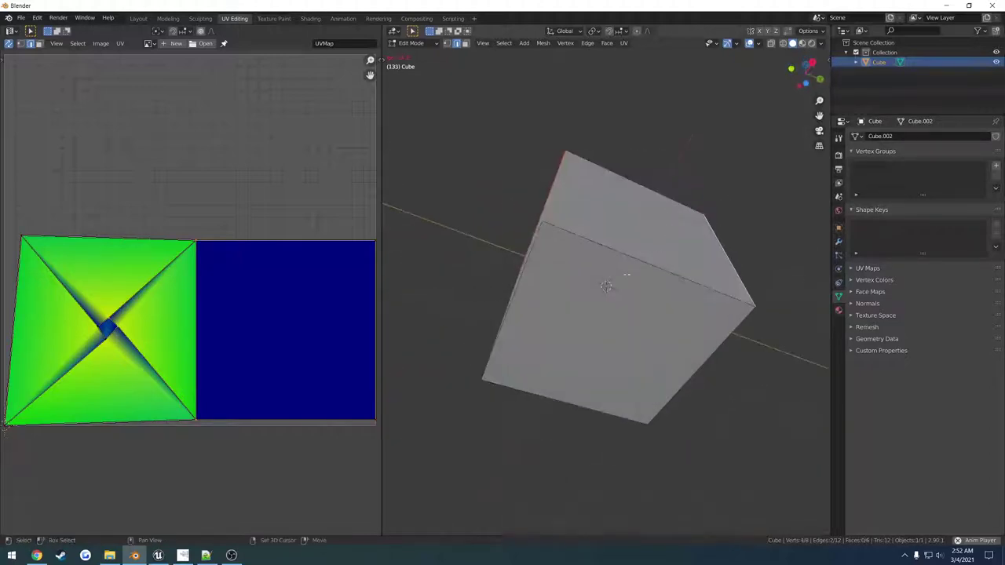
{"action": "right_click", "coordinate": [592, 306]}
{"action": "left_click", "coordinate": [593, 306]}
Step: Select the whole cube and unwrap it with the added side and bottom seams
{"action": "middle_click_drag", "start_coordinate": [593, 306], "coordinate": [600, 323]}
{"action": "key", "text": "a"}
{"action": "key", "text": "u"}
{"action": "left_click", "coordinate": [603, 326]}
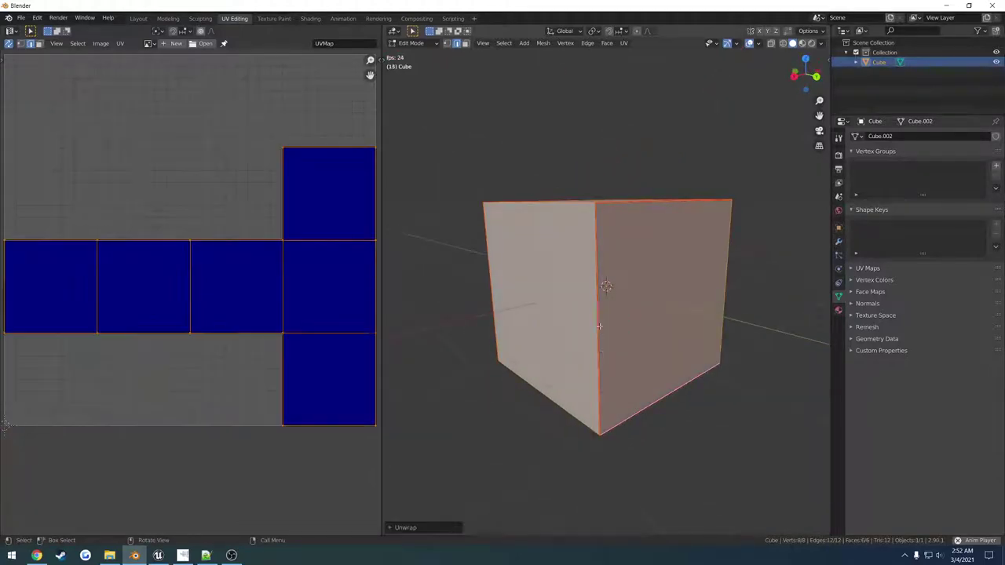
{"action": "middle_click_drag", "start_coordinate": [554, 314], "coordinate": [516, 270]}
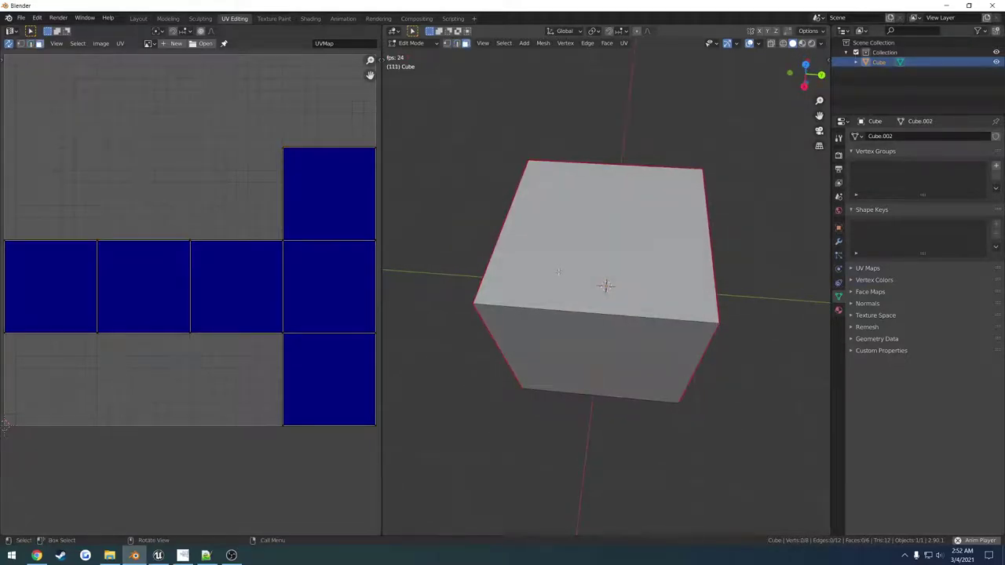
{"action": "left_click", "coordinate": [596, 256]}
{"action": "middle_click_drag", "start_coordinate": [596, 255], "coordinate": [608, 145]}
{"action": "left_click", "coordinate": [606, 315], "text": "ctrl"}
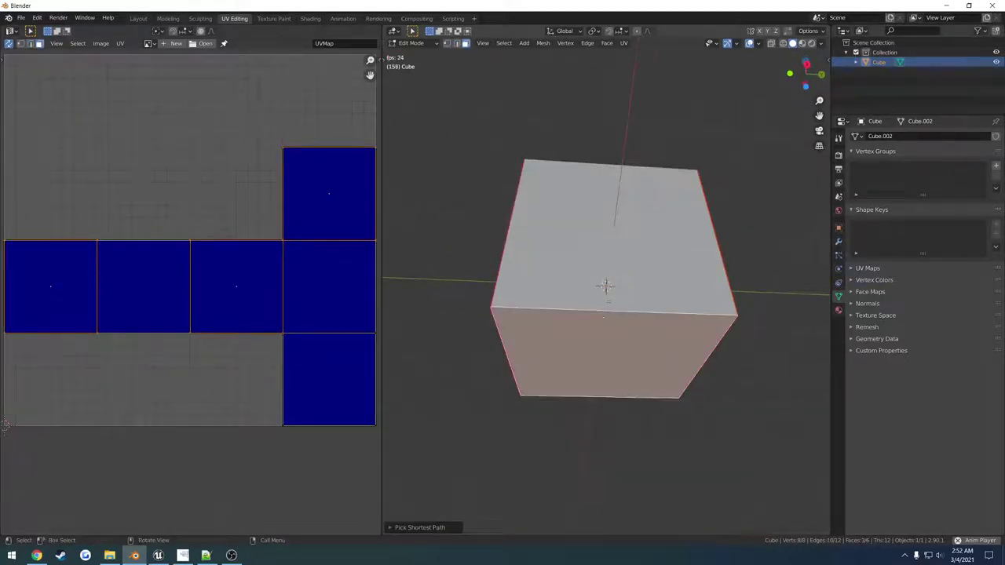
{"action": "middle_click_drag", "start_coordinate": [605, 315], "coordinate": [611, 385]}
Step: Add the four consecutive faces wrapping around the cube to the selection and trace their row in the UV layout
{"action": "left_click", "coordinate": [610, 209]}
{"action": "middle_click_drag", "start_coordinate": [609, 208], "coordinate": [609, 137]}
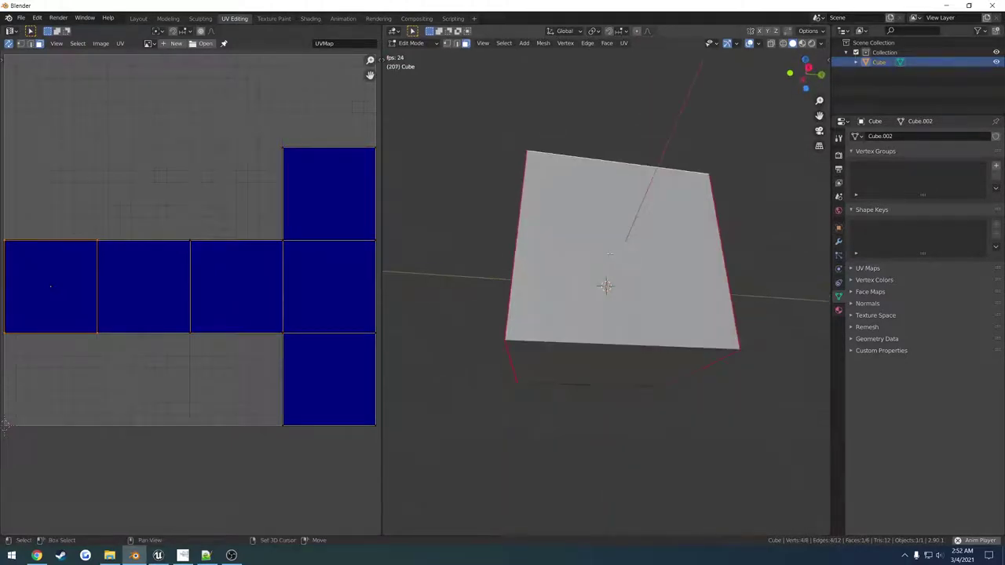
{"action": "left_click", "coordinate": [608, 310], "text": "shift"}
{"action": "middle_click_drag", "start_coordinate": [607, 310], "coordinate": [606, 276]}
{"action": "left_click", "coordinate": [610, 266], "text": "shift"}
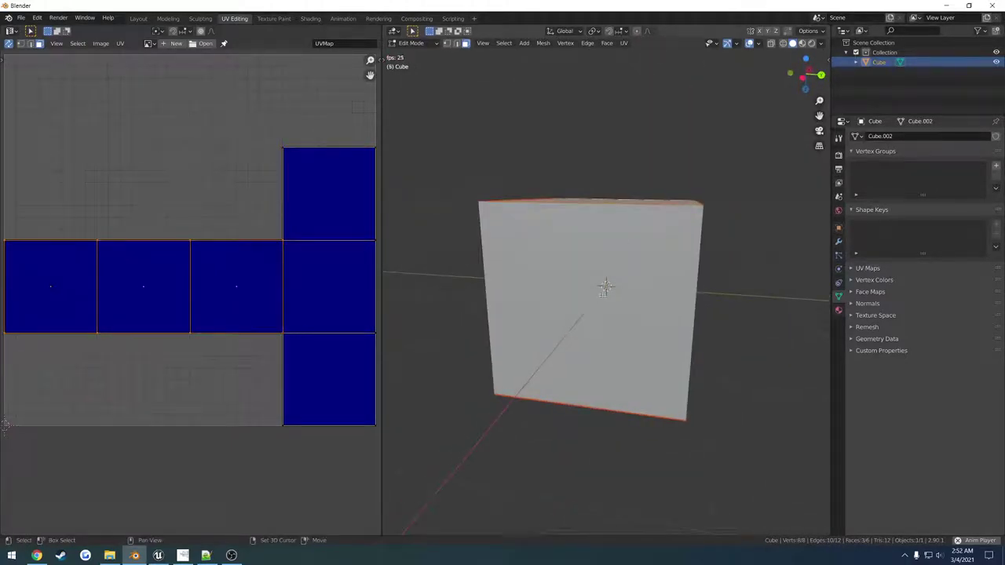
{"action": "left_click", "coordinate": [607, 275], "text": "shift"}
{"action": "middle_click_drag", "start_coordinate": [666, 194], "coordinate": [441, 338]}
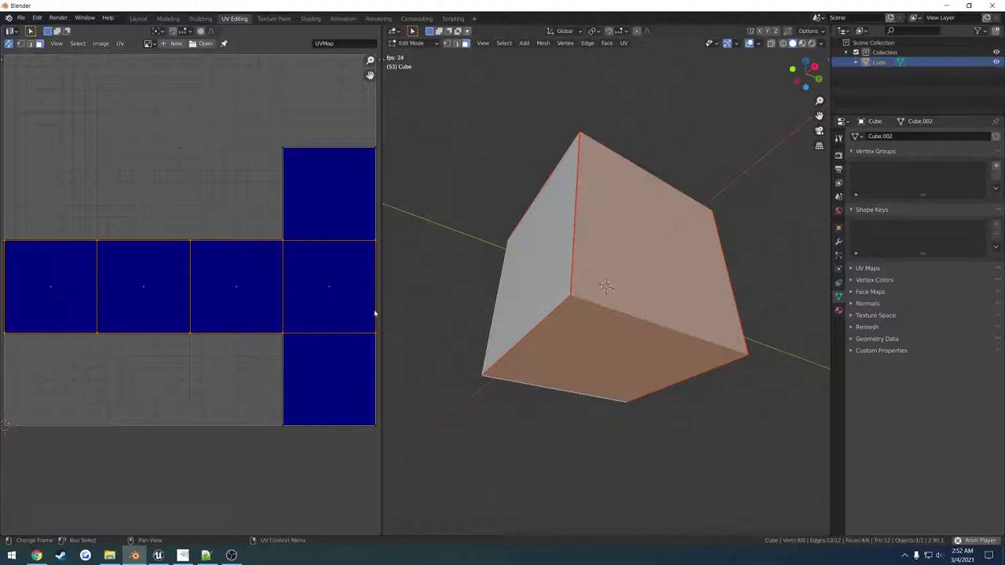
{"action": "left_click_drag", "start_coordinate": [375, 311], "coordinate": [39, 273]}
{"action": "middle_click_drag", "start_coordinate": [681, 161], "coordinate": [704, 270]}
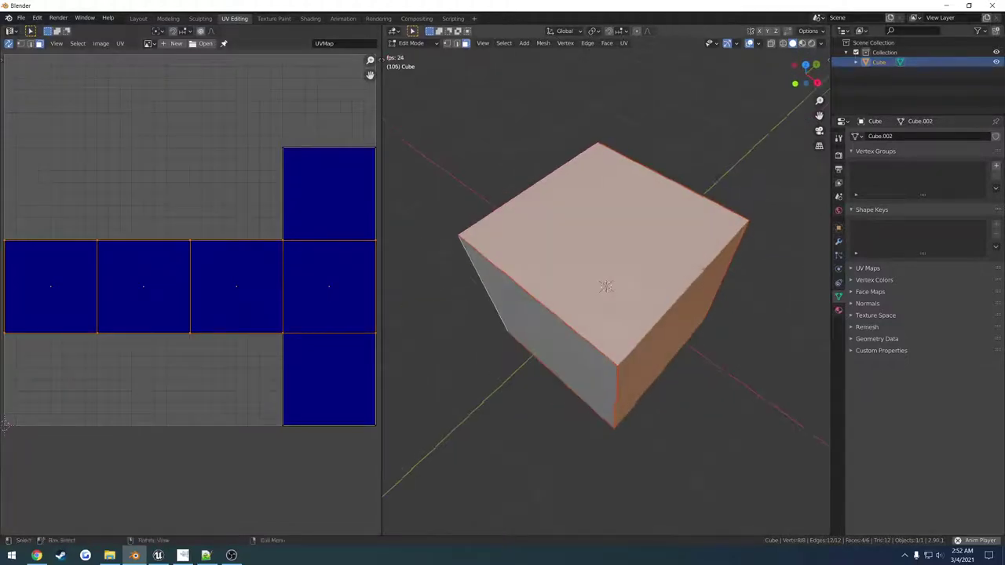
Step: Select the cube's faces one at a time and examine which square each occupies in the UV layout
{"action": "left_click", "coordinate": [588, 235]}
{"action": "middle_click_drag", "start_coordinate": [588, 235], "coordinate": [583, 201]}
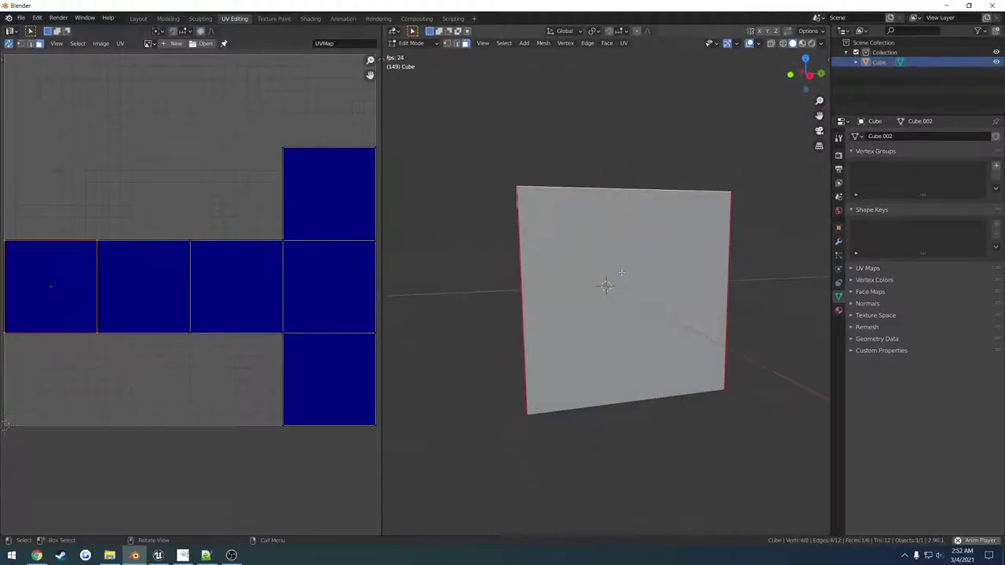
{"action": "left_click", "coordinate": [619, 277]}
{"action": "middle_click_drag", "start_coordinate": [617, 316], "coordinate": [609, 239]}
{"action": "left_click", "coordinate": [608, 292]}
{"action": "middle_click_drag", "start_coordinate": [607, 362], "coordinate": [385, 280]}
{"action": "left_click", "coordinate": [599, 296]}
{"action": "middle_click_drag", "start_coordinate": [641, 227], "coordinate": [707, 248]}
{"action": "left_click", "coordinate": [608, 281]}
{"action": "middle_click_drag", "start_coordinate": [608, 281], "coordinate": [408, 313]}
{"action": "left_click", "coordinate": [608, 308]}
{"action": "middle_click_drag", "start_coordinate": [610, 308], "coordinate": [704, 283]}
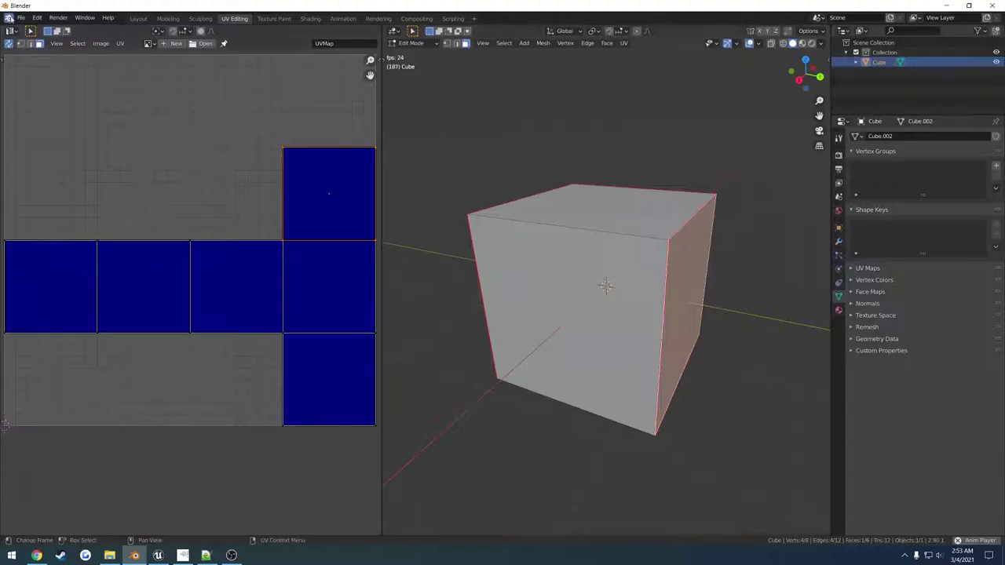
Step: Export the cube as FBX over untitled.fbx, then switch to Unreal Editor and reimport the untitled static mesh
{"action": "left_click", "coordinate": [21, 17]}
{"action": "mouse_move", "coordinate": [47, 160]}
{"action": "left_click", "coordinate": [188, 218]}
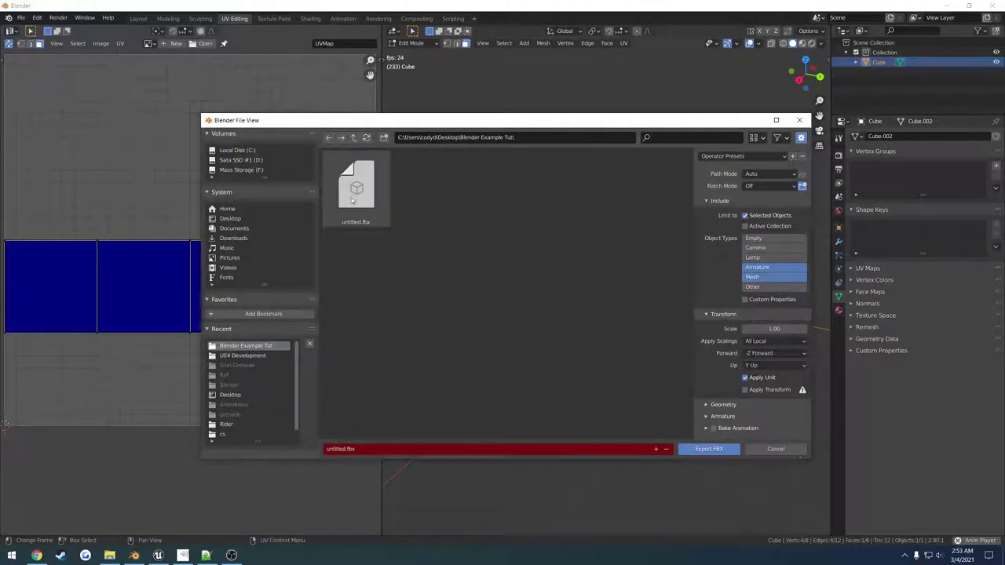
{"action": "left_click", "coordinate": [706, 447]}
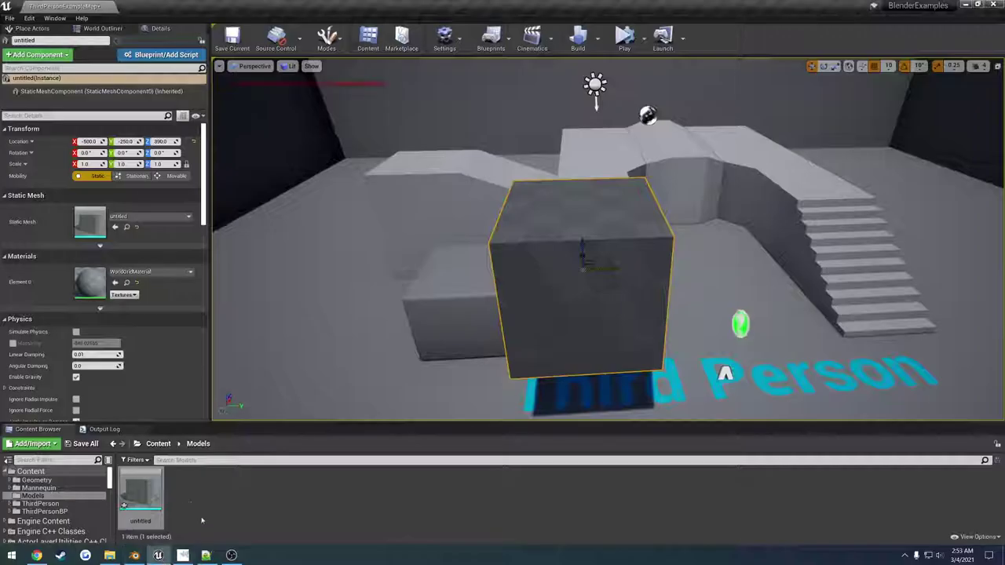
{"action": "right_click", "coordinate": [150, 490]}
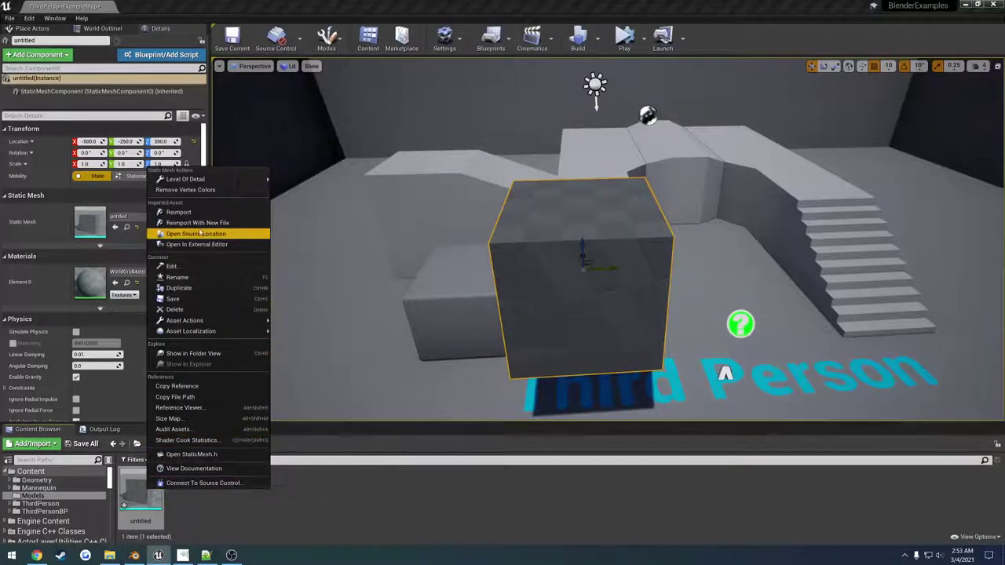
{"action": "left_click", "coordinate": [178, 212]}
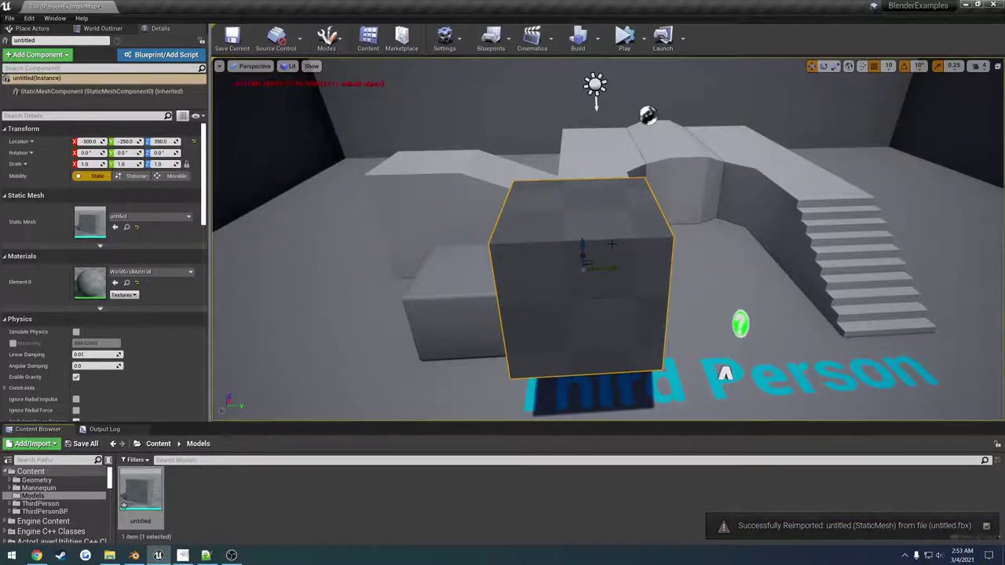
Step: Examine the grid material on the reimported cube's top and side faces from near and far
{"action": "mouse_move", "coordinate": [613, 239]}
{"action": "right_mouse_down"}
{"action": "mouse_move", "coordinate": [542, 240]}
{"action": "mouse_move", "coordinate": [613, 231]}
{"action": "right_mouse_up"}
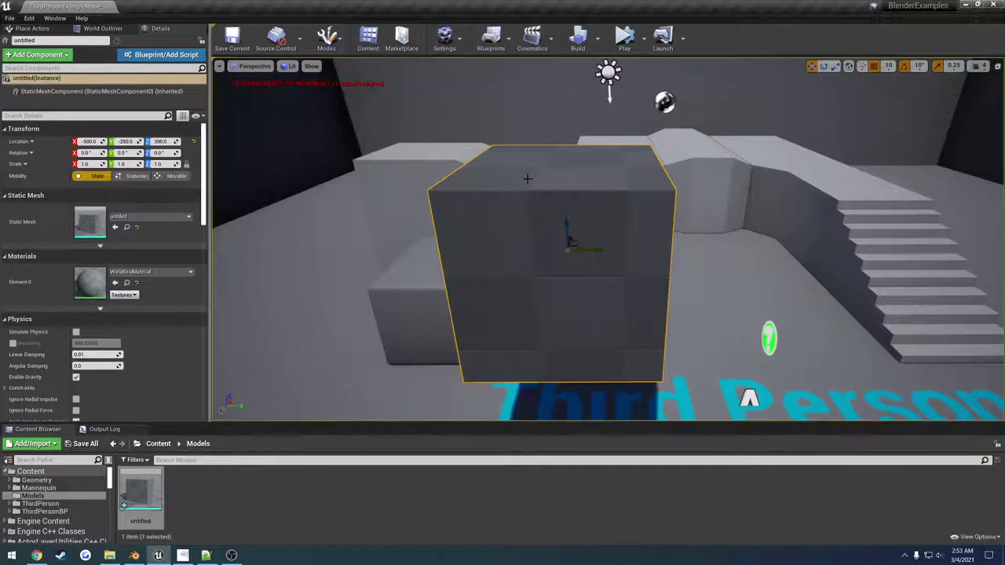
{"action": "key", "text": "w"}
{"action": "right_click_drag", "start_coordinate": [528, 179], "coordinate": [644, 196]}
{"action": "key", "text": "s"}
{"action": "key", "text": "w"}
{"action": "key", "text": "s"}
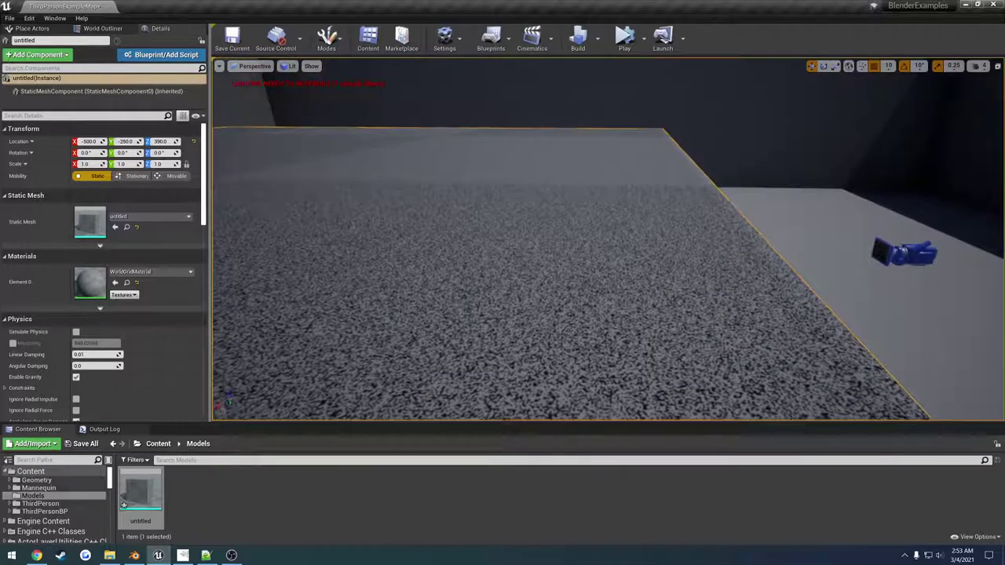
{"action": "left_click_drag", "start_coordinate": [486, 188], "coordinate": [613, 235]}
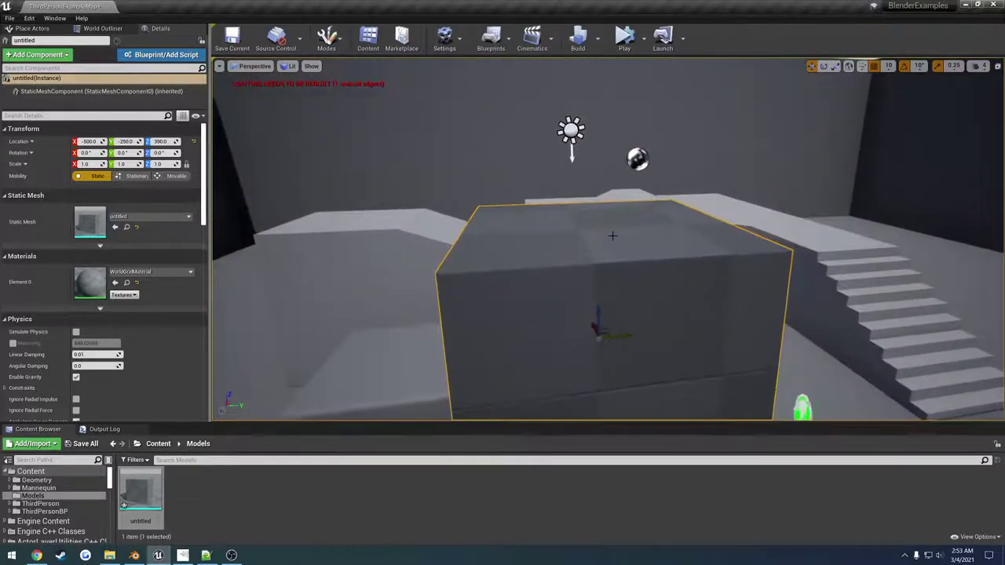
{"action": "key", "text": "s"}
{"action": "right_click_drag", "start_coordinate": [612, 235], "coordinate": [578, 223]}
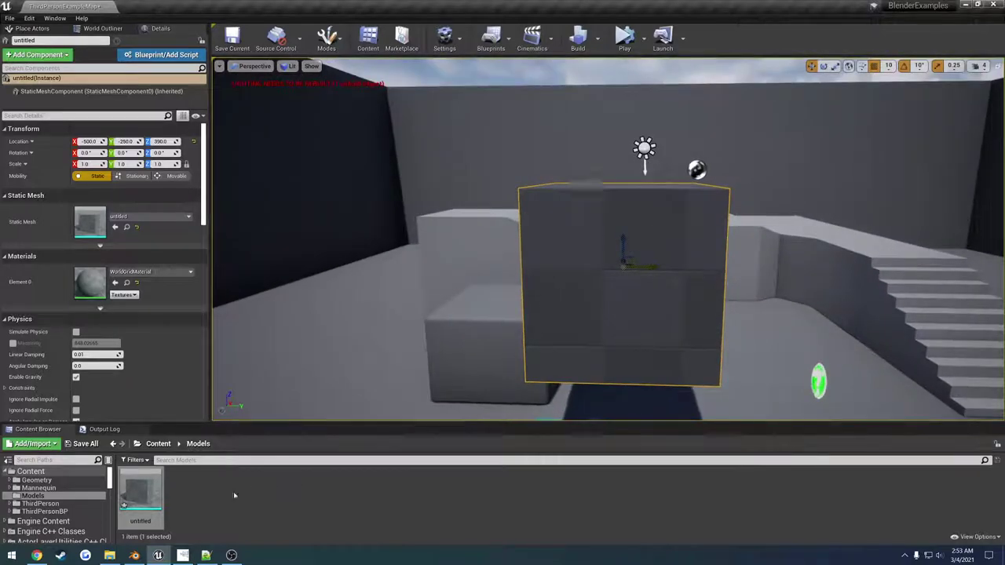
Step: Import the stone-wall-seamless-texture-2025443 image from the Blender Example Tut folder into Models and open the texture
{"action": "left_click", "coordinate": [109, 555]}
{"action": "left_click", "coordinate": [809, 290]}
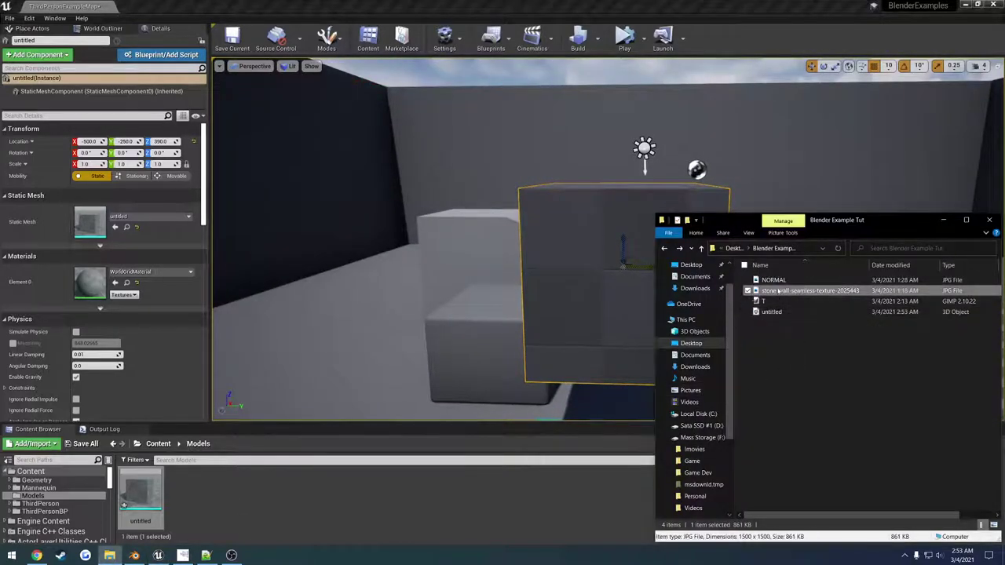
{"action": "left_click_drag", "start_coordinate": [264, 513], "coordinate": [270, 499]}
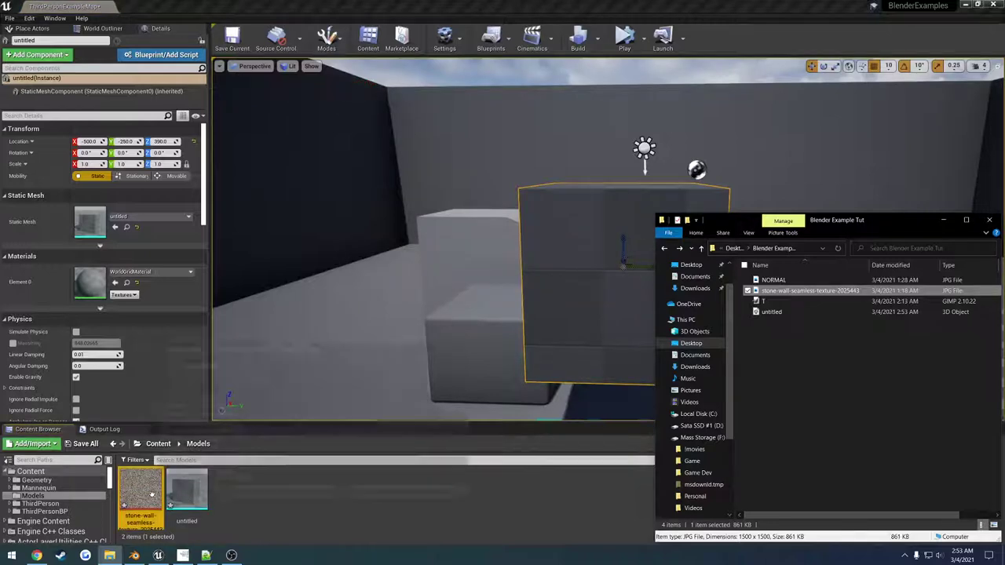
{"action": "double_click", "coordinate": [140, 491]}
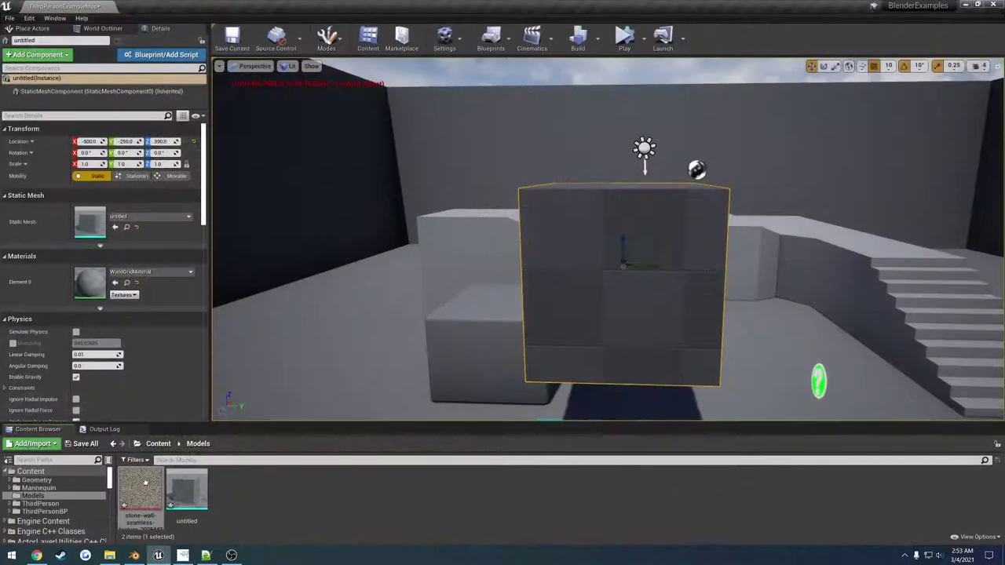
Step: Create a material from the stone wall texture and name it blenderTUTORIAL
{"action": "right_click", "coordinate": [145, 485]}
{"action": "left_click", "coordinate": [206, 176]}
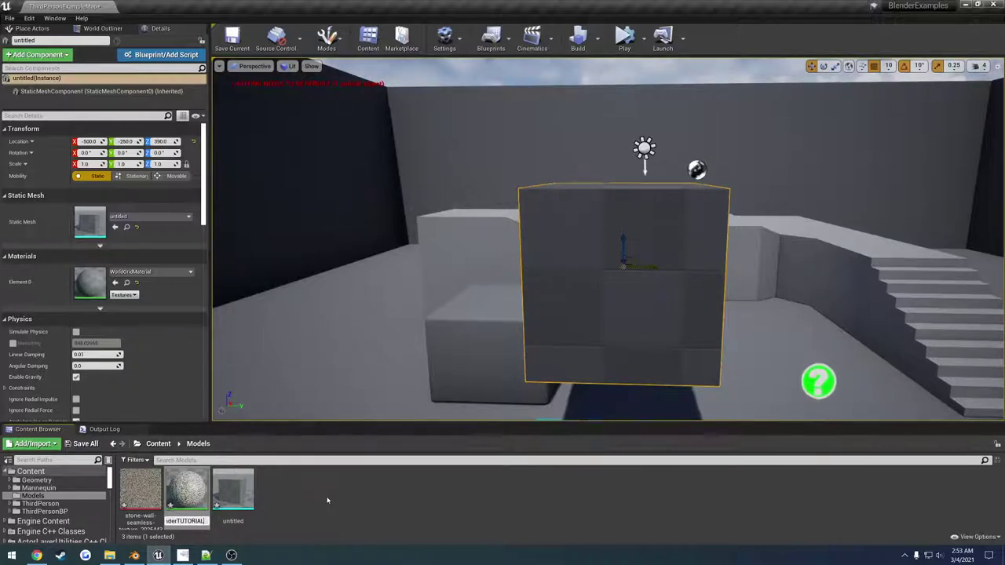
{"action": "key", "text": "Return"}
Step: Assign the blenderTUTORIAL material to the cube placed in the level and save the level
{"action": "double_click", "coordinate": [233, 491]}
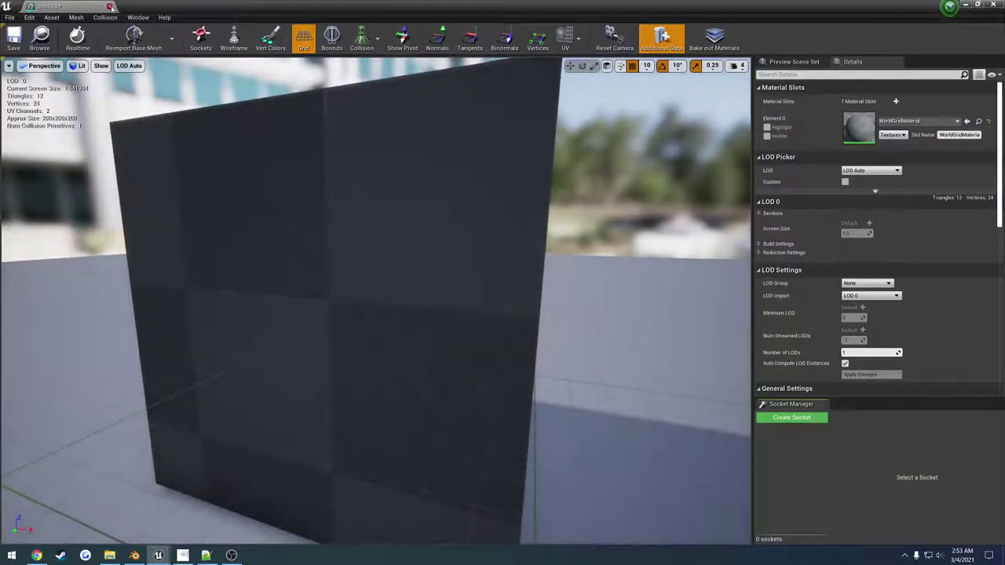
{"action": "left_click", "coordinate": [109, 7]}
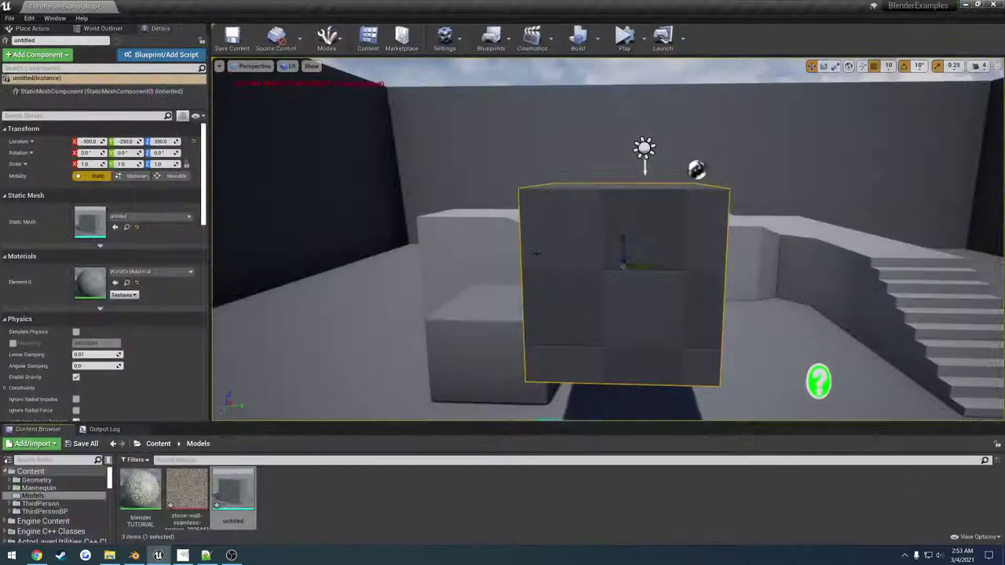
{"action": "left_click", "coordinate": [154, 272]}
{"action": "type", "text": "blender"}
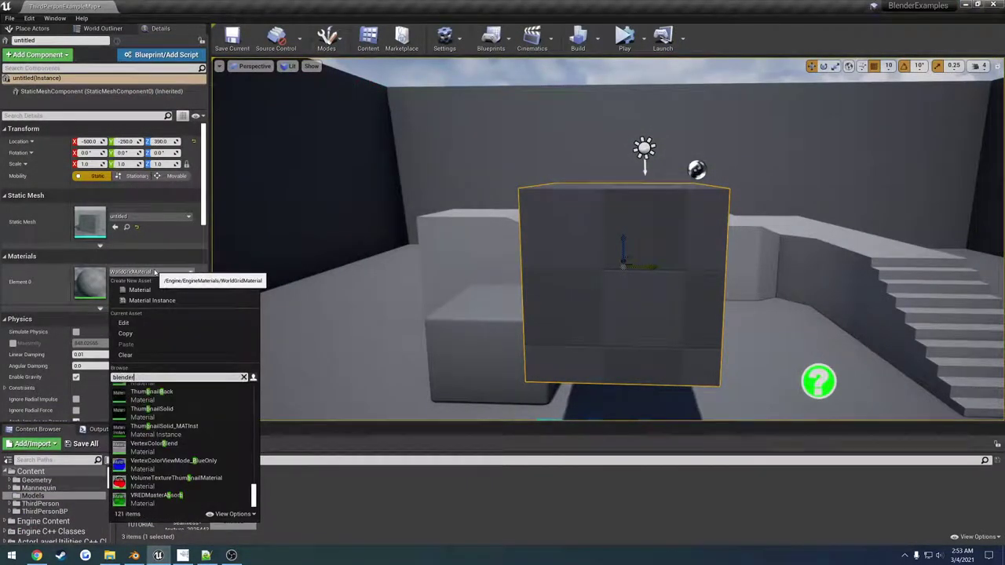
{"action": "left_click", "coordinate": [153, 392]}
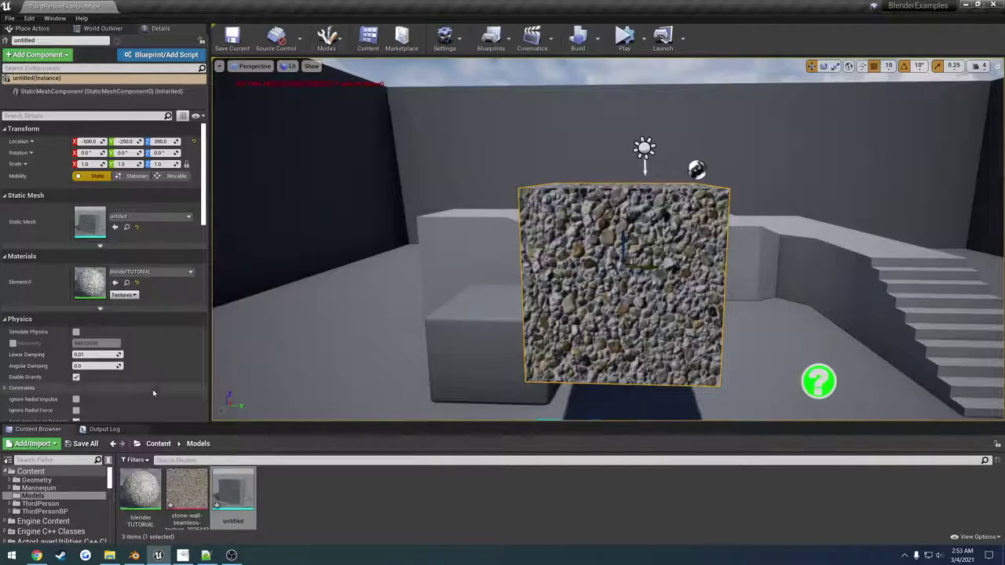
{"action": "left_click", "coordinate": [9, 17]}
{"action": "left_click", "coordinate": [36, 102]}
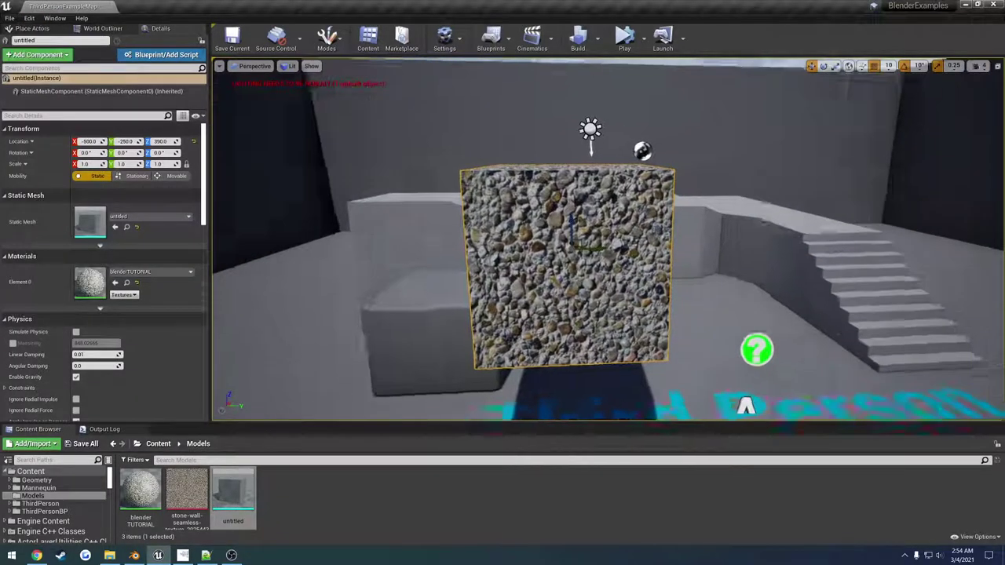
Step: Examine the stone texture on the cube's faces and along their shared edges from all sides, and return to Blender
{"action": "right_click_drag", "start_coordinate": [609, 239], "coordinate": [526, 251]}
{"action": "right_click_drag", "start_coordinate": [599, 320], "coordinate": [589, 237]}
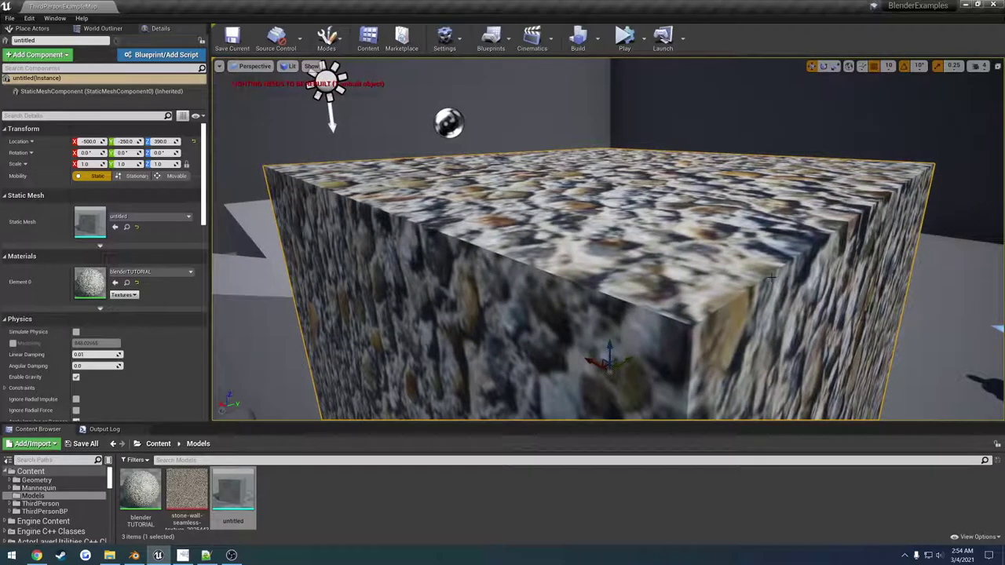
{"action": "right_click_drag", "start_coordinate": [771, 277], "coordinate": [779, 275]}
{"action": "right_click_drag", "start_coordinate": [604, 373], "coordinate": [543, 359]}
{"action": "right_click_drag", "start_coordinate": [640, 314], "coordinate": [550, 314]}
{"action": "right_click_drag", "start_coordinate": [518, 237], "coordinate": [551, 263]}
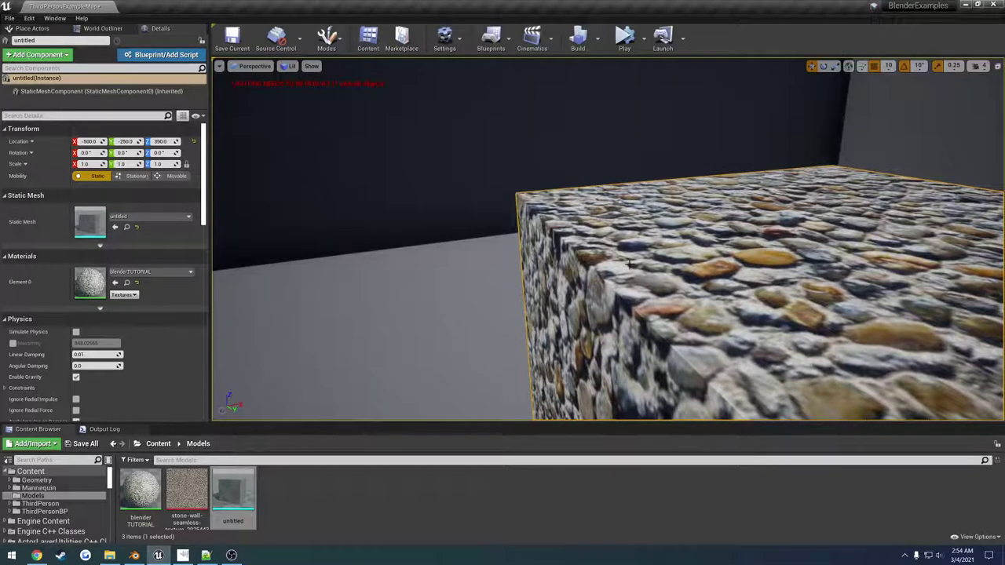
{"action": "right_click_drag", "start_coordinate": [615, 254], "coordinate": [640, 249]}
{"action": "right_click_drag", "start_coordinate": [482, 366], "coordinate": [447, 332]}
{"action": "left_click_drag", "start_coordinate": [493, 368], "coordinate": [487, 358], "text": "alt"}
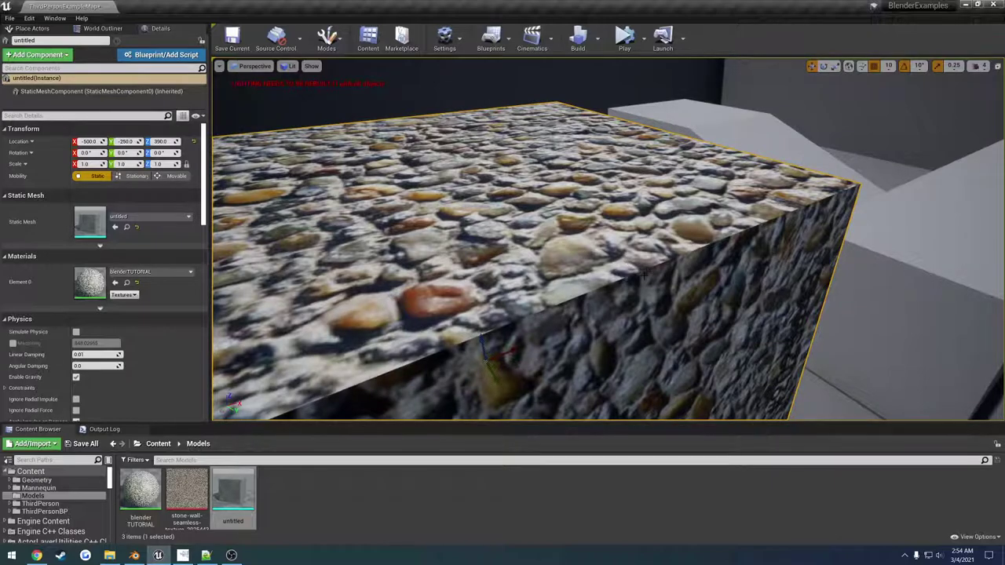
{"action": "key", "text": "d"}
{"action": "right_click_drag", "start_coordinate": [643, 273], "coordinate": [427, 264]}
{"action": "key", "text": "d"}
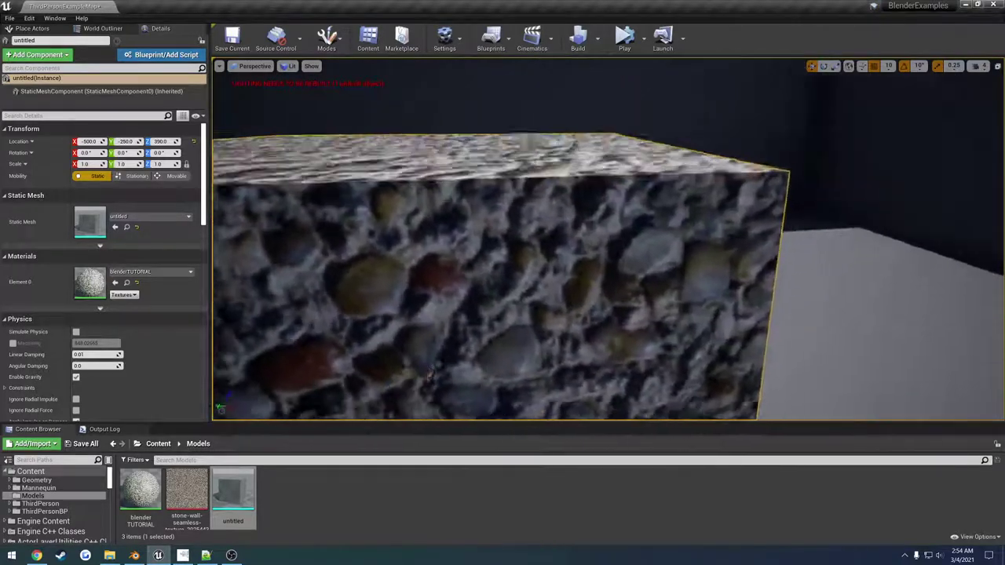
{"action": "left_click_drag", "start_coordinate": [428, 373], "coordinate": [528, 339], "text": "alt"}
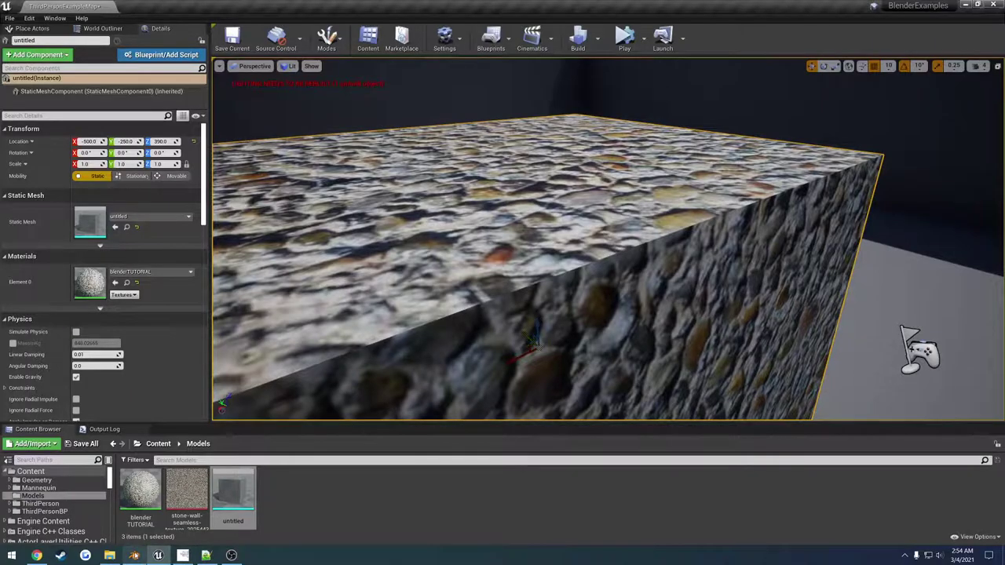
{"action": "left_click", "coordinate": [135, 555]}
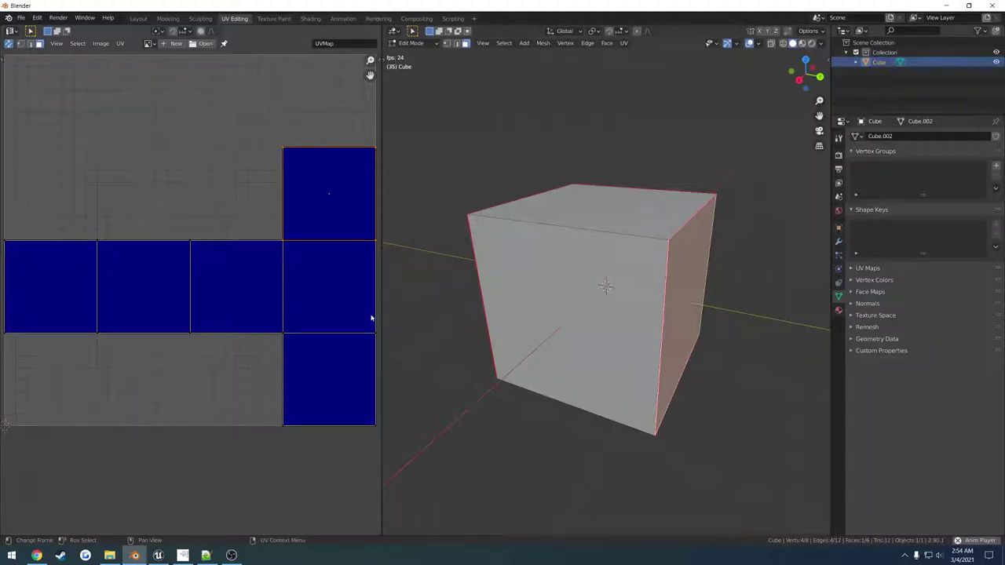
Step: Examine which cube faces the horizontal row of four UV squares covers and how the seamed upper edge maps to the layout
{"action": "left_click_drag", "start_coordinate": [372, 318], "coordinate": [96, 266]}
{"action": "middle_click_drag", "start_coordinate": [594, 292], "coordinate": [738, 267]}
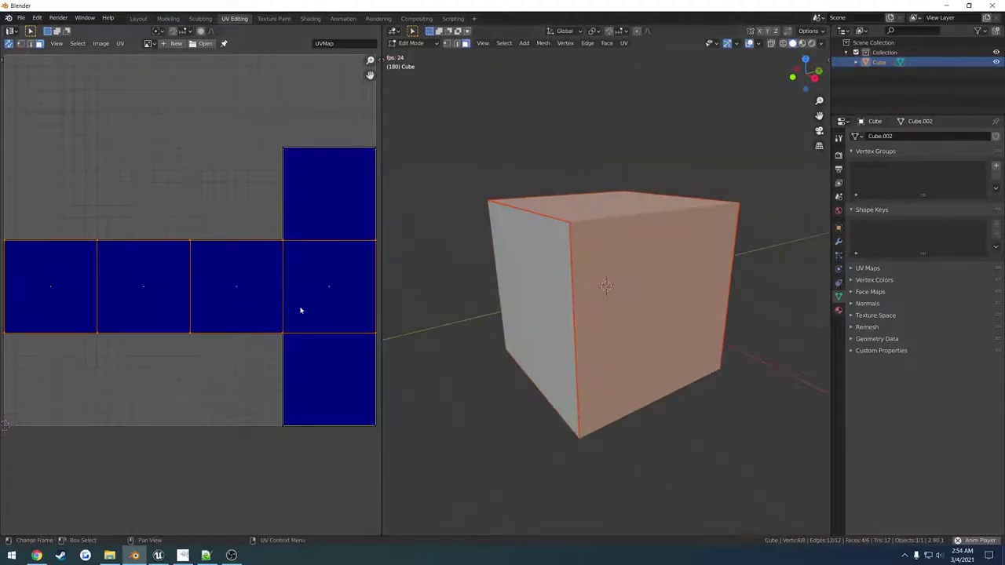
{"action": "middle_click_drag", "start_coordinate": [566, 283], "coordinate": [618, 244]}
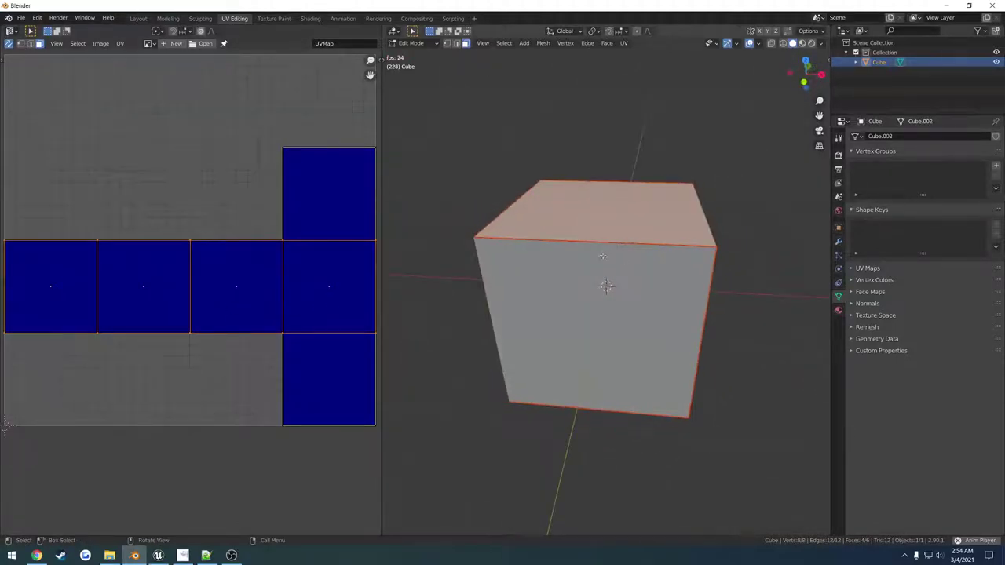
{"action": "key", "text": "2"}
{"action": "left_click", "coordinate": [594, 257]}
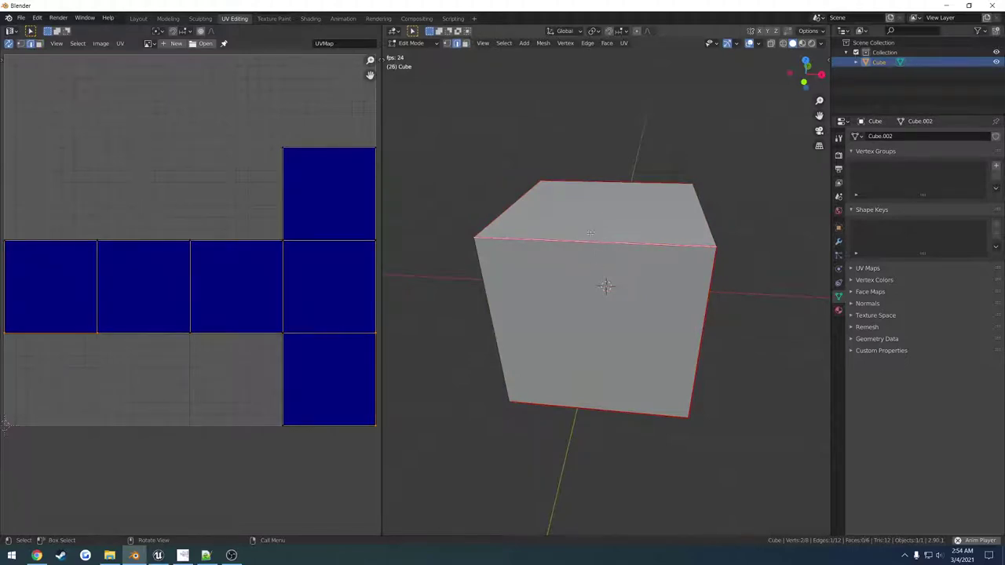
{"action": "middle_click_drag", "start_coordinate": [587, 233], "coordinate": [610, 246]}
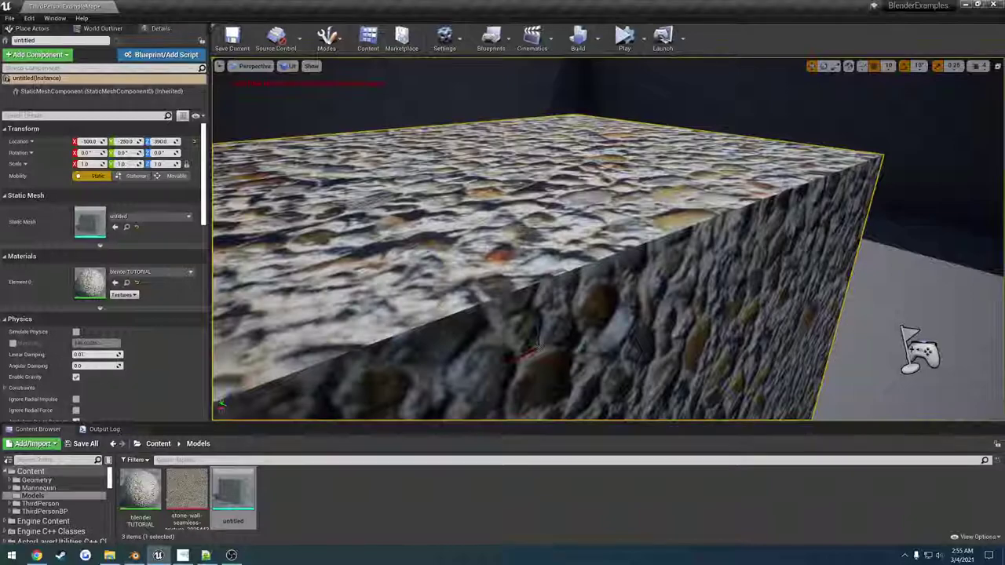
Step: Compare the stone texture on the cube's top and side faces in Unreal Editor, and return to Blender
{"action": "scroll", "coordinate": [803, 308], "scroll_direction": "down", "scroll_amount": 3}
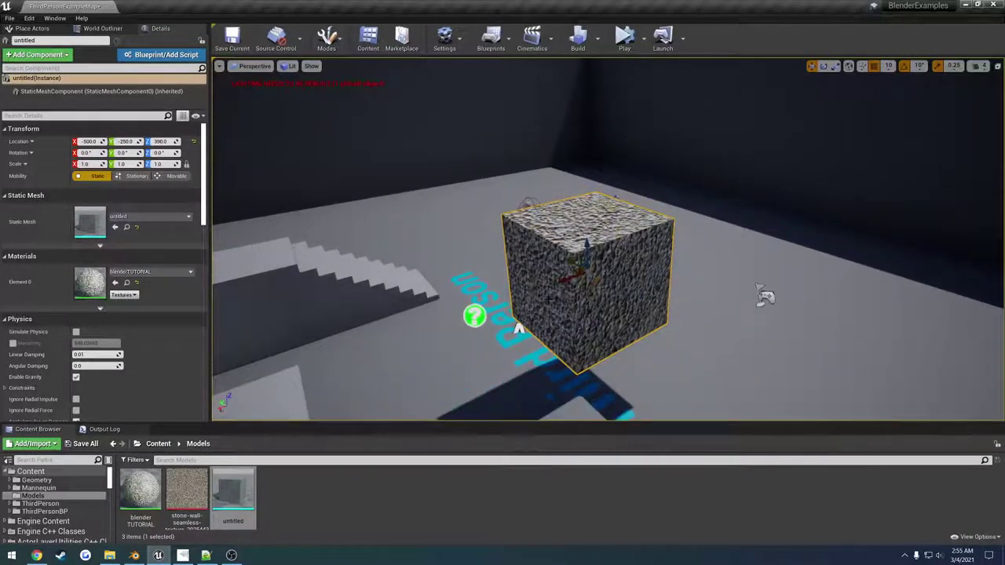
{"action": "right_click_drag", "start_coordinate": [609, 239], "coordinate": [603, 264]}
{"action": "right_click_drag", "start_coordinate": [496, 320], "coordinate": [496, 320]}
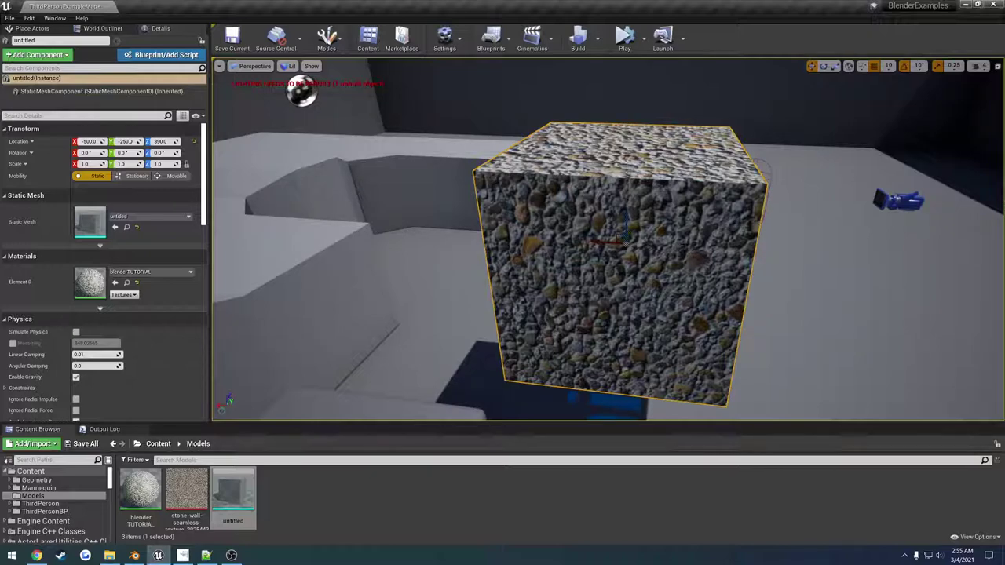
{"action": "left_click", "coordinate": [134, 555]}
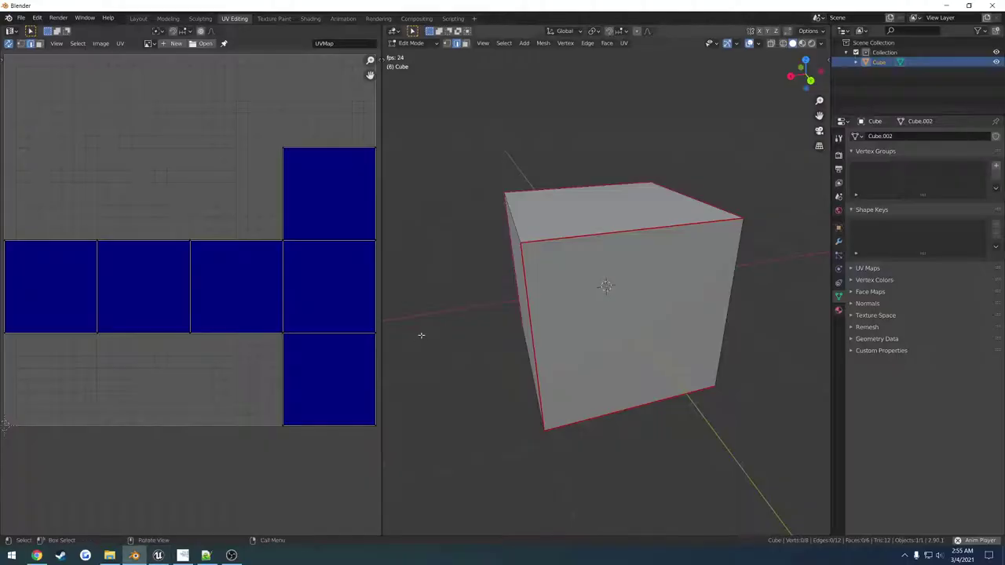
Step: Move the top face's UV square off the end of the strip into the empty upper area and scale it to about double size
{"action": "key", "text": "3"}
{"action": "middle_click_drag", "start_coordinate": [573, 267], "coordinate": [610, 275]}
{"action": "left_click", "coordinate": [601, 236]}
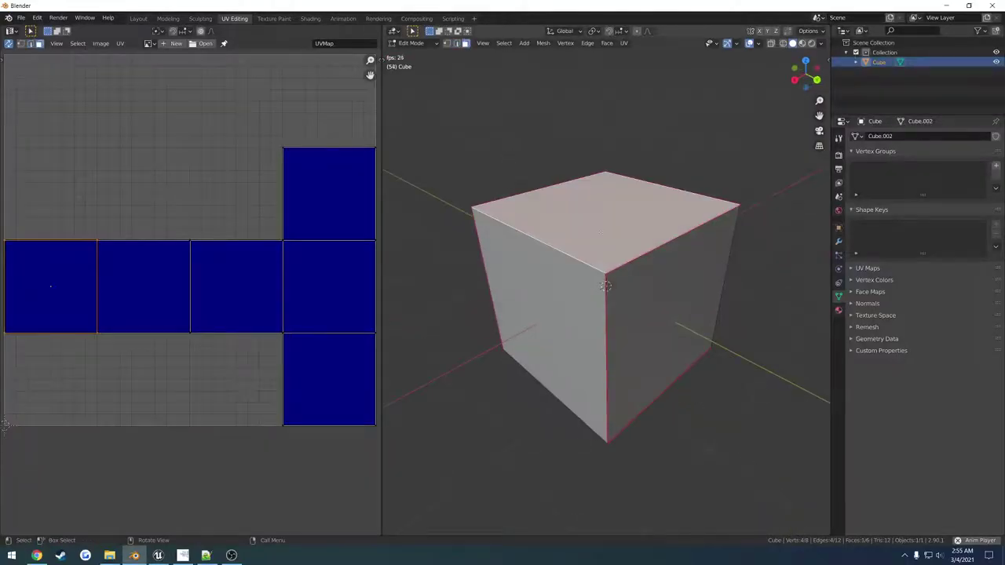
{"action": "middle_click_drag", "start_coordinate": [182, 288], "coordinate": [232, 349]}
{"action": "scroll", "coordinate": [232, 351], "scroll_direction": "down", "scroll_amount": 3}
{"action": "key", "text": "g"}
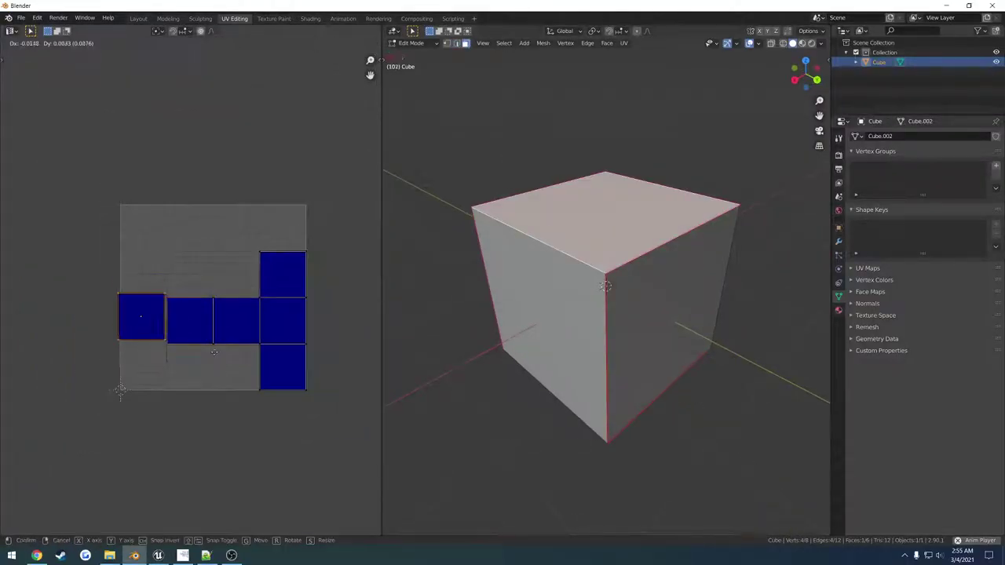
{"action": "left_click", "coordinate": [253, 297]}
{"action": "scroll", "coordinate": [254, 297], "scroll_direction": "up", "scroll_amount": 2}
{"action": "middle_click_drag", "start_coordinate": [276, 293], "coordinate": [267, 281]}
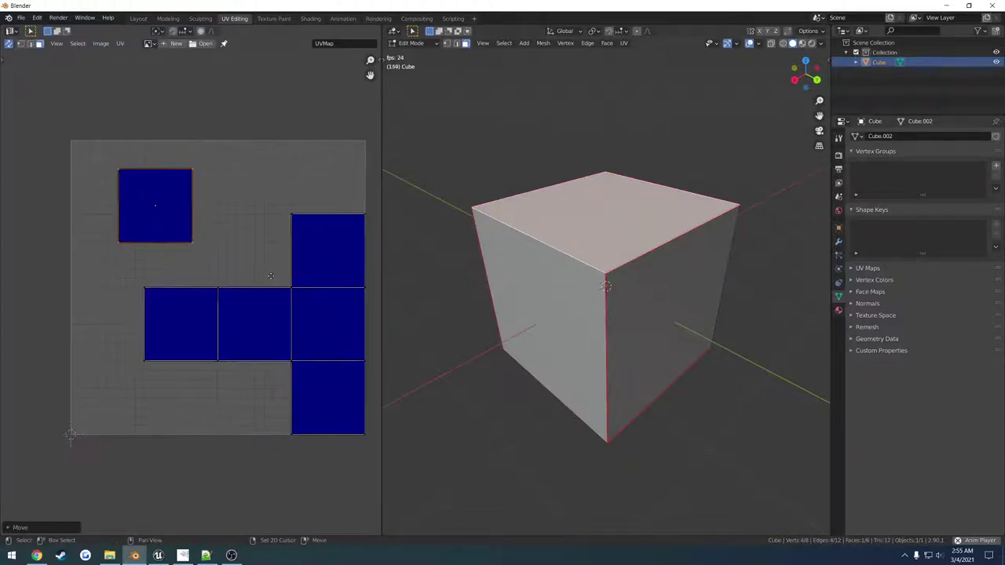
{"action": "key", "text": "s"}
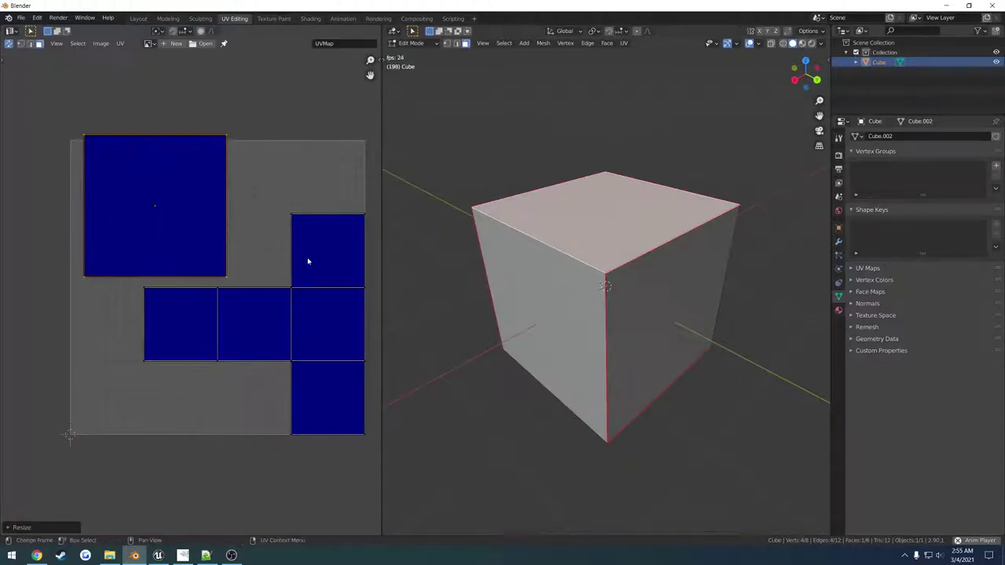
{"action": "left_click", "coordinate": [323, 268]}
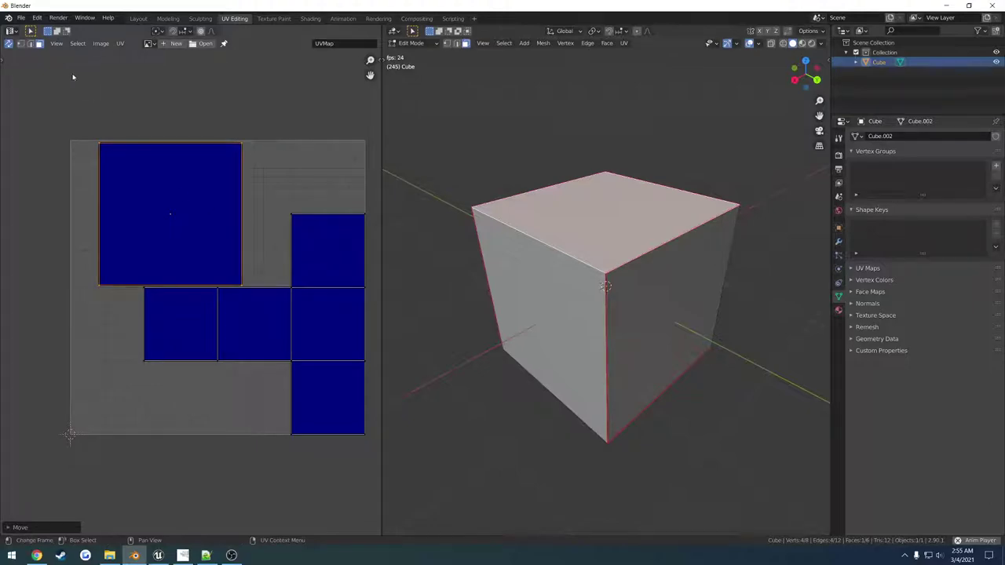
Step: Export the cube as FBX and reimport the untitled mesh in Unreal Editor to check the top face's stone texture
{"action": "left_click", "coordinate": [21, 17]}
{"action": "mouse_move", "coordinate": [47, 159]}
{"action": "left_click", "coordinate": [157, 219]}
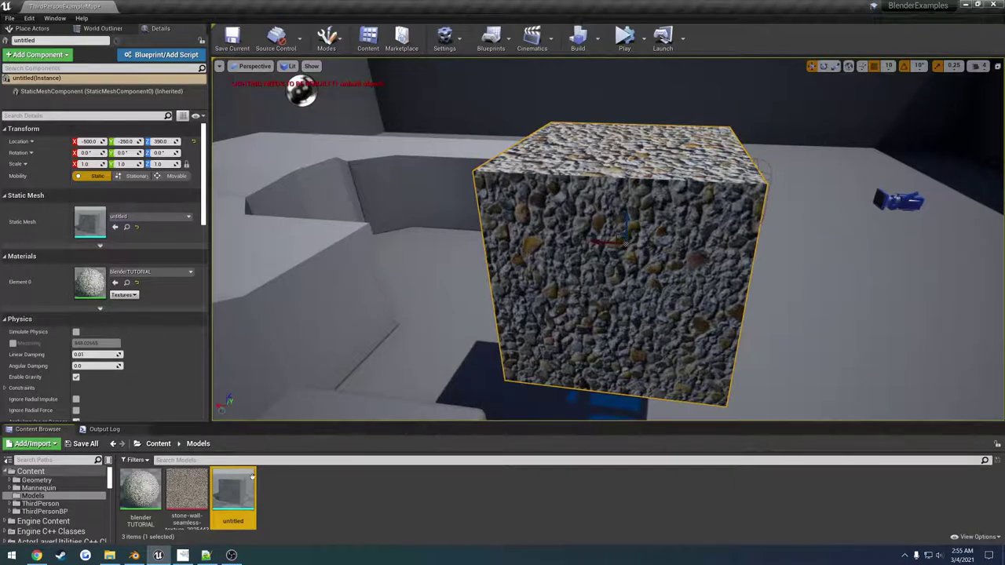
{"action": "right_click", "coordinate": [251, 476]}
{"action": "left_click", "coordinate": [290, 215]}
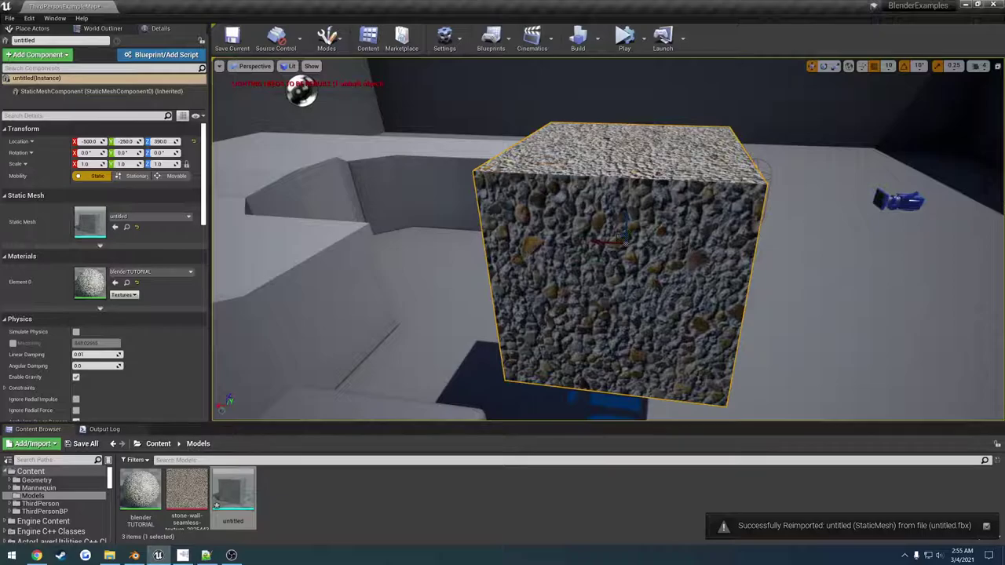
{"action": "right_click_drag", "start_coordinate": [691, 252], "coordinate": [608, 272]}
{"action": "right_click_drag", "start_coordinate": [552, 349], "coordinate": [638, 336]}
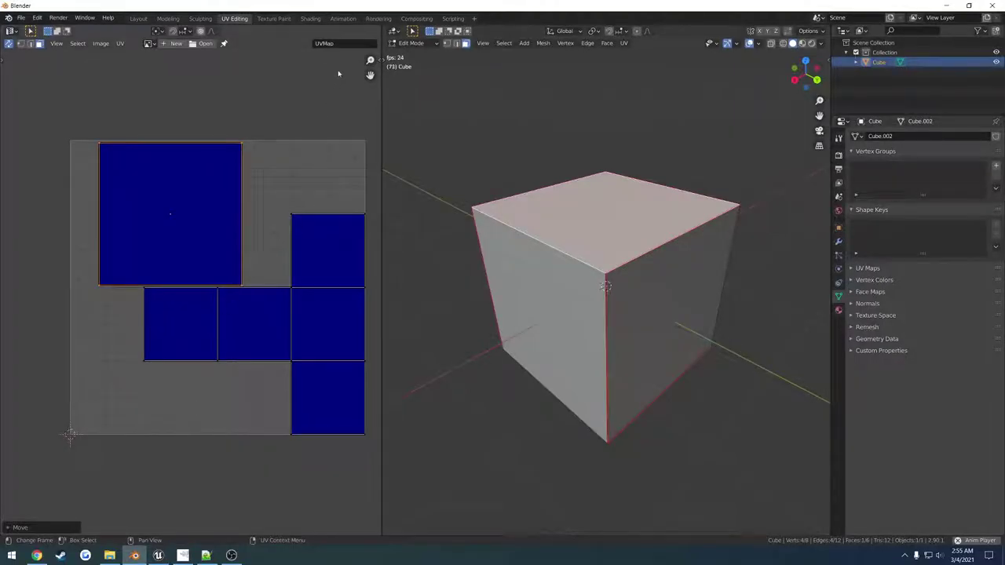
Step: In Blender, load the stone wall image from the Blender Example Tut folder as the UV layout's background
{"action": "left_click", "coordinate": [205, 43]}
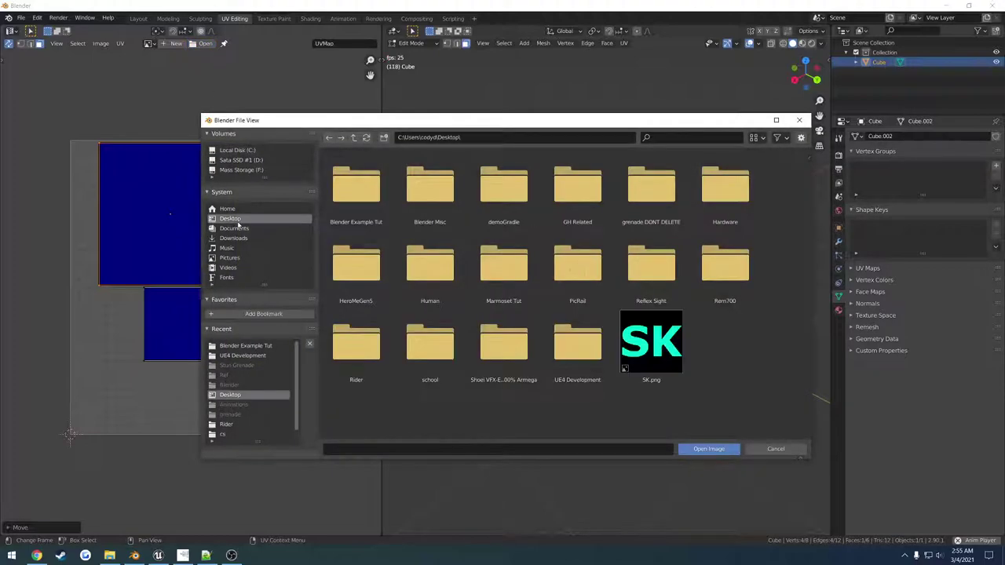
{"action": "double_click", "coordinate": [356, 189]}
{"action": "double_click", "coordinate": [430, 188]}
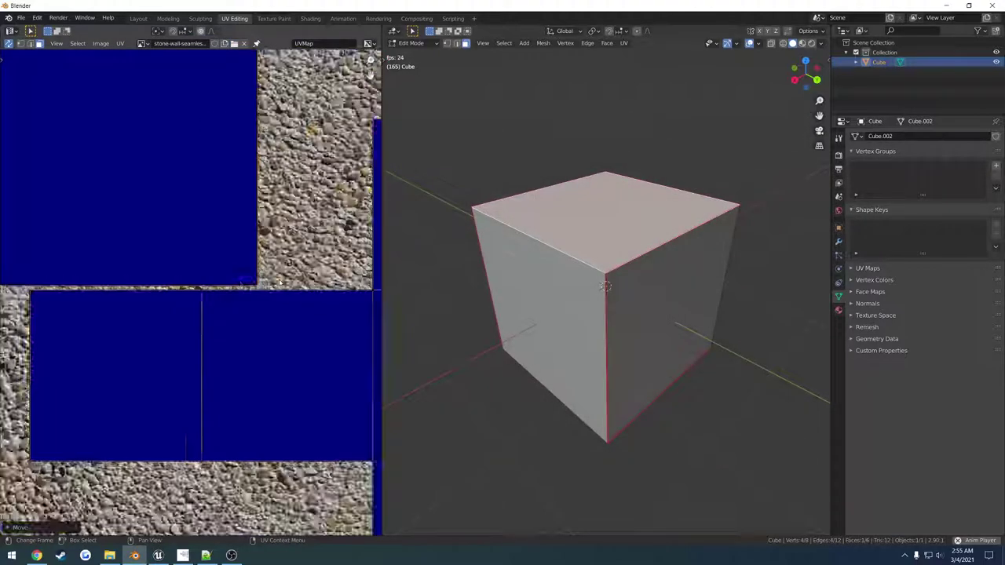
{"action": "key", "text": "Home"}
{"action": "scroll", "coordinate": [273, 284], "scroll_direction": "up", "scroll_amount": 2}
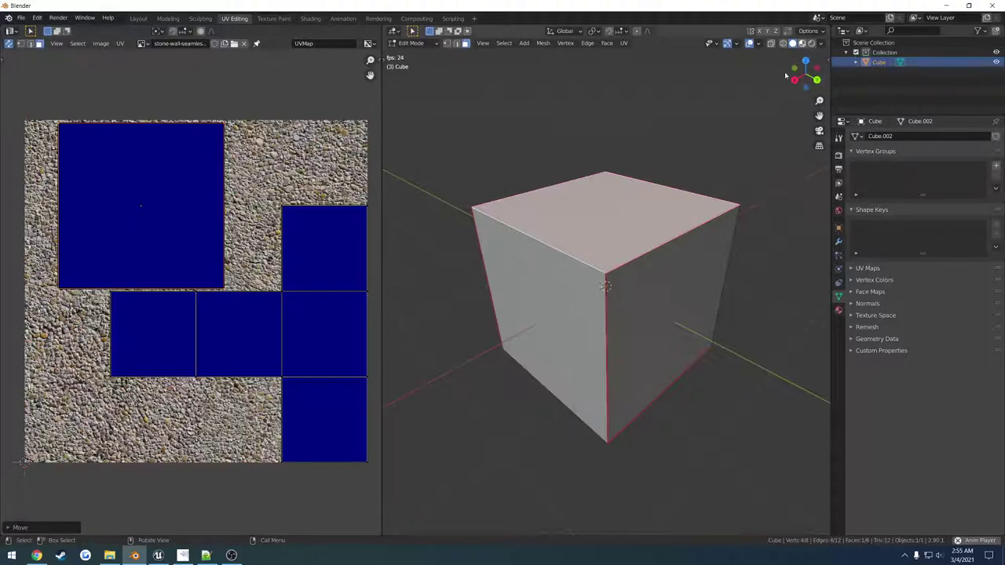
Step: Switch the 3D viewport to Material Preview shading and check its lighting options
{"action": "left_click", "coordinate": [801, 43]}
{"action": "left_click", "coordinate": [821, 43]}
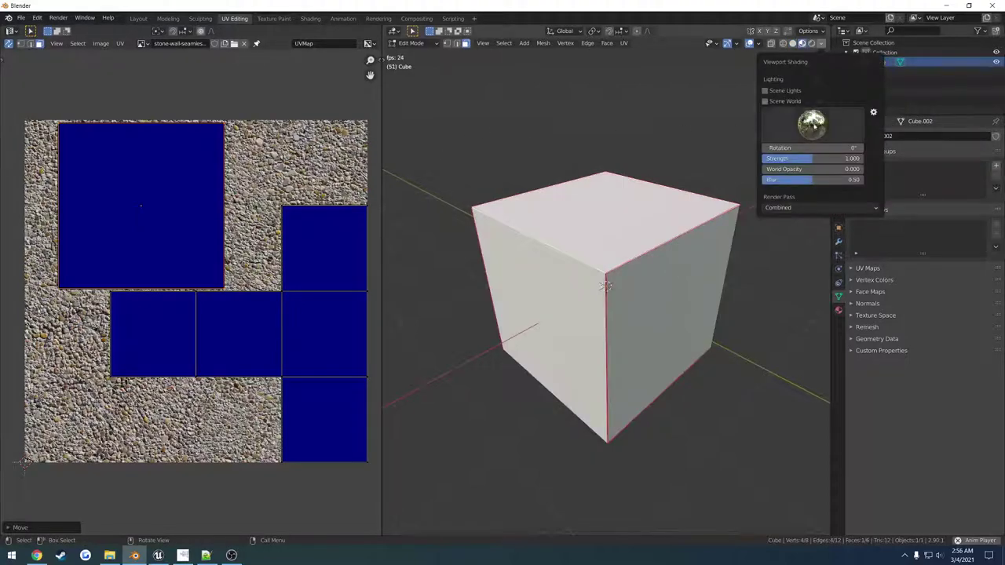
{"action": "left_click", "coordinate": [812, 123]}
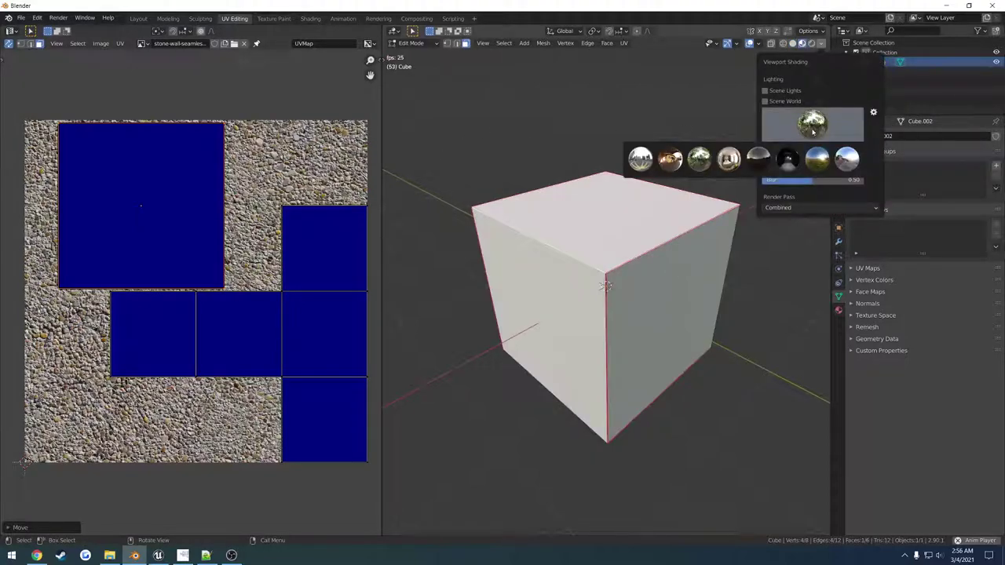
{"action": "left_click", "coordinate": [820, 45]}
{"action": "left_click", "coordinate": [821, 44]}
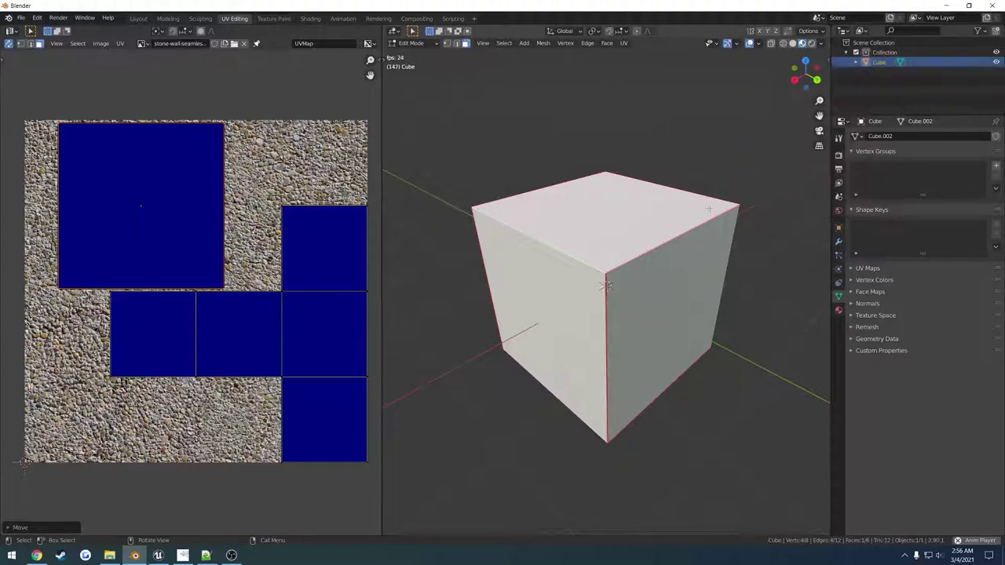
Step: Create a new material for the cube and switch to Object Mode
{"action": "left_click", "coordinate": [838, 310]}
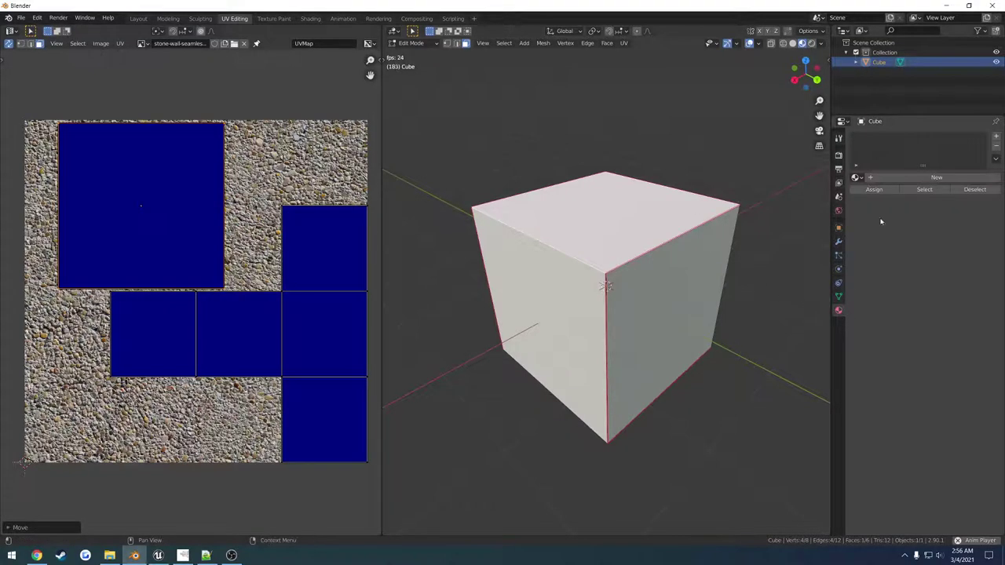
{"action": "left_click", "coordinate": [908, 176]}
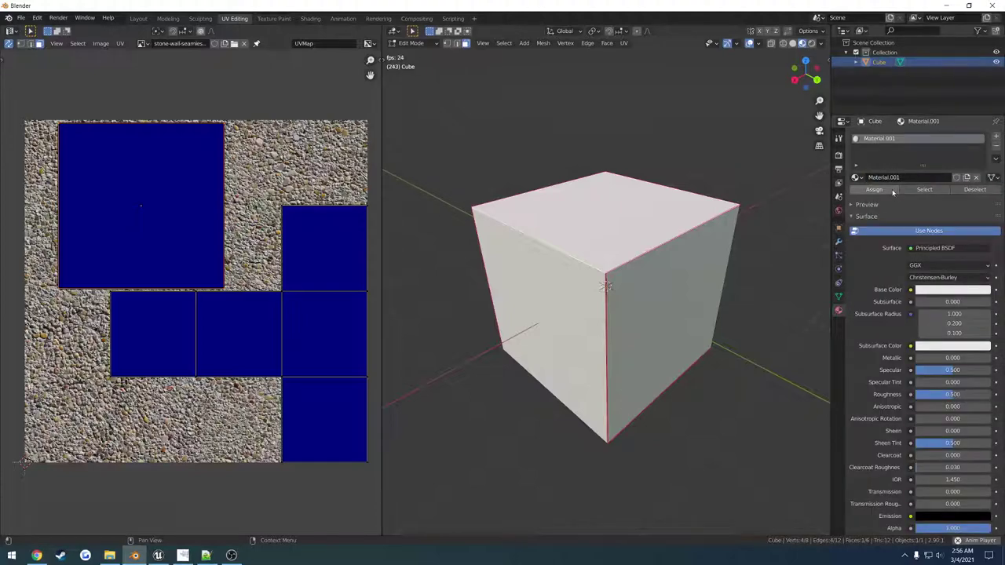
{"action": "key", "text": "Tab"}
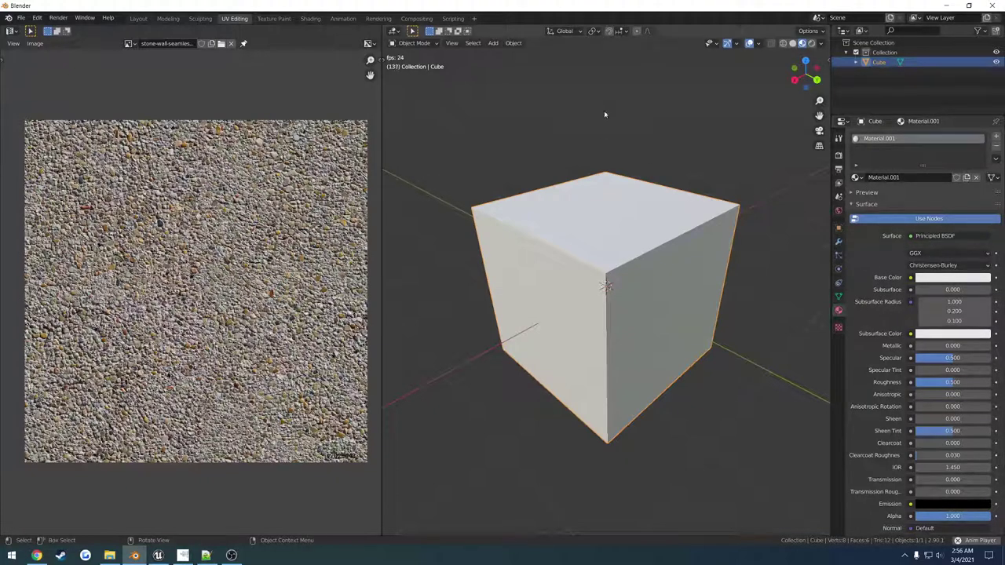
Step: In the Shading workspace, enlarge the node editor and add an Image Texture node beside the Principled BSDF node
{"action": "left_click", "coordinate": [310, 18]}
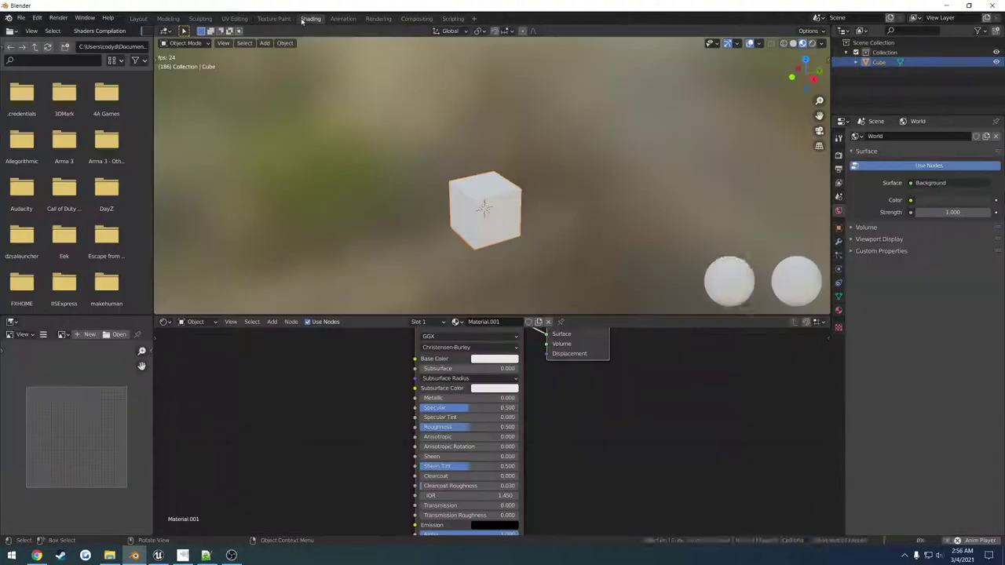
{"action": "left_click_drag", "start_coordinate": [330, 317], "coordinate": [308, 155]}
{"action": "left_click", "coordinate": [272, 160]}
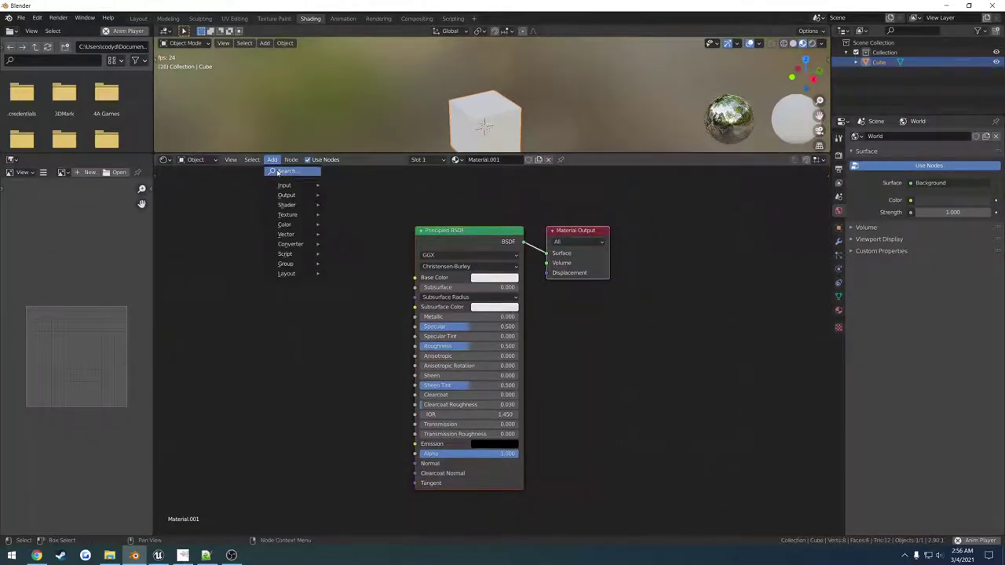
{"action": "left_click", "coordinate": [278, 172]}
{"action": "type", "text": "texture"}
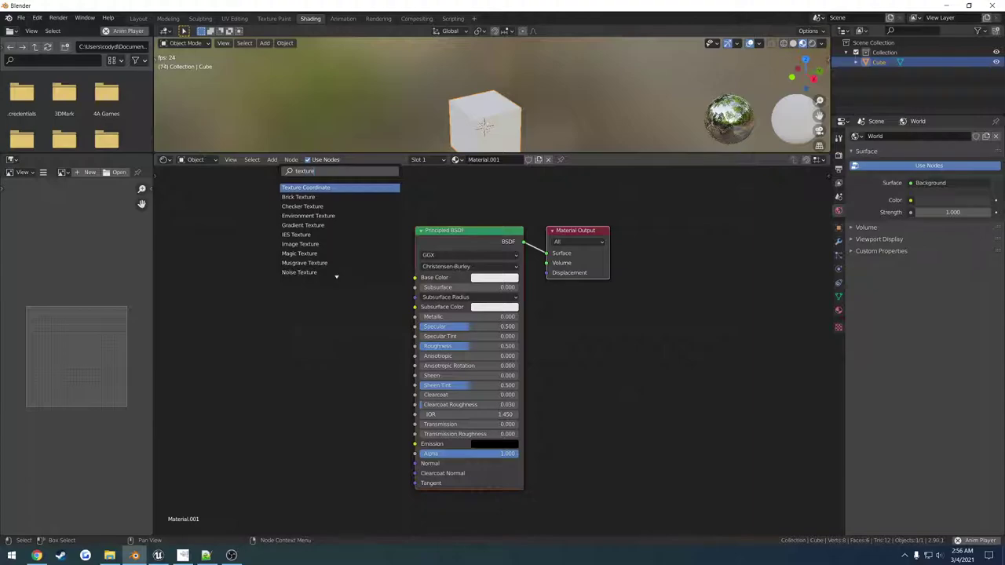
{"action": "key", "text": "Down"}
{"action": "key", "text": "Down"}
{"action": "key", "text": "Down"}
{"action": "key", "text": "Down"}
{"action": "key", "text": "Down"}
{"action": "key", "text": "Down"}
{"action": "key", "text": "Return"}
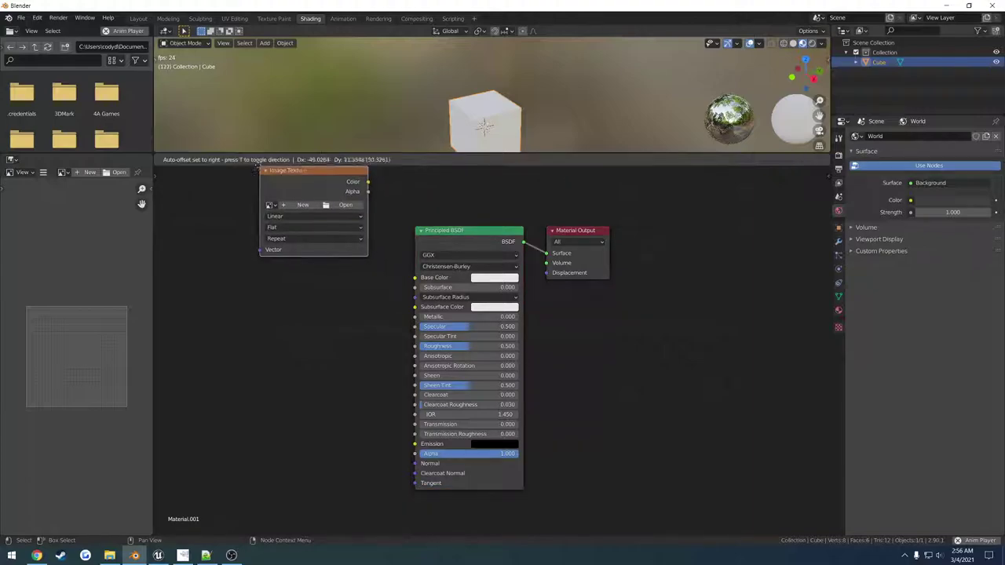
{"action": "left_click", "coordinate": [226, 273]}
Step: Load the stone wall image from the Blender Example Tut folder into the Image Texture node and connect its Color to Base Color
{"action": "left_click", "coordinate": [308, 300]}
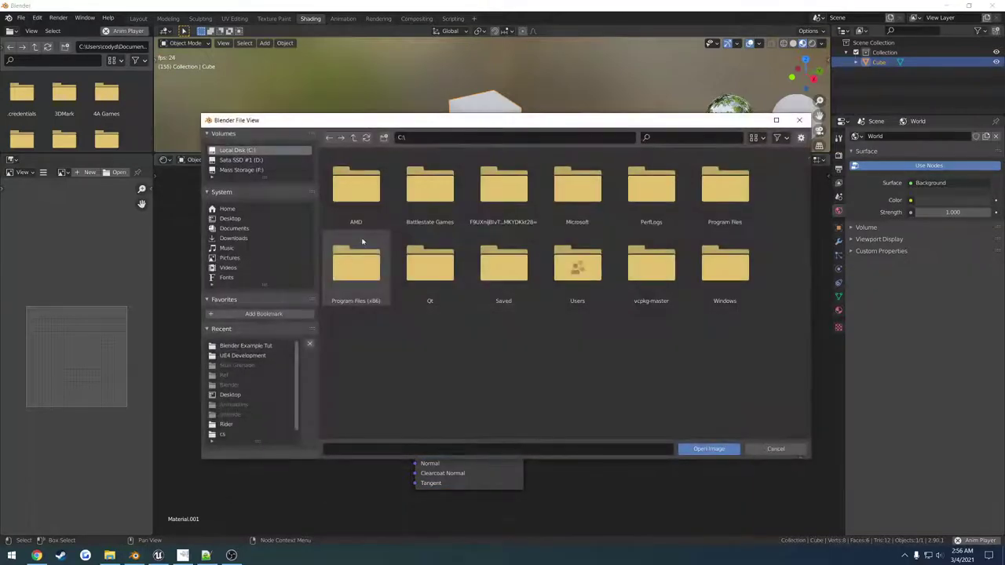
{"action": "left_click", "coordinate": [245, 219]}
{"action": "double_click", "coordinate": [354, 183]}
{"action": "double_click", "coordinate": [431, 185]}
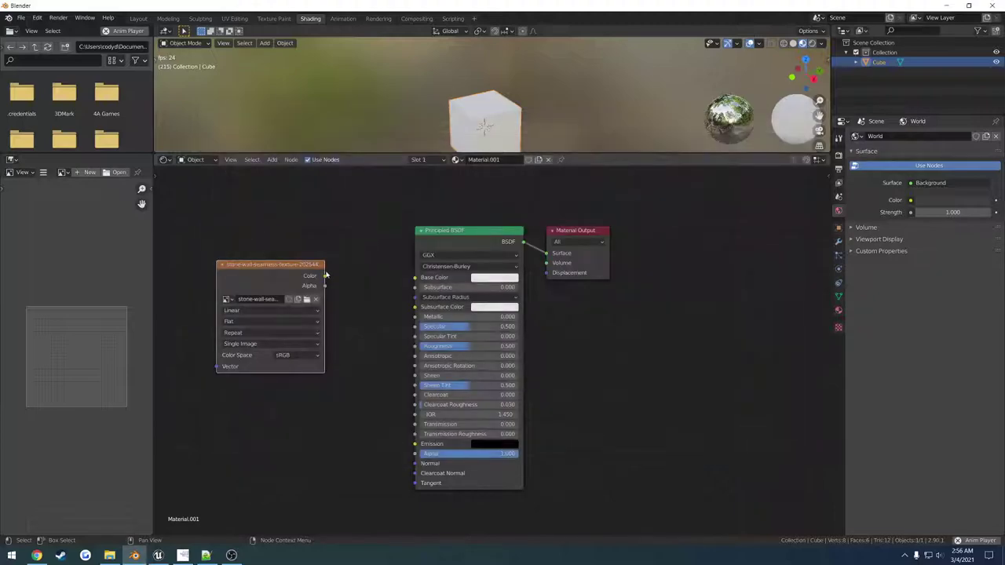
{"action": "left_click_drag", "start_coordinate": [325, 275], "coordinate": [415, 278]}
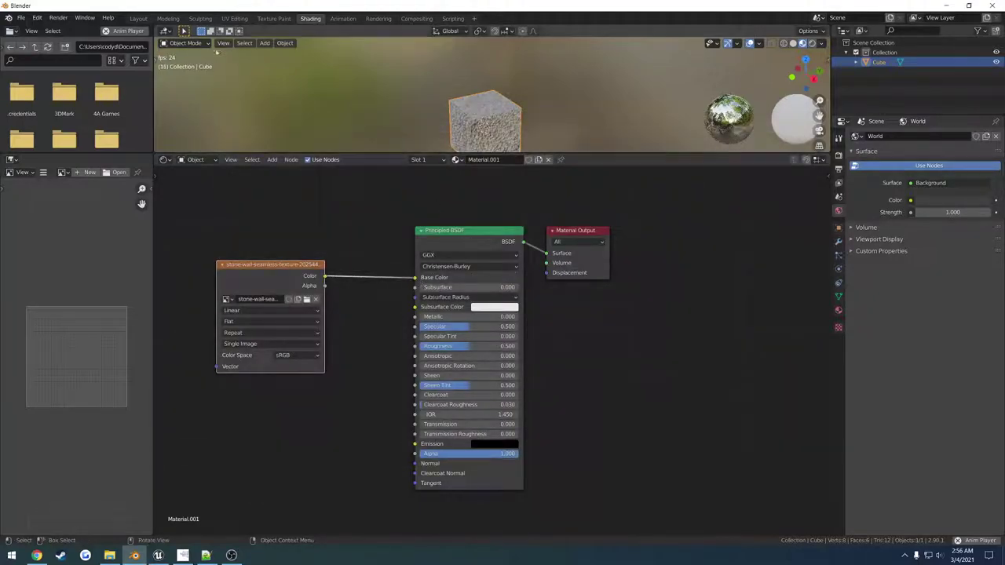
Step: Return to the UV Editing workspace and examine the stone texture's scale on the cube's top and side faces
{"action": "left_click", "coordinate": [235, 19]}
{"action": "scroll", "coordinate": [652, 284], "scroll_direction": "up", "scroll_amount": 2}
{"action": "middle_click_drag", "start_coordinate": [657, 284], "coordinate": [623, 337]}
{"action": "left_click", "coordinate": [733, 408]}
{"action": "middle_click_drag", "start_coordinate": [733, 408], "coordinate": [744, 376]}
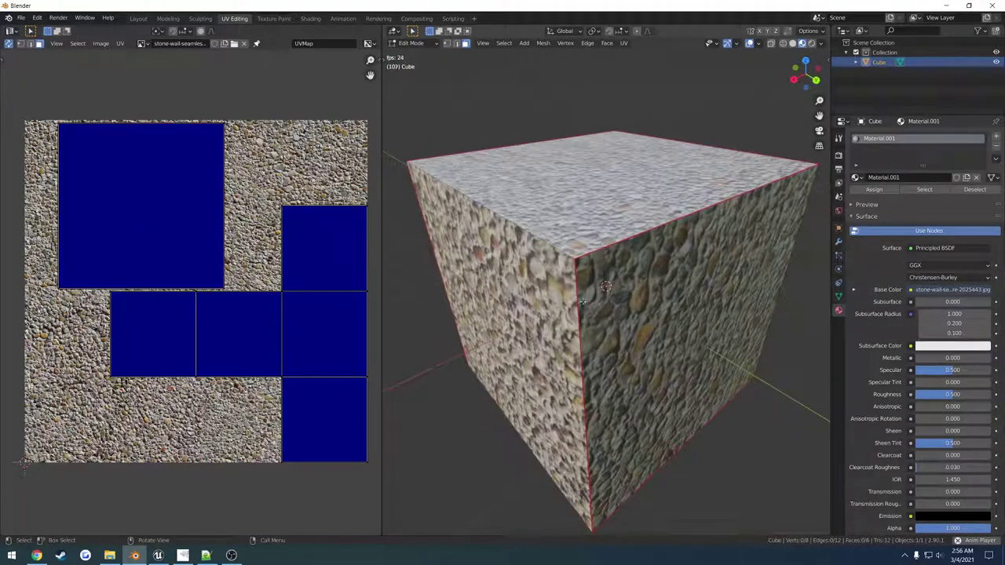
{"action": "middle_click_drag", "start_coordinate": [582, 301], "coordinate": [547, 203]}
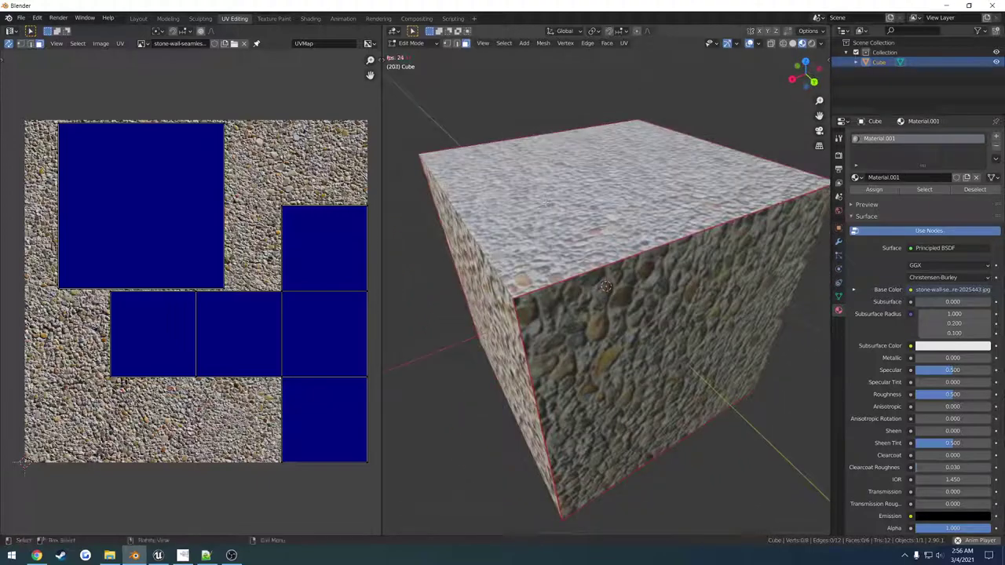
Step: Select the top face's large UV square, try scaling it, and widen the 3D viewport slightly
{"action": "left_click_drag", "start_coordinate": [225, 262], "coordinate": [123, 195]}
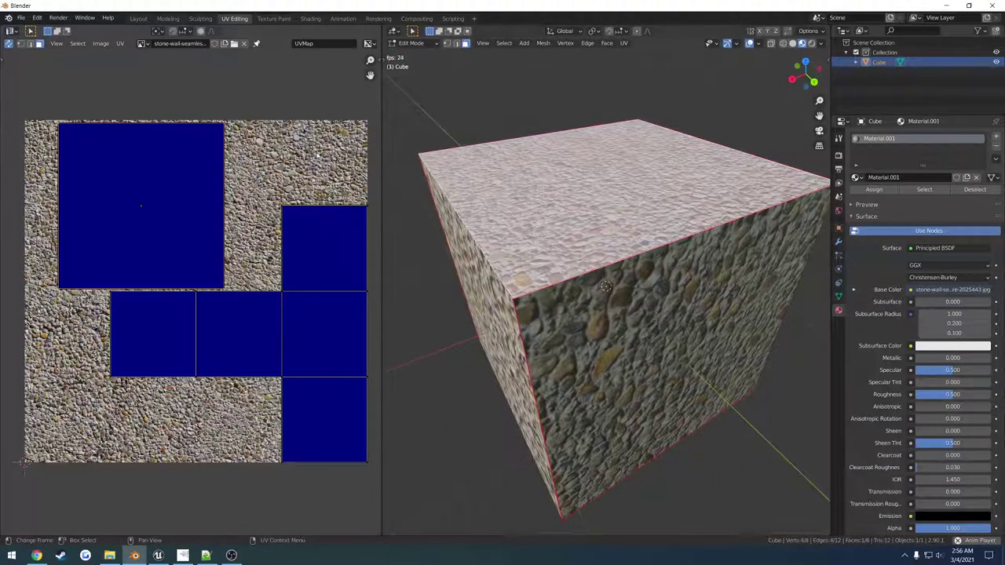
{"action": "key", "text": "s"}
{"action": "right_click", "coordinate": [285, 167]}
{"action": "left_click_drag", "start_coordinate": [382, 187], "coordinate": [359, 181]}
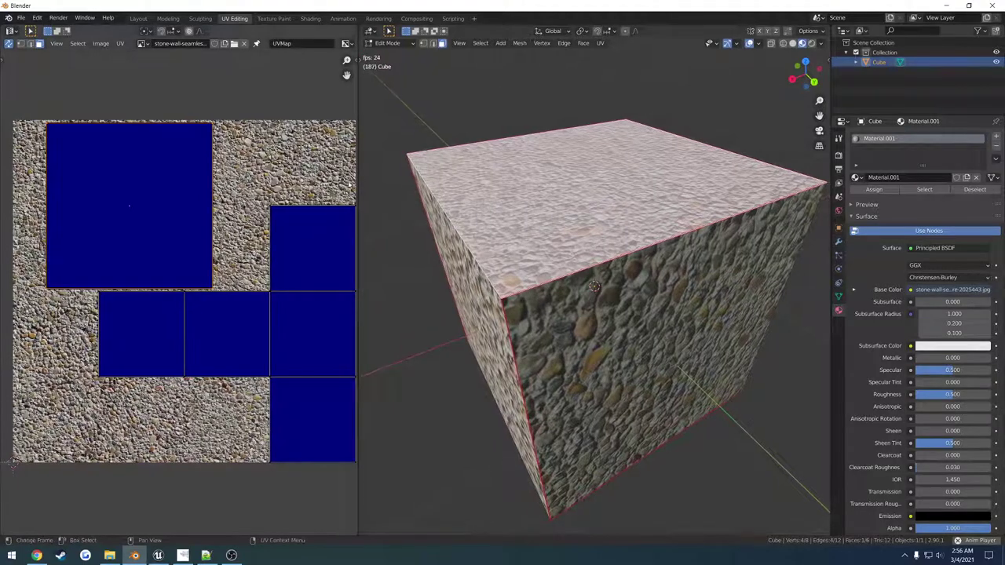
Step: Widen the 3D viewport slightly and move the topmost small UV square away from its neighbours, beside the large square
{"action": "middle_click_drag", "start_coordinate": [298, 177], "coordinate": [293, 173]}
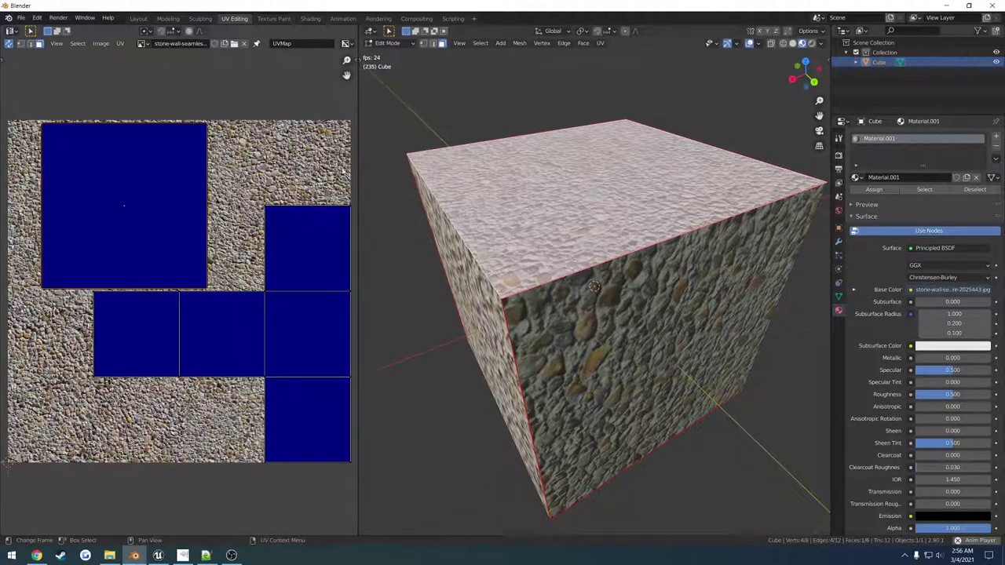
{"action": "left_click_drag", "start_coordinate": [357, 168], "coordinate": [347, 172]}
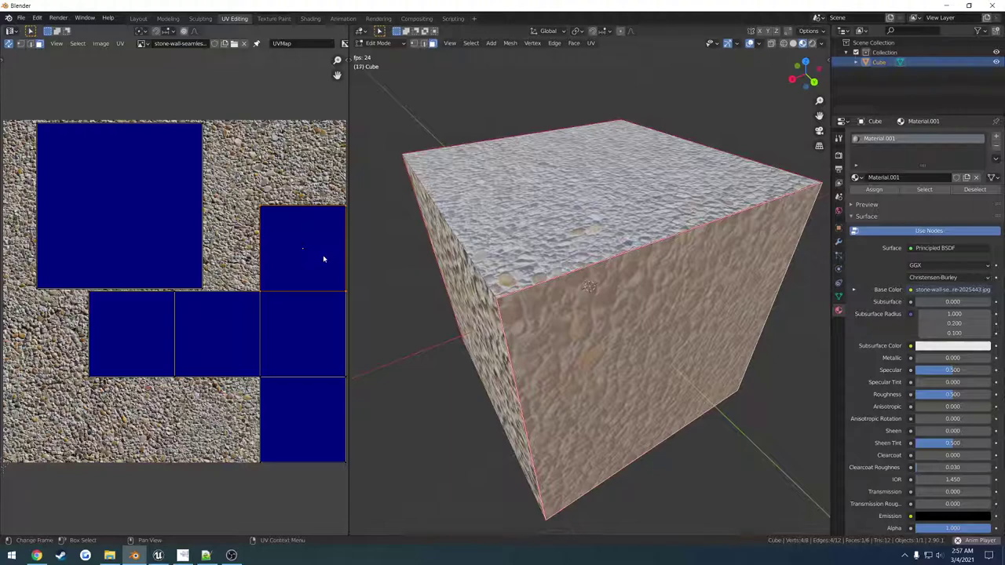
{"action": "left_click_drag", "start_coordinate": [323, 259], "coordinate": [285, 204]}
Step: Move the three adjoining UV squares down beside the fourth, forming one row along the texture's lower edge
{"action": "left_click_drag", "start_coordinate": [320, 487], "coordinate": [128, 314]}
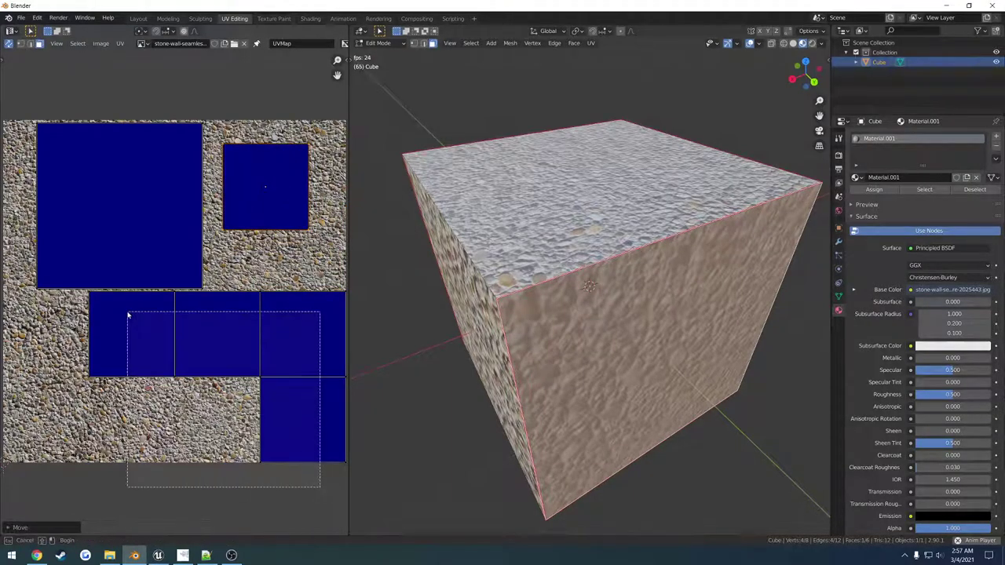
{"action": "scroll", "coordinate": [232, 294], "scroll_direction": "down", "scroll_amount": 1}
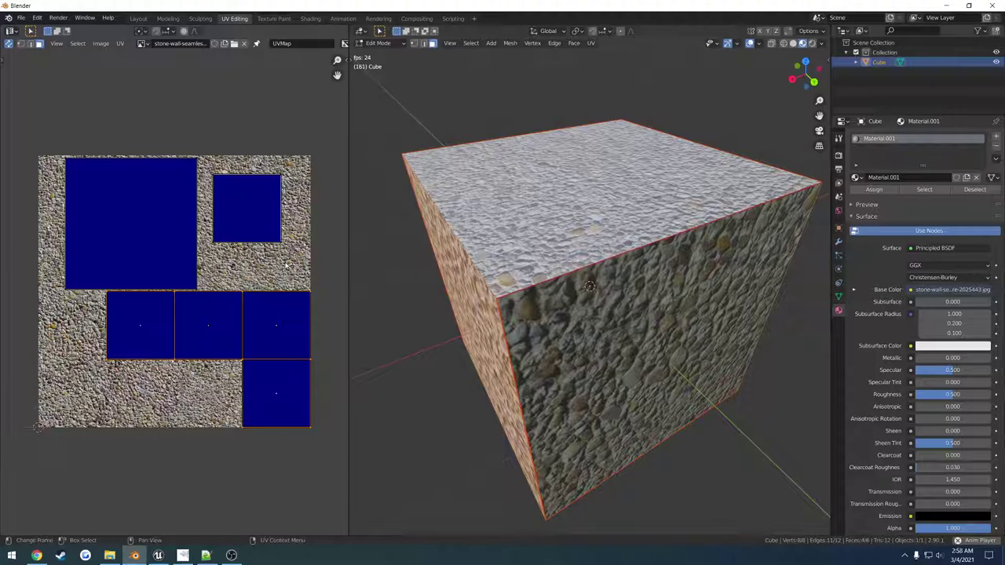
{"action": "scroll", "coordinate": [287, 266], "scroll_direction": "up", "scroll_amount": 1}
{"action": "scroll", "coordinate": [289, 263], "scroll_direction": "down", "scroll_amount": 1}
{"action": "key", "text": "g"}
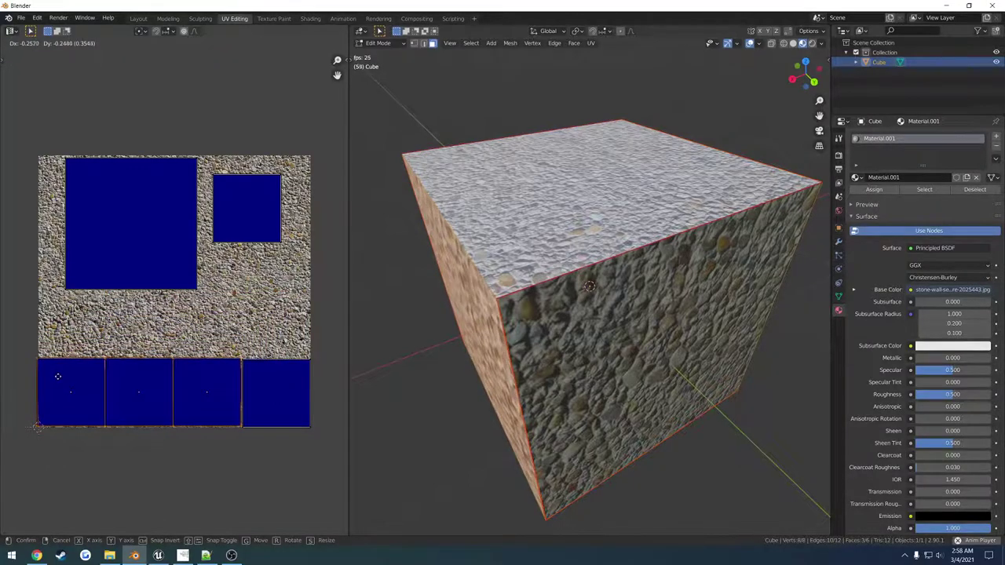
{"action": "left_click", "coordinate": [55, 377]}
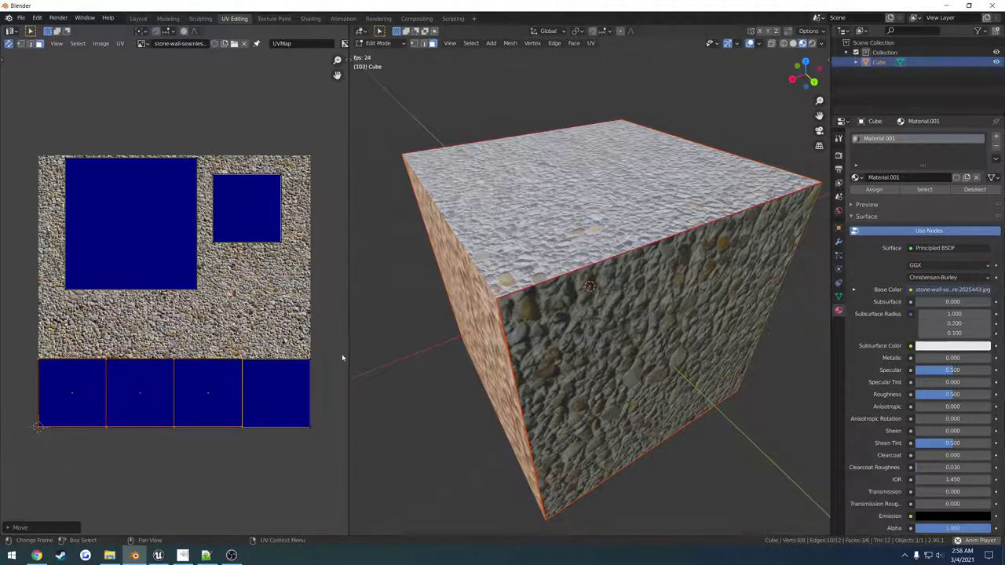
Step: Select the row of four UV squares, scale it to about 0.45, and place it in the texture's lower-right corner
{"action": "left_click_drag", "start_coordinate": [343, 414], "coordinate": [17, 370]}
{"action": "key", "text": "s"}
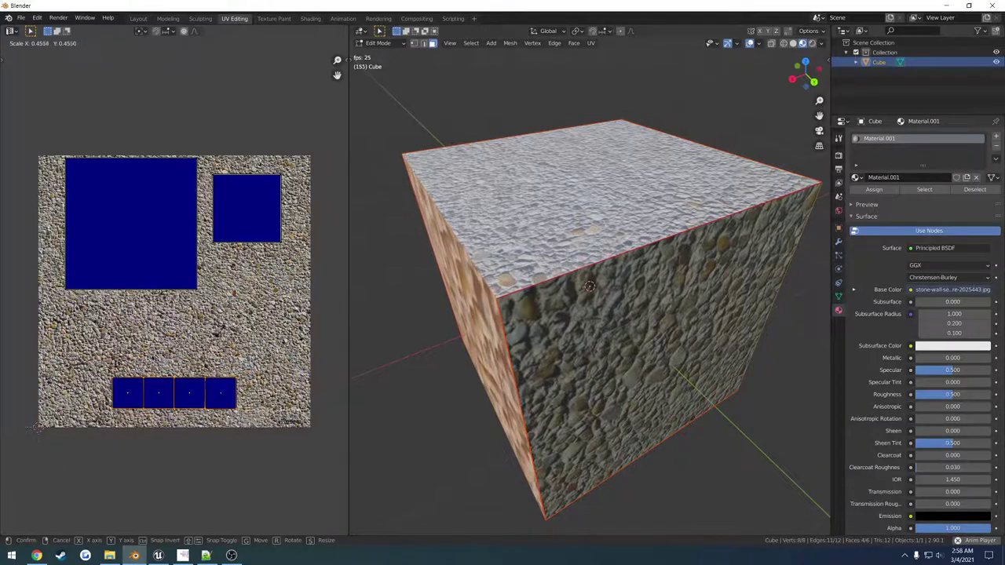
{"action": "left_click", "coordinate": [221, 336]}
{"action": "key", "text": "g"}
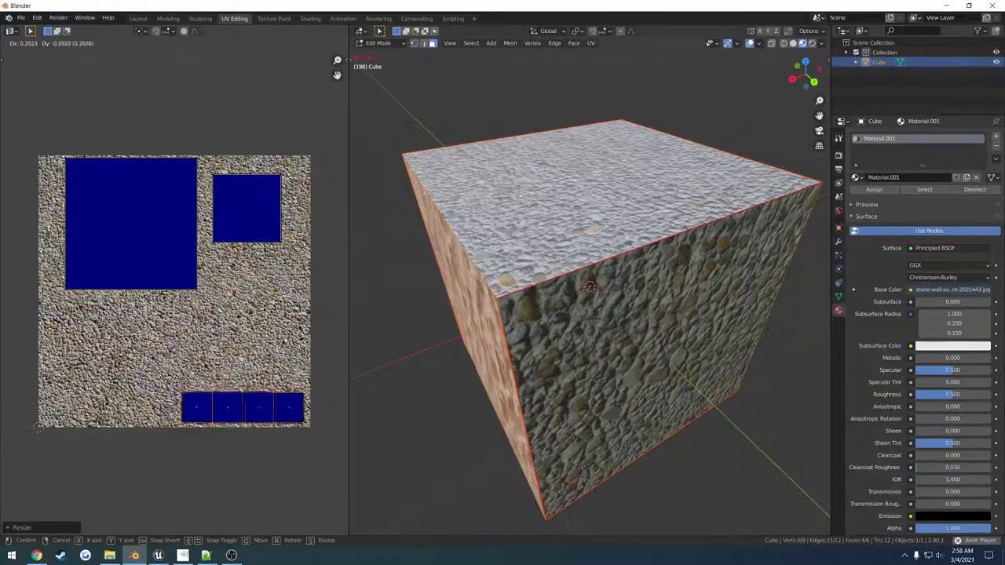
{"action": "left_click", "coordinate": [305, 354]}
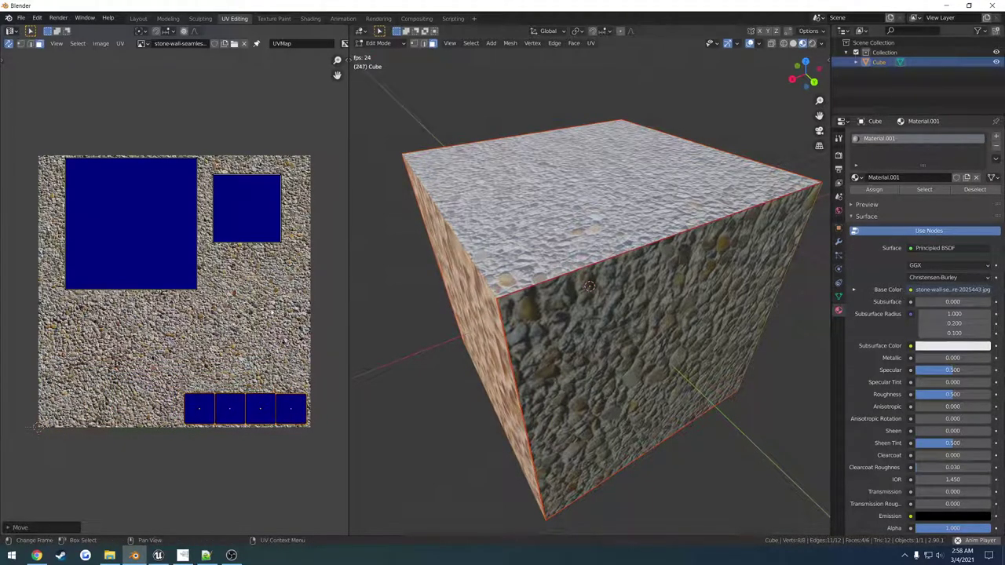
Step: Enlarge the separate small UV square and place it in the texture's upper-right corner, against the large square
{"action": "left_click_drag", "start_coordinate": [184, 289], "coordinate": [110, 202]}
{"action": "left_click_drag", "start_coordinate": [275, 240], "coordinate": [216, 174]}
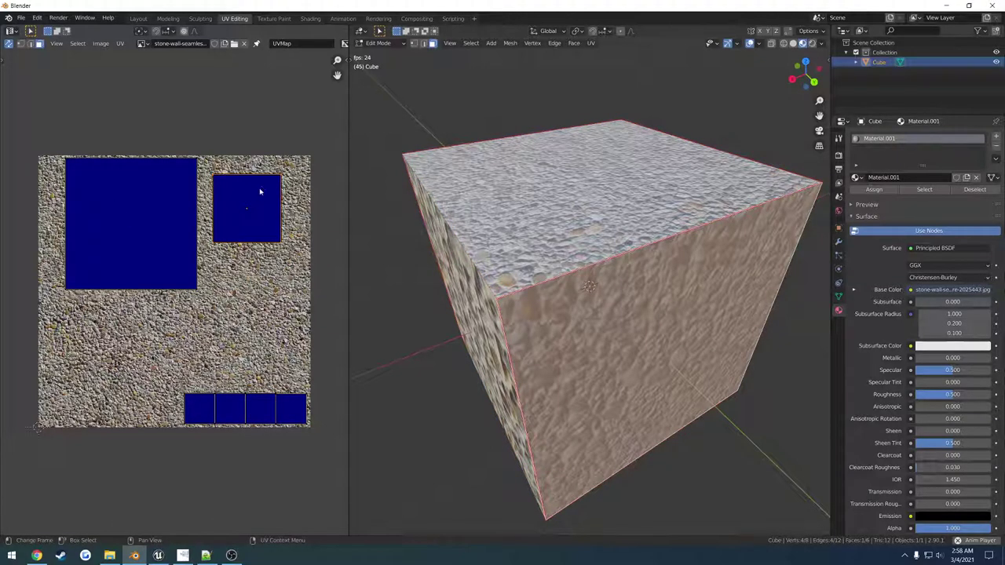
{"action": "key", "text": "s"}
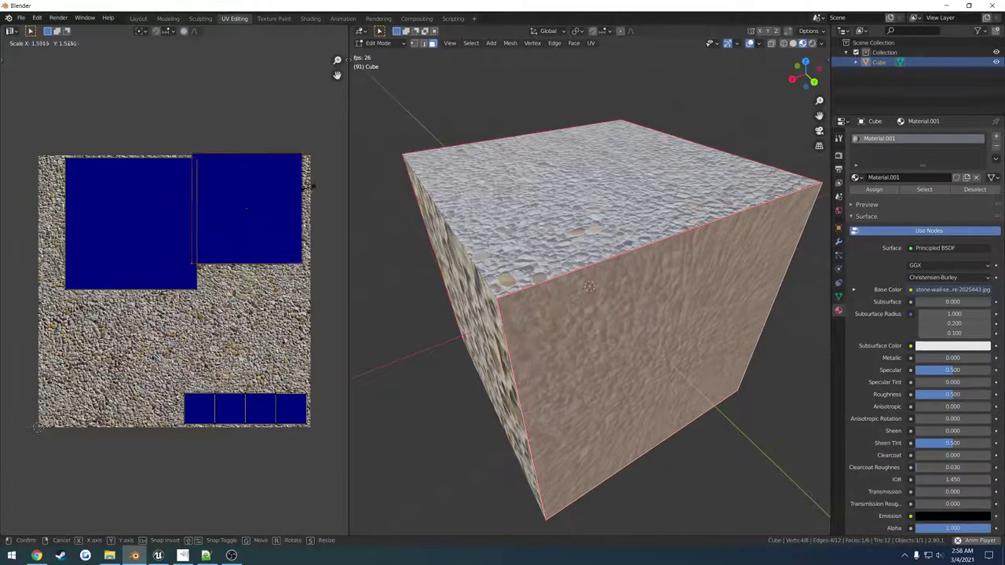
{"action": "left_click", "coordinate": [309, 186]}
{"action": "key", "text": "g"}
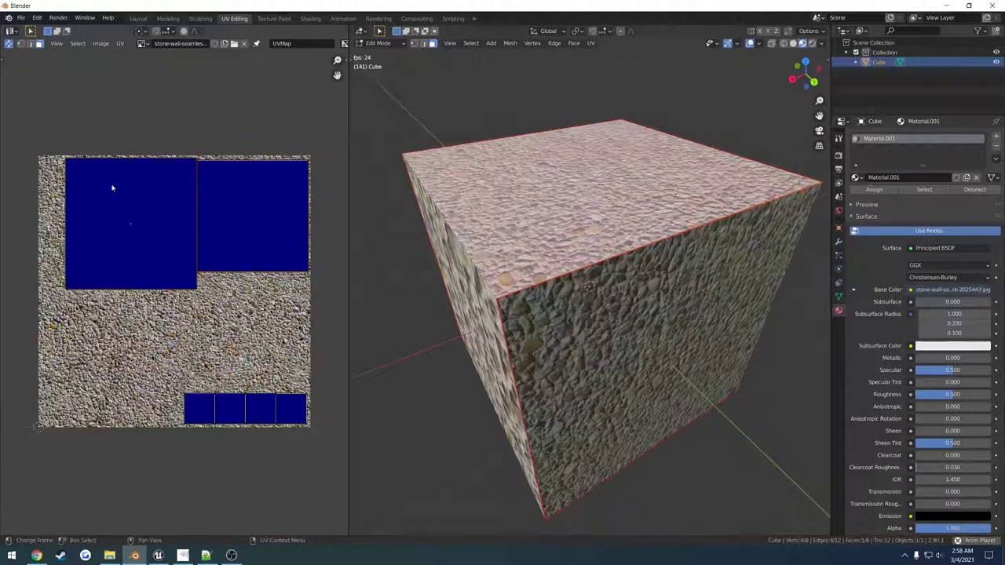
Step: Move the large UV square to the texture's lower-left area and enlarge it slightly to fill the space beside the row
{"action": "left_click", "coordinate": [93, 281]}
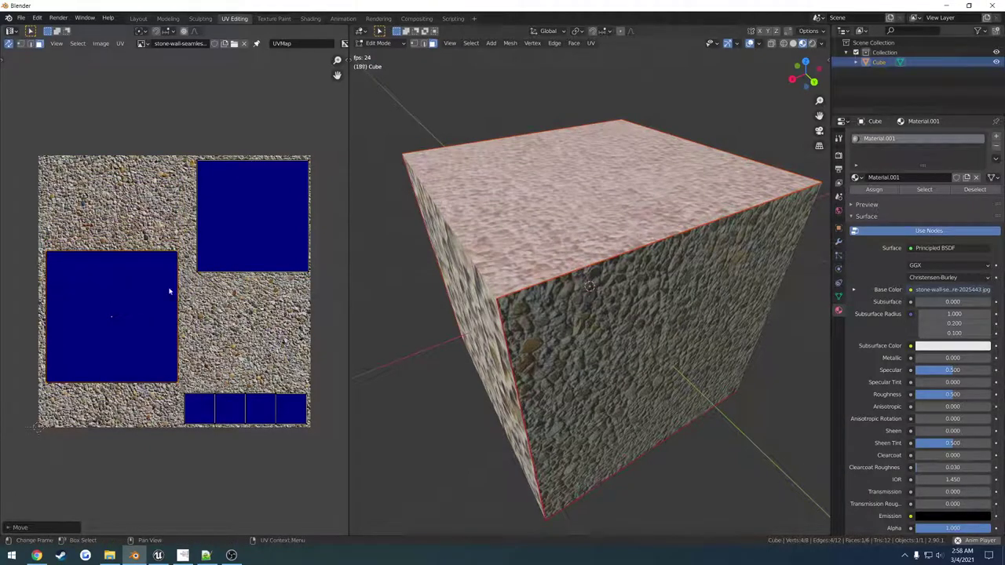
{"action": "key", "text": "s"}
{"action": "left_click", "coordinate": [220, 289]}
{"action": "key", "text": "g"}
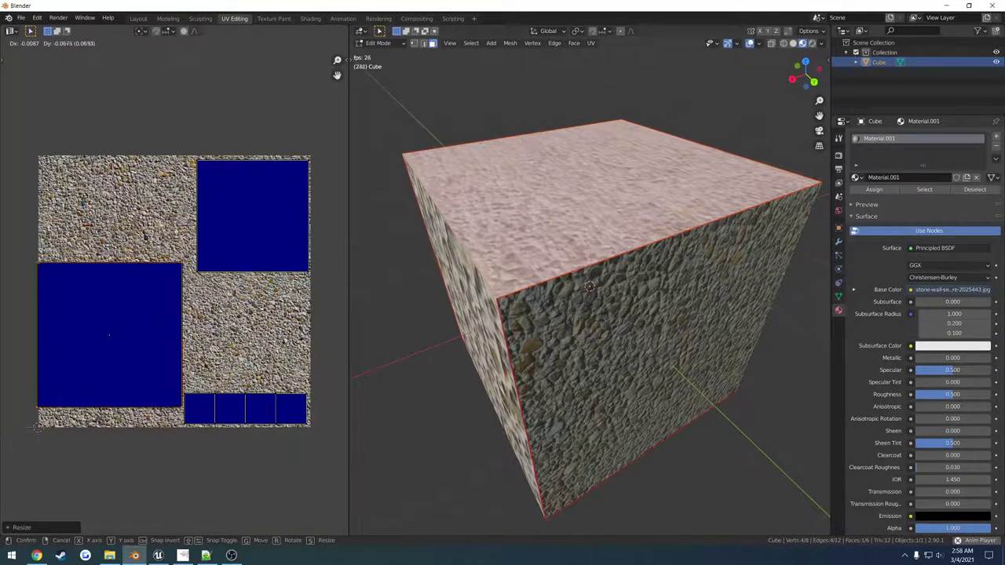
{"action": "left_click", "coordinate": [213, 315]}
{"action": "key", "text": "s"}
{"action": "left_click", "coordinate": [211, 316]}
{"action": "key", "text": "g"}
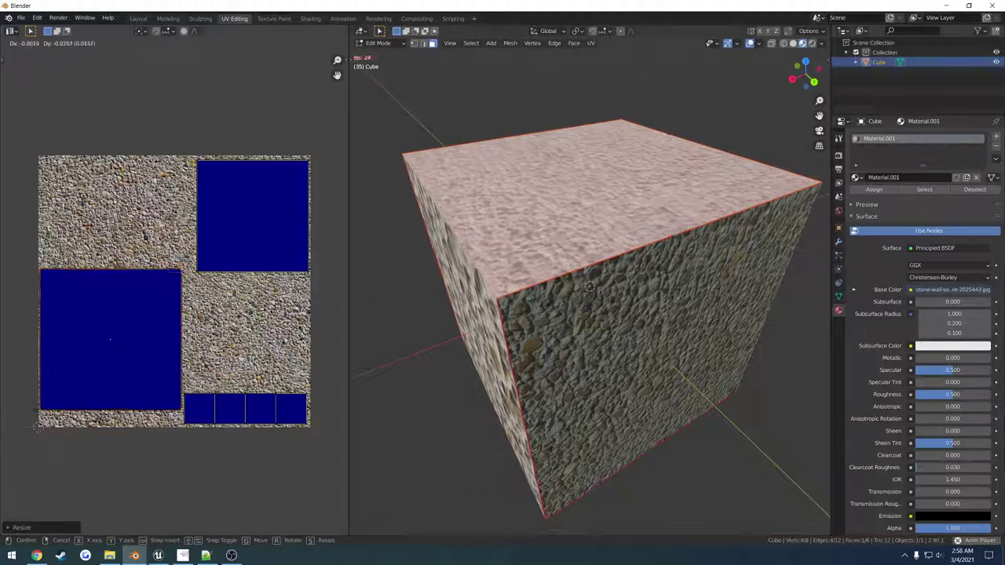
{"action": "left_click", "coordinate": [210, 325]}
{"action": "middle_click_drag", "start_coordinate": [210, 325], "coordinate": [211, 293], "text": "ctrl"}
Step: Enlarge and reposition the upper-right UV square so it fills the texture's upper-right corner
{"action": "left_click", "coordinate": [255, 150]}
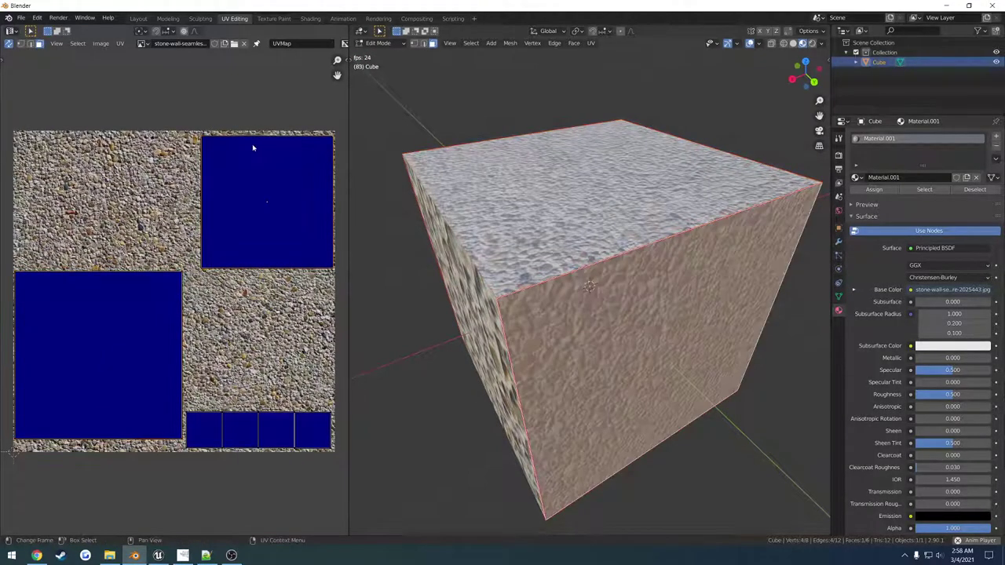
{"action": "key", "text": "g"}
{"action": "key", "text": "s"}
{"action": "left_click", "coordinate": [248, 149]}
{"action": "key", "text": "g"}
{"action": "left_click", "coordinate": [247, 149]}
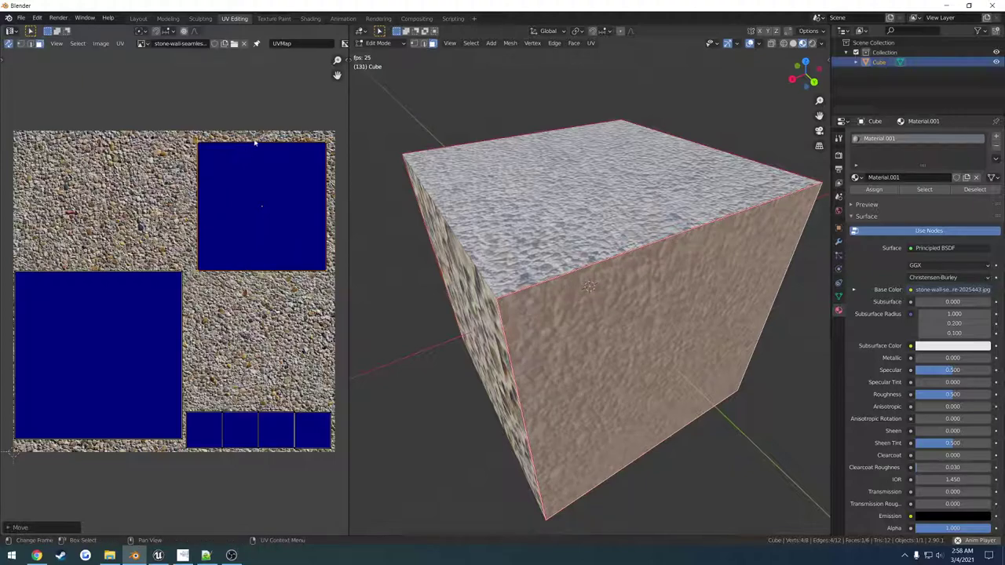
{"action": "key", "text": "s"}
{"action": "left_click", "coordinate": [263, 125]}
{"action": "key", "text": "g"}
{"action": "left_click", "coordinate": [262, 124]}
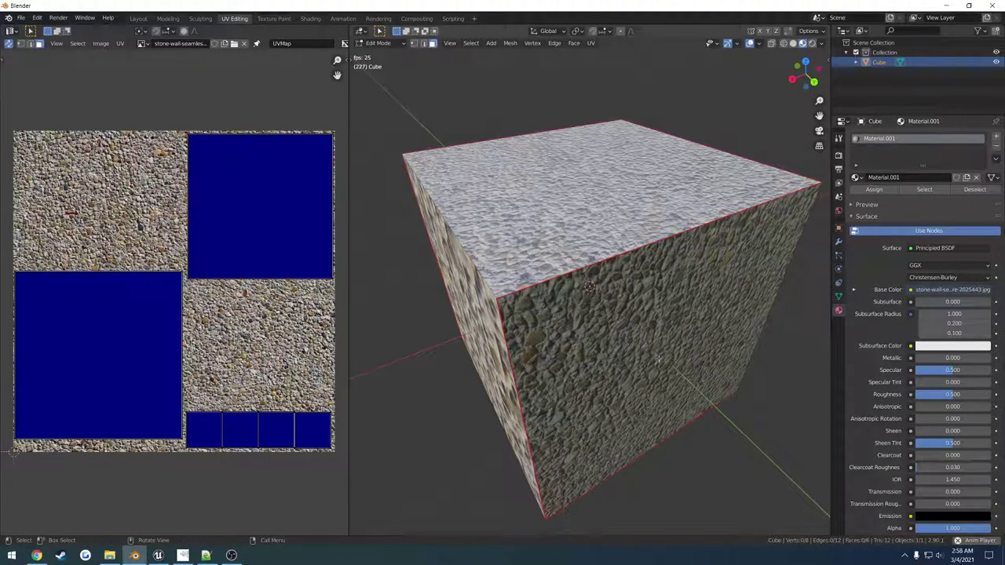
Step: Inspect the cube from several sides to compare the stone texture's scale on its faces
{"action": "left_click", "coordinate": [624, 288]}
{"action": "middle_click_drag", "start_coordinate": [624, 288], "coordinate": [647, 411]}
{"action": "middle_click_drag", "start_coordinate": [704, 311], "coordinate": [701, 241]}
{"action": "scroll", "coordinate": [701, 241], "scroll_direction": "down", "scroll_amount": 2}
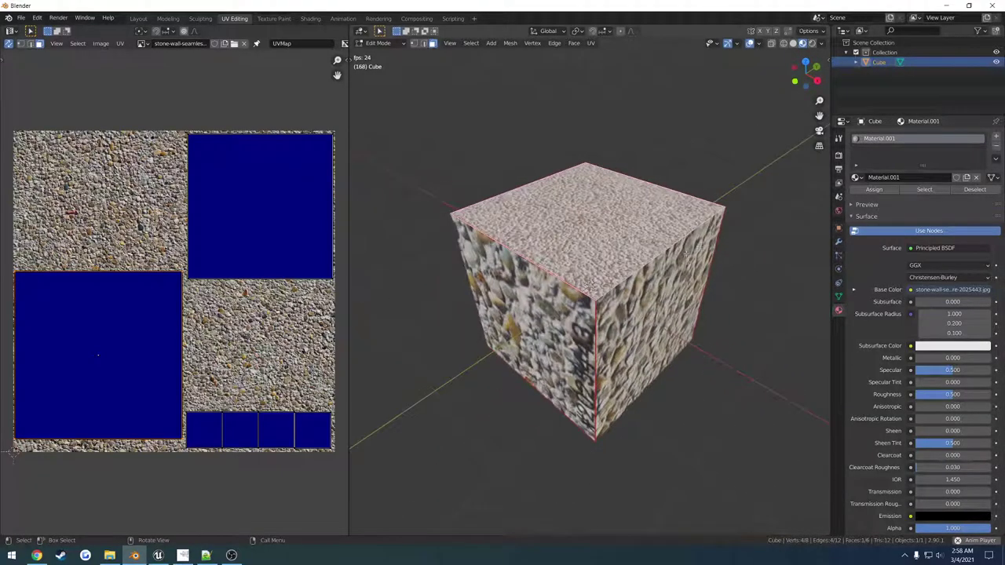
{"action": "left_click", "coordinate": [736, 279]}
{"action": "middle_click_drag", "start_coordinate": [737, 278], "coordinate": [584, 260]}
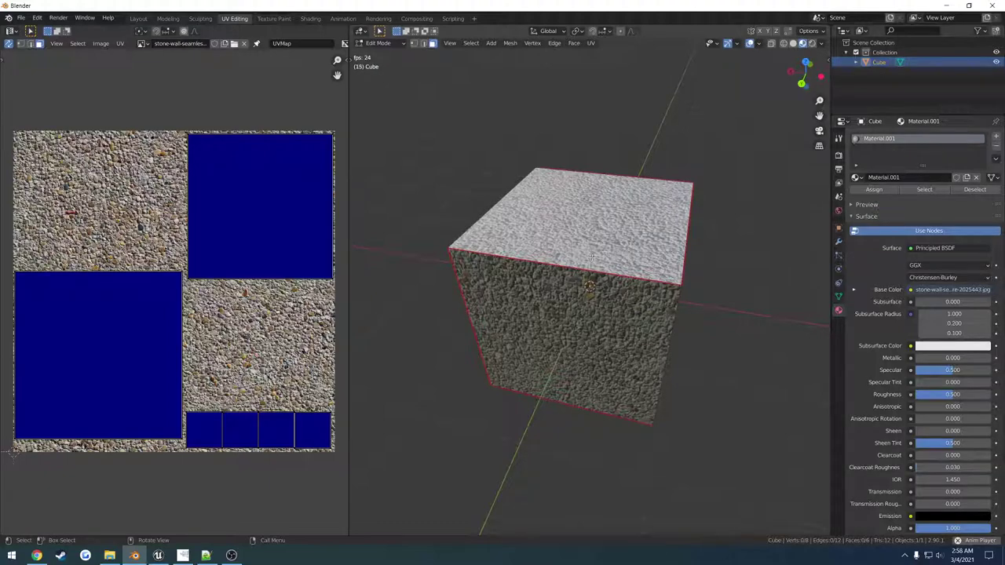
{"action": "middle_click_drag", "start_coordinate": [597, 251], "coordinate": [634, 228]}
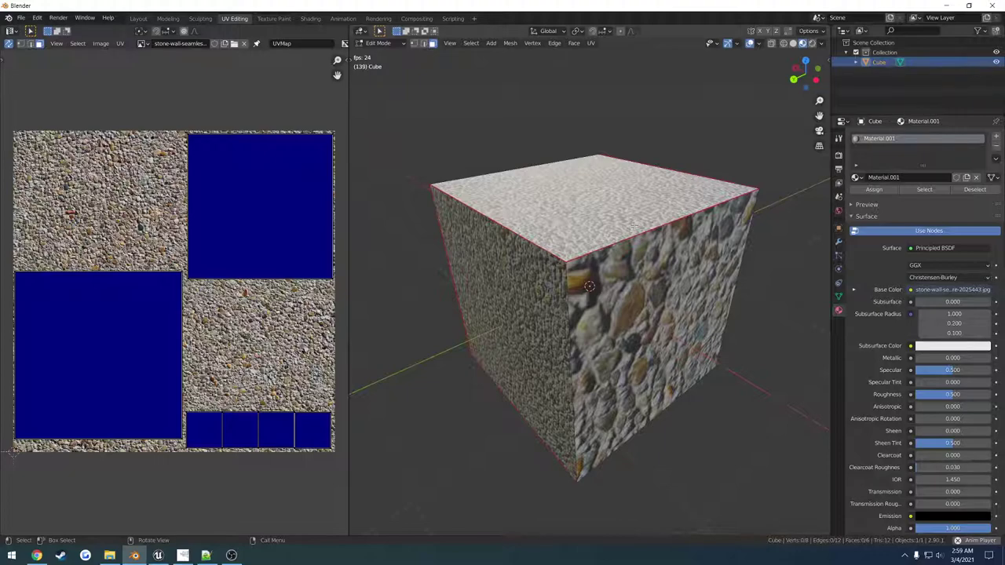
Step: Select the two large UV squares, shrink them together, and move them up over the texture
{"action": "left_click_drag", "start_coordinate": [324, 283], "coordinate": [245, 157]}
{"action": "left_click_drag", "start_coordinate": [189, 382], "coordinate": [11, 335]}
{"action": "key", "text": "s"}
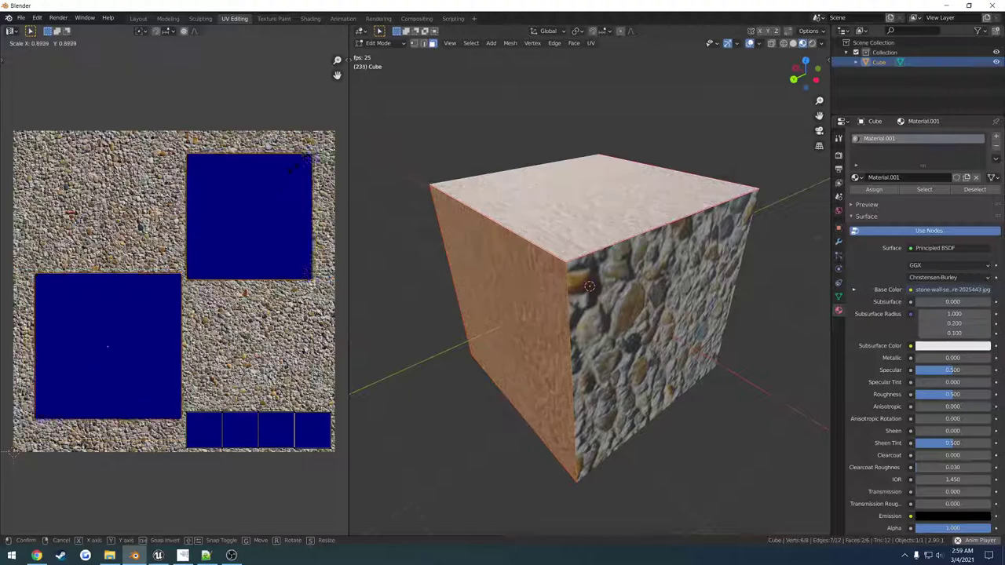
{"action": "left_click", "coordinate": [276, 202]}
{"action": "key", "text": "g"}
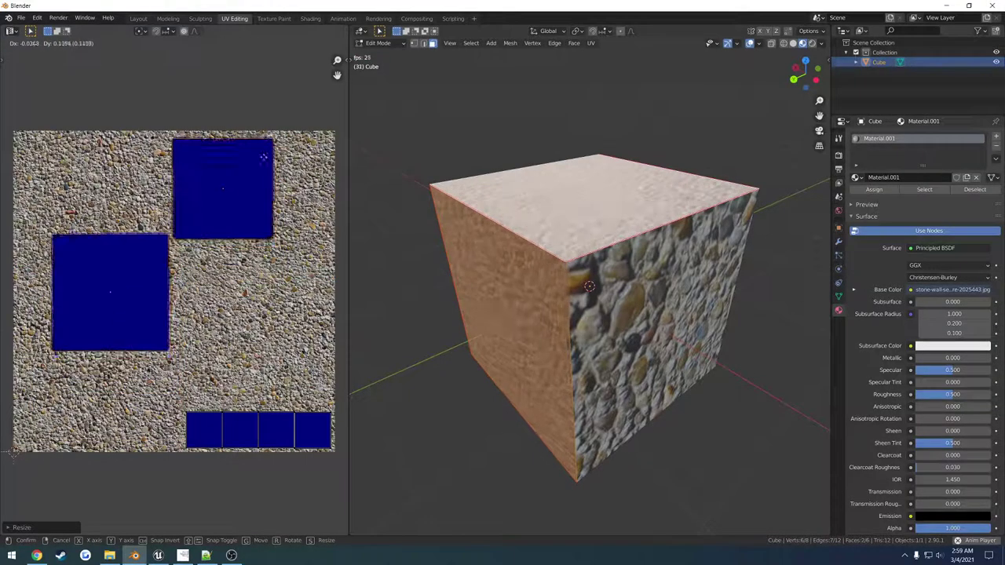
{"action": "left_click", "coordinate": [262, 156]}
Step: Place the two shrunken UV squares side by side along the texture's upper edge, starting at its left corner
{"action": "key", "text": "g"}
{"action": "left_click", "coordinate": [221, 136]}
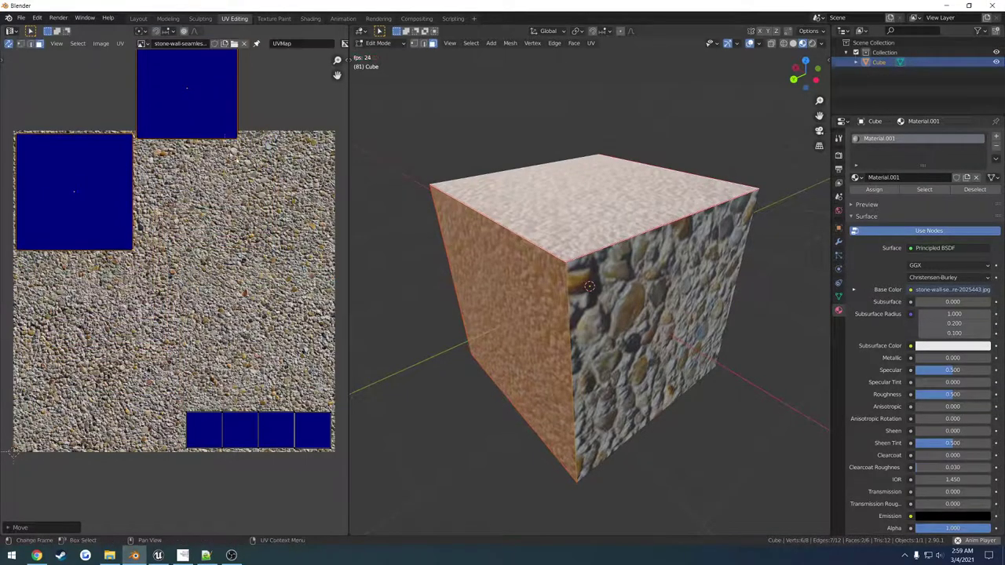
{"action": "left_click", "coordinate": [181, 79]}
{"action": "key", "text": "g"}
{"action": "left_click", "coordinate": [186, 174]}
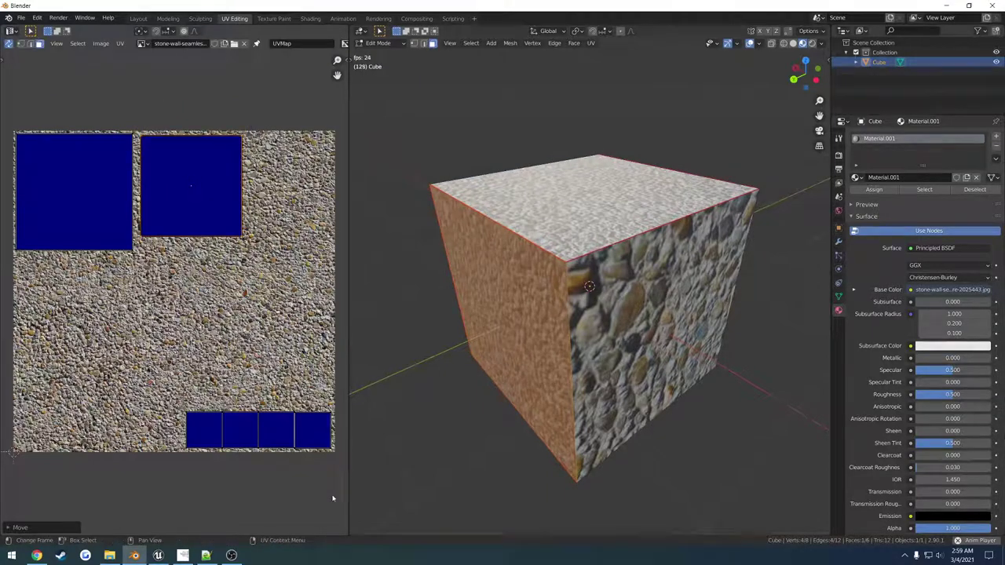
Step: Move the row of four small UV squares to the middle of the texture and enlarge it
{"action": "key", "text": "b"}
{"action": "left_click_drag", "start_coordinate": [335, 498], "coordinate": [238, 417]}
{"action": "key", "text": "b"}
{"action": "left_click_drag", "start_coordinate": [332, 490], "coordinate": [165, 402]}
{"action": "key", "text": "g"}
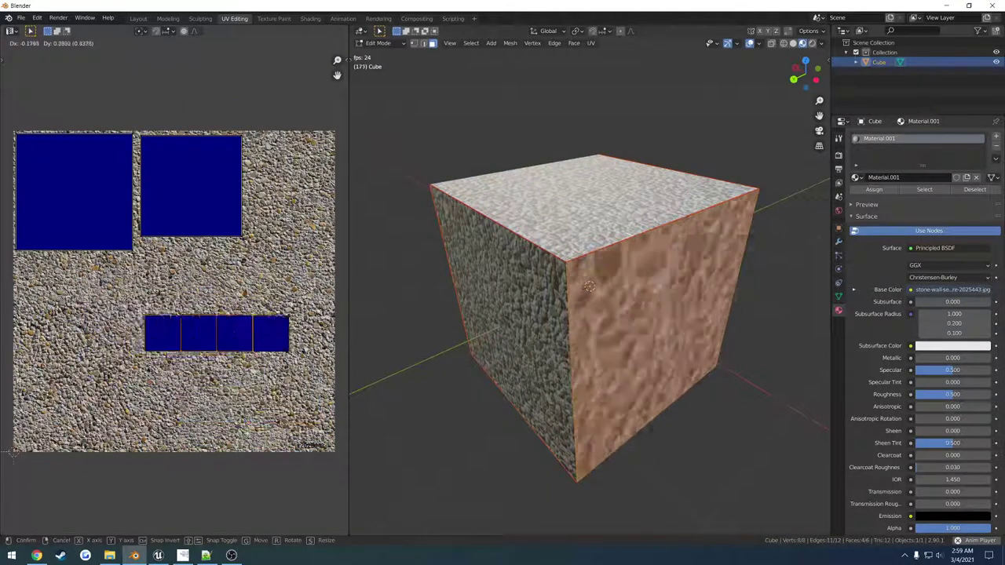
{"action": "left_click", "coordinate": [197, 291]}
{"action": "key", "text": "g"}
{"action": "left_click", "coordinate": [239, 338]}
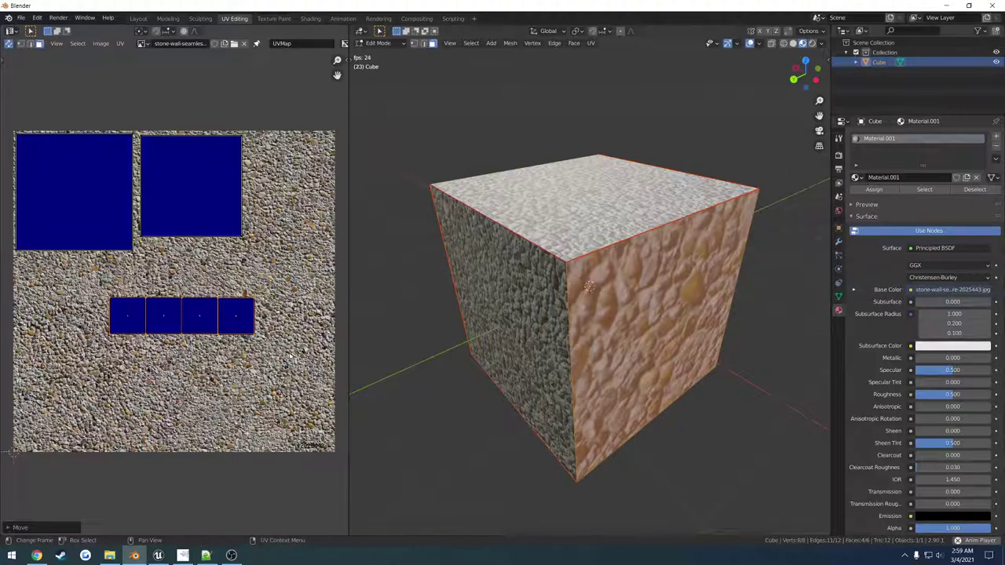
{"action": "key", "text": "s"}
{"action": "left_click", "coordinate": [328, 368]}
Step: Try separating the row's rightmost UV square and enlarging its neighbour on its own, and undo both changes
{"action": "left_click_drag", "start_coordinate": [325, 366], "coordinate": [252, 289]}
{"action": "key", "text": "g"}
{"action": "left_click", "coordinate": [263, 292]}
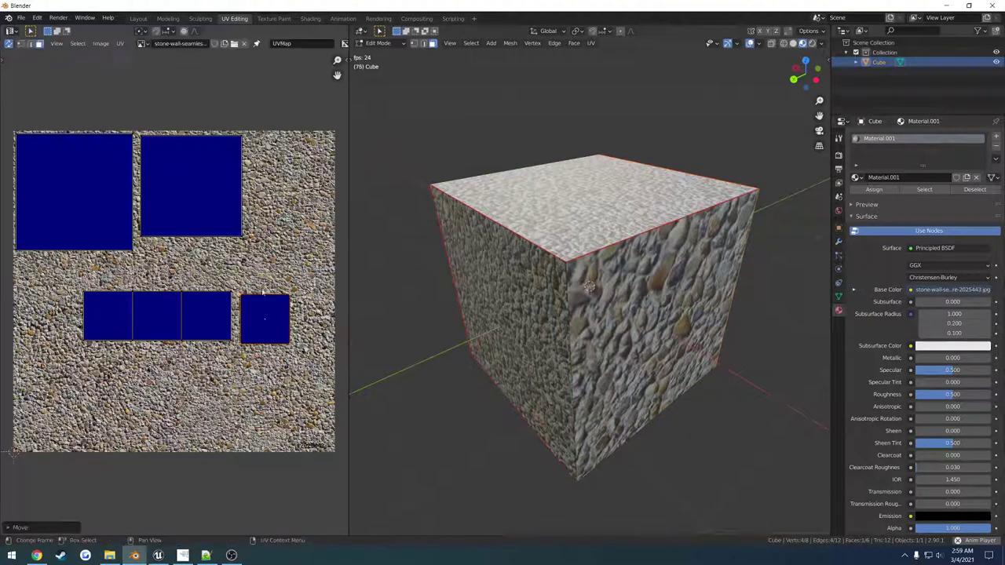
{"action": "left_click", "coordinate": [203, 303]}
{"action": "key", "text": "s"}
{"action": "left_click", "coordinate": [206, 314]}
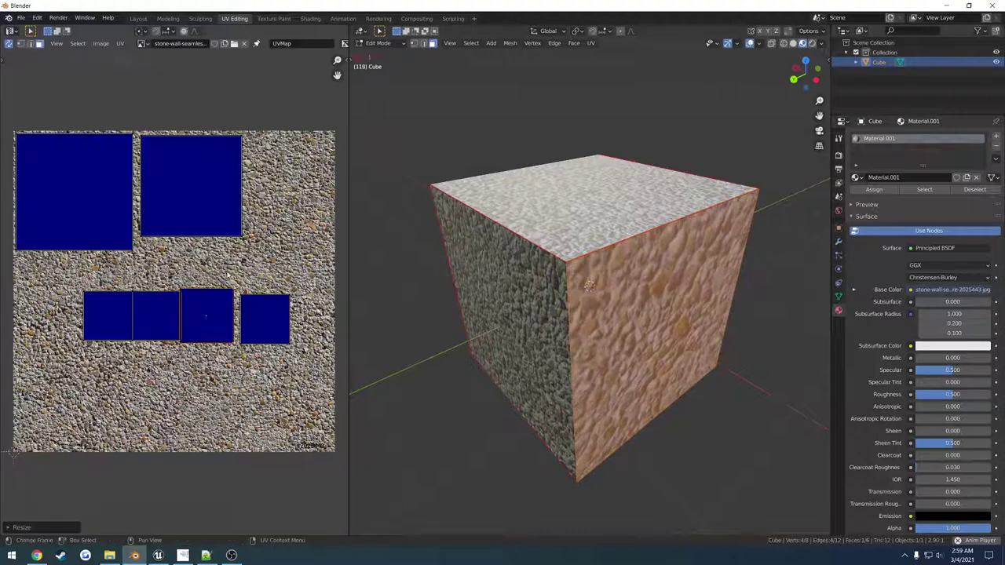
{"action": "key", "text": "g"}
{"action": "right_click", "coordinate": [233, 331]}
{"action": "key", "text": "ctrl+z"}
{"action": "key", "text": "ctrl+z"}
{"action": "key", "text": "ctrl+z"}
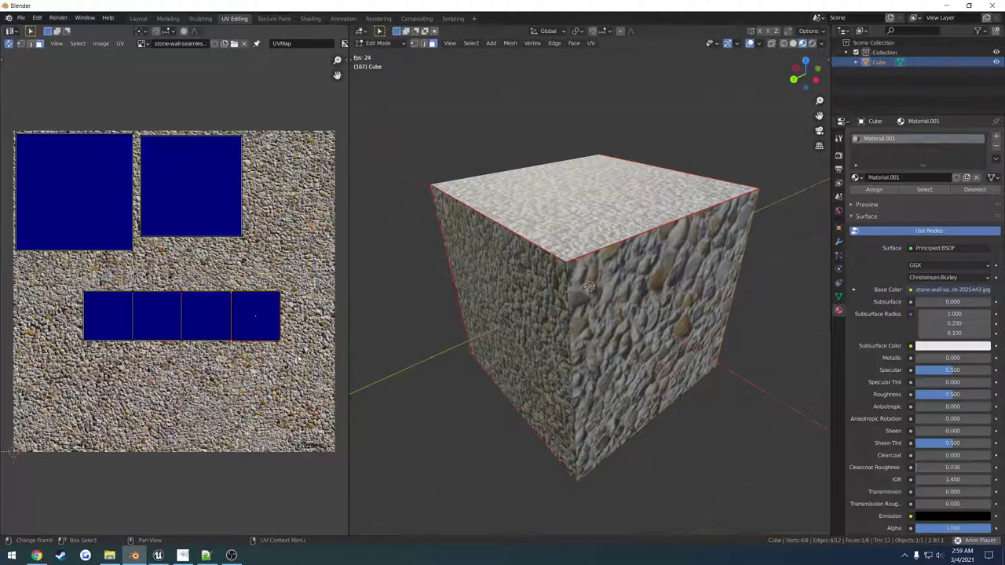
Step: Select all four UV squares of the row, enlarge them together, and shift the row lower on the texture
{"action": "key", "text": "a"}
{"action": "key", "text": "s"}
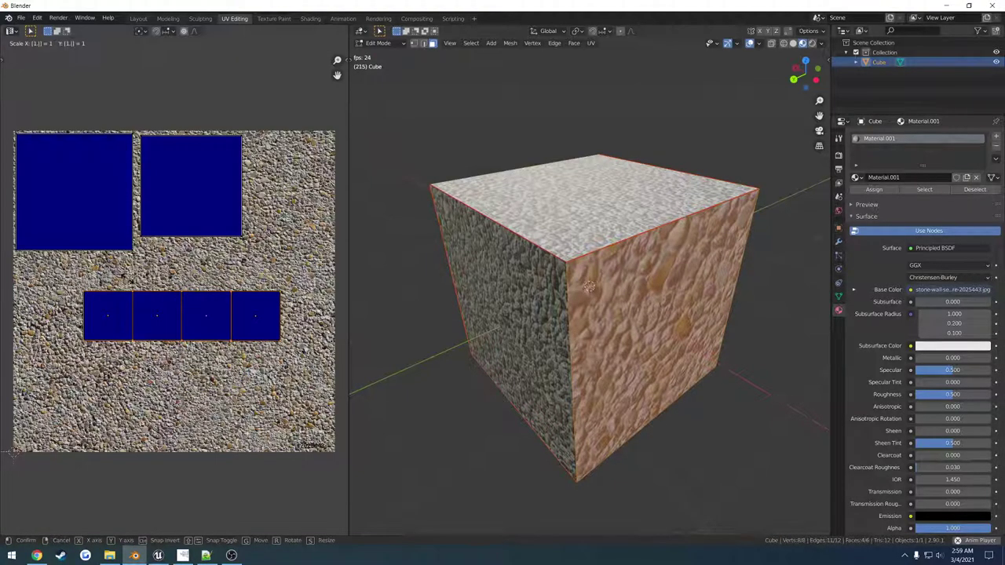
{"action": "left_click", "coordinate": [128, 281]}
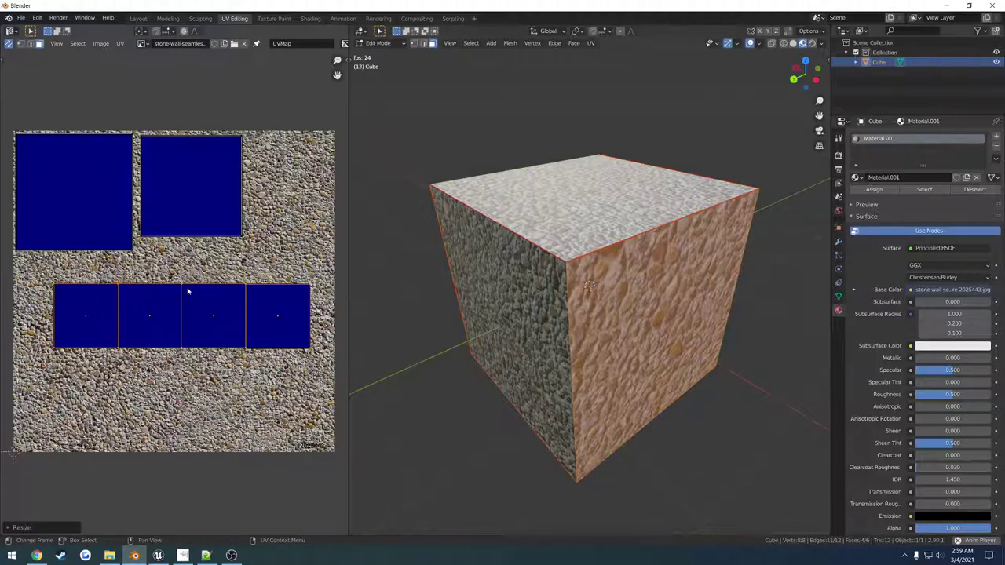
{"action": "key", "text": "g"}
{"action": "left_click", "coordinate": [186, 328]}
{"action": "type", "text": "s"}
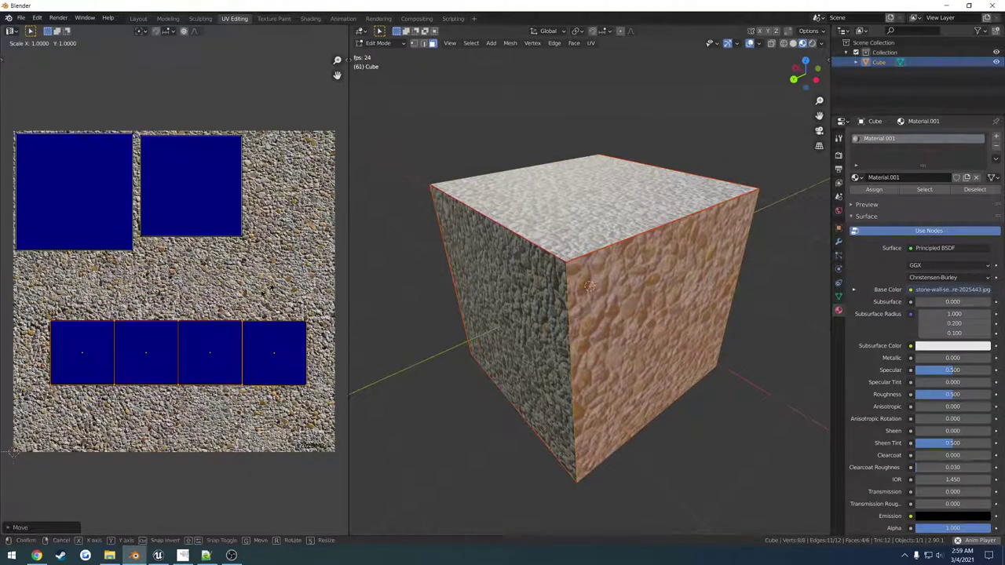
{"action": "type", "text": "1.5"}
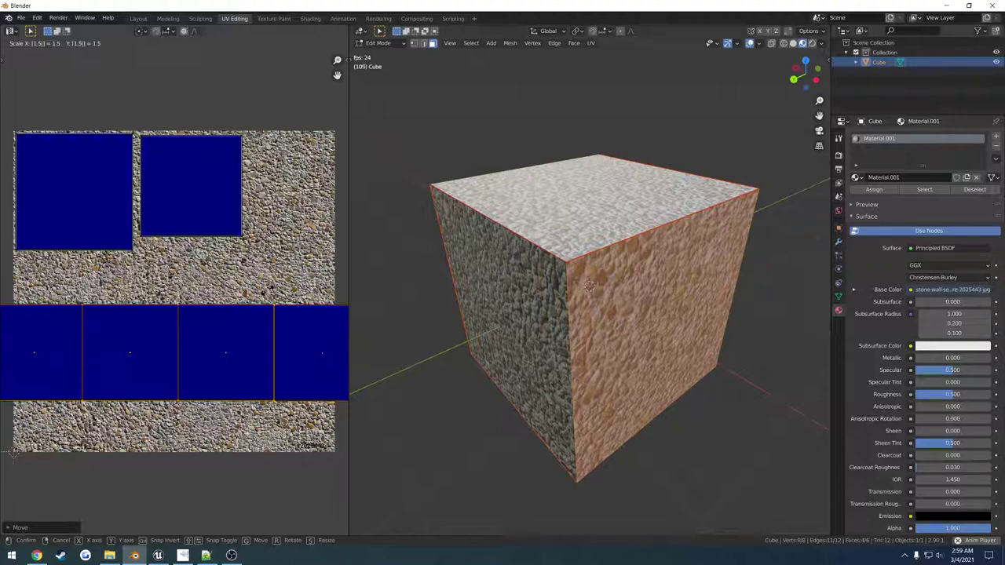
{"action": "key", "text": "Escape"}
Step: Scale the row of four UV squares by 1.3 and move it up beneath the two large squares, starting at the texture's left edge
{"action": "type", "text": "s1.3"}
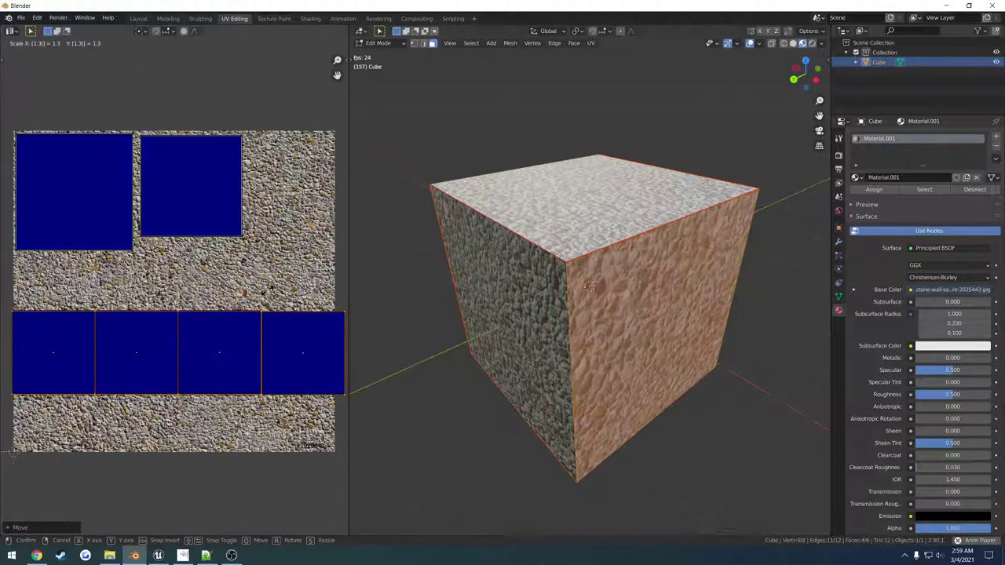
{"action": "key", "text": "Return"}
{"action": "left_click_drag", "start_coordinate": [234, 402], "coordinate": [50, 327]}
{"action": "key", "text": "g"}
{"action": "left_click", "coordinate": [59, 289]}
Step: Separate the row's rightmost UV square and place it beneath the other three
{"action": "left_click", "coordinate": [303, 344]}
{"action": "key", "text": "g"}
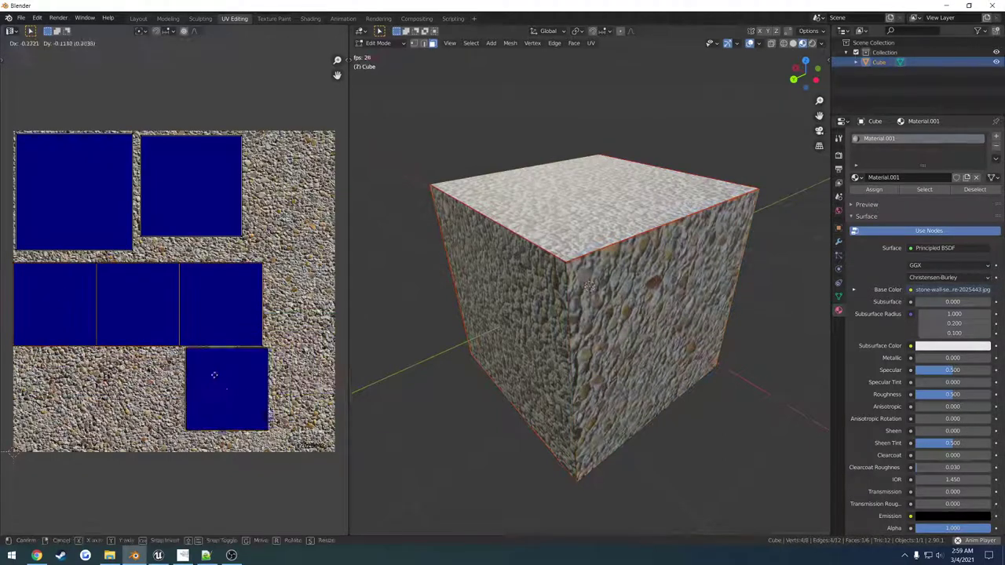
{"action": "left_click", "coordinate": [161, 385]}
Step: Align the row of three UV squares above the separated square and shift all four to the texture's lower right
{"action": "left_click_drag", "start_coordinate": [270, 348], "coordinate": [11, 275]}
{"action": "key", "text": "g"}
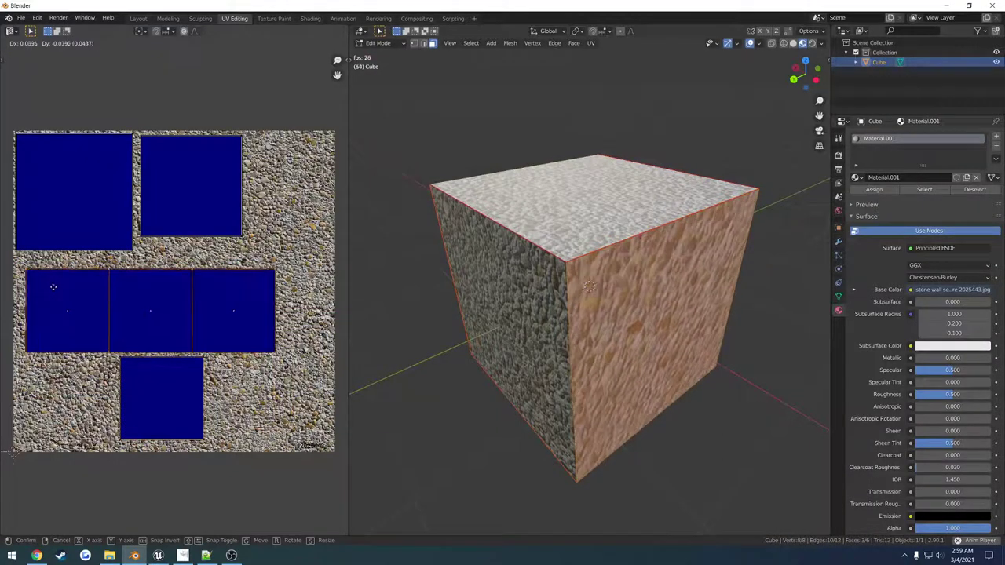
{"action": "left_click", "coordinate": [63, 289]}
{"action": "left_click_drag", "start_coordinate": [145, 362], "coordinate": [56, 280]}
{"action": "key", "text": "g"}
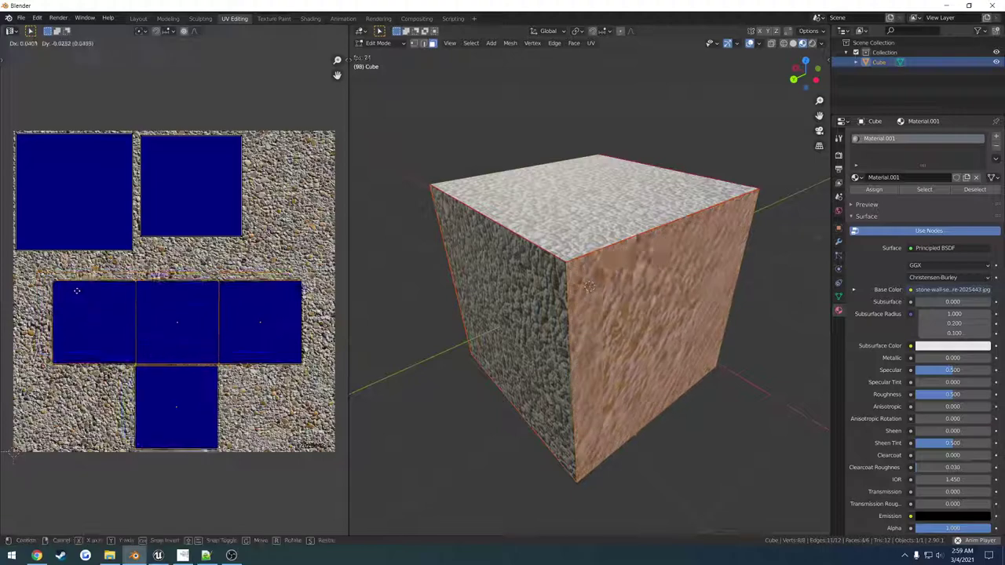
{"action": "left_click", "coordinate": [104, 288]}
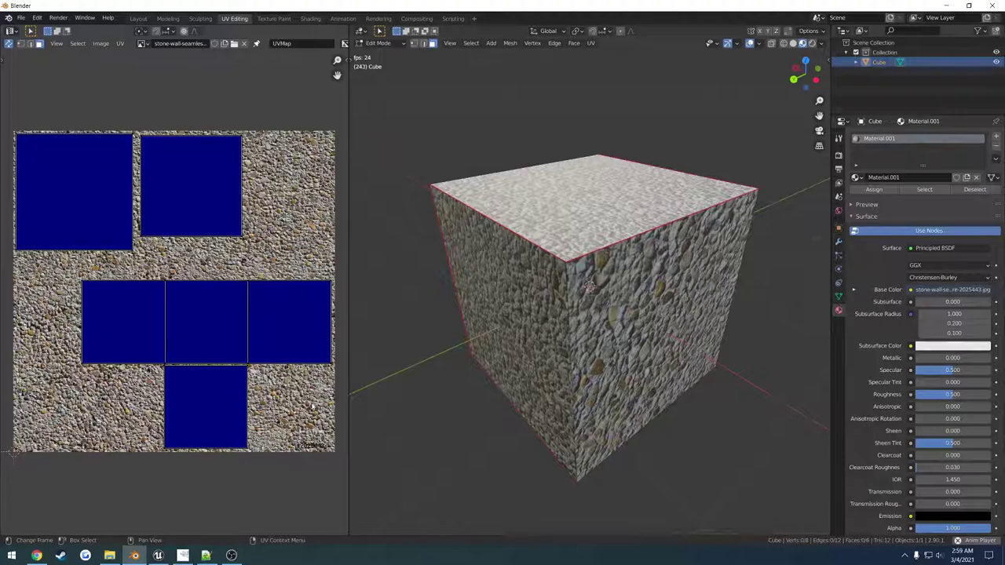
Step: Enlarge the second upper UV square and place it near the texture's upper-right corner, just above the row
{"action": "left_click", "coordinate": [191, 185]}
{"action": "key", "text": "g"}
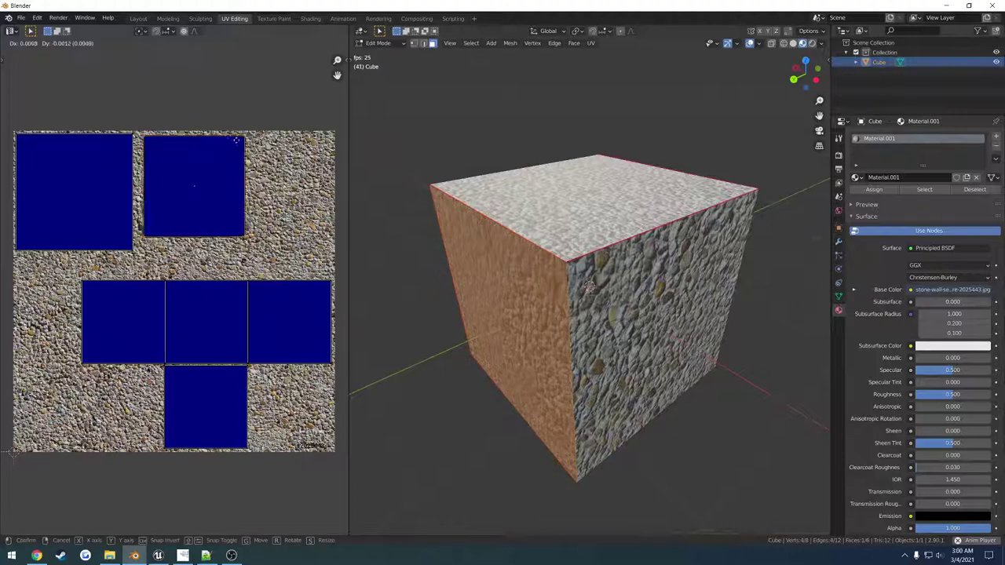
{"action": "key", "text": "s"}
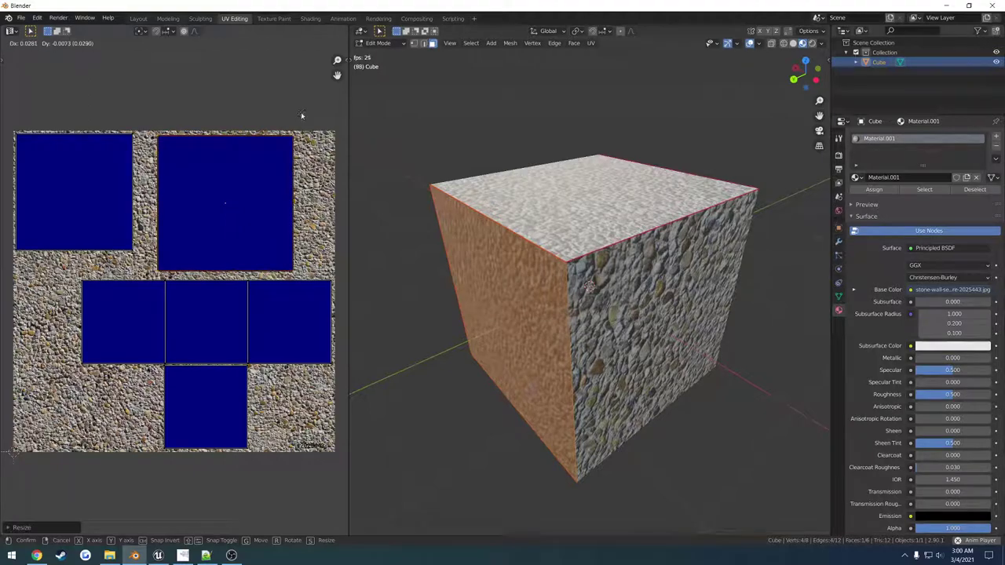
{"action": "left_click", "coordinate": [315, 108]}
{"action": "key", "text": "g"}
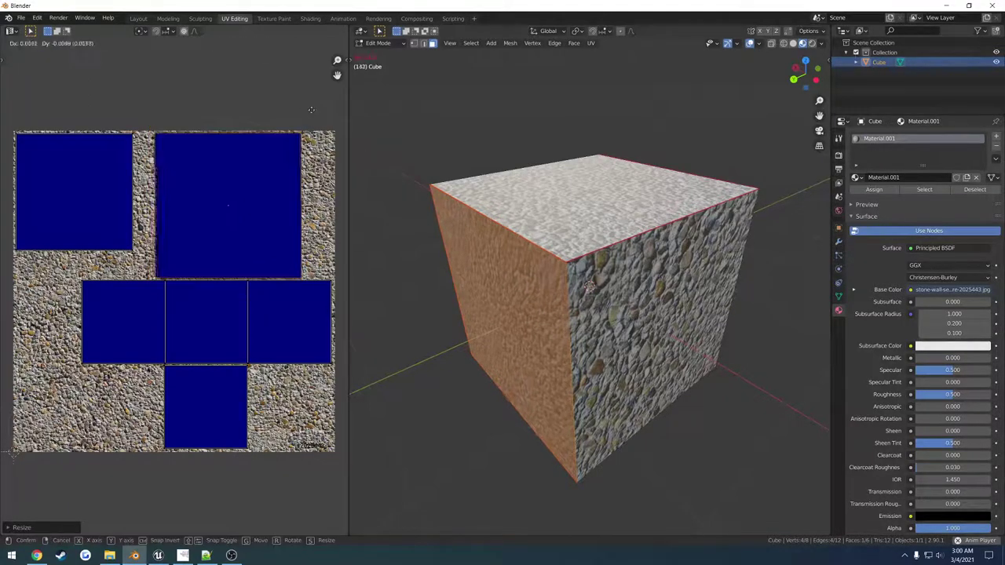
{"action": "left_click", "coordinate": [322, 110]}
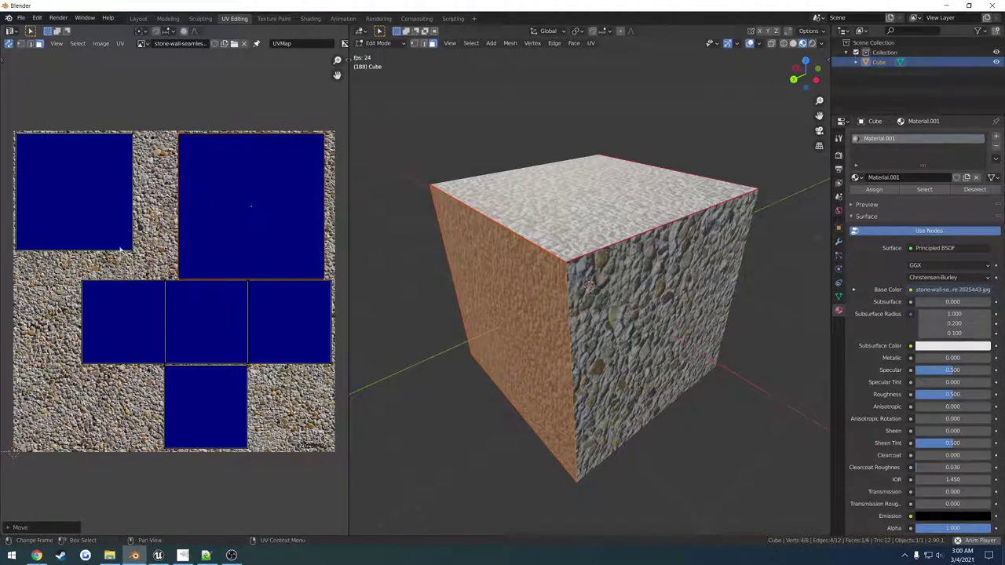
Step: Enlarge the first upper UV square and fit it inside the texture's upper-left corner
{"action": "left_click", "coordinate": [74, 149]}
{"action": "key", "text": "s"}
{"action": "left_click", "coordinate": [157, 90]}
{"action": "key", "text": "g"}
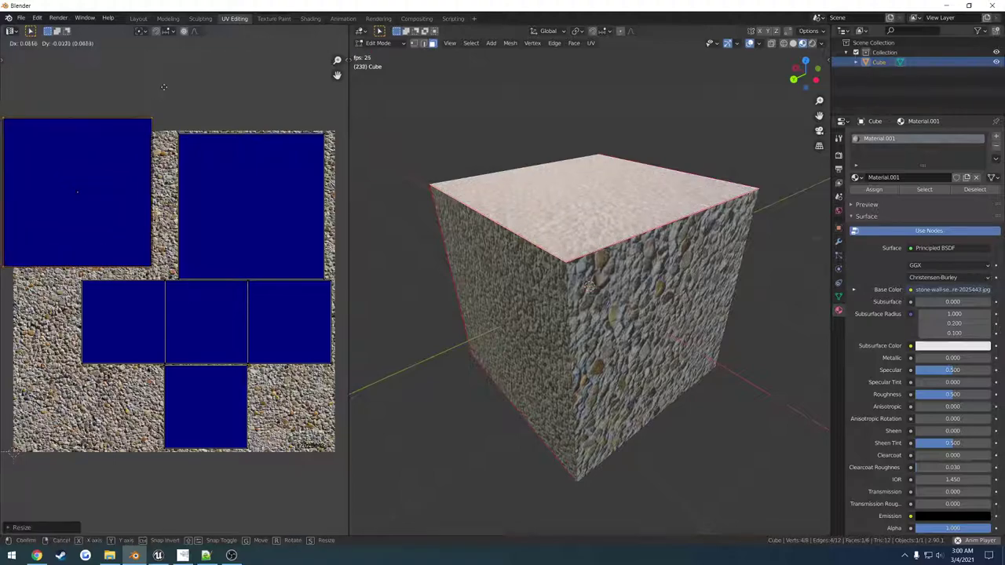
{"action": "left_click", "coordinate": [173, 101]}
{"action": "key", "text": "s"}
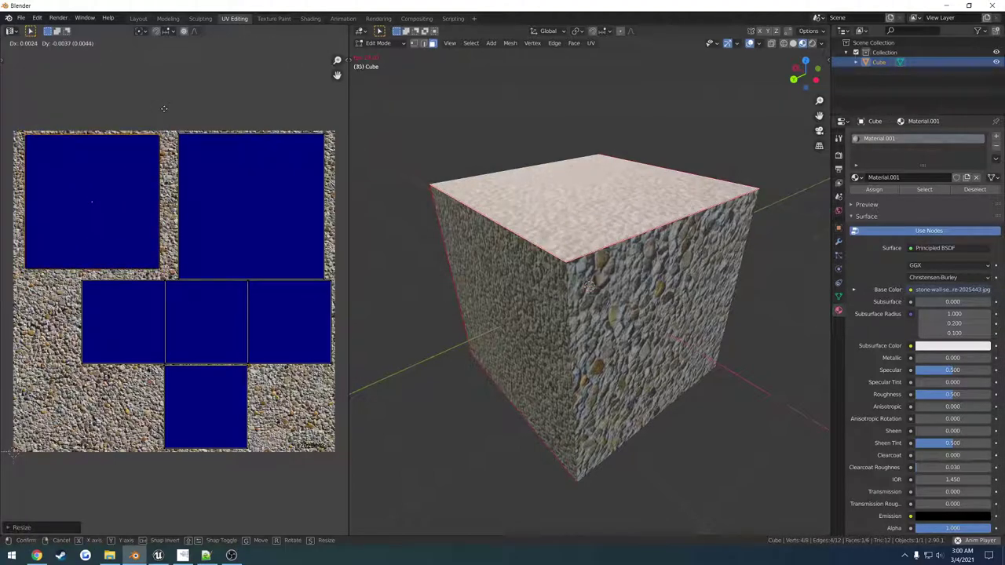
{"action": "left_click", "coordinate": [173, 104]}
{"action": "key", "text": "g"}
{"action": "left_click", "coordinate": [172, 112]}
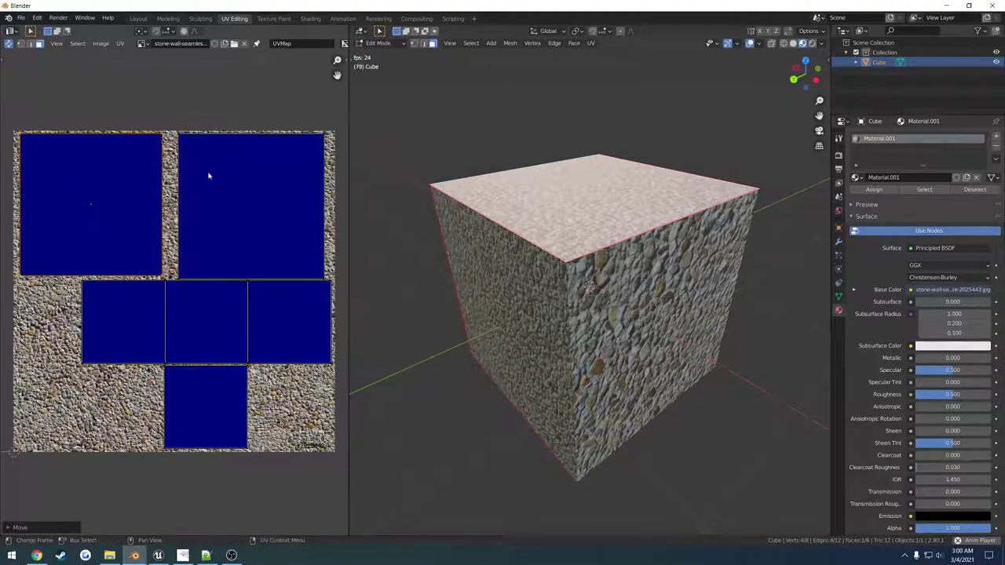
Step: Enlarge the upper-left UV square slightly more to match its neighbour and nudge it down
{"action": "left_click_drag", "start_coordinate": [343, 243], "coordinate": [116, 185]}
{"action": "left_click", "coordinate": [102, 149]}
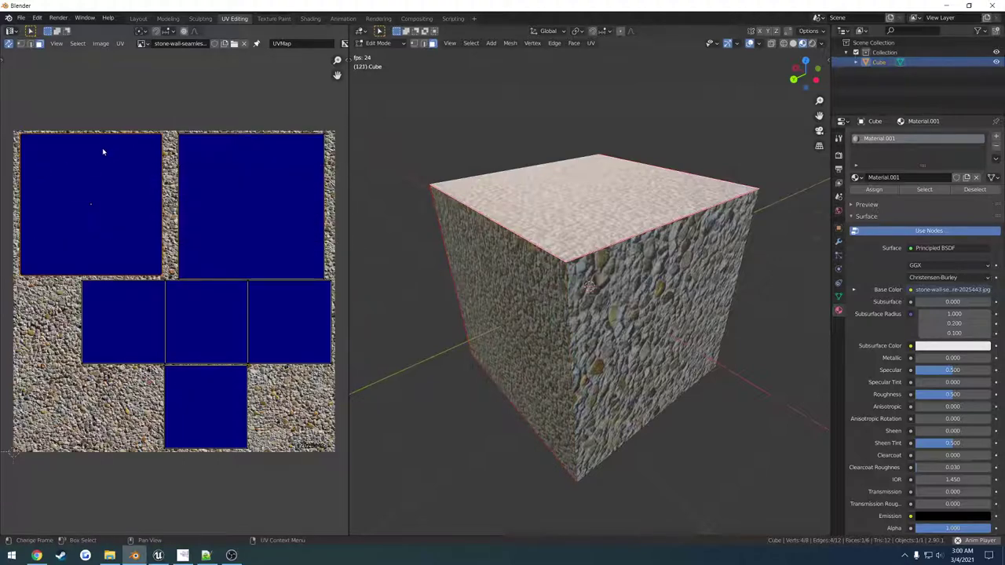
{"action": "key", "text": "s"}
{"action": "left_click", "coordinate": [127, 120]}
{"action": "key", "text": "g"}
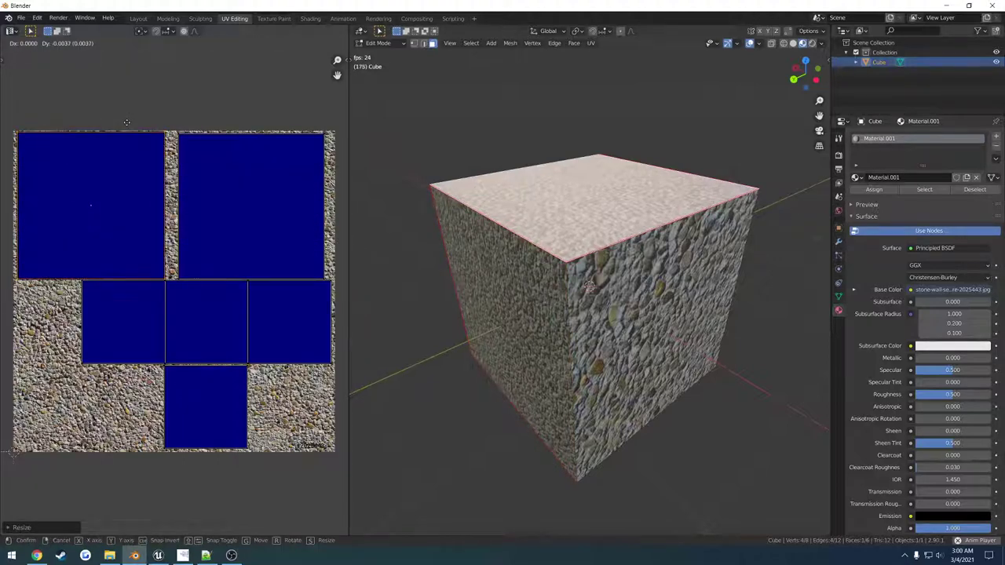
{"action": "left_click", "coordinate": [126, 122]}
Step: Compare the stone texture's scale on the cube faces that use the large UV squares and the small ones
{"action": "left_click_drag", "start_coordinate": [293, 373], "coordinate": [135, 311]}
{"action": "left_click_drag", "start_coordinate": [301, 380], "coordinate": [119, 291]}
{"action": "left_click", "coordinate": [468, 306]}
{"action": "middle_click_drag", "start_coordinate": [470, 307], "coordinate": [511, 319]}
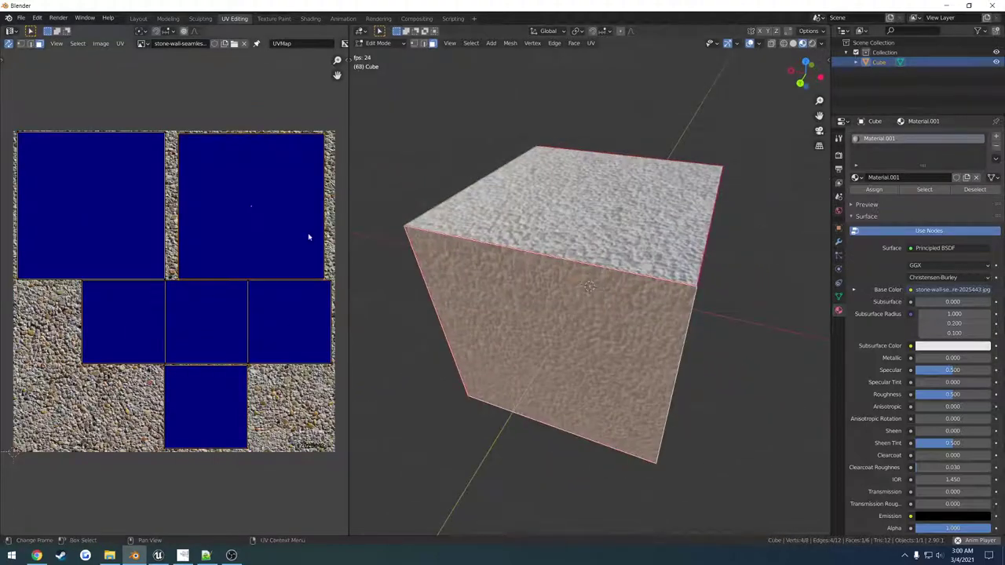
{"action": "left_click", "coordinate": [118, 210], "text": "shift"}
{"action": "middle_click_drag", "start_coordinate": [560, 283], "coordinate": [602, 297]}
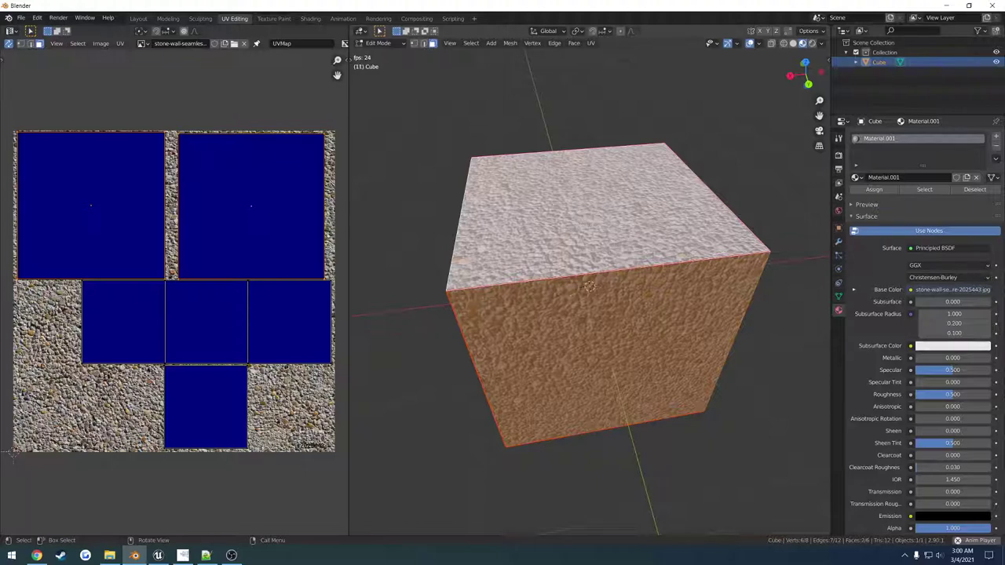
{"action": "middle_click_drag", "start_coordinate": [663, 264], "coordinate": [537, 211]}
{"action": "left_click", "coordinate": [782, 218]}
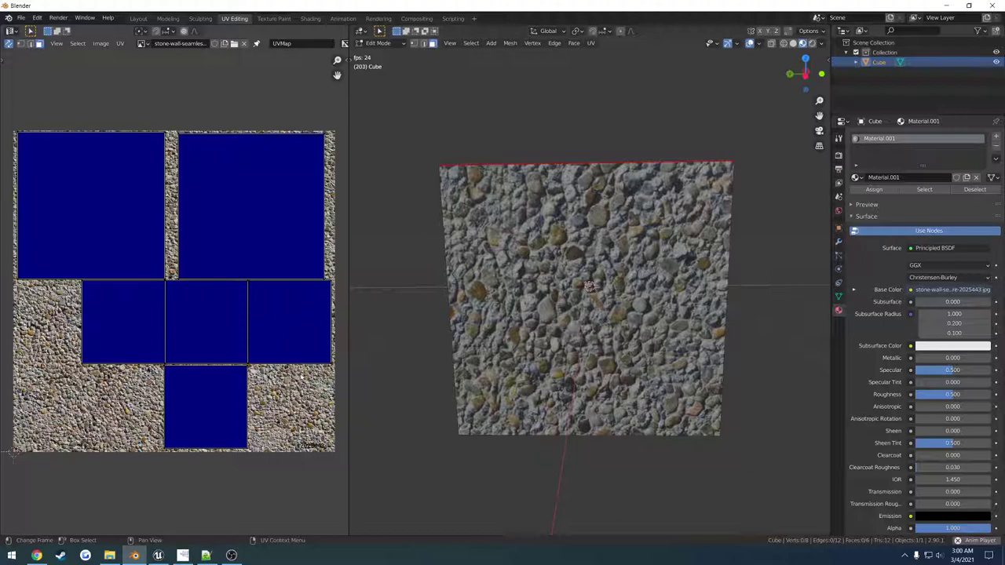
{"action": "left_click", "coordinate": [295, 327]}
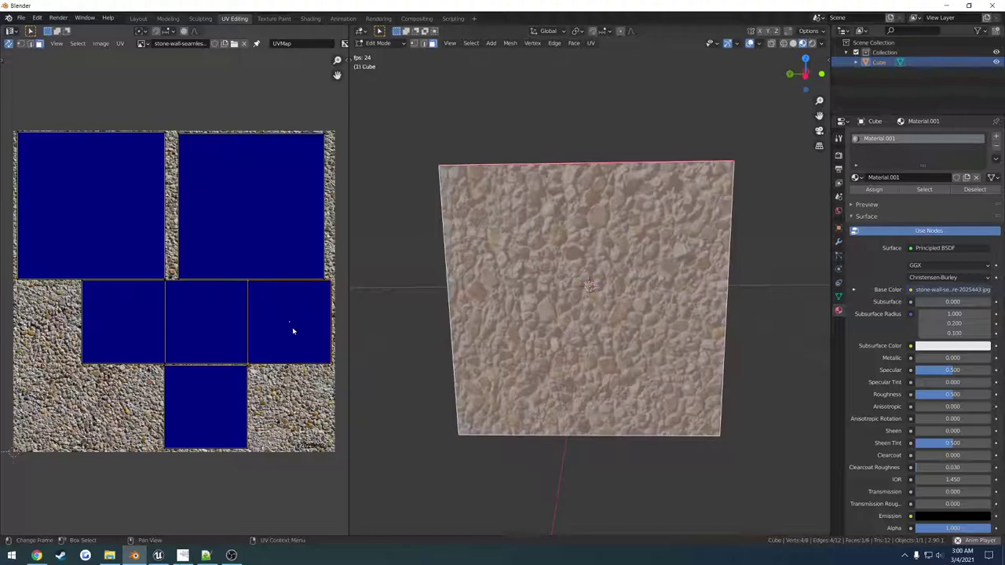
Step: Stack the other three small UV squares on top of the row's rightmost square
{"action": "left_click", "coordinate": [222, 402]}
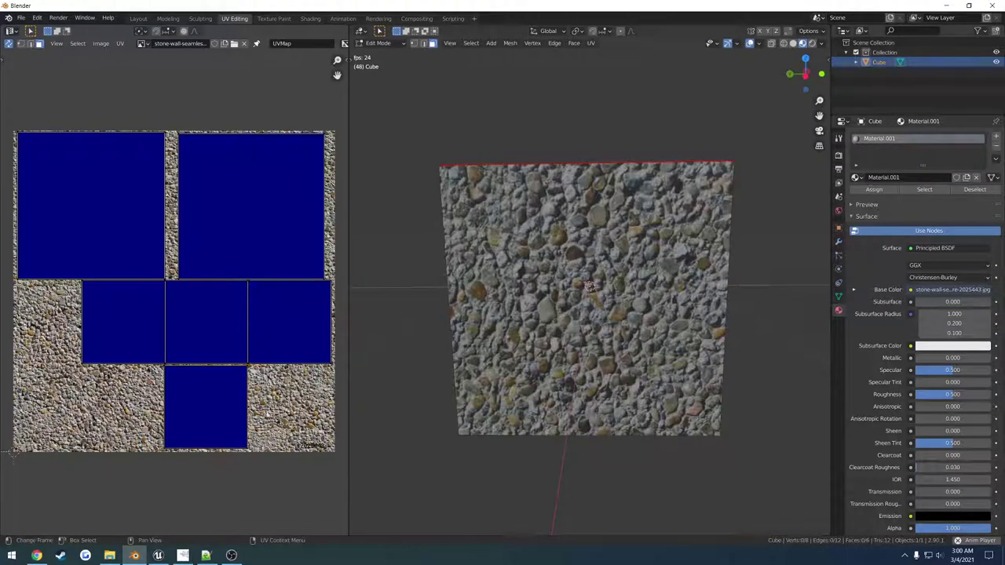
{"action": "left_click_drag", "start_coordinate": [204, 408], "coordinate": [268, 371]}
{"action": "left_click", "coordinate": [209, 407]}
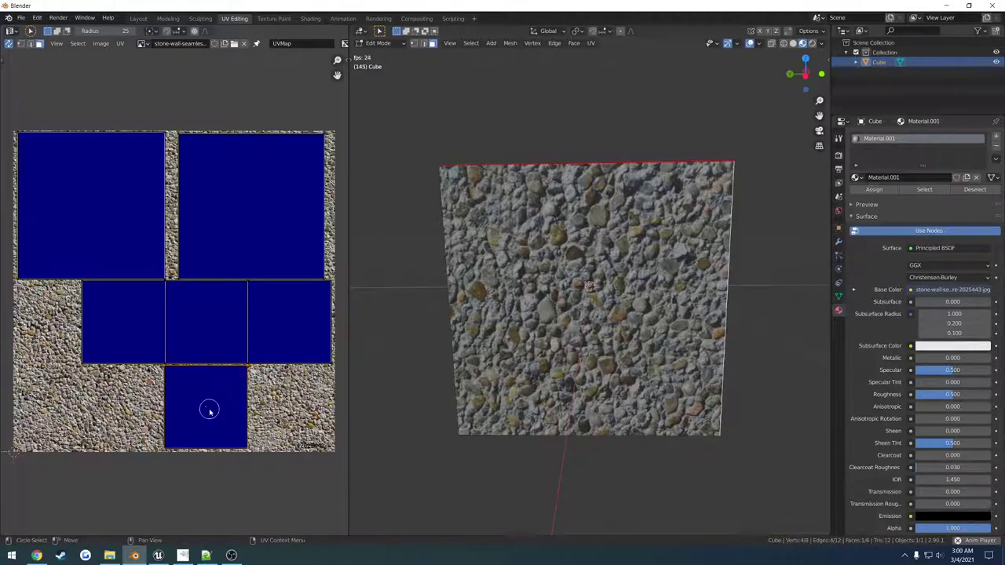
{"action": "key", "text": "g"}
{"action": "left_click", "coordinate": [284, 326]}
{"action": "left_click", "coordinate": [202, 324]}
{"action": "key", "text": "g"}
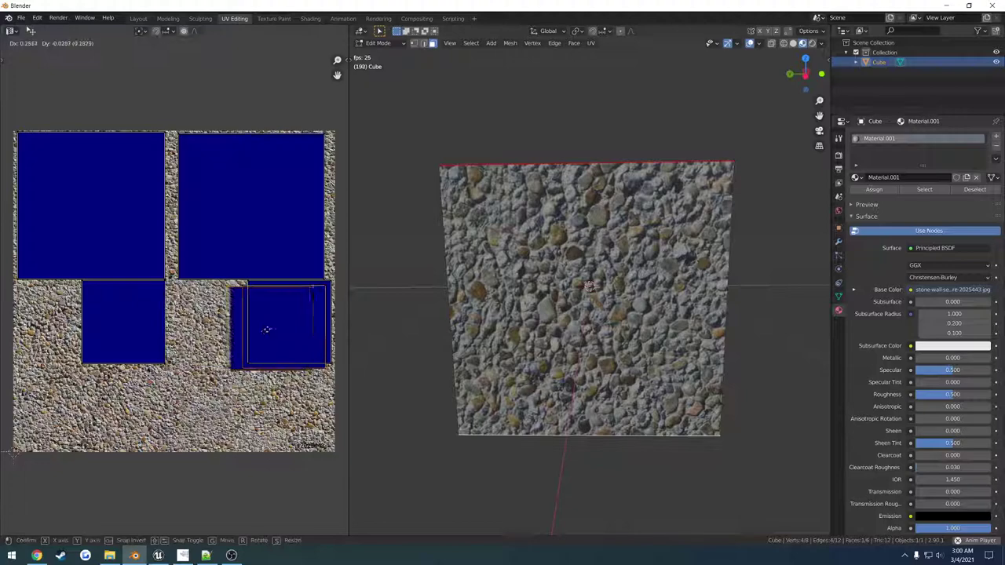
{"action": "left_click", "coordinate": [277, 328]}
{"action": "left_click", "coordinate": [118, 315]}
{"action": "key", "text": "g"}
{"action": "left_click", "coordinate": [267, 322]}
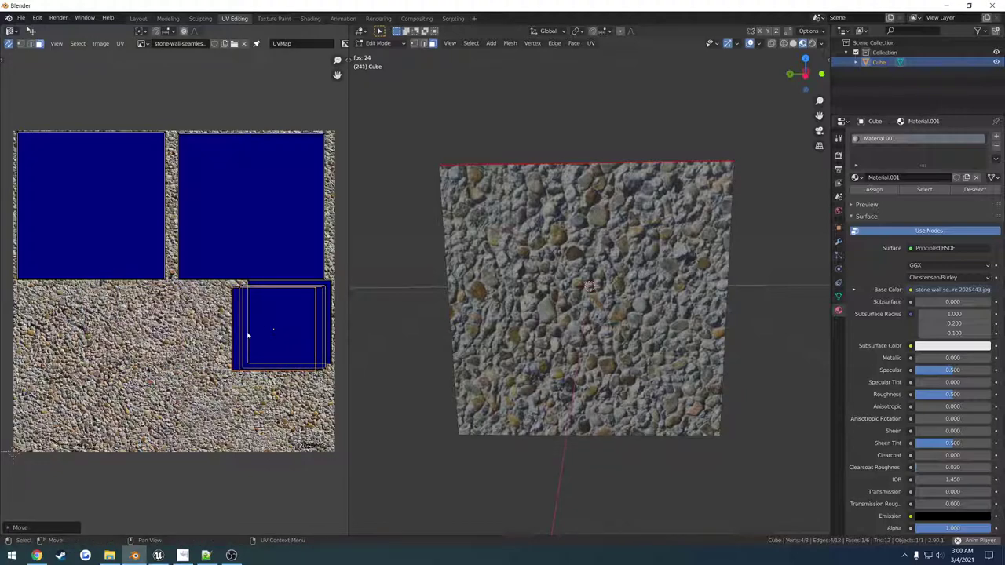
Step: Show the UV vertex coordinates and set the selected small square's position to X 0, Y 0
{"action": "key", "text": "n"}
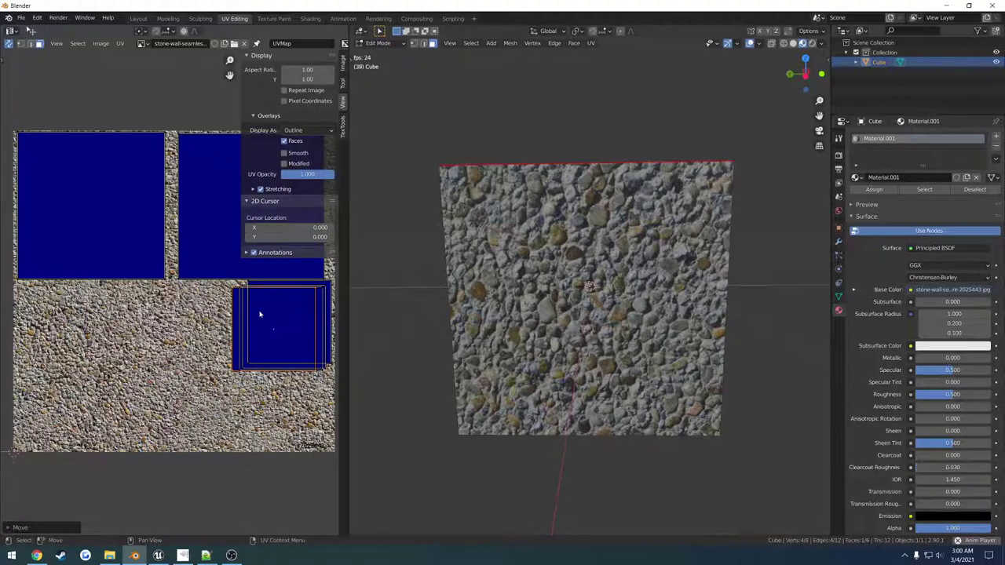
{"action": "left_click", "coordinate": [343, 63]}
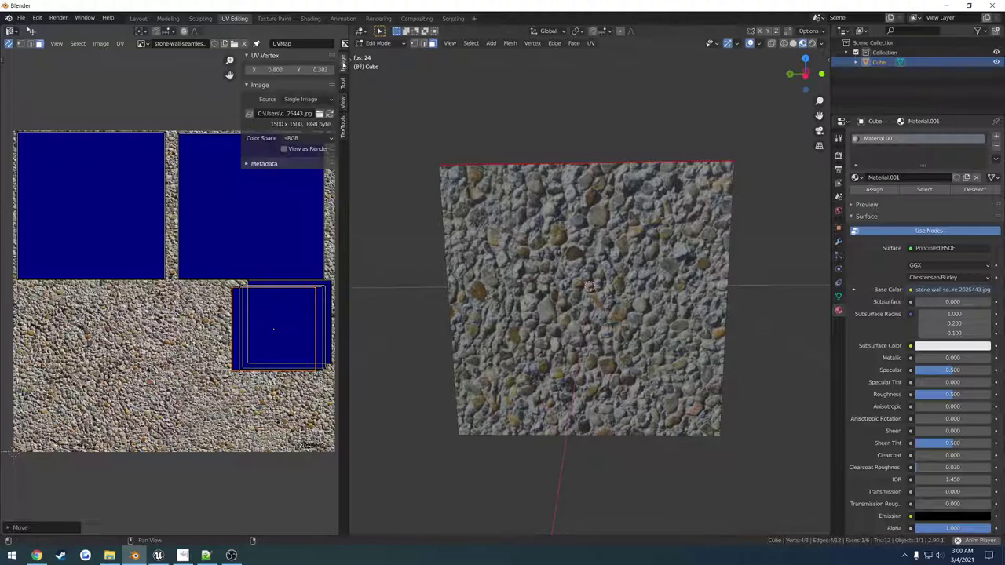
{"action": "left_click", "coordinate": [275, 70]}
{"action": "type", "text": "0"}
{"action": "key", "text": "Return"}
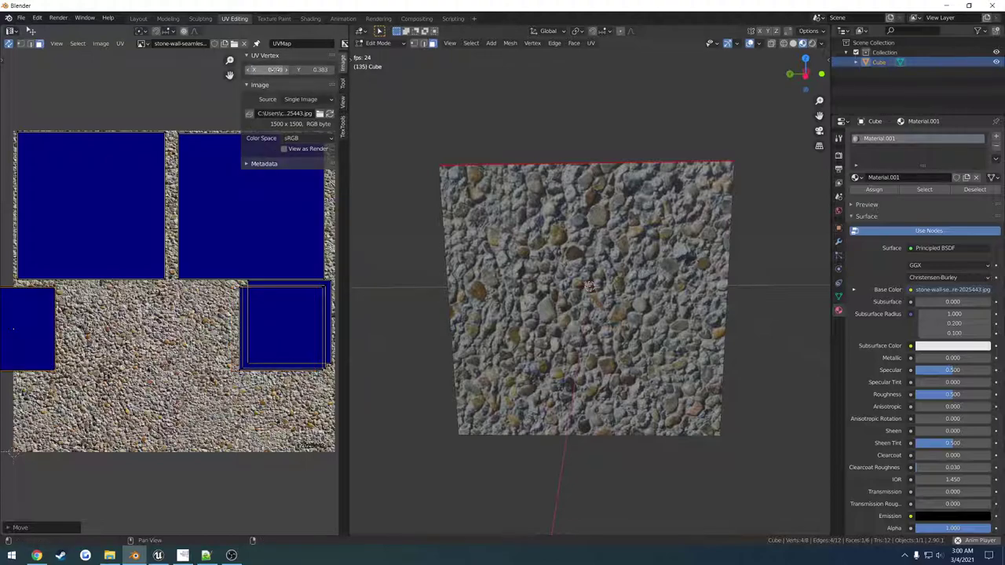
{"action": "left_click", "coordinate": [314, 69]}
{"action": "type", "text": "00"}
{"action": "key", "text": "Return"}
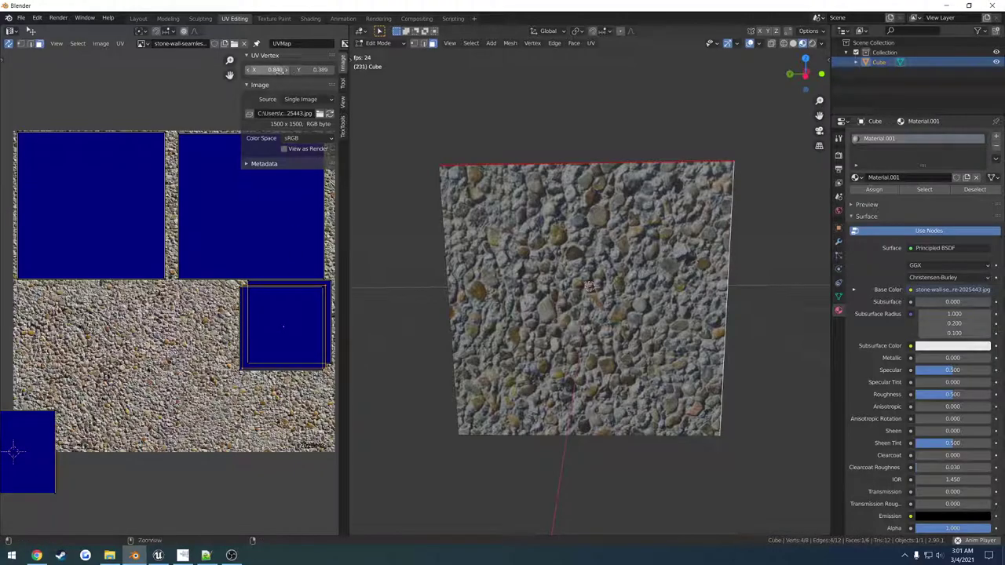
Step: Give the other three stacked UV squares the same X 0.000, Y 0.000 position as the square at the origin
{"action": "left_click", "coordinate": [42, 435]}
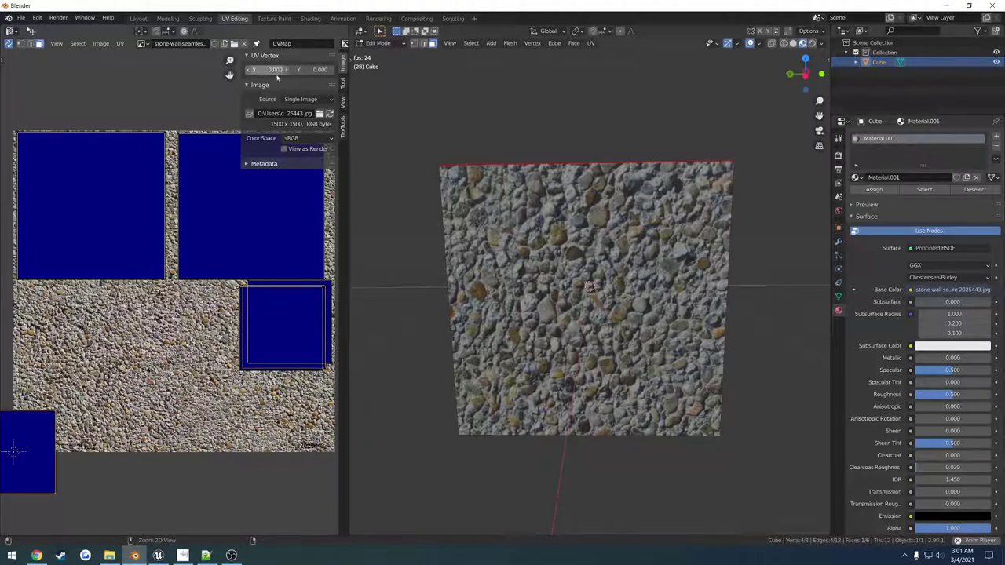
{"action": "left_click", "coordinate": [276, 328]}
{"action": "key", "text": "ctrl+v"}
{"action": "key", "text": "ctrl+v"}
{"action": "left_click", "coordinate": [291, 318]}
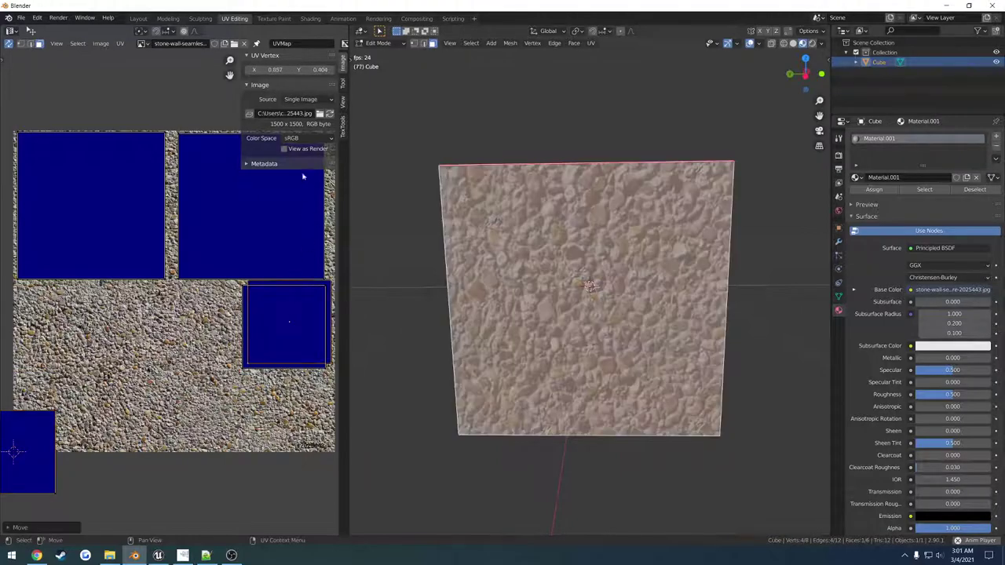
{"action": "key", "text": "ctrl+v"}
{"action": "key", "text": "ctrl+v"}
{"action": "left_click", "coordinate": [285, 316]}
{"action": "type", "text": "0.000"}
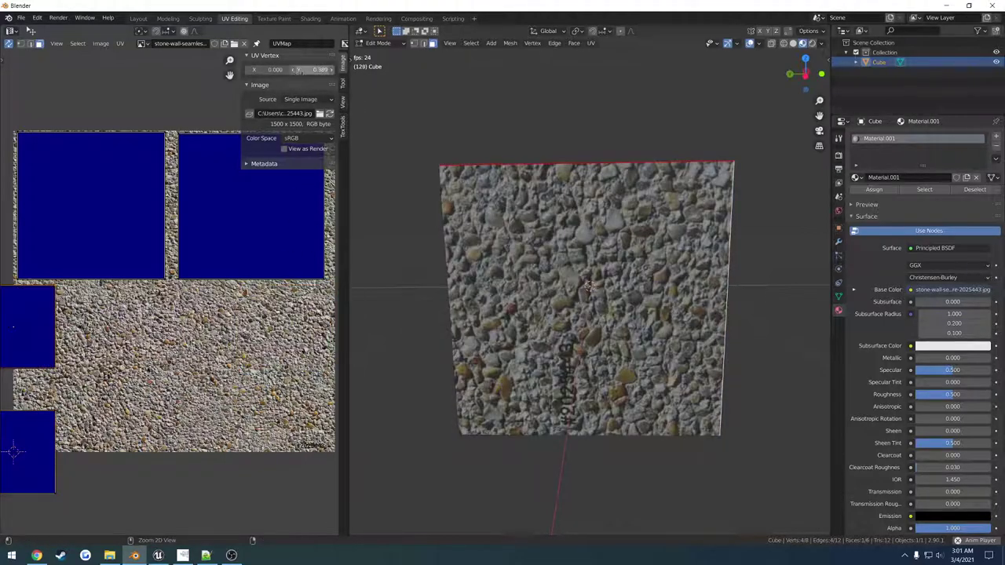
{"action": "type", "text": "0.000"}
Step: Select all four stacked UV squares and move them together to the middle of the texture's lower half
{"action": "middle_click_drag", "start_coordinate": [86, 393], "coordinate": [140, 358]}
{"action": "left_click", "coordinate": [34, 381]}
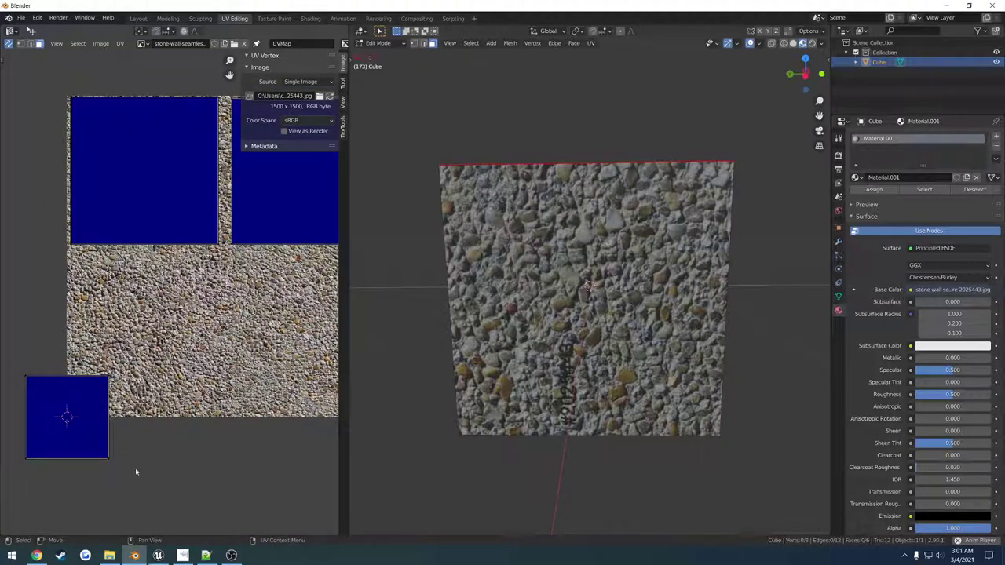
{"action": "left_click_drag", "start_coordinate": [150, 473], "coordinate": [9, 346]}
{"action": "key", "text": "g"}
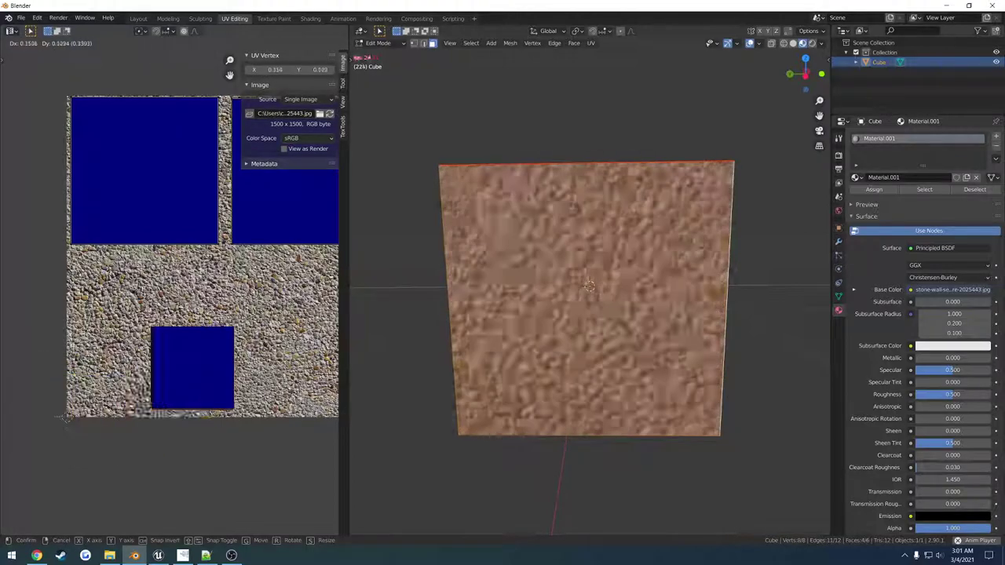
{"action": "left_click", "coordinate": [233, 308]}
{"action": "middle_click_drag", "start_coordinate": [260, 329], "coordinate": [196, 335]}
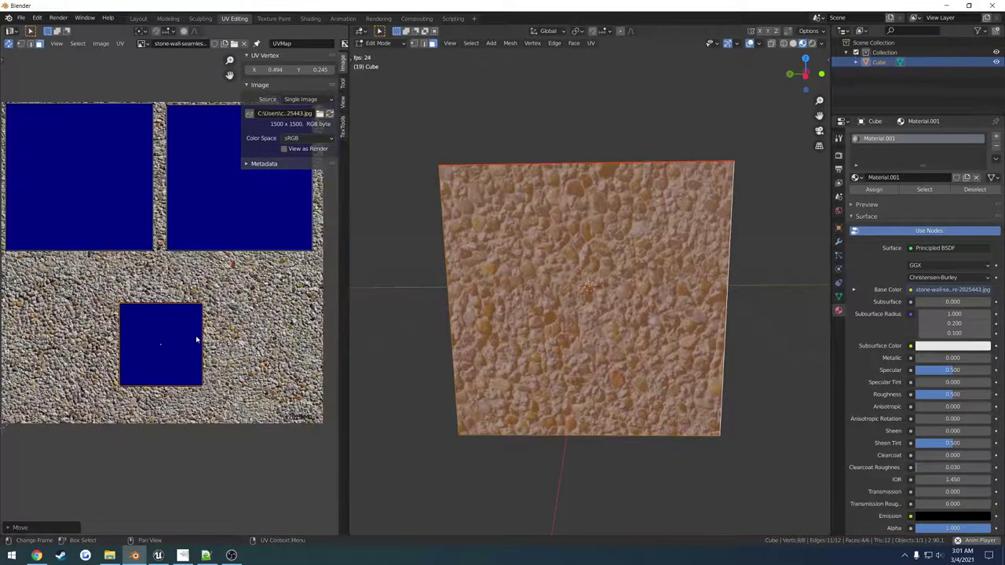
{"action": "left_click", "coordinate": [174, 343]}
{"action": "key", "text": "g"}
{"action": "right_click", "coordinate": [254, 340]}
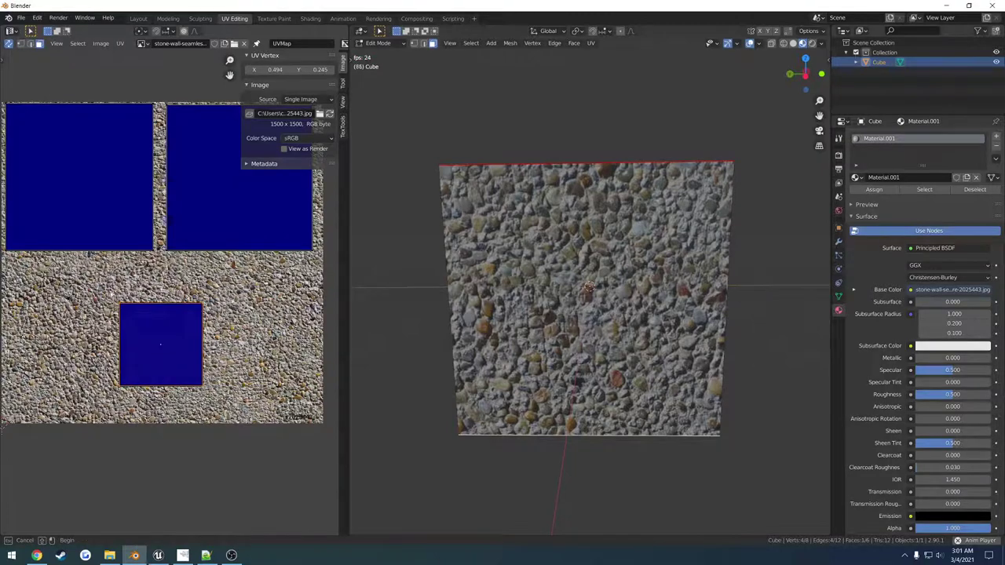
{"action": "key", "text": "ctrl+z"}
Step: Move the four stacked small UV squares together into the texture's lower-right corner, centred at about X 0.870, Y 0.129
{"action": "middle_click_drag", "start_coordinate": [192, 284], "coordinate": [160, 283]}
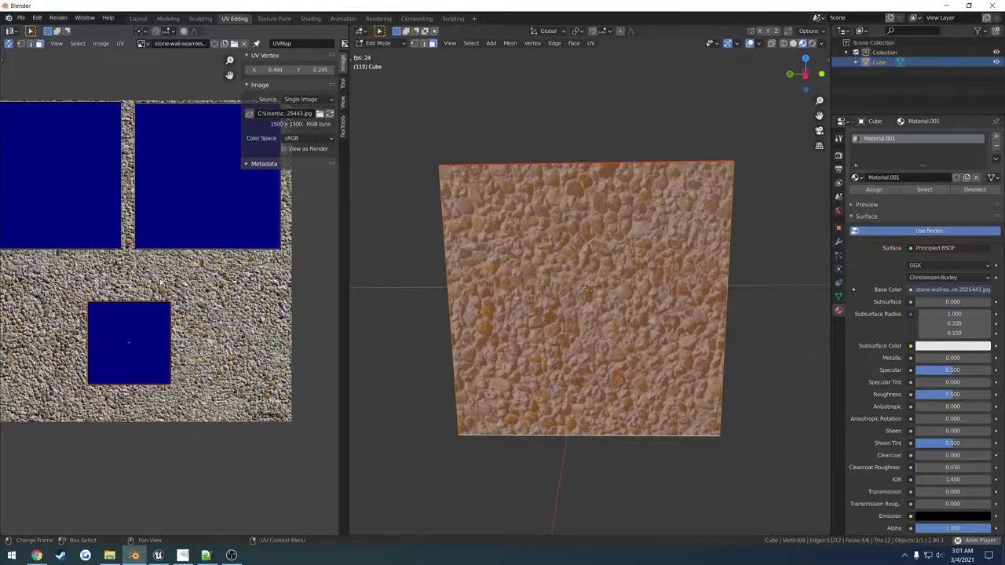
{"action": "key", "text": "g"}
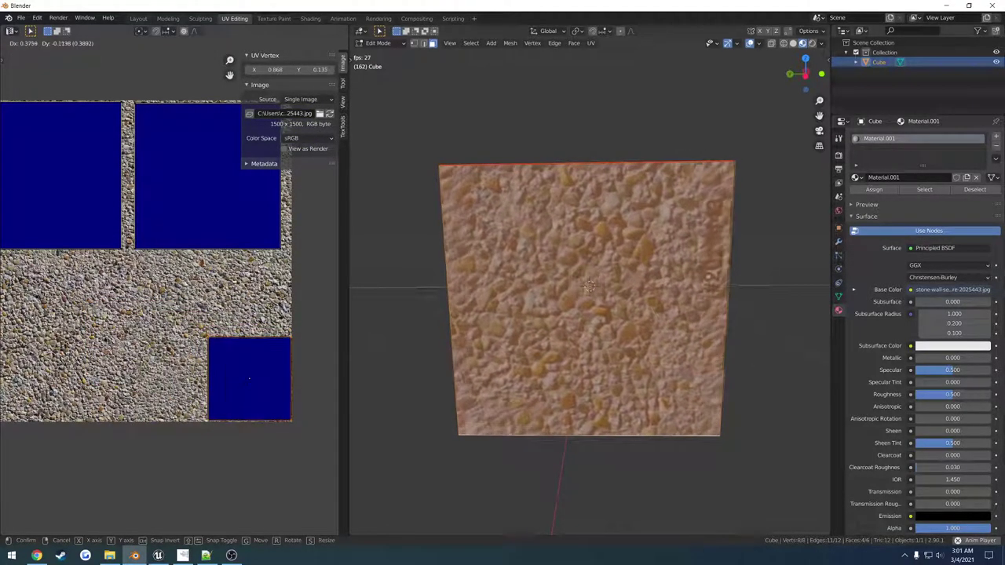
{"action": "left_click", "coordinate": [249, 381]}
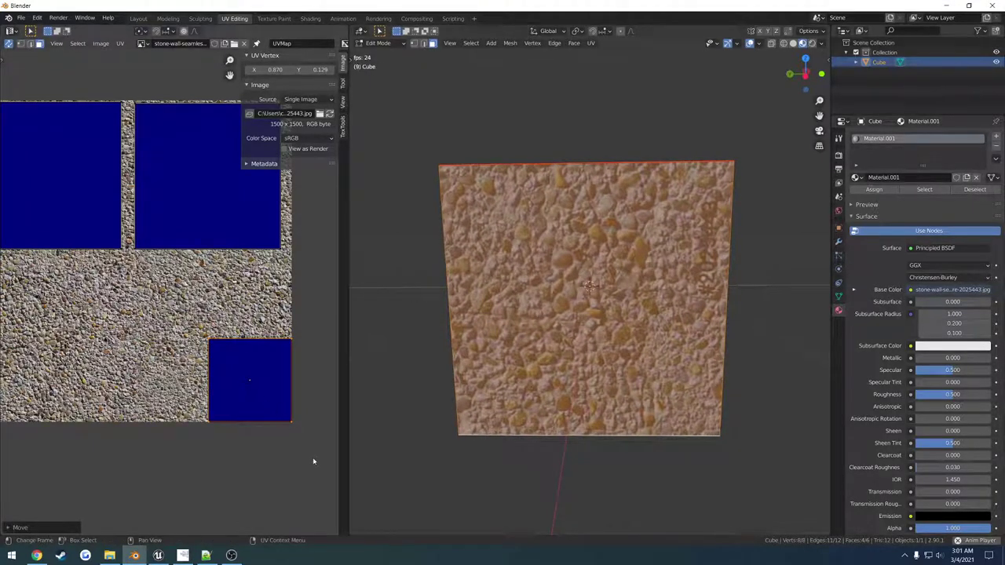
Step: Lower the right large UV island and enlarge it to fill the space above the stacked squares, centred at about X 0.737, Y 0.532
{"action": "scroll", "coordinate": [187, 303], "scroll_direction": "down", "scroll_amount": 1}
{"action": "middle_click_drag", "start_coordinate": [184, 292], "coordinate": [187, 321]}
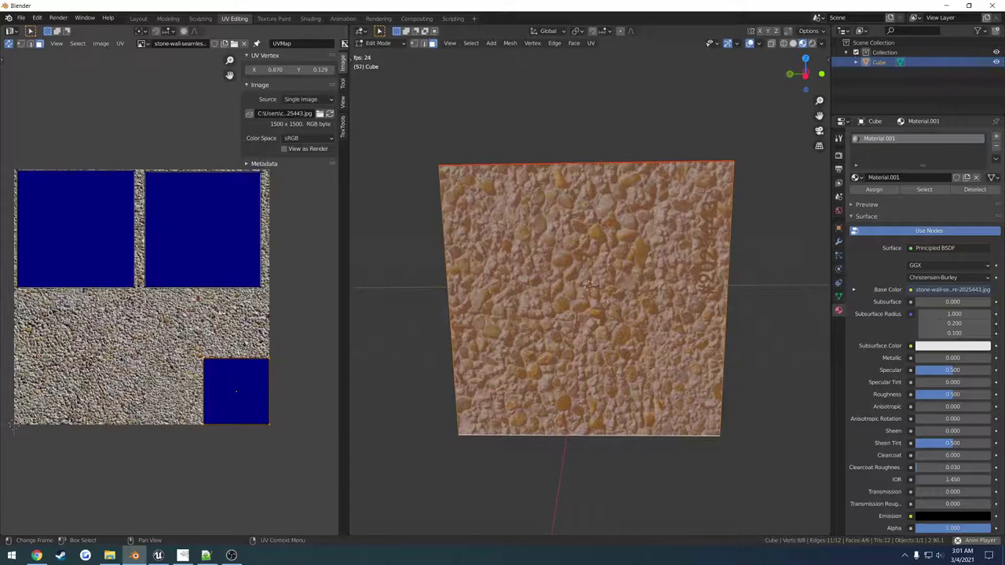
{"action": "left_click", "coordinate": [178, 171]}
{"action": "key", "text": "g"}
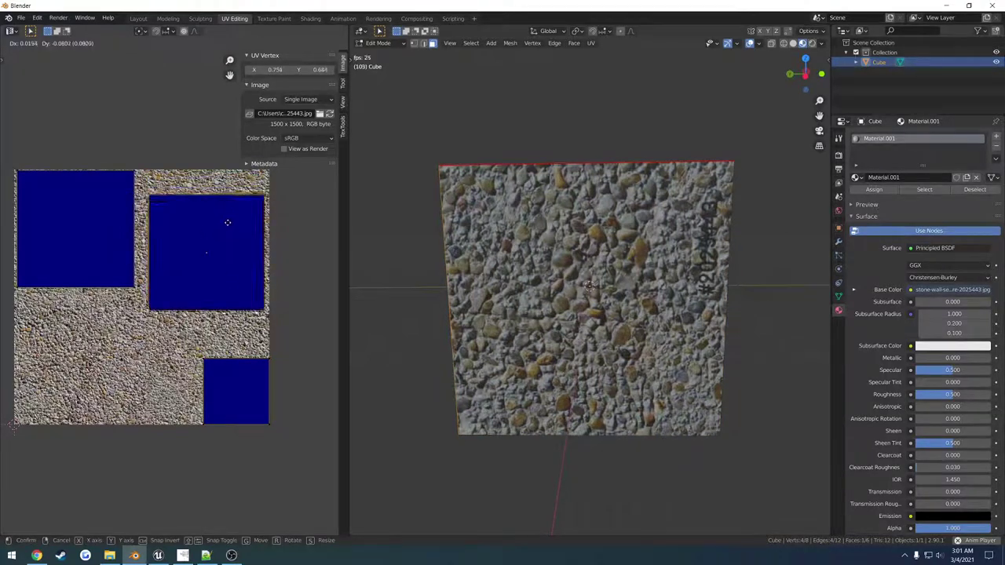
{"action": "left_click", "coordinate": [229, 243]}
{"action": "key", "text": "g"}
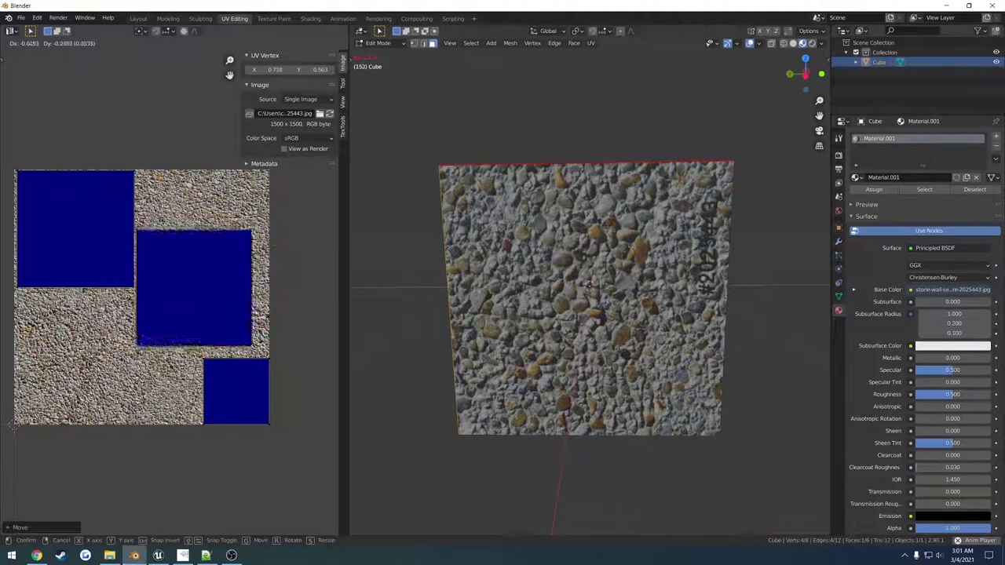
{"action": "key", "text": "s"}
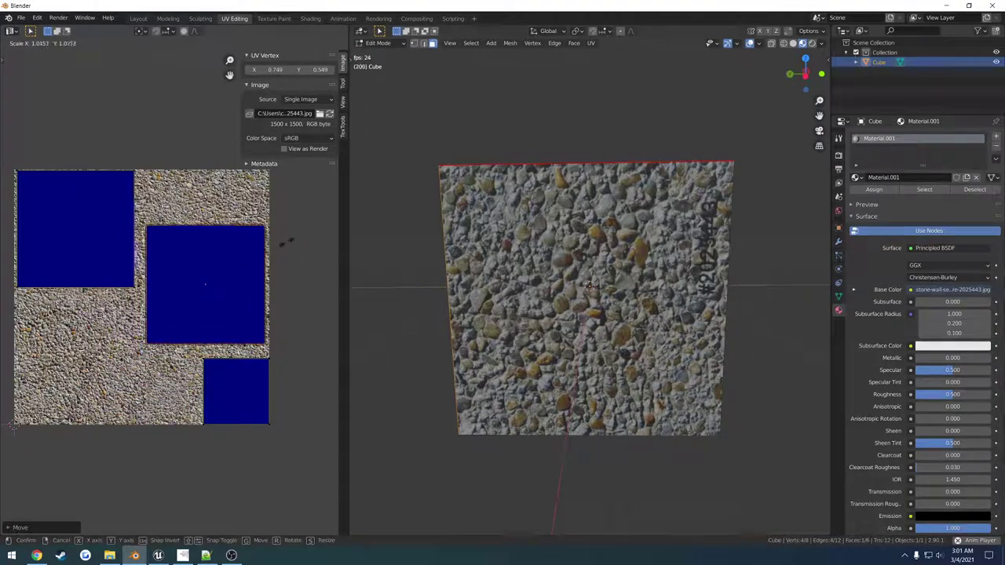
{"action": "left_click", "coordinate": [289, 245]}
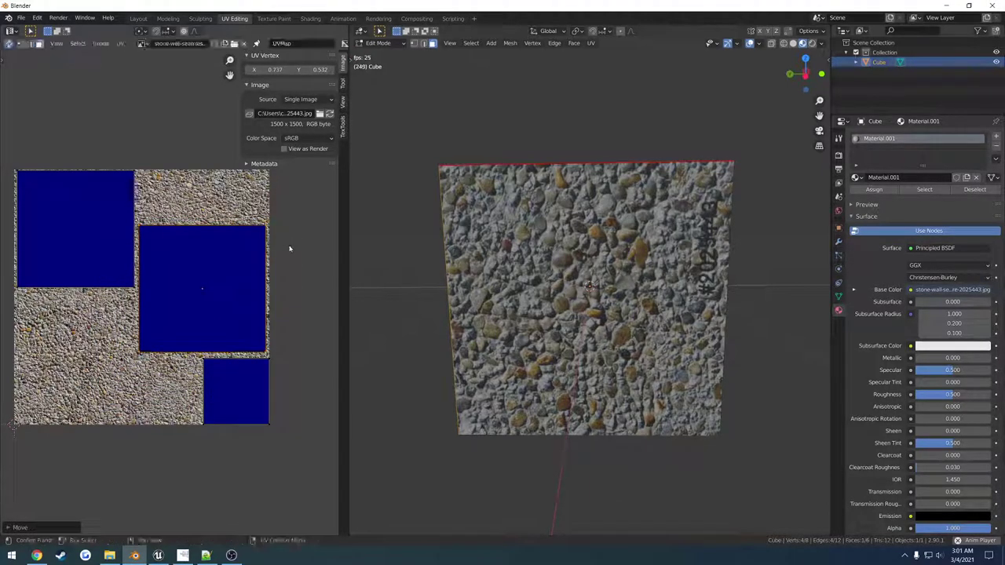
{"action": "key", "text": "s"}
{"action": "left_click", "coordinate": [292, 245]}
Step: Enlarge the upper-left UV island slightly and move it to fit inside the texture at about X 0.241, Y 0.751
{"action": "left_click_drag", "start_coordinate": [130, 311], "coordinate": [48, 154]}
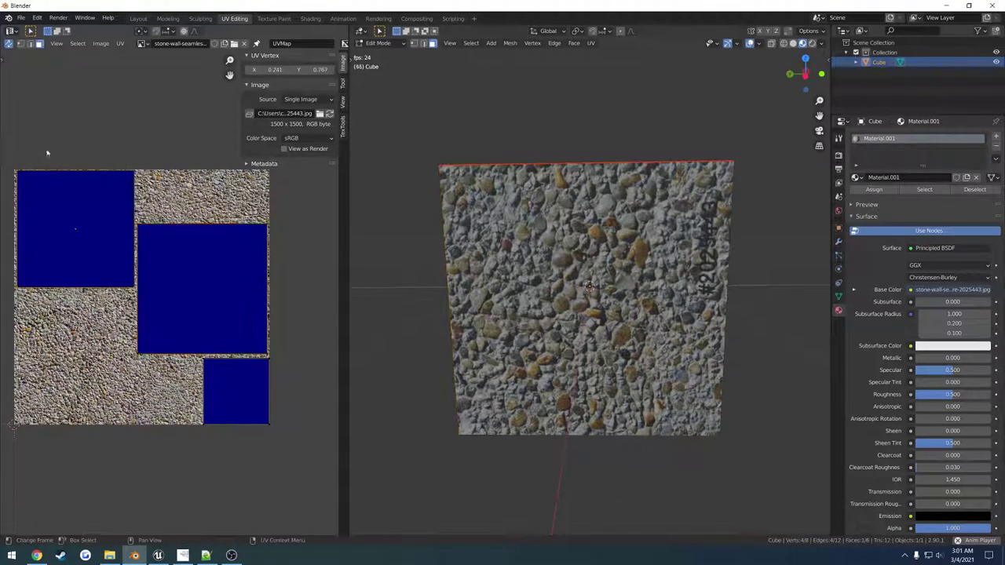
{"action": "key", "text": "s"}
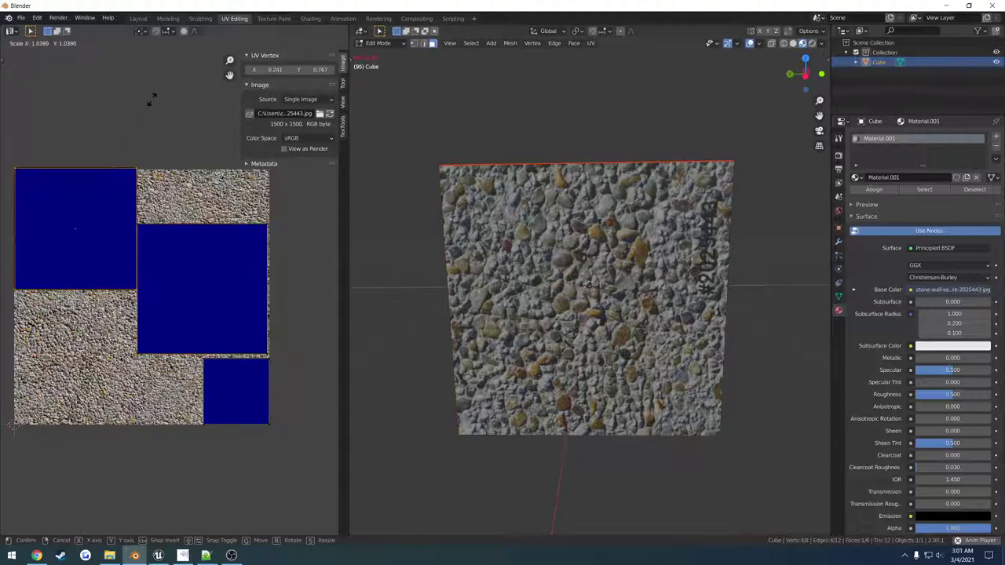
{"action": "left_click", "coordinate": [135, 111]}
{"action": "key", "text": "g"}
{"action": "left_click", "coordinate": [135, 118]}
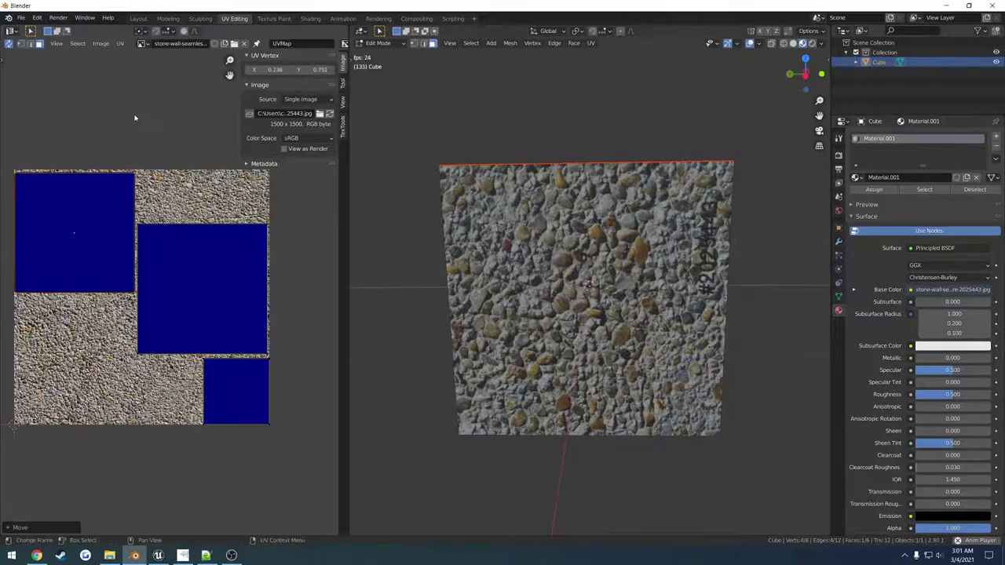
{"action": "key", "text": "g"}
{"action": "left_click", "coordinate": [168, 242]}
{"action": "key", "text": "b"}
{"action": "left_click_drag", "start_coordinate": [282, 445], "coordinate": [215, 368]}
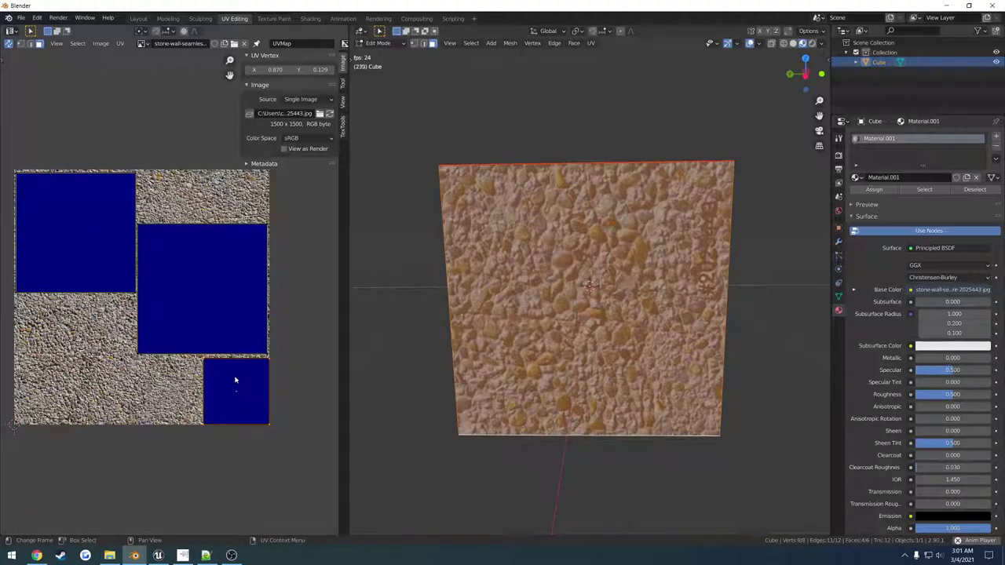
{"action": "left_click_drag", "start_coordinate": [300, 354], "coordinate": [193, 264]}
{"action": "key", "text": "g"}
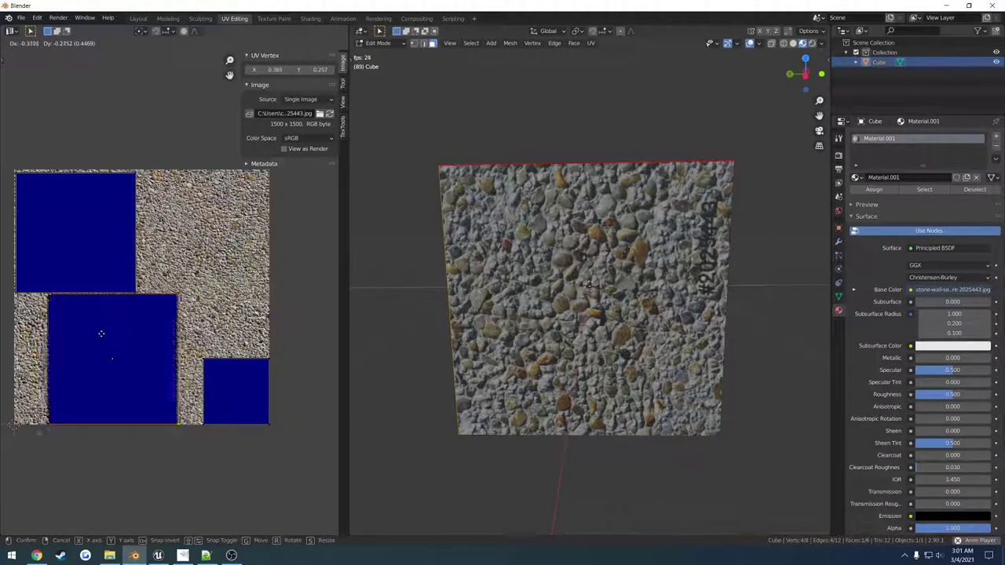
{"action": "left_click", "coordinate": [194, 265]}
Step: Shrink the four stacked UV squares and move them tight into the texture's lower-right corner, at about X 0.927, Y 0.080
{"action": "middle_click_drag", "start_coordinate": [181, 284], "coordinate": [226, 287]}
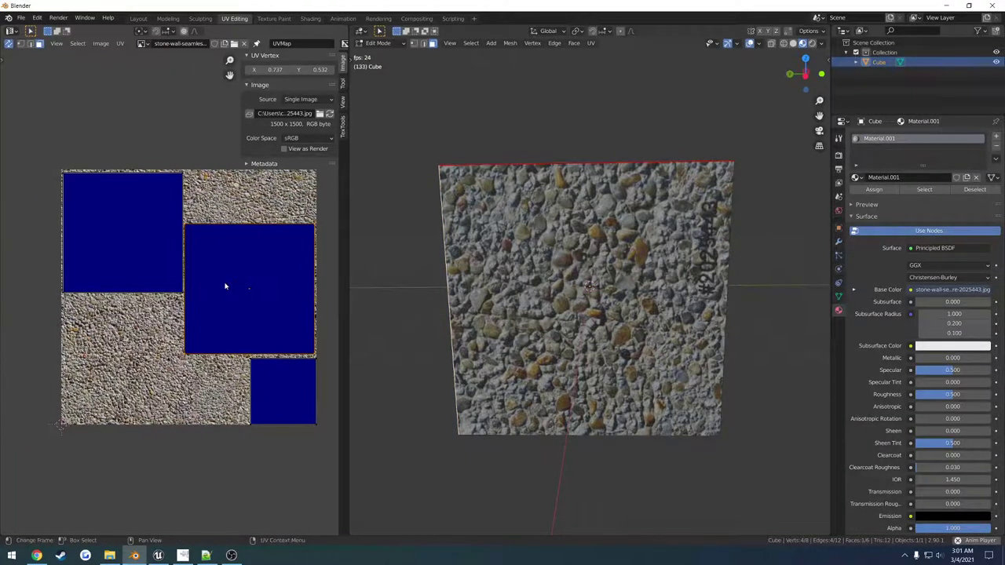
{"action": "middle_click_drag", "start_coordinate": [620, 314], "coordinate": [662, 341]}
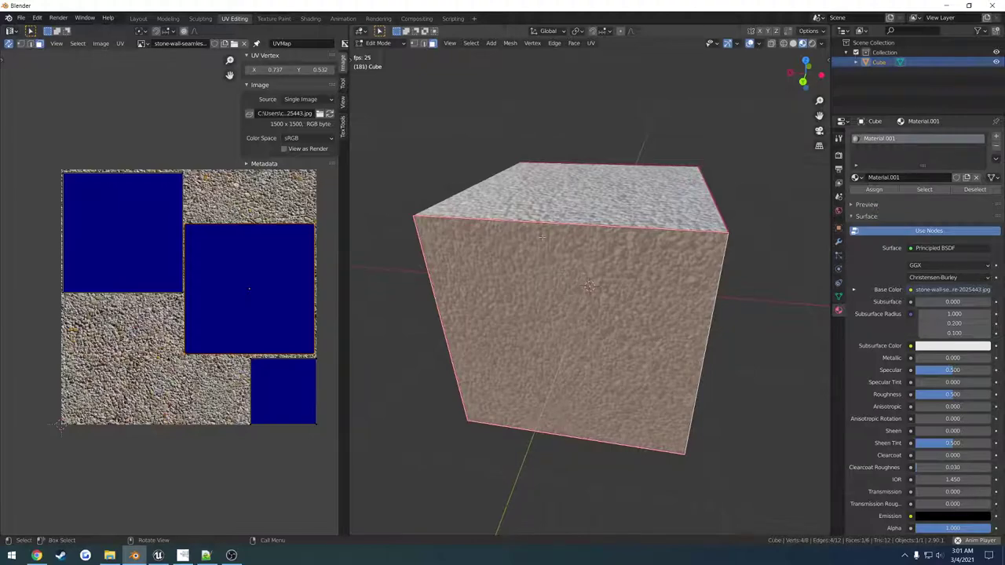
{"action": "left_click", "coordinate": [552, 206], "text": "shift"}
{"action": "middle_click_drag", "start_coordinate": [686, 305], "coordinate": [655, 275]}
{"action": "left_click", "coordinate": [603, 301]}
{"action": "left_click_drag", "start_coordinate": [323, 446], "coordinate": [246, 361]}
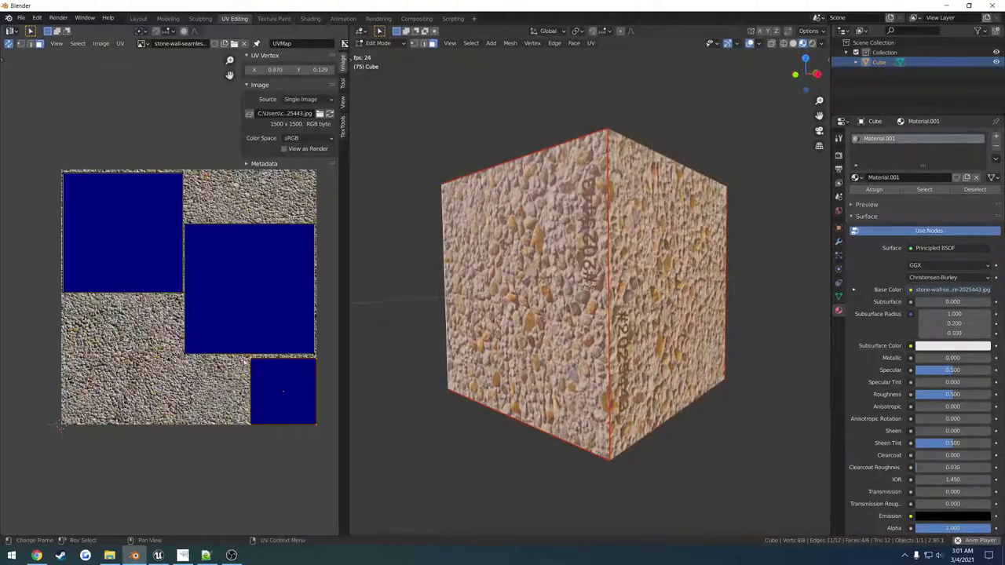
{"action": "key", "text": "s"}
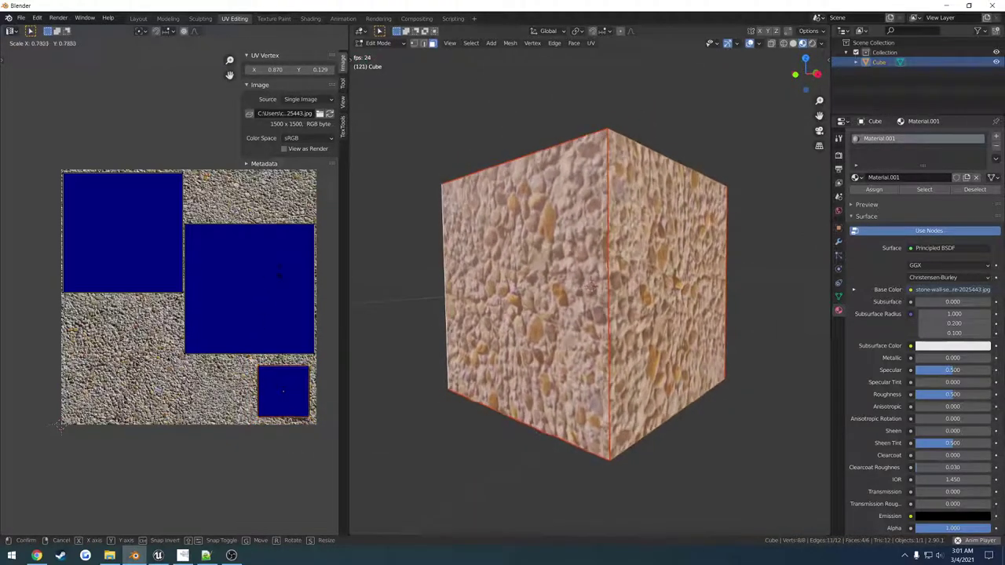
{"action": "left_click", "coordinate": [277, 309]}
{"action": "key", "text": "g"}
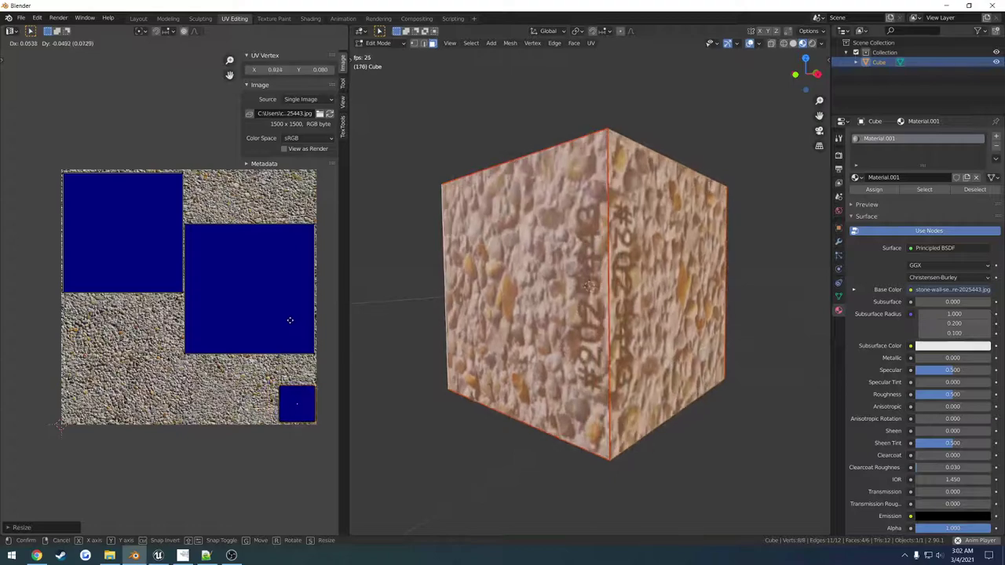
{"action": "left_click", "coordinate": [290, 323]}
{"action": "left_click", "coordinate": [259, 253]}
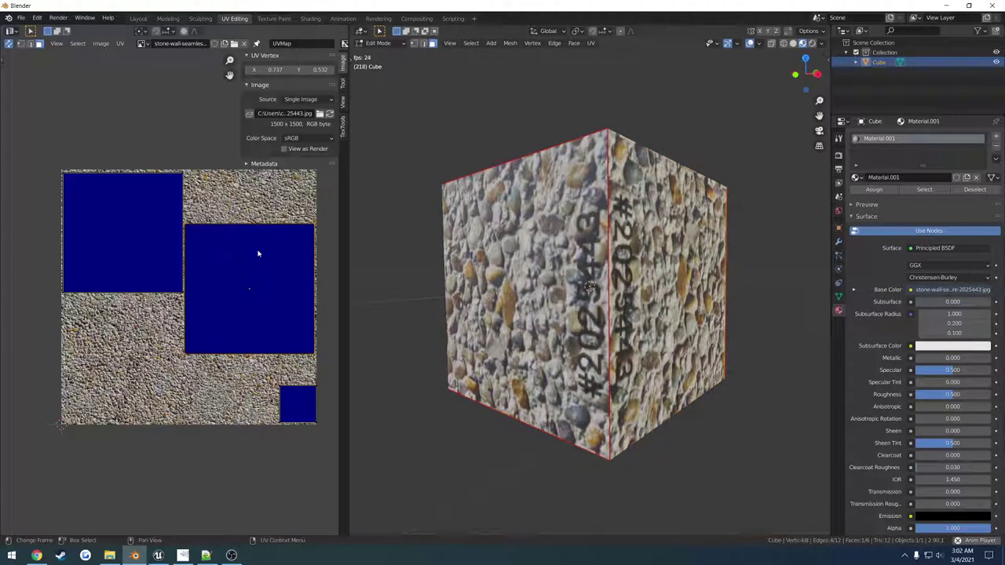
{"action": "key", "text": "g"}
{"action": "left_click", "coordinate": [257, 250]}
Step: Examine how the stone size on the cube's sides compares with its top face and the UV island sizes
{"action": "key", "text": "a"}
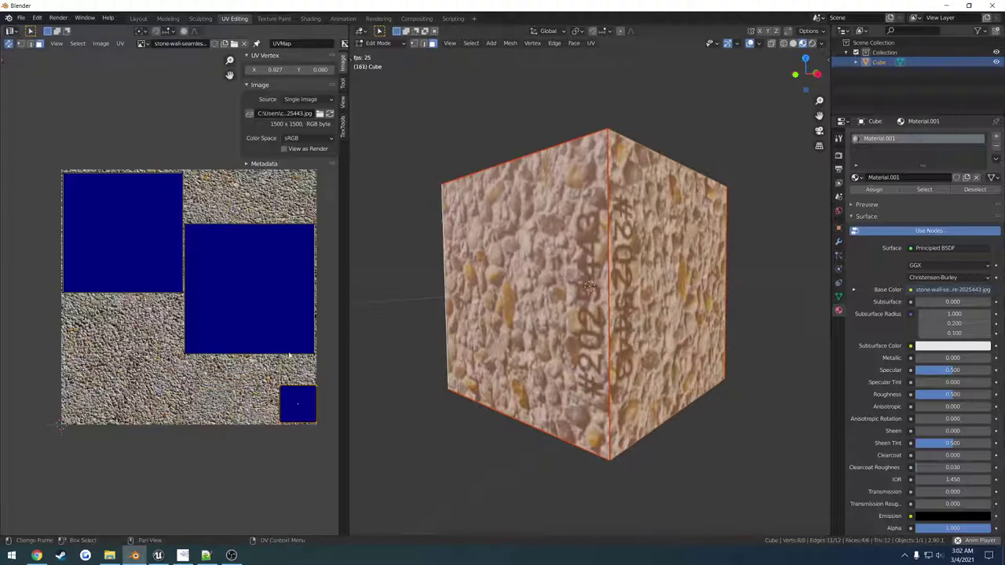
{"action": "scroll", "coordinate": [444, 311], "scroll_direction": "down", "scroll_amount": 2}
{"action": "middle_click_drag", "start_coordinate": [444, 311], "coordinate": [461, 346]}
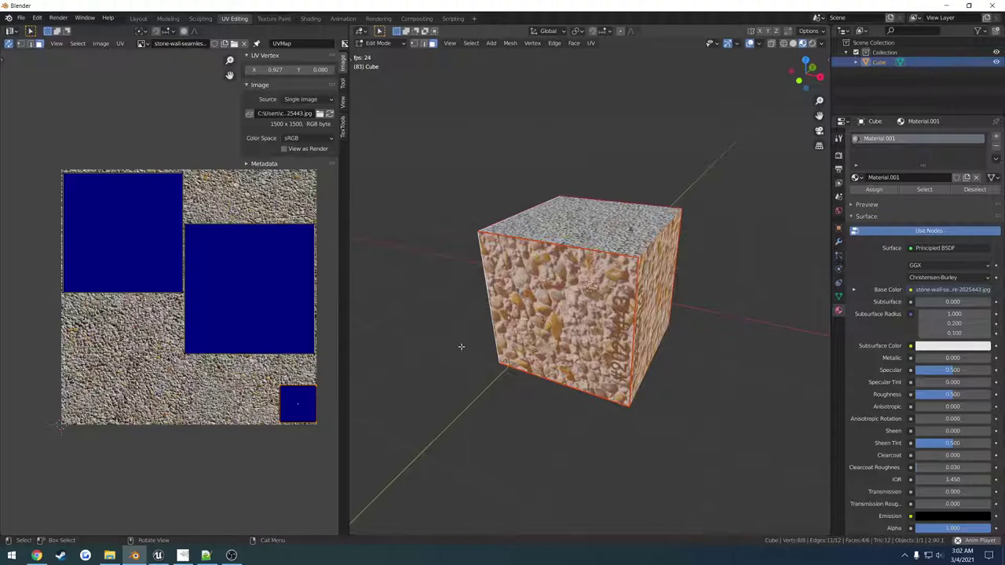
{"action": "scroll", "coordinate": [282, 370], "scroll_direction": "up", "scroll_amount": 1}
{"action": "scroll", "coordinate": [282, 370], "scroll_direction": "down", "scroll_amount": 2}
{"action": "middle_click_drag", "start_coordinate": [282, 350], "coordinate": [270, 322]}
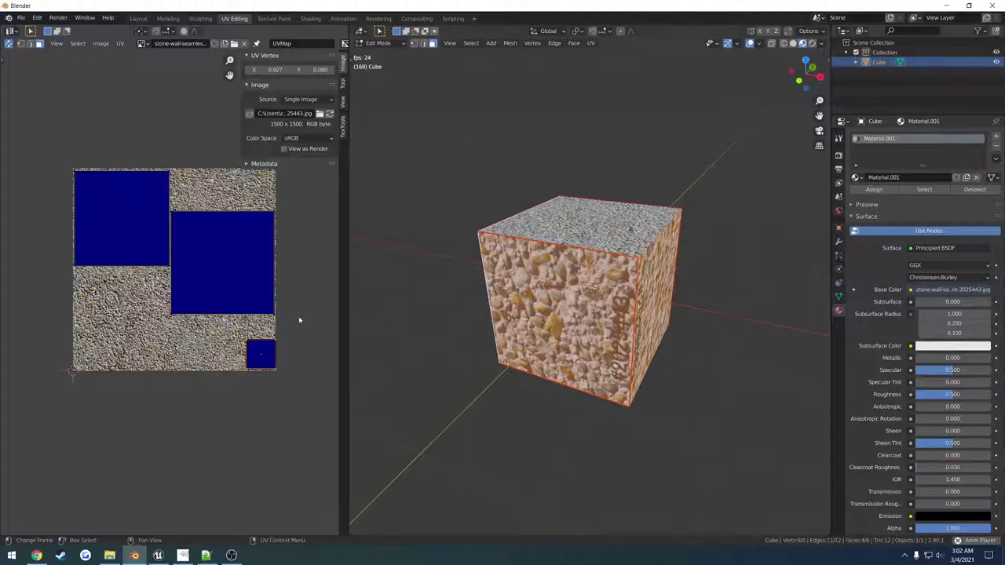
Step: Move the largest UV island to the texture's upper right at about X 0.773, Y 0.750 and resize it to match the upper-left island
{"action": "left_click_drag", "start_coordinate": [299, 317], "coordinate": [187, 255]}
{"action": "scroll", "coordinate": [227, 258], "scroll_direction": "up", "scroll_amount": 2}
{"action": "middle_click_drag", "start_coordinate": [272, 244], "coordinate": [243, 289]}
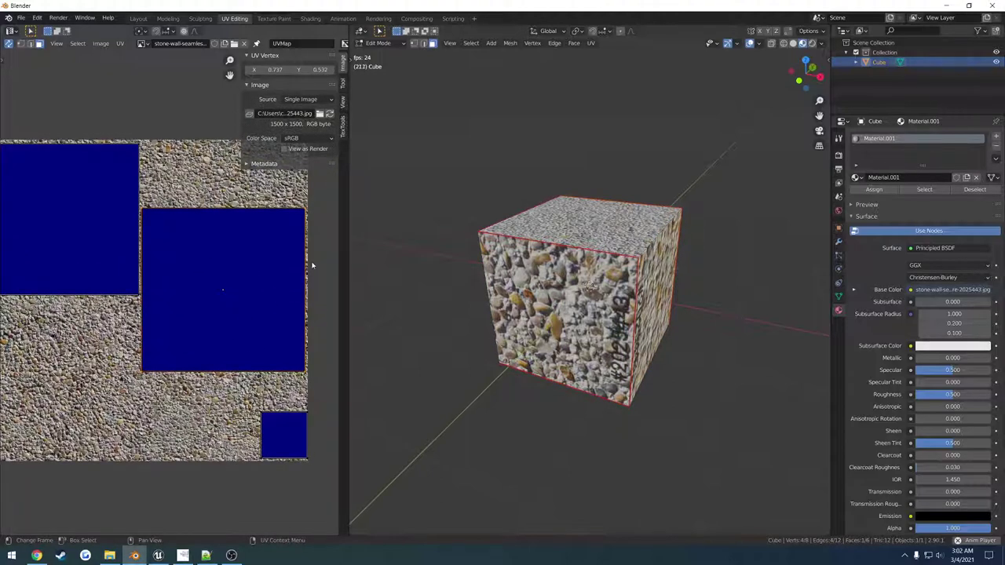
{"action": "key", "text": "s"}
{"action": "left_click", "coordinate": [267, 279]}
{"action": "key", "text": "g"}
{"action": "left_click", "coordinate": [279, 213]}
{"action": "middle_click_drag", "start_coordinate": [229, 245], "coordinate": [267, 248]}
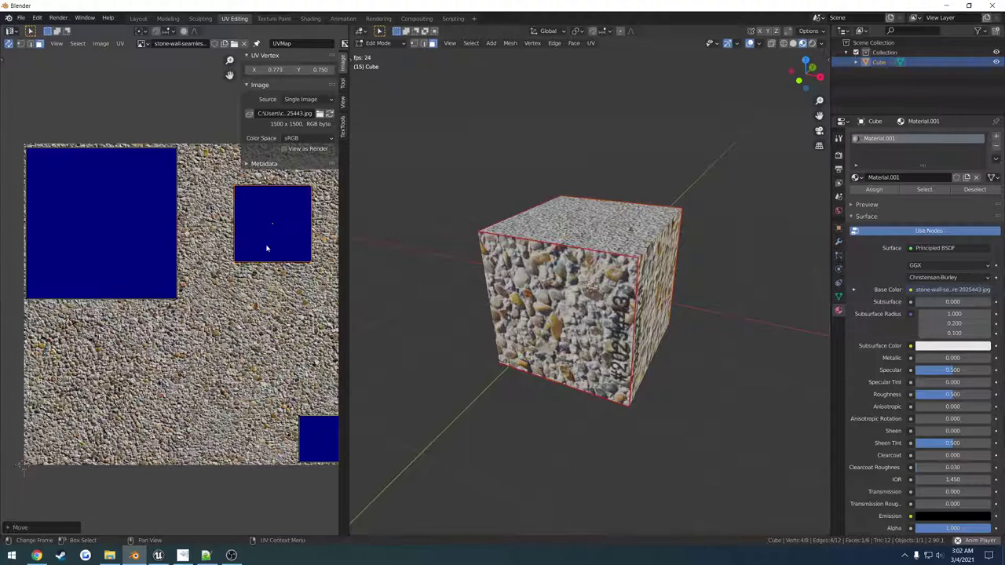
{"action": "key", "text": "s"}
{"action": "left_click", "coordinate": [260, 271]}
Step: Enlarge the upper-left UV island slightly and nudge the upper-right island back inside the texture's edge
{"action": "left_click", "coordinate": [121, 183]}
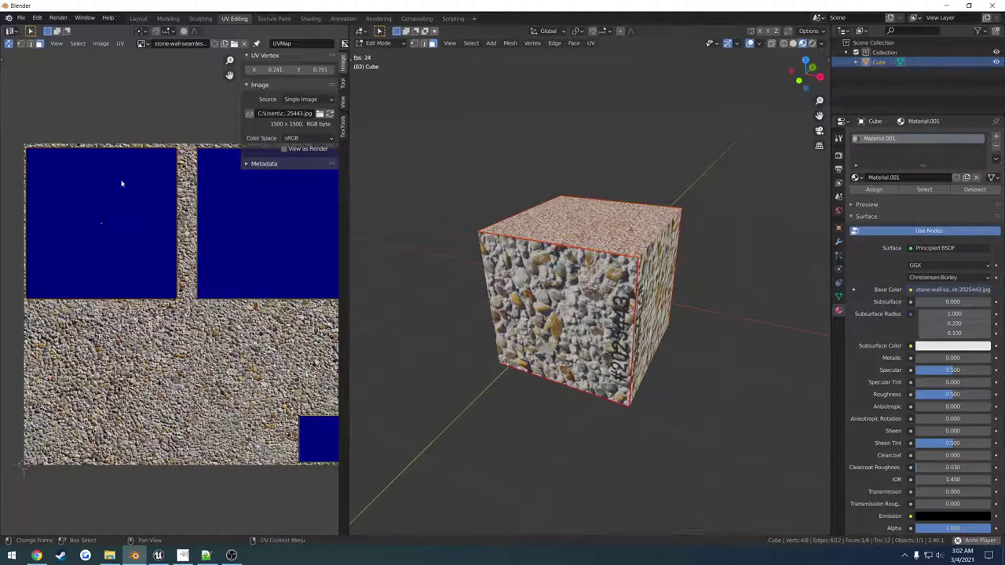
{"action": "middle_click_drag", "start_coordinate": [122, 184], "coordinate": [84, 203]}
{"action": "key", "text": "s"}
{"action": "left_click", "coordinate": [203, 301]}
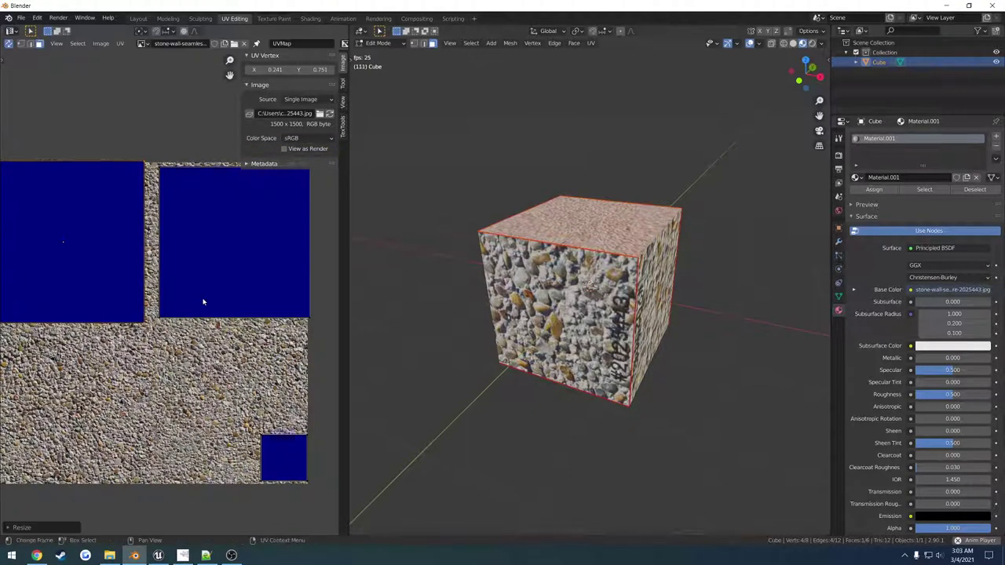
{"action": "scroll", "coordinate": [206, 305], "scroll_direction": "down", "scroll_amount": 2}
{"action": "scroll", "coordinate": [206, 305], "scroll_direction": "up", "scroll_amount": 1}
{"action": "left_click", "coordinate": [258, 287]}
{"action": "key", "text": "g"}
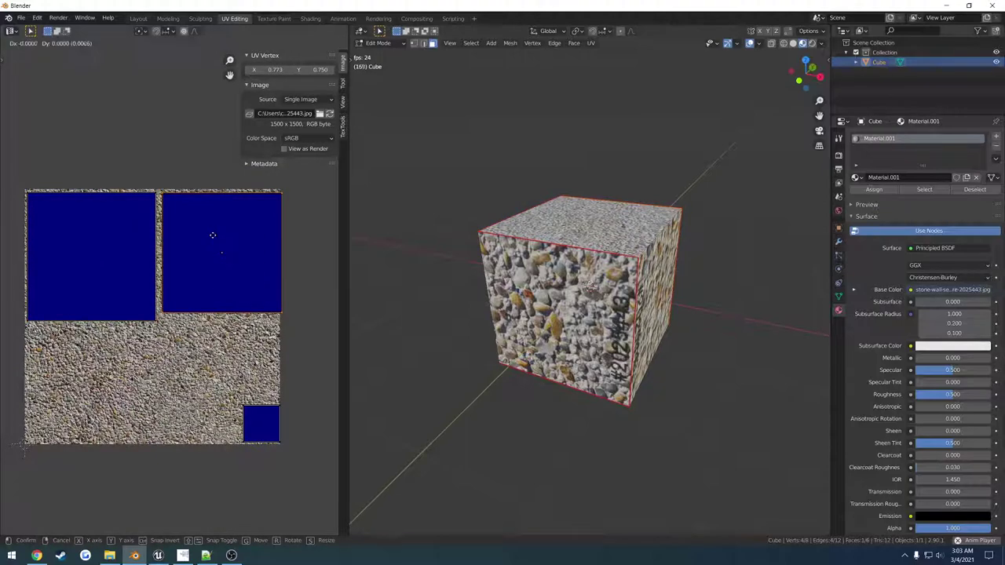
{"action": "left_click", "coordinate": [211, 238]}
Step: Select all four stacked small UV squares and move them to the middle of the texture's lower half
{"action": "middle_click_drag", "start_coordinate": [255, 305], "coordinate": [256, 262]}
{"action": "left_click_drag", "start_coordinate": [301, 331], "coordinate": [237, 402]}
{"action": "key", "text": "g"}
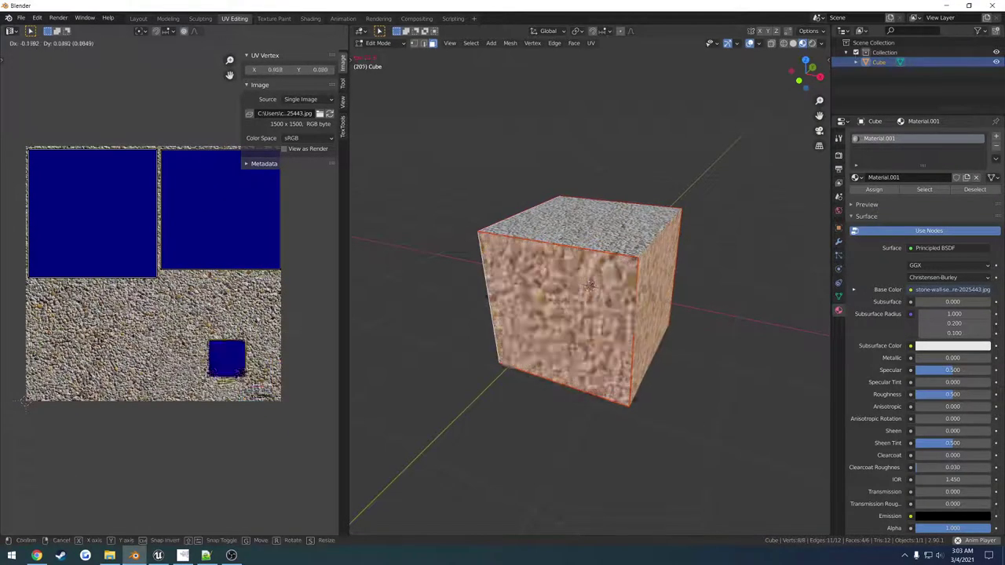
{"action": "left_click", "coordinate": [175, 348]}
Step: Pull one small UV square off the stack to the side and place it back exactly over the others
{"action": "left_click", "coordinate": [179, 349]}
{"action": "key", "text": "g"}
{"action": "left_click", "coordinate": [240, 362]}
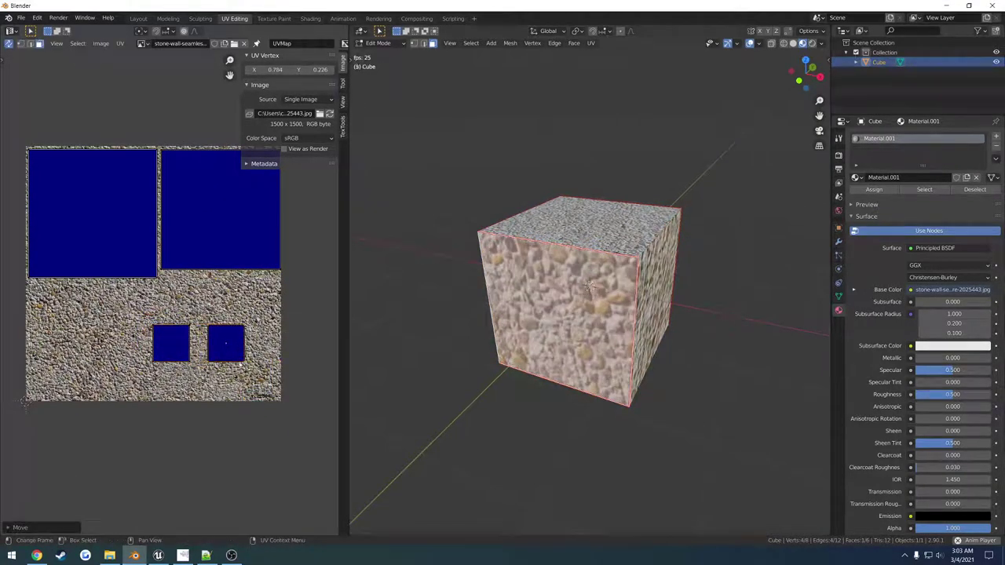
{"action": "scroll", "coordinate": [240, 365], "scroll_direction": "up", "scroll_amount": 2}
{"action": "middle_click_drag", "start_coordinate": [256, 336], "coordinate": [238, 315]}
{"action": "key", "text": "g"}
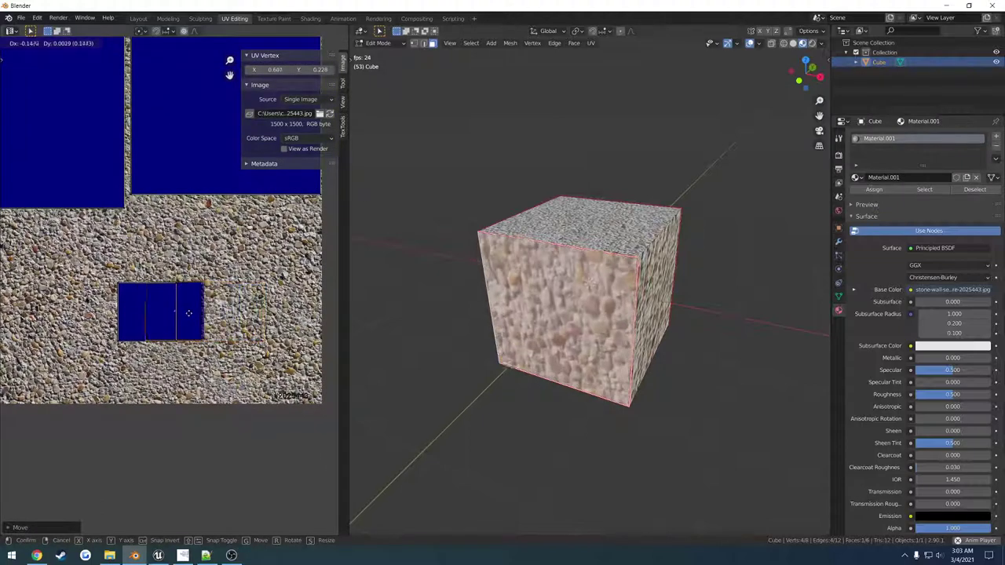
{"action": "left_click", "coordinate": [166, 314]}
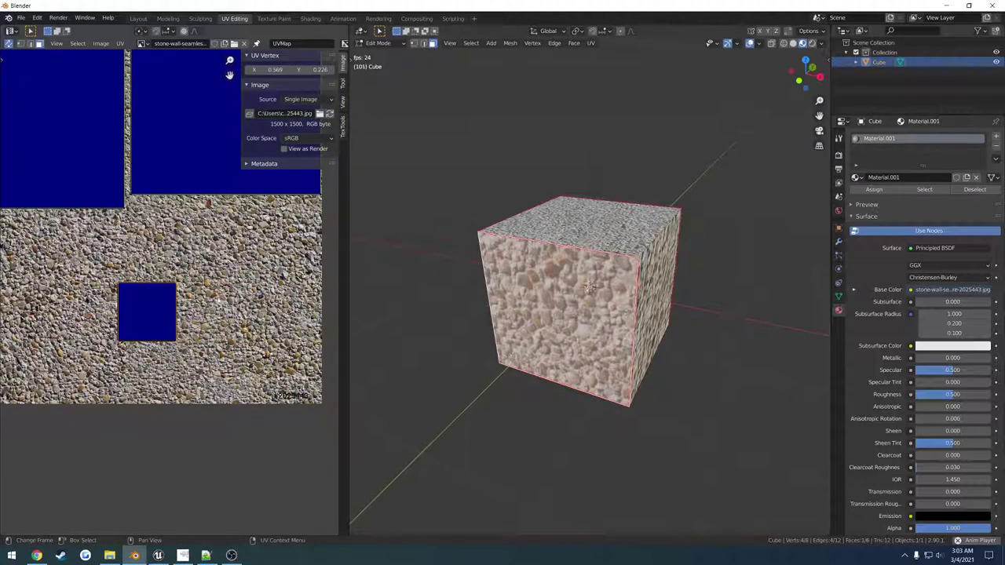
Step: Scale up the single selected UV square on top of the stack
{"action": "key", "text": "s"}
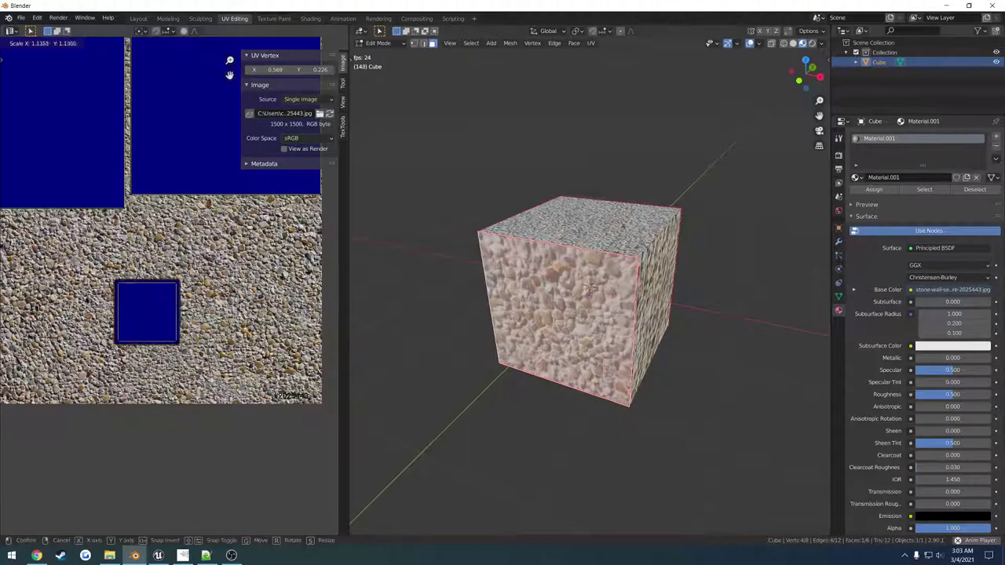
Step: Enlarge the small UV square in the lower half of the texture about 3 times and nudge it inside the image
{"action": "right_click", "coordinate": [286, 299]}
{"action": "left_click_drag", "start_coordinate": [103, 358], "coordinate": [195, 262]}
{"action": "key", "text": "s"}
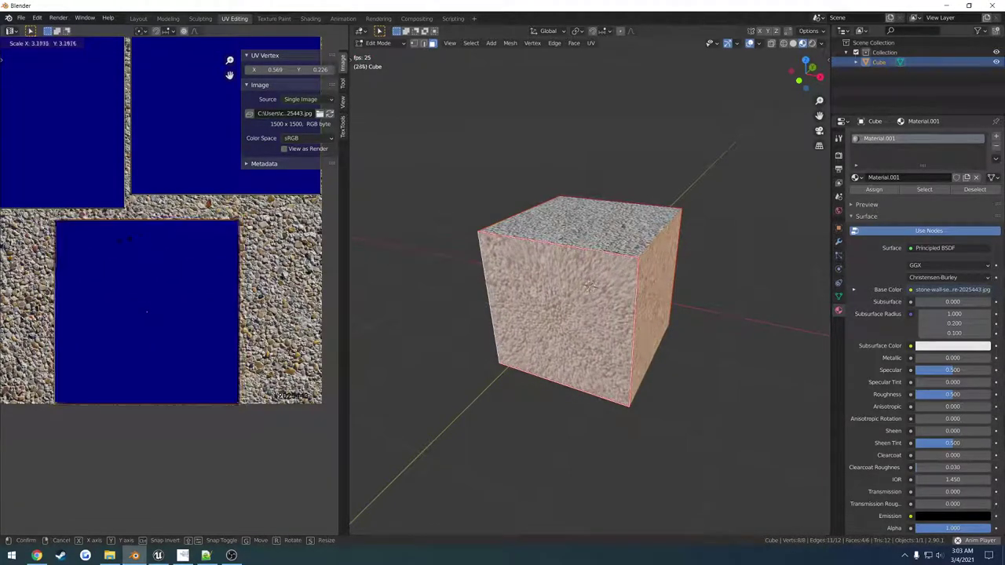
{"action": "left_click", "coordinate": [120, 245]}
{"action": "key", "text": "g"}
{"action": "left_click", "coordinate": [118, 236]}
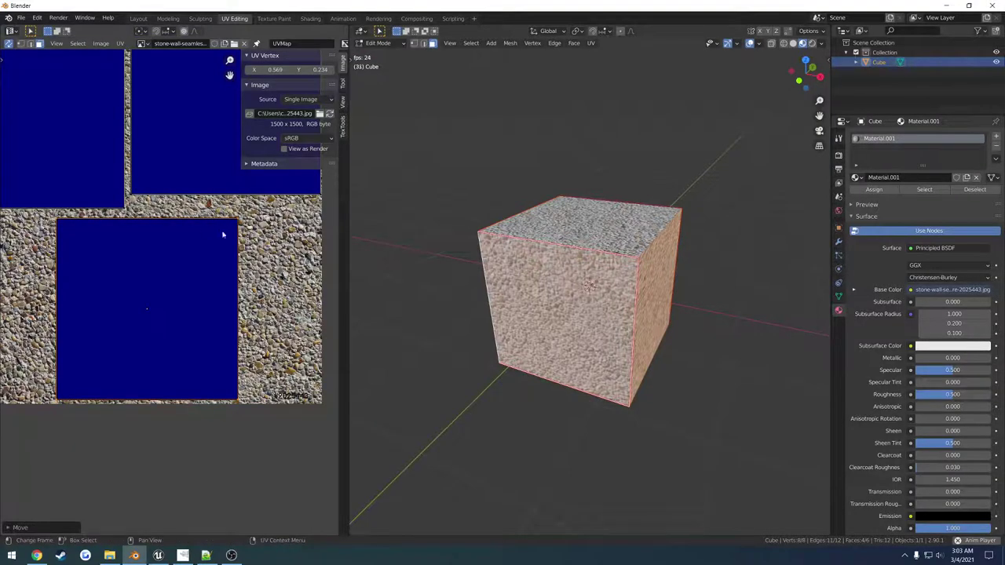
Step: Examine the pebble texture on the cube's side faces and the overall UV layout
{"action": "left_click", "coordinate": [457, 316]}
{"action": "scroll", "coordinate": [516, 297], "scroll_direction": "up", "scroll_amount": 2}
{"action": "mouse_move", "coordinate": [516, 296]}
{"action": "middle_mouse_down"}
{"action": "mouse_move", "coordinate": [478, 309]}
{"action": "mouse_move", "coordinate": [426, 298]}
{"action": "middle_mouse_up"}
{"action": "mouse_move", "coordinate": [606, 287]}
{"action": "middle_mouse_down"}
{"action": "mouse_move", "coordinate": [560, 285]}
{"action": "mouse_move", "coordinate": [748, 299]}
{"action": "mouse_move", "coordinate": [743, 225]}
{"action": "middle_mouse_up"}
{"action": "middle_click_drag", "start_coordinate": [511, 275], "coordinate": [664, 316]}
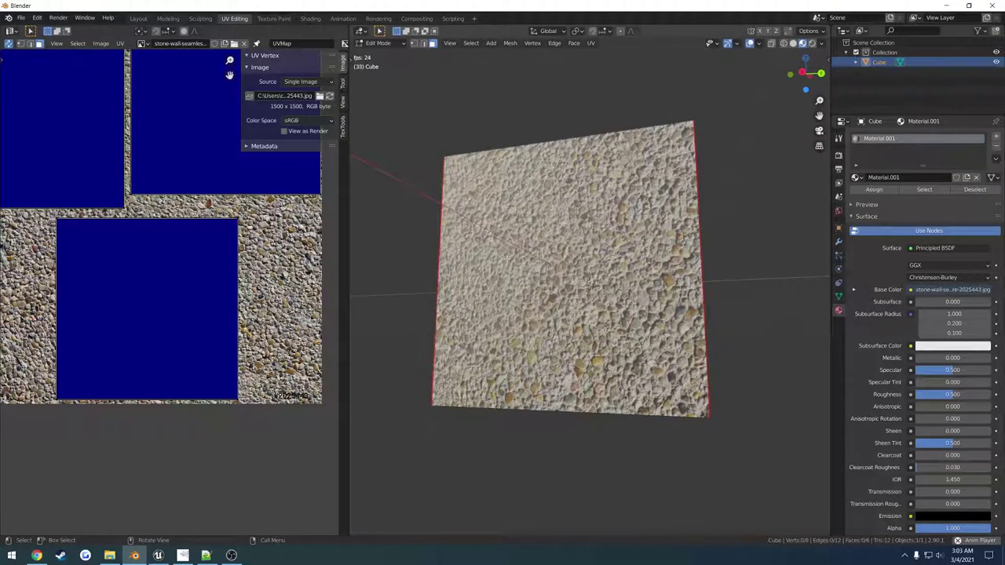
{"action": "scroll", "coordinate": [265, 265], "scroll_direction": "down", "scroll_amount": 2}
{"action": "middle_click_drag", "start_coordinate": [235, 246], "coordinate": [242, 271]}
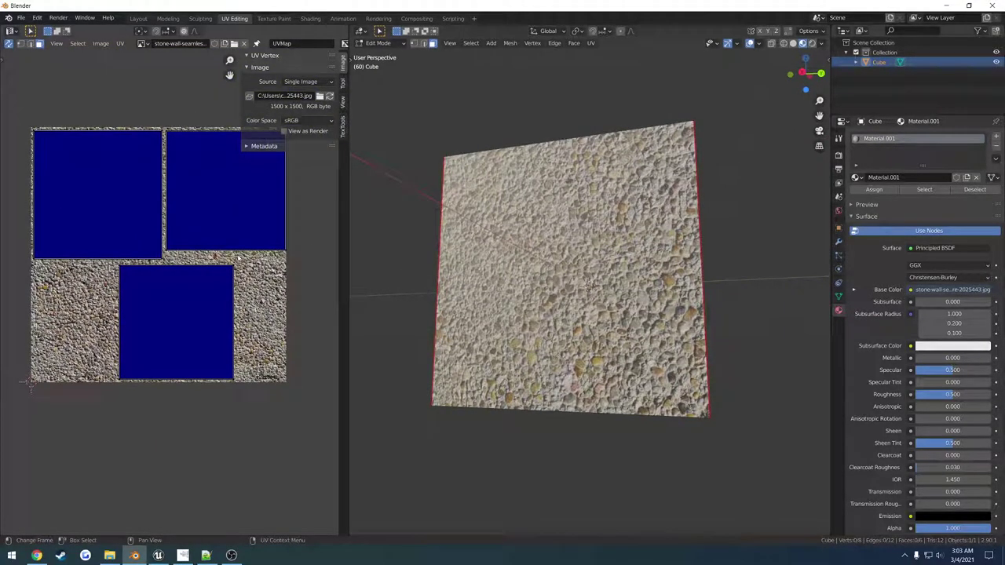
Step: Move the two upper UV squares together below the texture image
{"action": "key", "text": "n"}
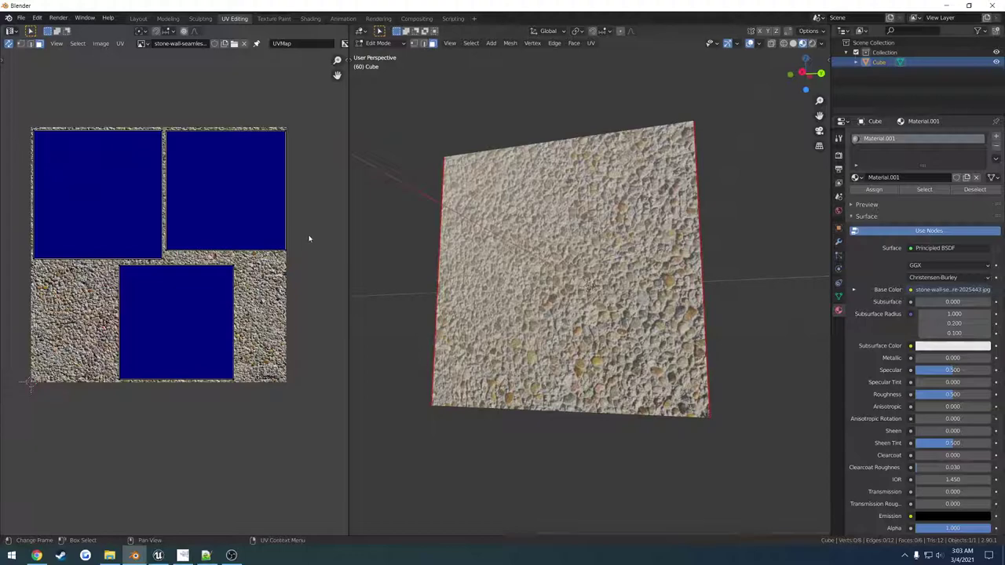
{"action": "left_click_drag", "start_coordinate": [309, 238], "coordinate": [52, 161]}
{"action": "scroll", "coordinate": [133, 162], "scroll_direction": "down", "scroll_amount": 2}
{"action": "key", "text": "g"}
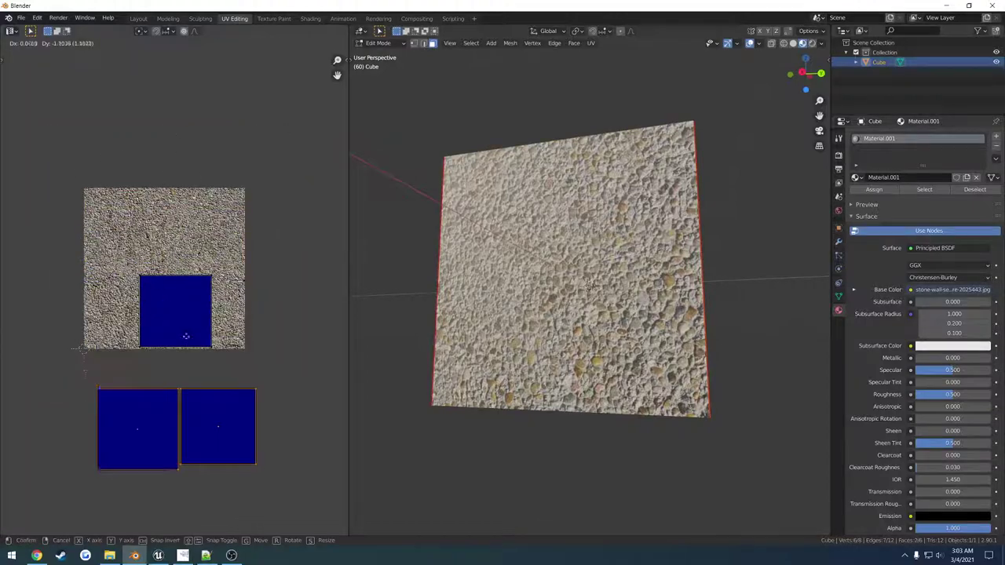
{"action": "left_click", "coordinate": [185, 362]}
Step: Centre the remaining UV square at X 0.5, Y 0.5 and scale it up to fill the texture
{"action": "left_click_drag", "start_coordinate": [256, 352], "coordinate": [130, 267]}
{"action": "scroll", "coordinate": [242, 294], "scroll_direction": "up", "scroll_amount": 2}
{"action": "key", "text": "g"}
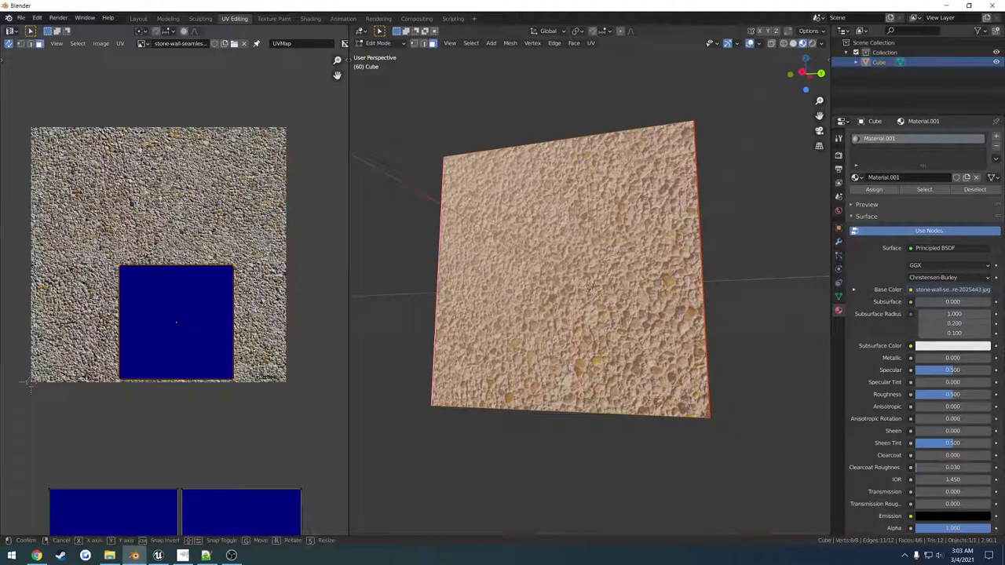
{"action": "right_click", "coordinate": [238, 228]}
{"action": "key", "text": "n"}
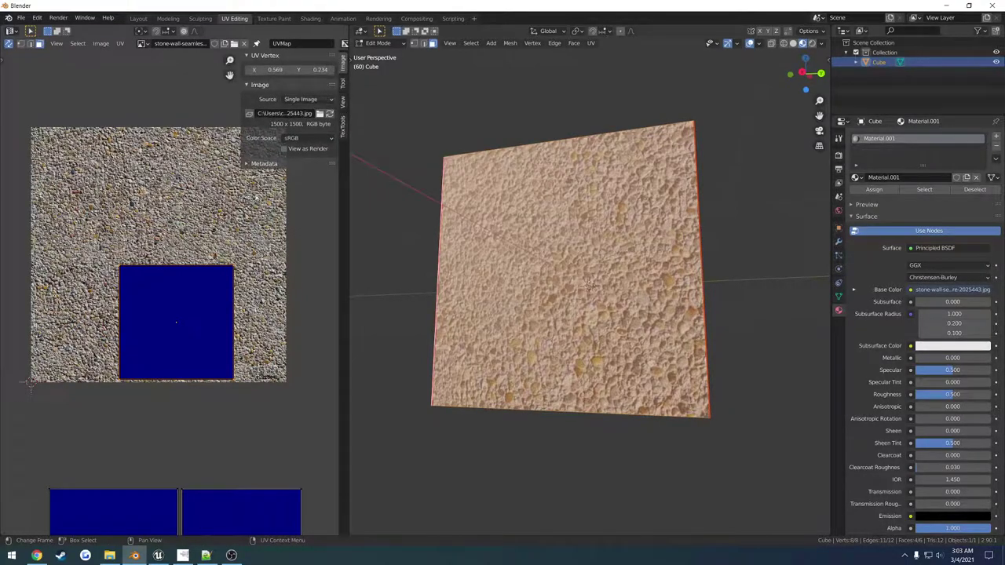
{"action": "type", "text": "0.5"}
{"action": "key", "text": "Tab"}
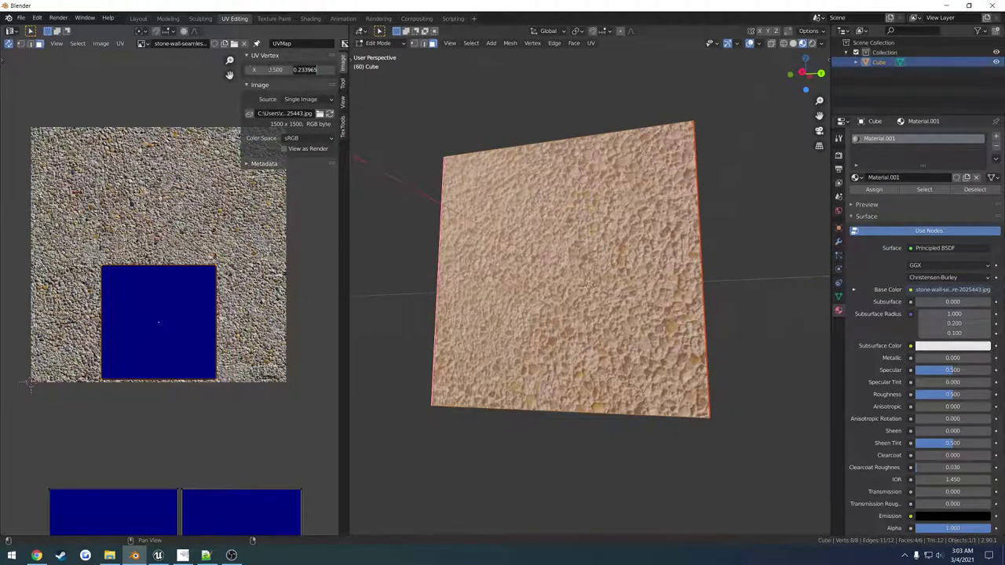
{"action": "type", "text": "0.5"}
{"action": "key", "text": "Return"}
{"action": "key", "text": "s"}
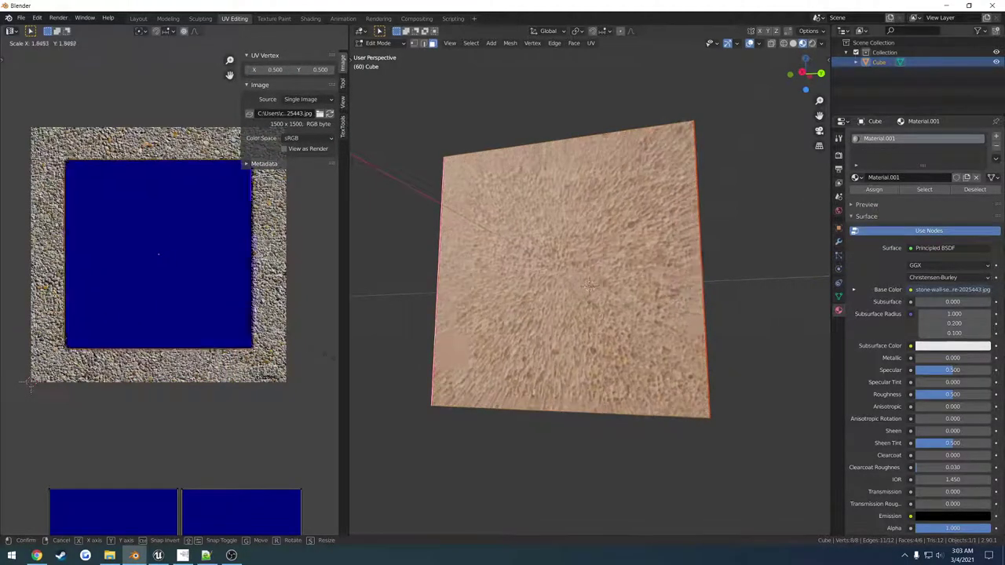
{"action": "left_click", "coordinate": [56, 386]}
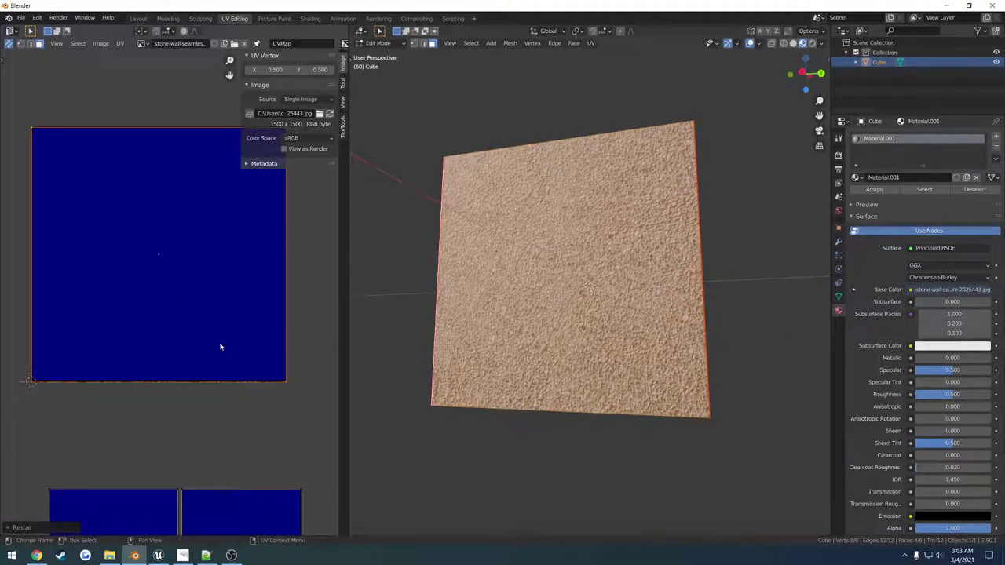
Step: Examine the corner fit of the enlarged UV square and the texture's appearance on the cube's faces
{"action": "middle_click_drag", "start_coordinate": [281, 338], "coordinate": [239, 377], "text": "shift"}
{"action": "middle_click_drag", "start_coordinate": [245, 436], "coordinate": [202, 296], "text": "shift"}
{"action": "scroll", "coordinate": [236, 352], "scroll_direction": "up", "scroll_amount": 5}
{"action": "scroll", "coordinate": [128, 285], "scroll_direction": "down", "scroll_amount": 2}
{"action": "left_click", "coordinate": [266, 334]}
{"action": "middle_click_drag", "start_coordinate": [267, 323], "coordinate": [251, 305]}
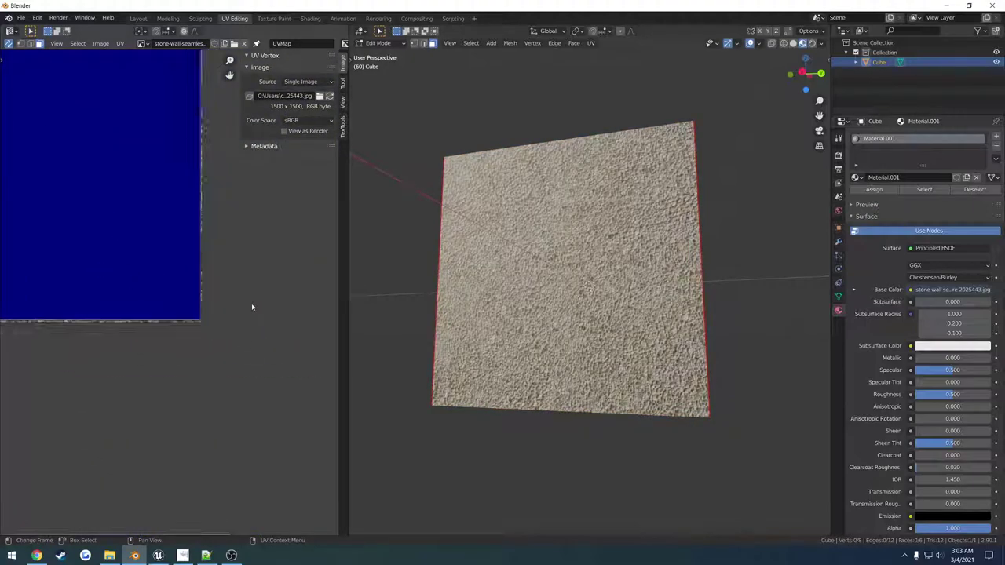
{"action": "scroll", "coordinate": [172, 289], "scroll_direction": "down", "scroll_amount": 6}
{"action": "middle_click_drag", "start_coordinate": [170, 253], "coordinate": [211, 282]}
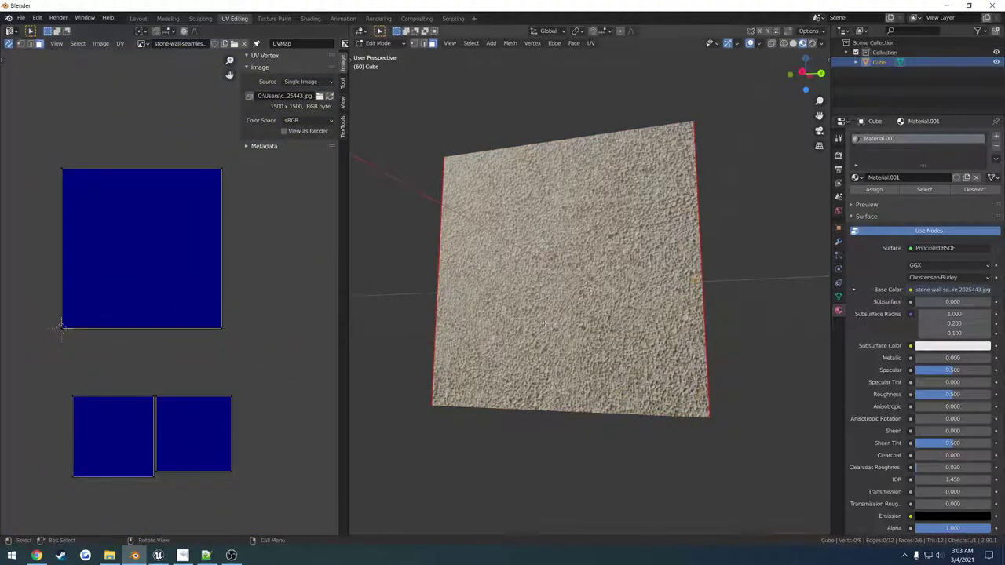
{"action": "middle_click_drag", "start_coordinate": [565, 314], "coordinate": [511, 259]}
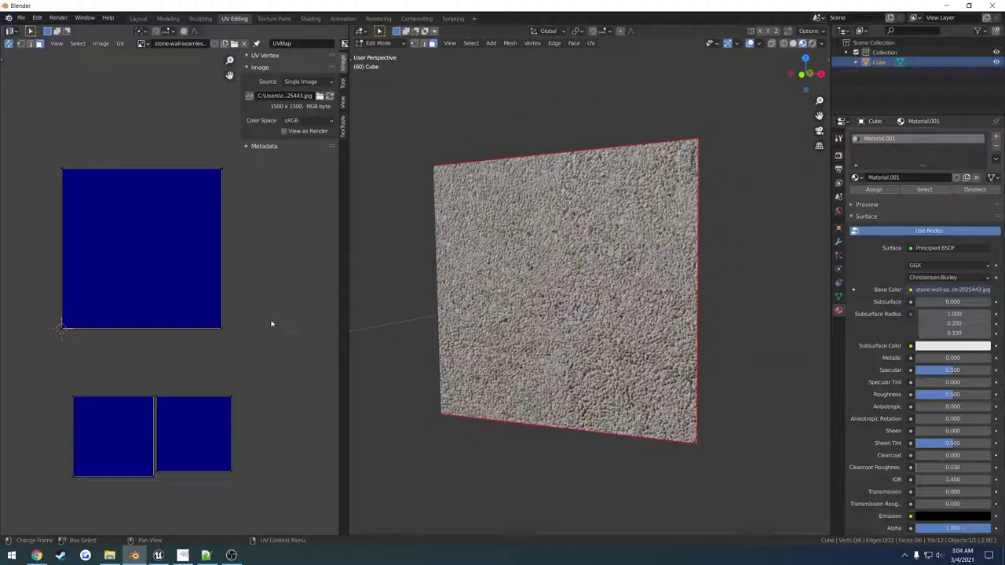
Step: Undo the scaling and centring of the lower UV square and the move of the two upper squares
{"action": "key", "text": "ctrl+z"}
{"action": "key", "text": "ctrl+z"}
{"action": "key", "text": "ctrl+z"}
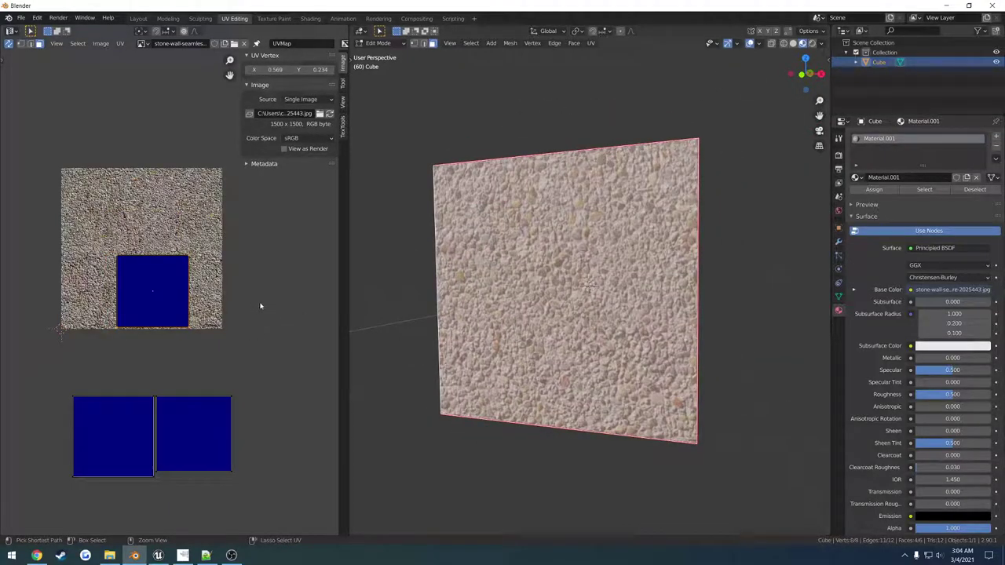
{"action": "key", "text": "ctrl+z"}
{"action": "key", "text": "ctrl+z"}
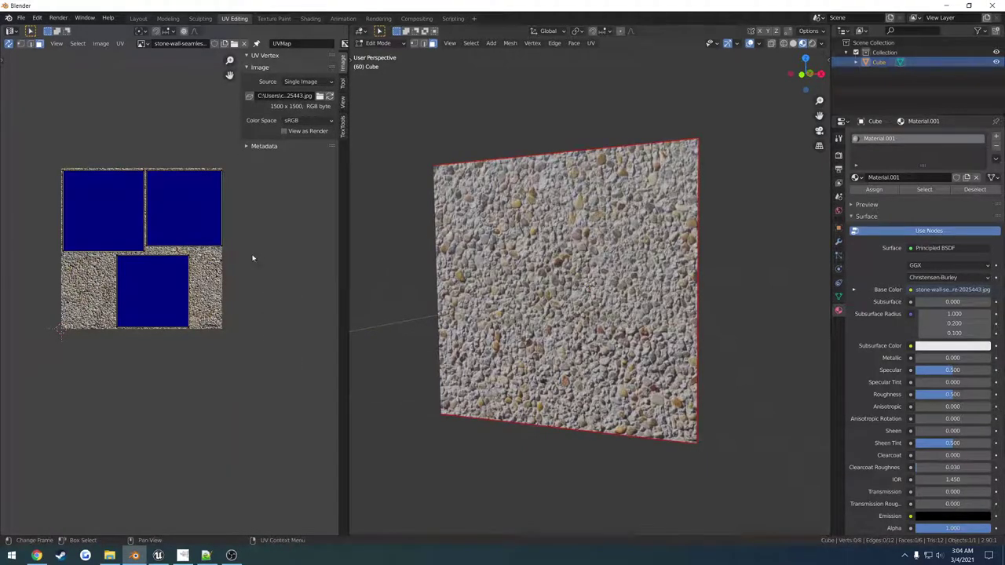
Step: Position the upper-right UV square at X 0.5, Y 0.5, the centre of the texture
{"action": "left_click", "coordinate": [221, 200]}
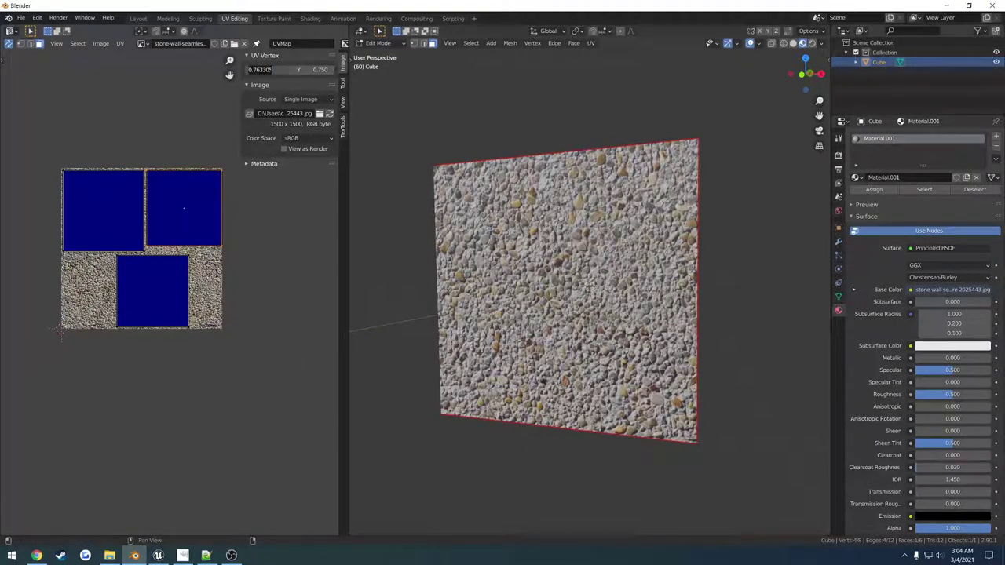
{"action": "type", "text": "0"}
{"action": "key", "text": "Tab"}
{"action": "key", "text": "Tab"}
{"action": "type", "text": "0.5"}
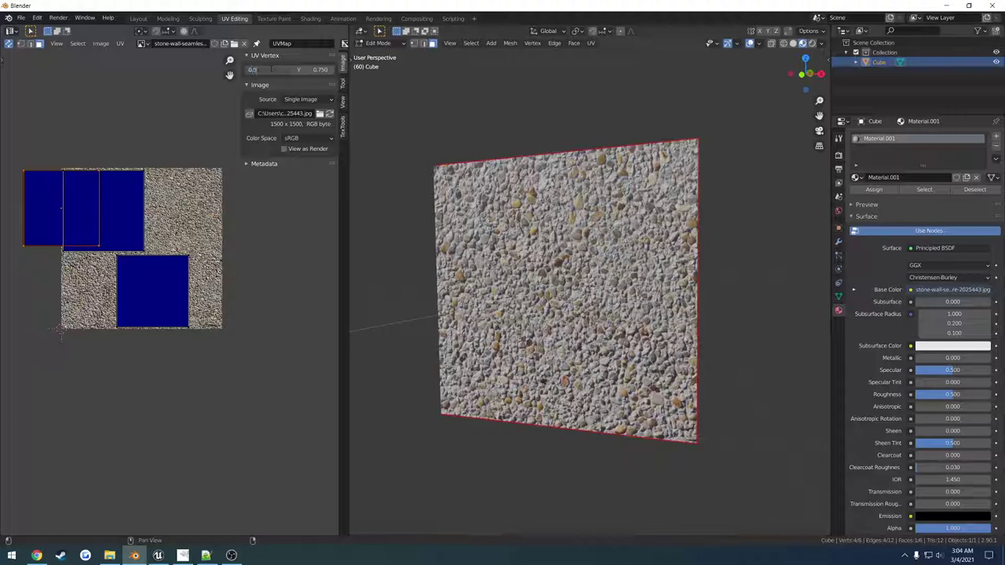
{"action": "key", "text": "Tab"}
{"action": "type", "text": "0.5"}
{"action": "key", "text": "Return"}
{"action": "middle_click_drag", "start_coordinate": [247, 261], "coordinate": [244, 298]}
{"action": "middle_click_drag", "start_coordinate": [542, 372], "coordinate": [584, 446]}
{"action": "scroll", "coordinate": [584, 446], "scroll_direction": "down", "scroll_amount": 2}
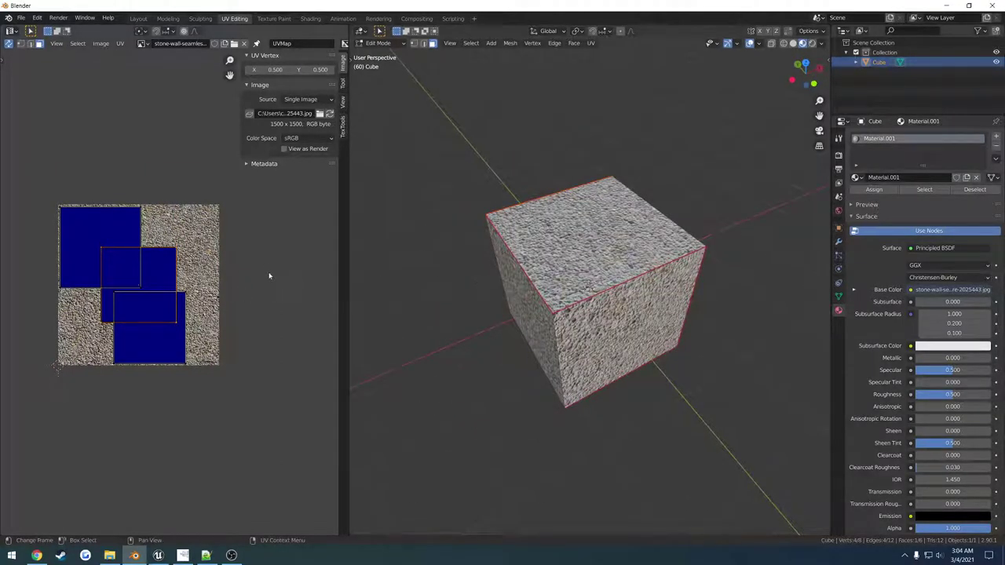
{"action": "key", "text": "s"}
{"action": "right_click", "coordinate": [300, 262]}
{"action": "middle_click_drag", "start_coordinate": [541, 322], "coordinate": [520, 275]}
{"action": "key", "text": "s"}
{"action": "right_click", "coordinate": [558, 279]}
Step: Scale the centred UV square up until it fills the whole texture
{"action": "key", "text": "s"}
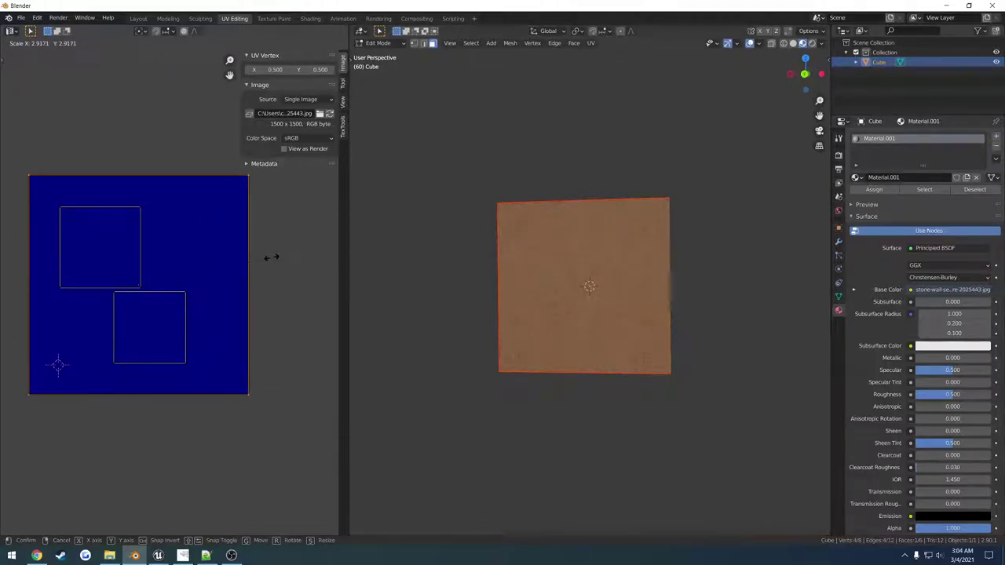
{"action": "left_click", "coordinate": [234, 258]}
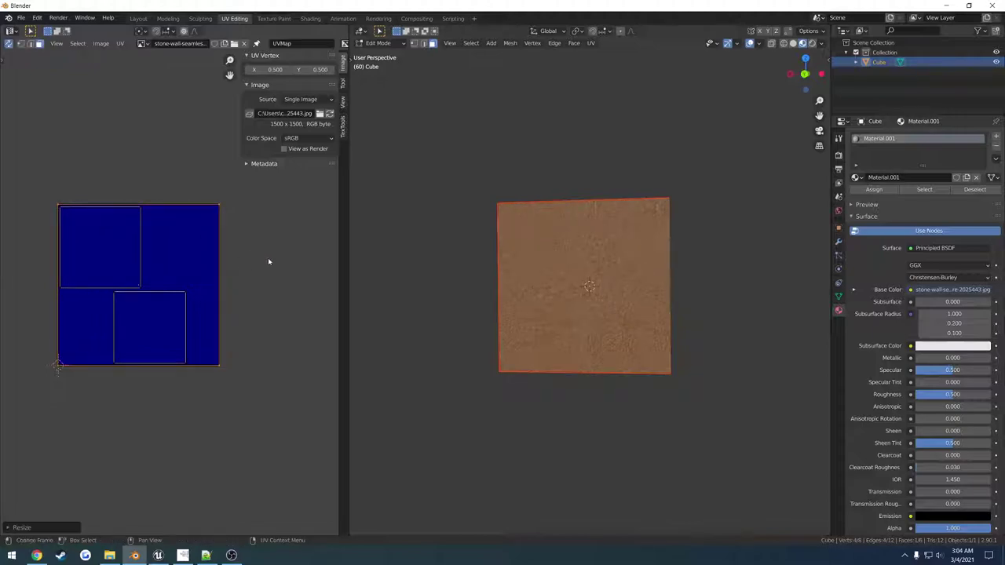
Step: Scale the centred UV square by a factor of 10 and inspect the tiling on its cube face
{"action": "type", "text": "s10"}
{"action": "key", "text": "Return"}
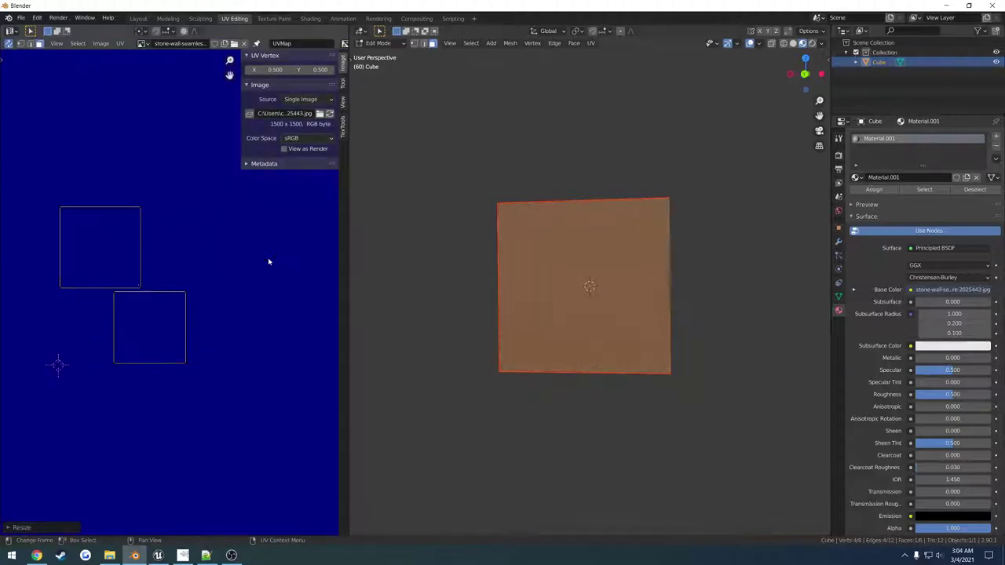
{"action": "scroll", "coordinate": [256, 297], "scroll_direction": "down", "scroll_amount": 2}
{"action": "scroll", "coordinate": [251, 296], "scroll_direction": "up", "scroll_amount": 2}
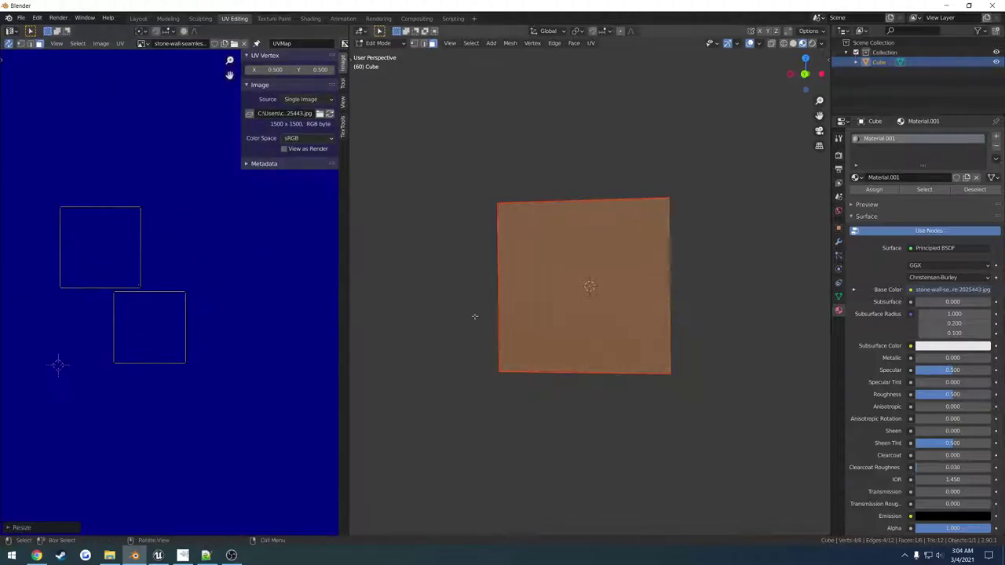
{"action": "scroll", "coordinate": [474, 316], "scroll_direction": "up", "scroll_amount": 4}
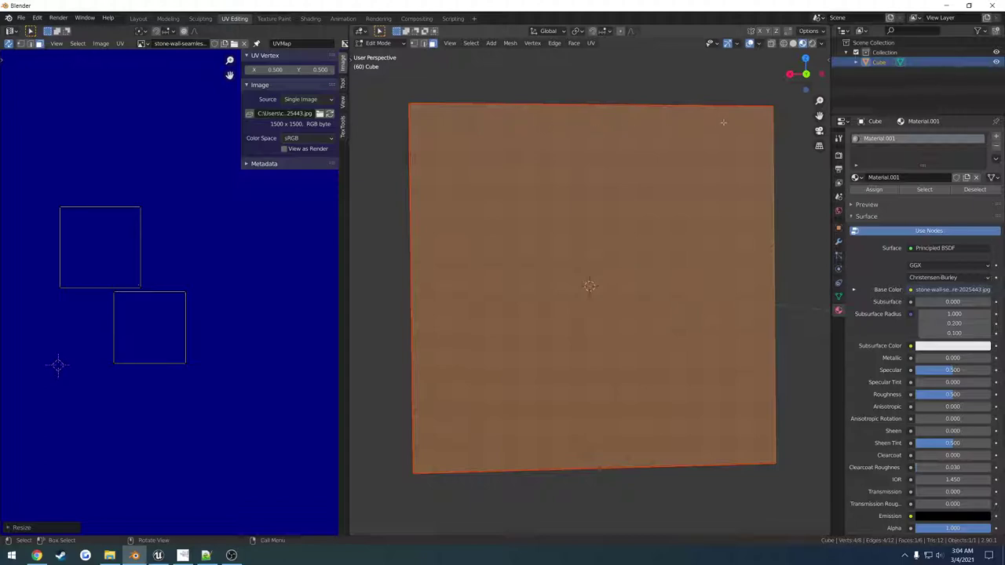
{"action": "left_click", "coordinate": [784, 218]}
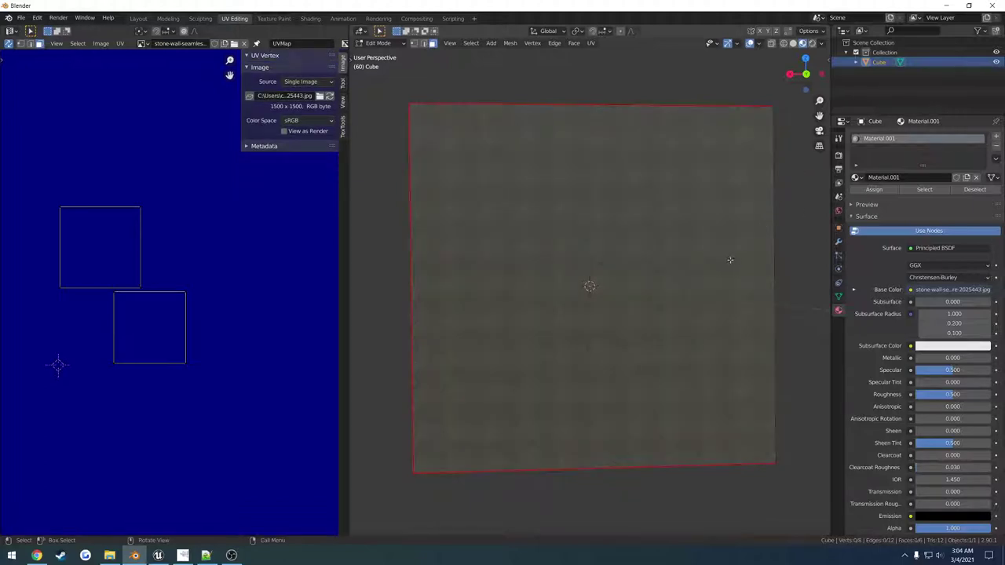
{"action": "middle_click_drag", "start_coordinate": [730, 260], "coordinate": [689, 254]}
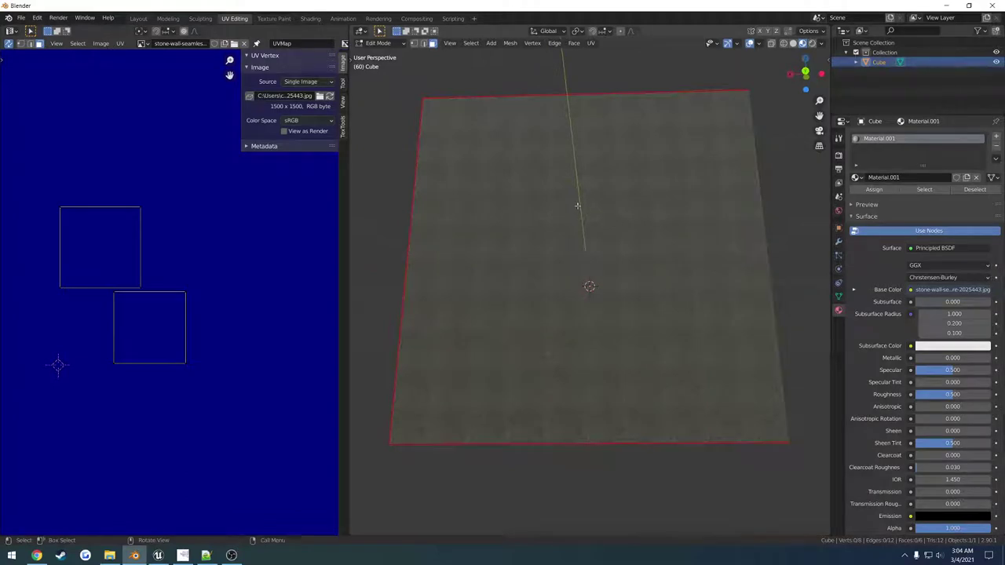
{"action": "scroll", "coordinate": [199, 243], "scroll_direction": "down", "scroll_amount": 8}
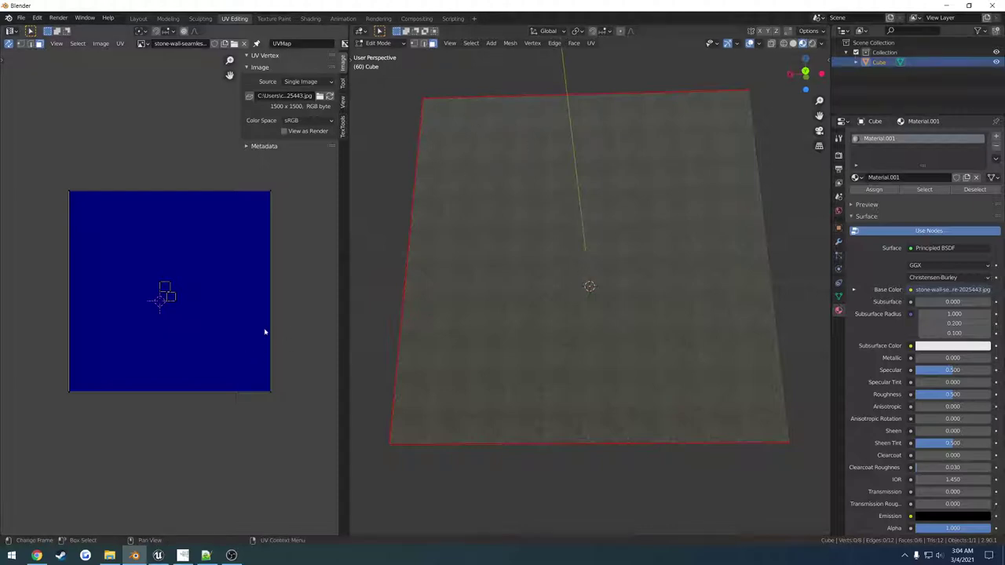
Step: Scale the large UV square by a factor of 0.5 and deselect it
{"action": "left_click", "coordinate": [471, 301]}
{"action": "key", "text": "s"}
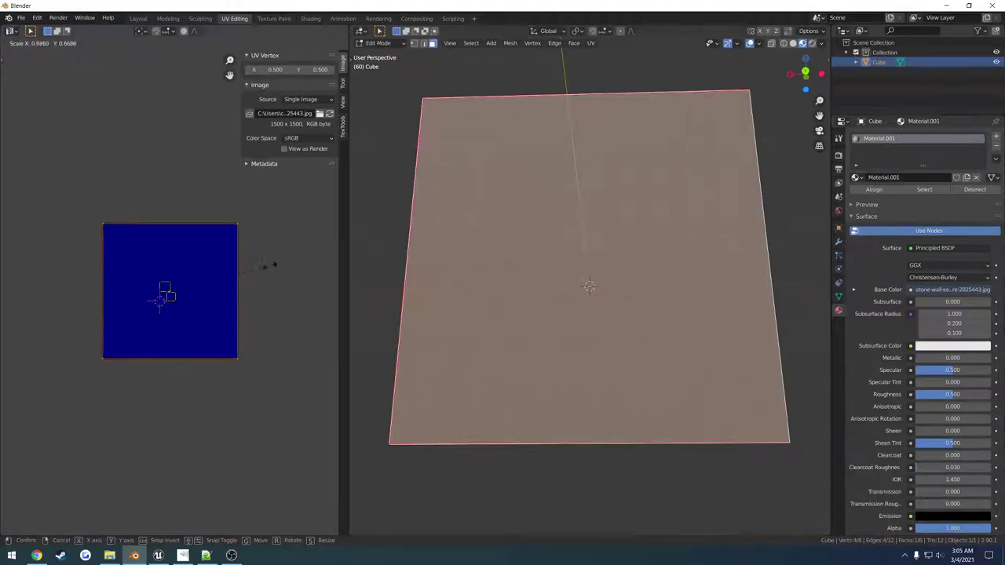
{"action": "right_click", "coordinate": [212, 281]}
{"action": "type", "text": "s"}
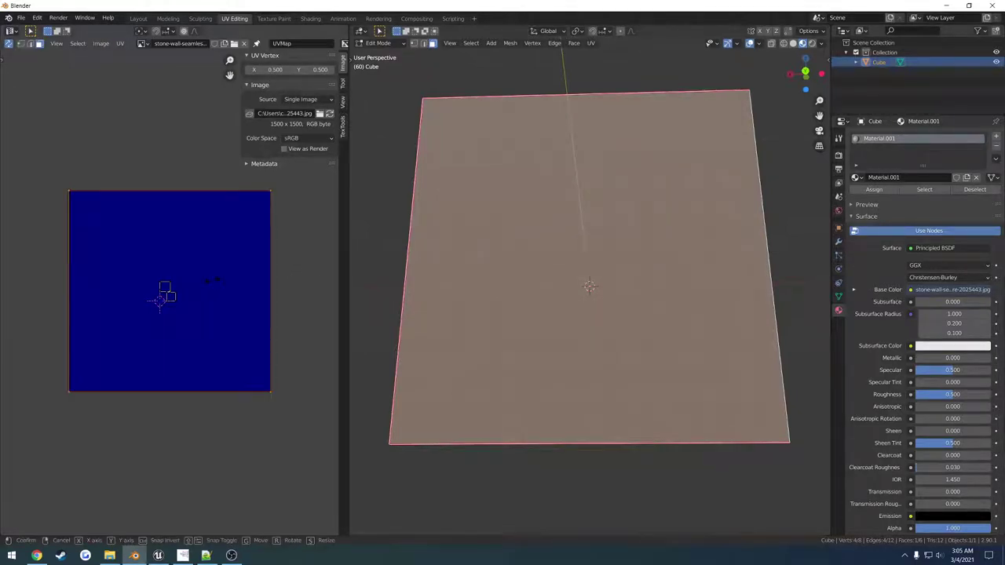
{"action": "type", "text": "0.5"}
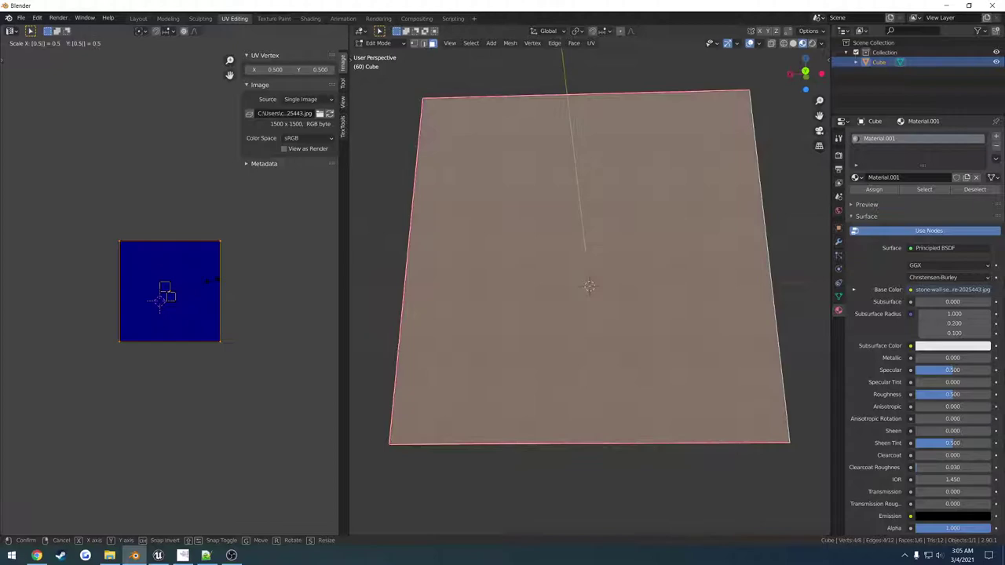
{"action": "key", "text": "Return"}
{"action": "left_click", "coordinate": [406, 249]}
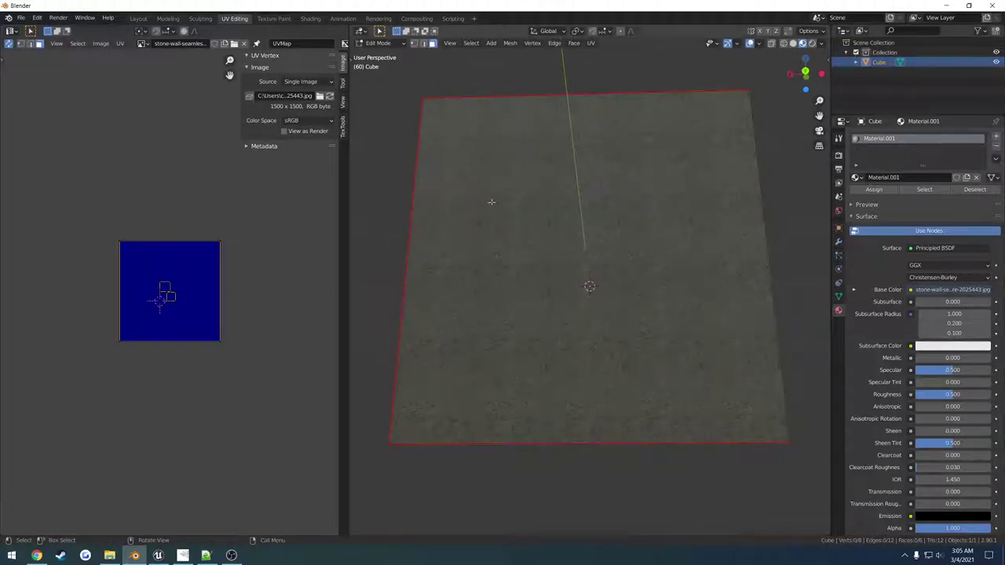
Step: Compare the tiled face with its neighbour, and undo the scaling of the UV square by 0.5 and by 10
{"action": "middle_click_drag", "start_coordinate": [539, 238], "coordinate": [573, 186]}
{"action": "scroll", "coordinate": [267, 301], "scroll_direction": "up", "scroll_amount": 3}
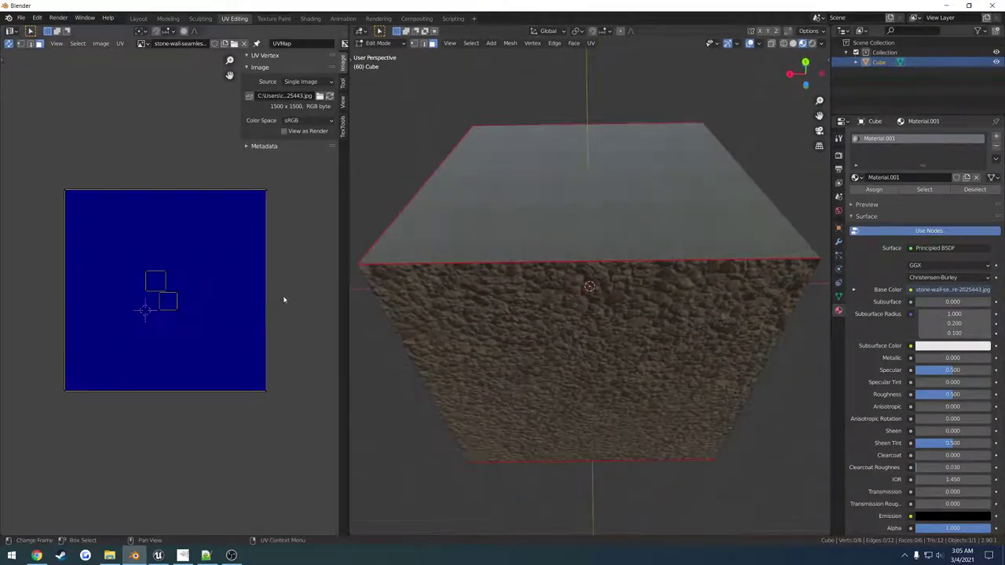
{"action": "left_click", "coordinate": [298, 298]}
{"action": "scroll", "coordinate": [298, 298], "scroll_direction": "up", "scroll_amount": 3}
{"action": "scroll", "coordinate": [297, 295], "scroll_direction": "down", "scroll_amount": 5}
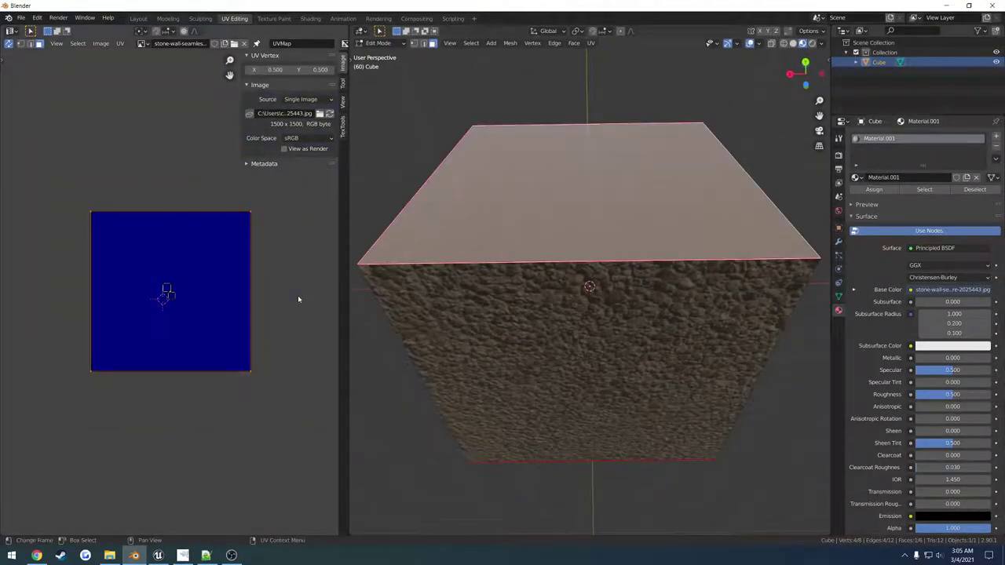
{"action": "key", "text": "ctrl+z"}
{"action": "key", "text": "ctrl+z"}
{"action": "key", "text": "ctrl+z"}
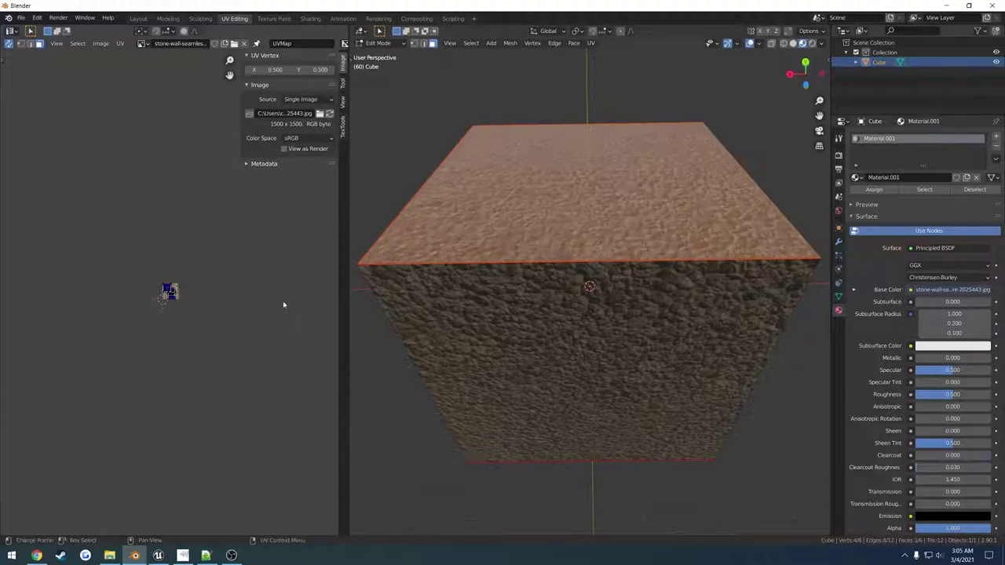
Step: Scale the texture-filling UV square by a factor of 5 and inspect the stone tiling on its cube face
{"action": "scroll", "coordinate": [259, 312], "scroll_direction": "up", "scroll_amount": 5}
{"action": "key", "text": "s"}
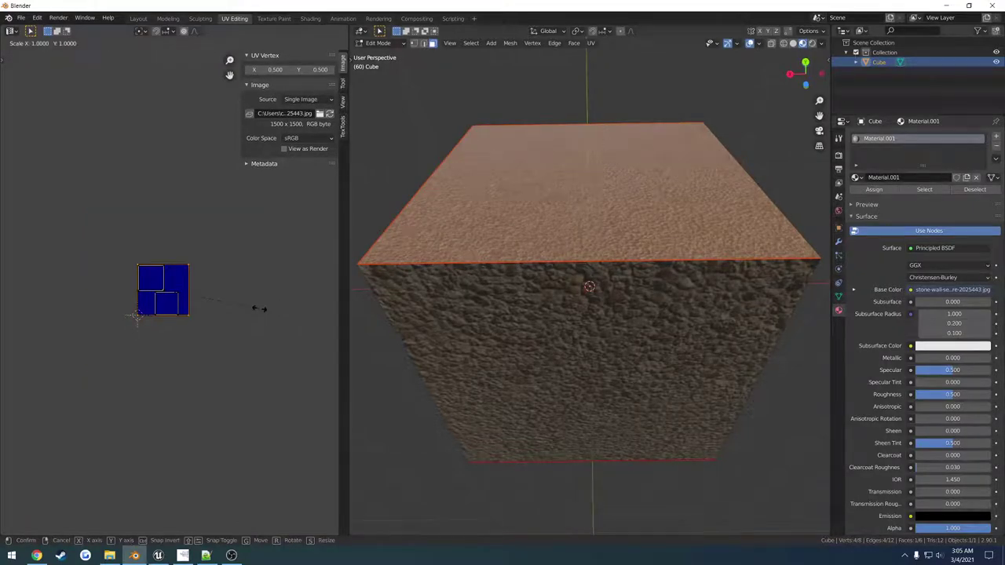
{"action": "key", "text": "5"}
{"action": "key", "text": "Return"}
{"action": "left_click", "coordinate": [519, 318]}
{"action": "middle_click_drag", "start_coordinate": [518, 317], "coordinate": [528, 342]}
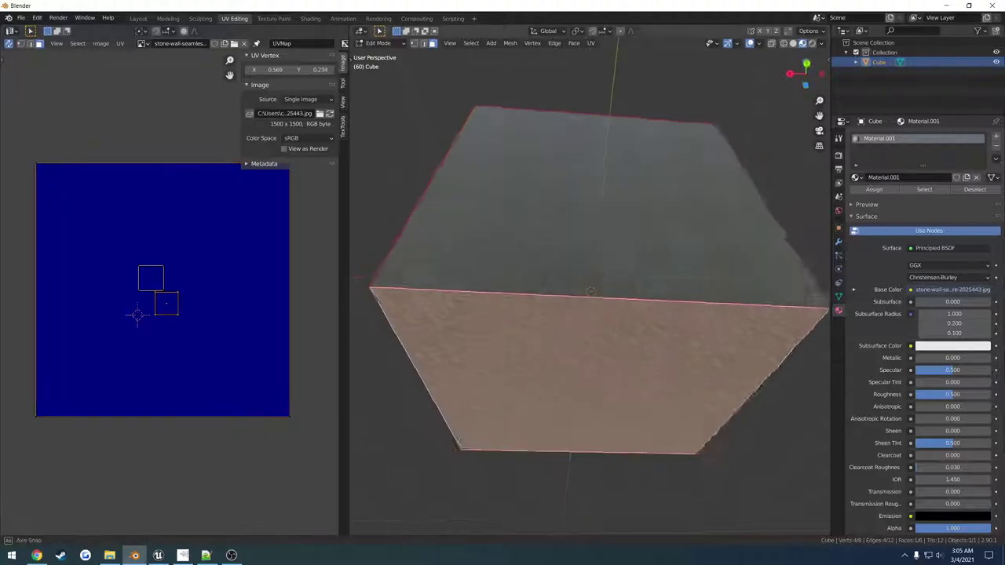
{"action": "middle_click_drag", "start_coordinate": [468, 314], "coordinate": [468, 339]}
{"action": "middle_click_drag", "start_coordinate": [500, 226], "coordinate": [522, 230]}
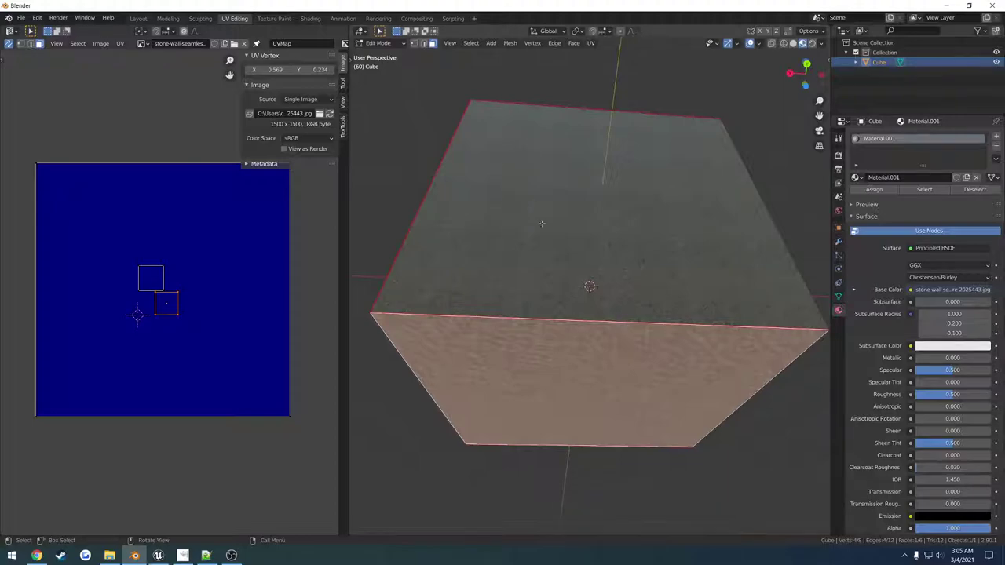
{"action": "middle_click_drag", "start_coordinate": [541, 224], "coordinate": [516, 290]}
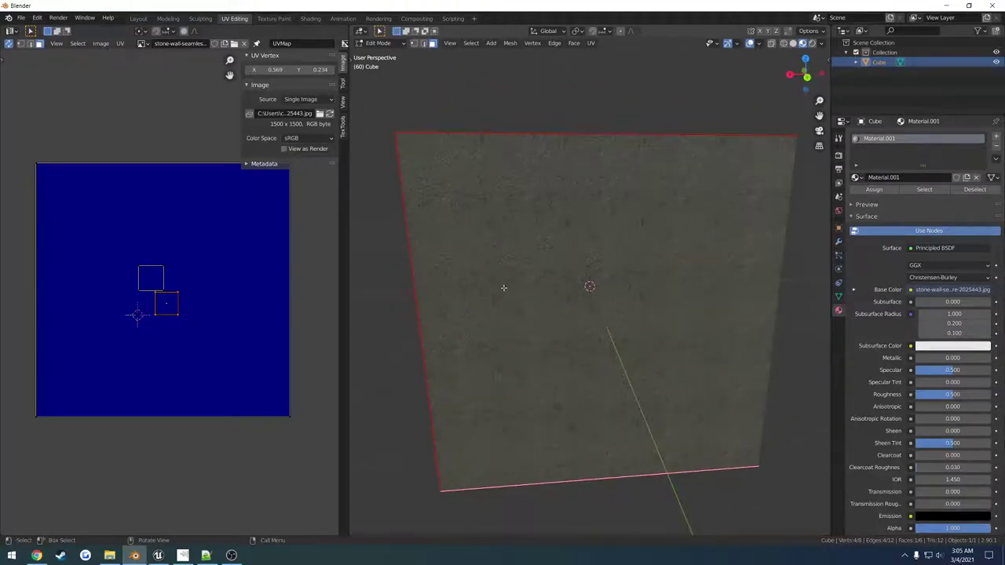
Step: Undo the UV square's scaling by 5 and its enlargement to fill the texture, and view the whole cube
{"action": "key", "text": "s"}
{"action": "left_click", "coordinate": [287, 296]}
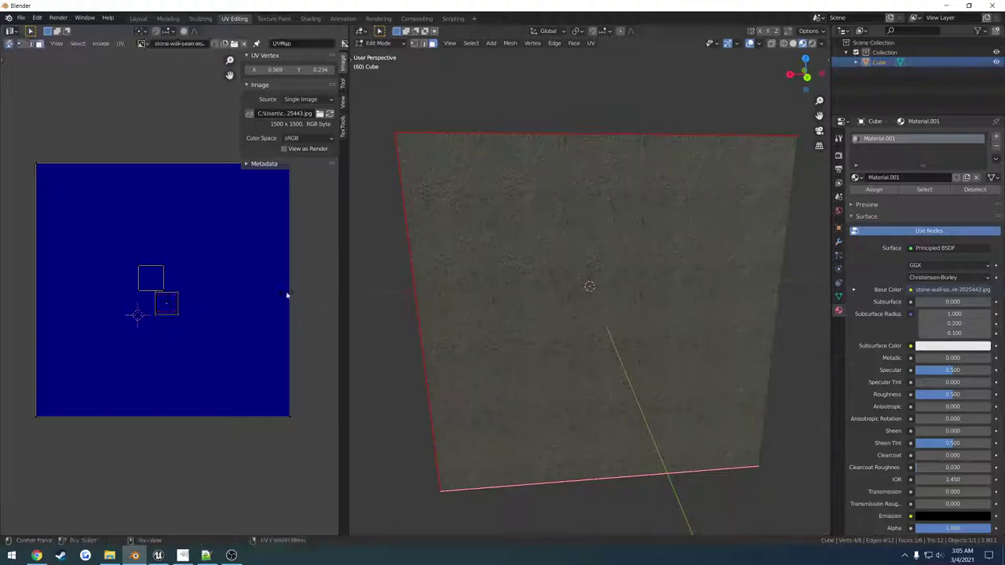
{"action": "key", "text": "ctrl+z"}
{"action": "key", "text": "ctrl+z"}
{"action": "key", "text": "ctrl+z"}
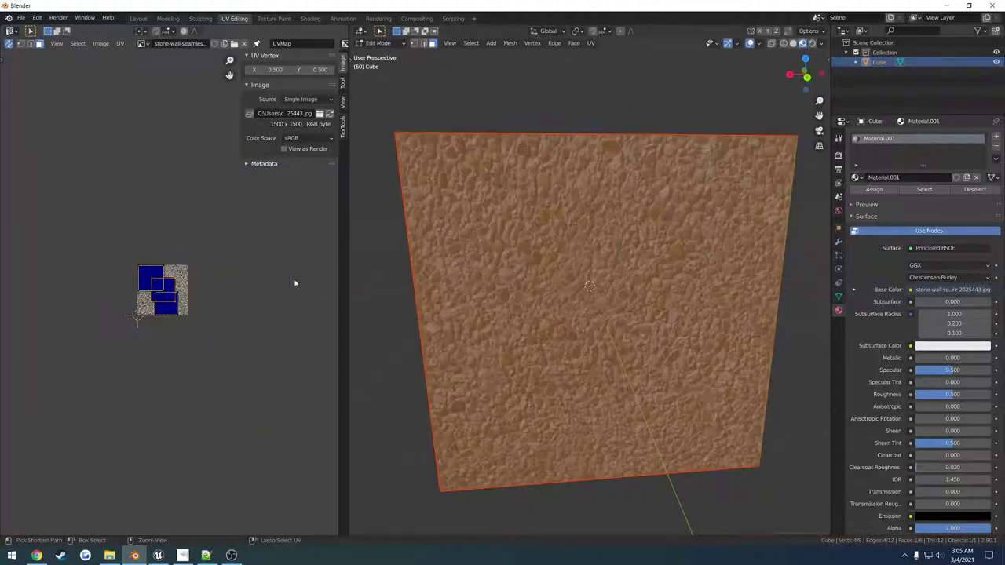
{"action": "scroll", "coordinate": [535, 325], "scroll_direction": "down", "scroll_amount": 3}
{"action": "middle_click_drag", "start_coordinate": [534, 325], "coordinate": [573, 347]}
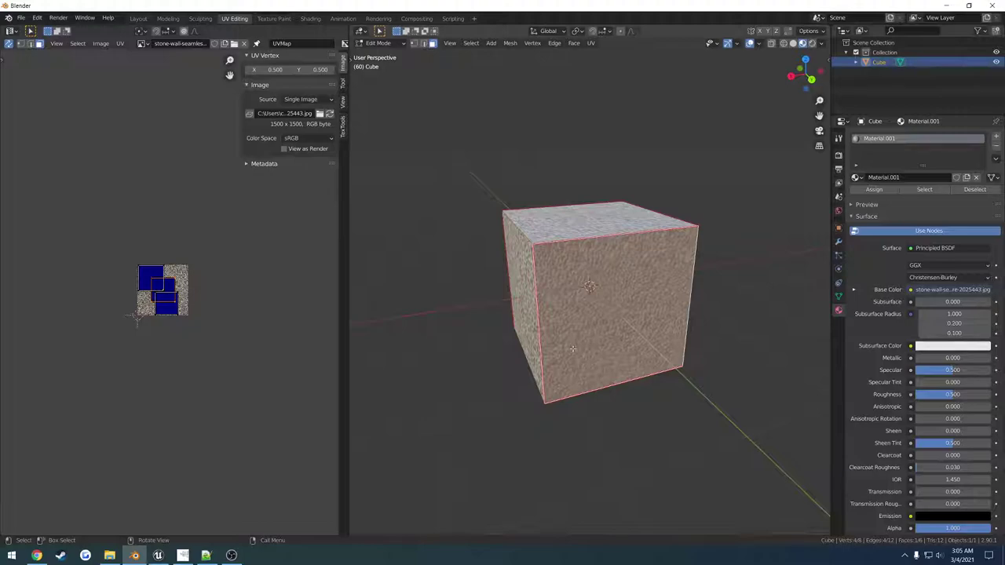
Step: Hide the UV editor's sidebar, select the whole cube and unwrap it again into a connected layout
{"action": "scroll", "coordinate": [213, 348], "scroll_direction": "up", "scroll_amount": 8}
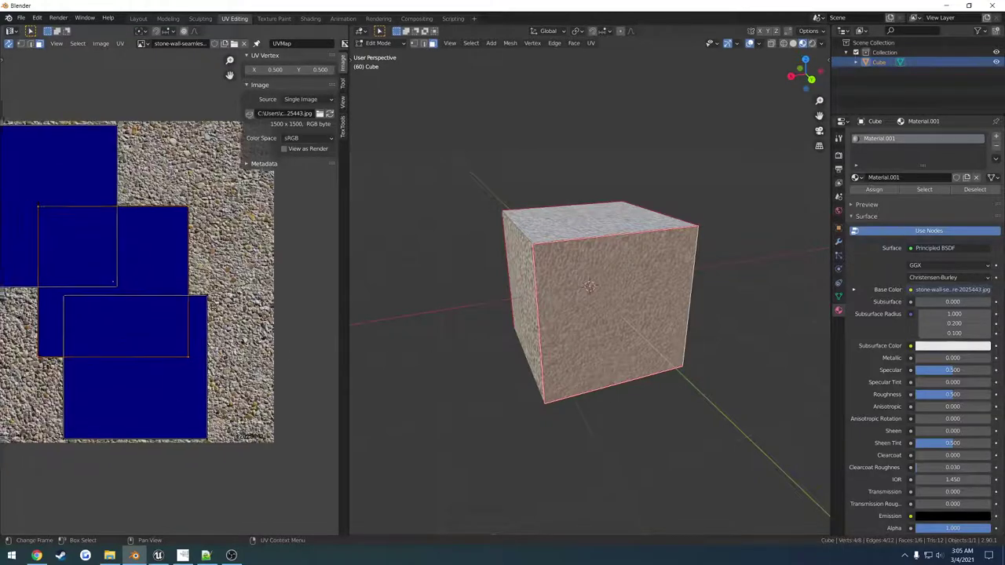
{"action": "middle_click_drag", "start_coordinate": [212, 307], "coordinate": [268, 321]}
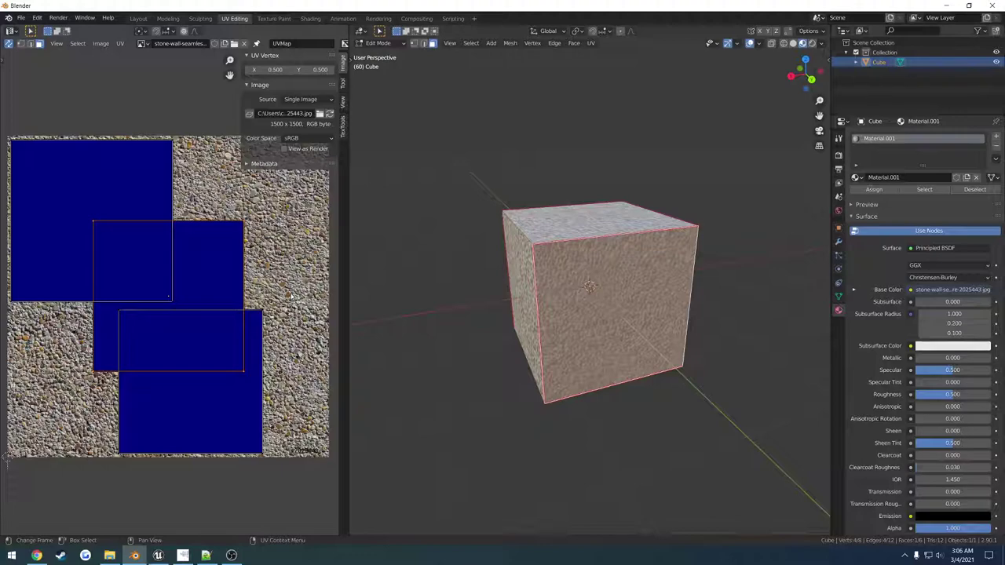
{"action": "key", "text": "n"}
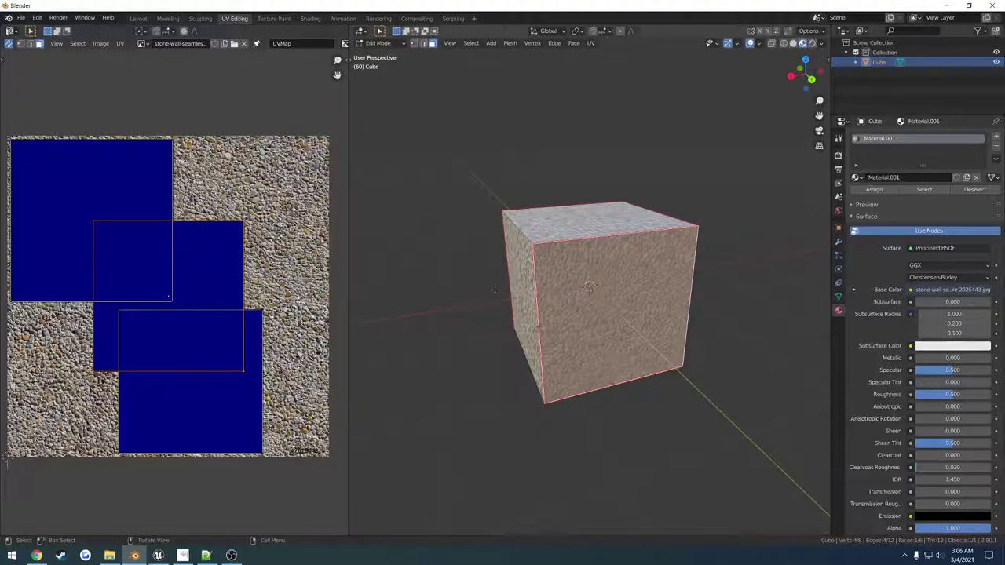
{"action": "left_click", "coordinate": [453, 288]}
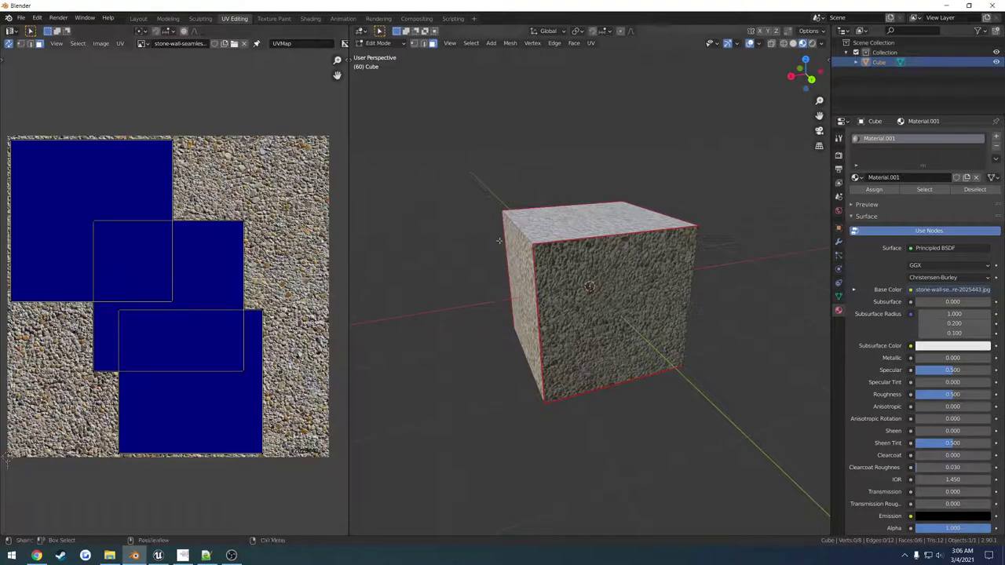
{"action": "key", "text": "a"}
{"action": "key", "text": "u"}
{"action": "left_click", "coordinate": [534, 252]}
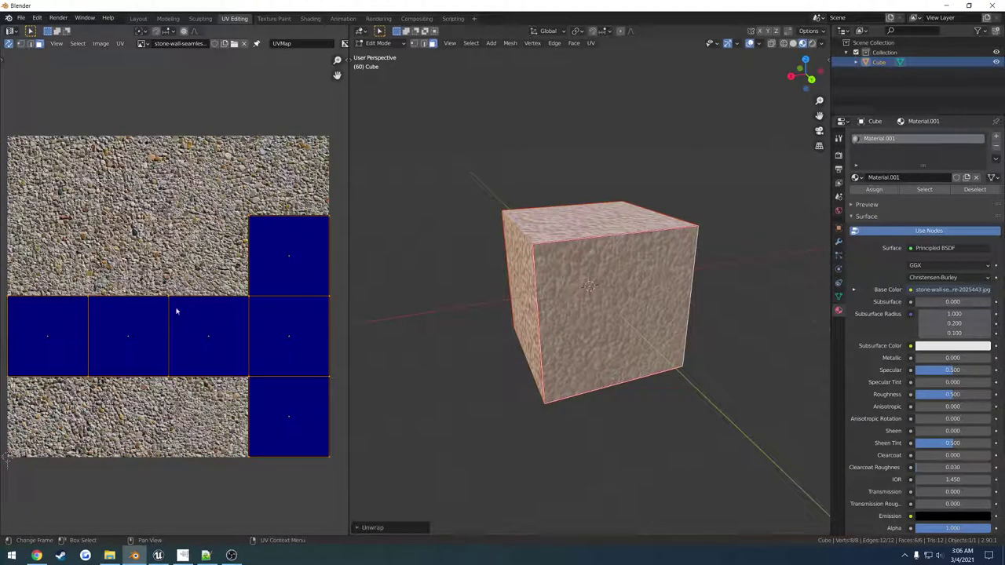
Step: Unlink the stone image from the UV editor and switch the 3D view to solid shading
{"action": "left_click", "coordinate": [243, 45]}
{"action": "scroll", "coordinate": [228, 330], "scroll_direction": "up", "scroll_amount": 6}
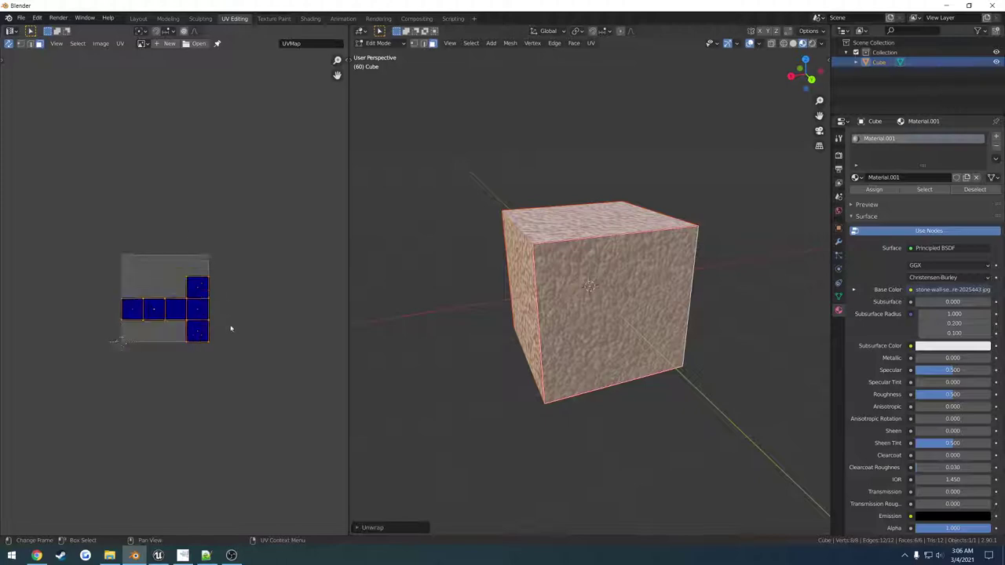
{"action": "scroll", "coordinate": [227, 263], "scroll_direction": "down", "scroll_amount": 1}
{"action": "middle_click_drag", "start_coordinate": [212, 265], "coordinate": [235, 264]}
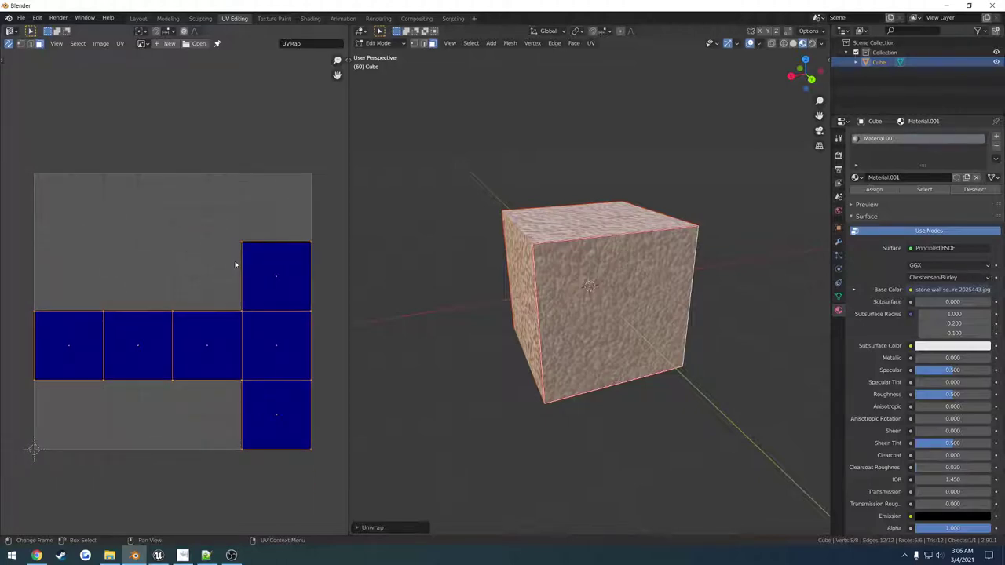
{"action": "left_click", "coordinate": [793, 44]}
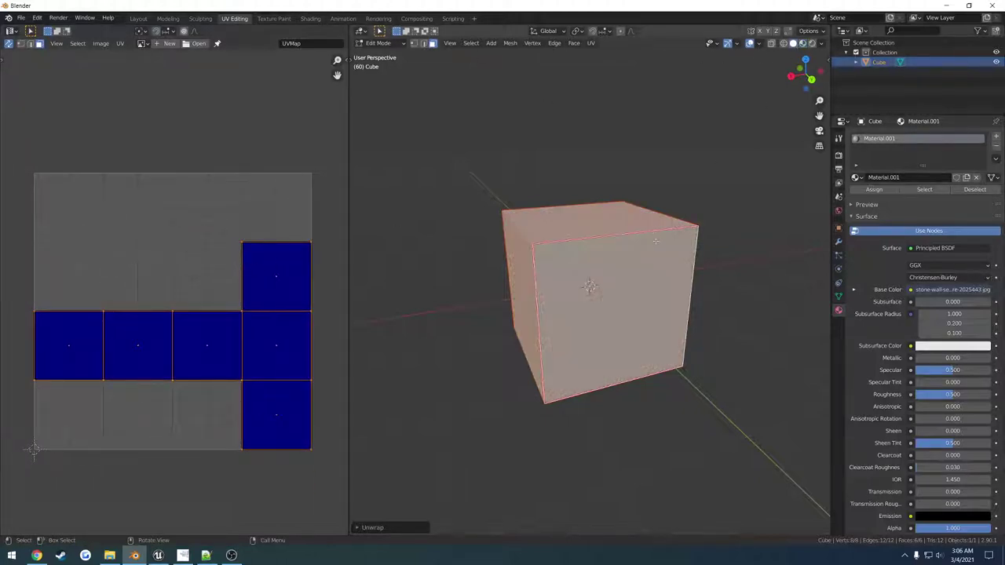
Step: Deselect the cube, launch Marmoset Toolbag from the desktop and return to Blender
{"action": "left_click", "coordinate": [778, 252]}
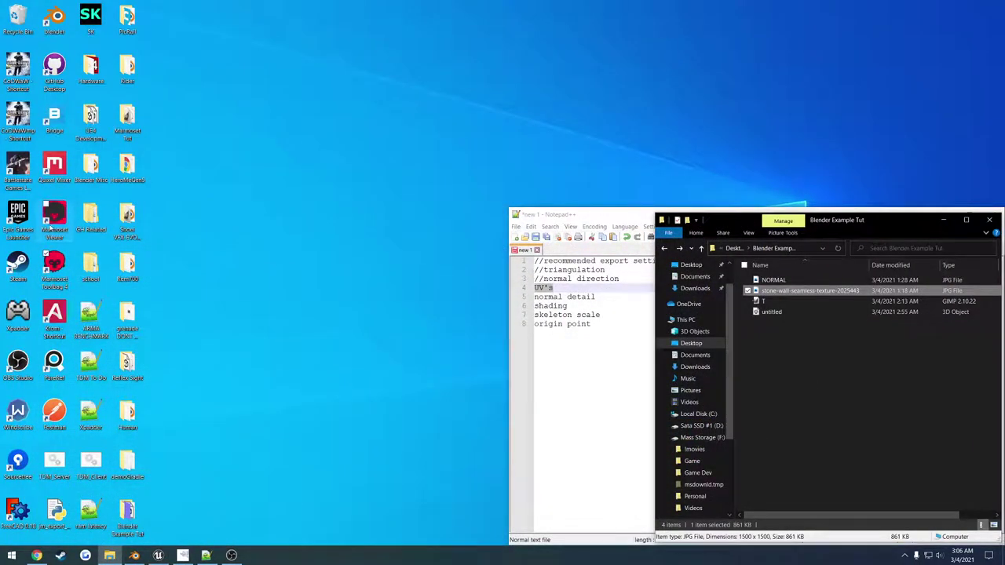
{"action": "left_click", "coordinate": [55, 261]}
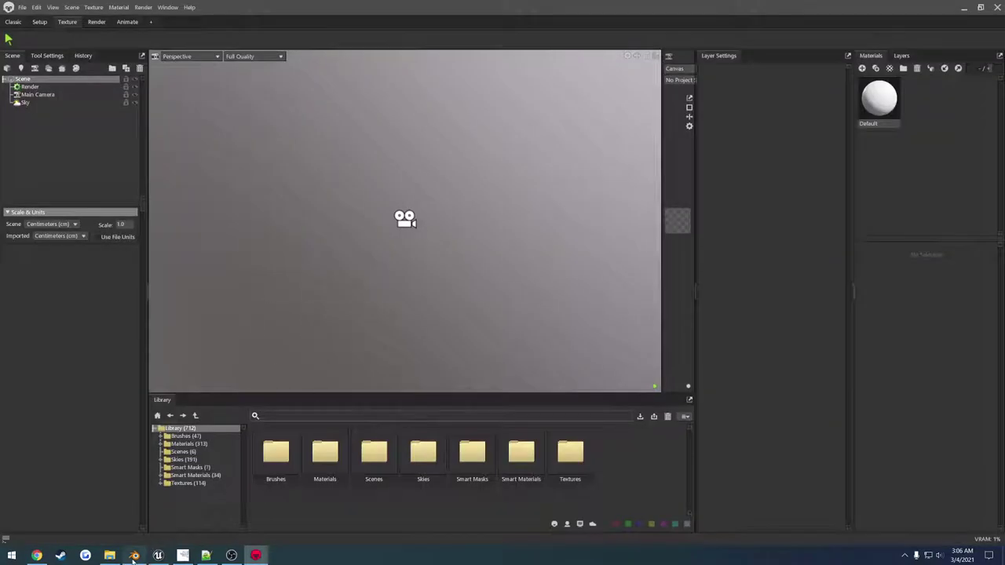
{"action": "left_click", "coordinate": [134, 555]}
Step: Add a single centred loop cut around the cube and unwrap all of its faces again
{"action": "middle_click_drag", "start_coordinate": [539, 292], "coordinate": [617, 273]}
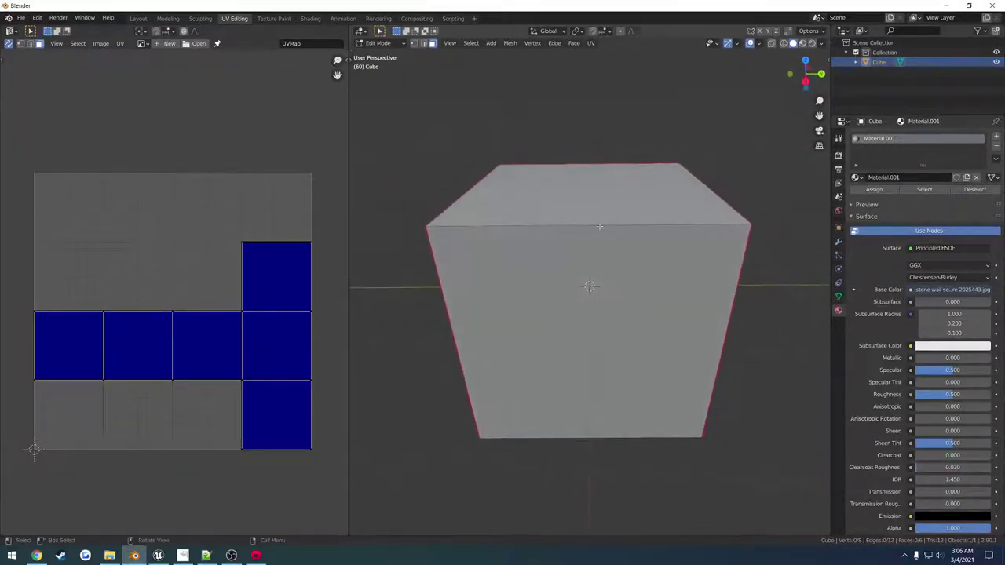
{"action": "key", "text": "ctrl+r"}
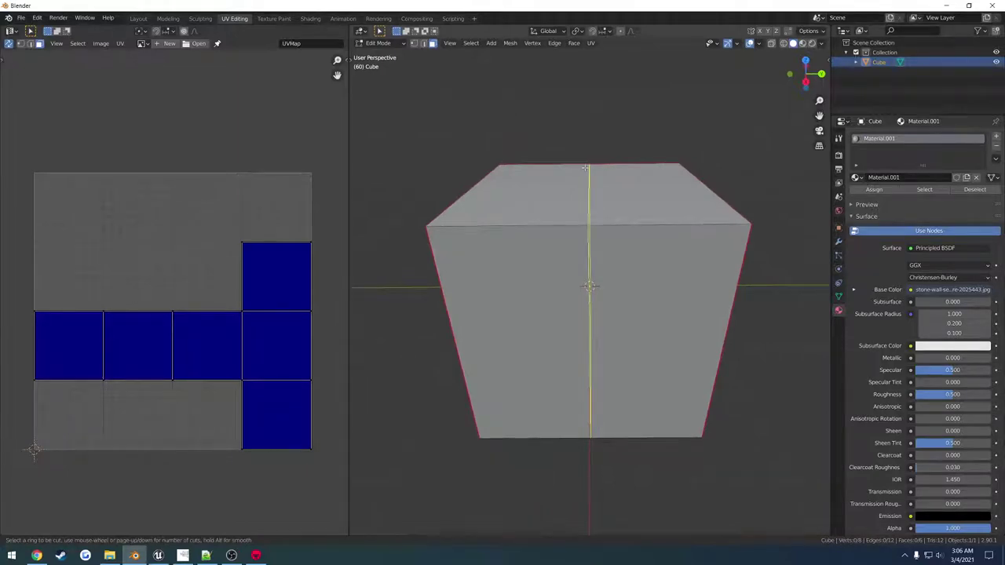
{"action": "left_click", "coordinate": [585, 167]}
{"action": "middle_click_drag", "start_coordinate": [585, 167], "coordinate": [603, 215]}
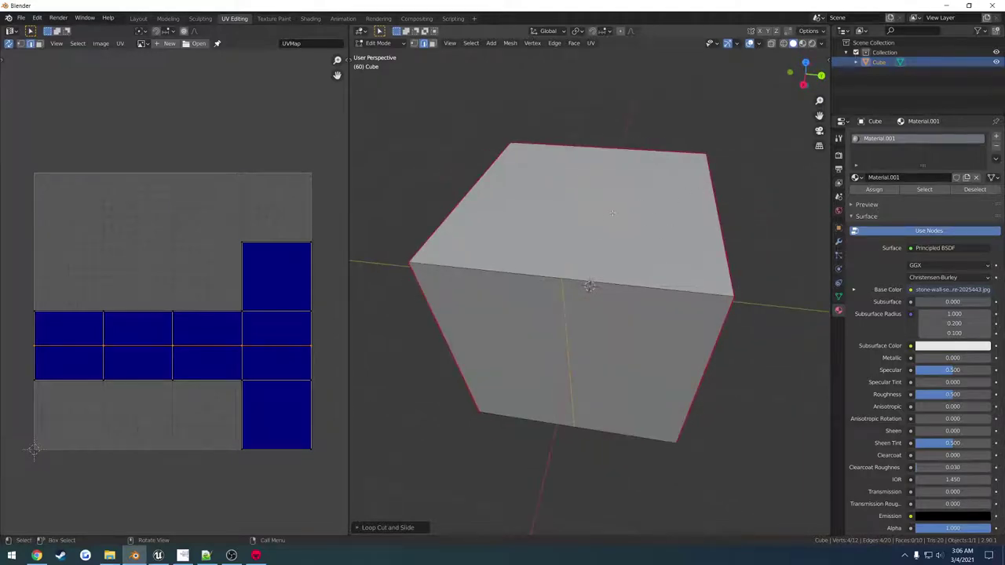
{"action": "key", "text": "a"}
{"action": "key", "text": "u"}
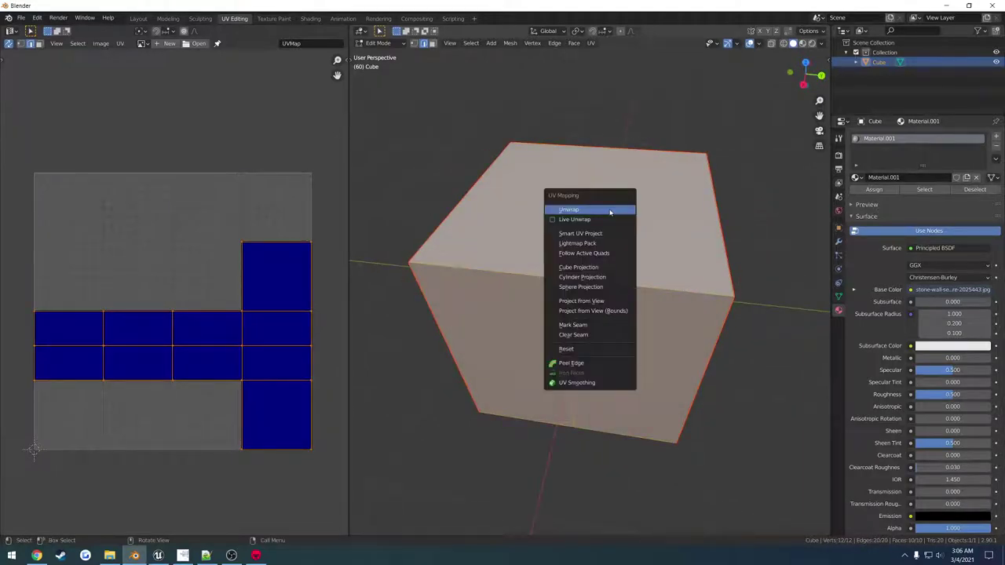
{"action": "left_click", "coordinate": [611, 209]}
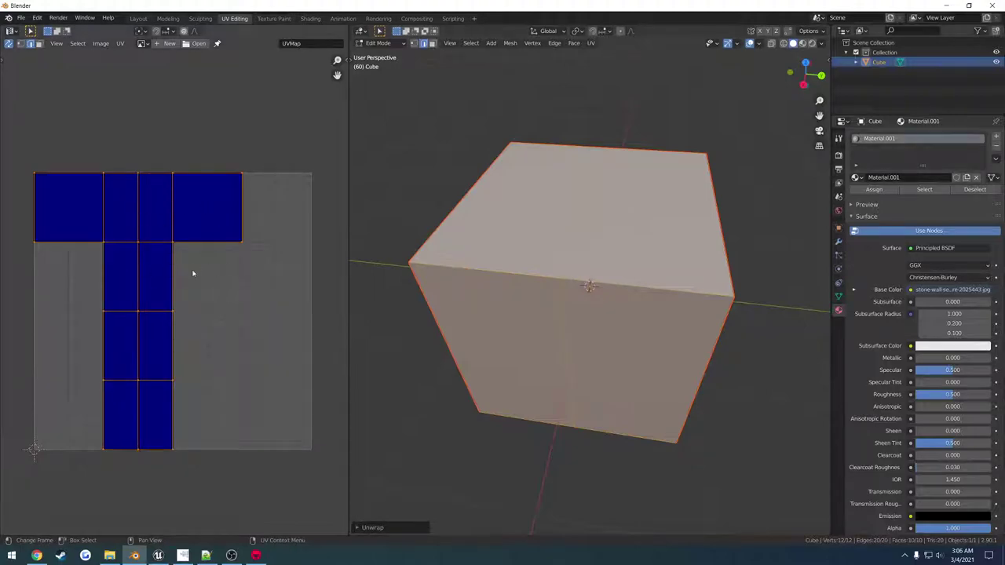
Step: Export the loop-cut cube from Blender as an FBX file
{"action": "left_click", "coordinate": [21, 18]}
{"action": "mouse_move", "coordinate": [47, 161]}
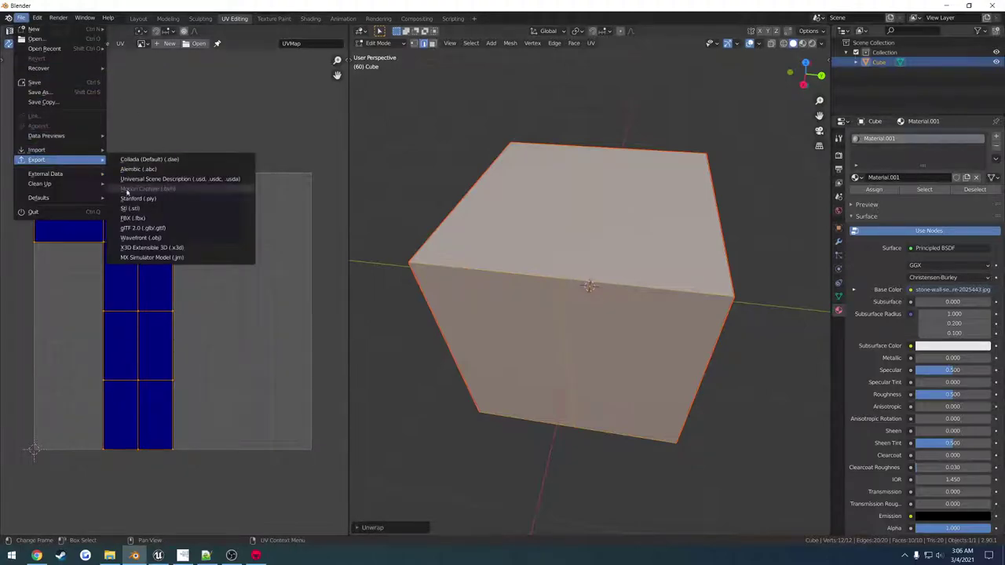
{"action": "left_click", "coordinate": [176, 214]}
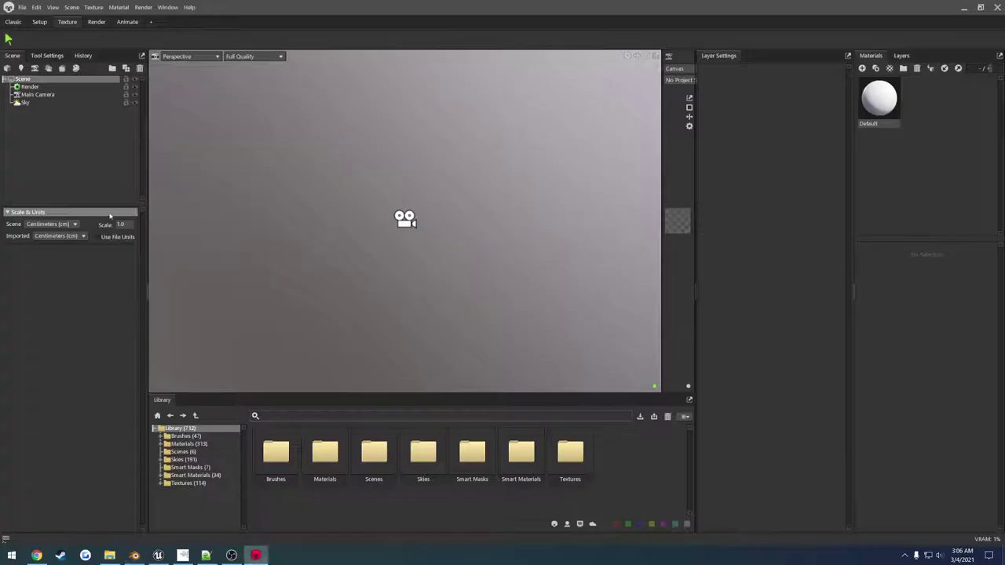
Step: Import the exported untitled cube file into Marmoset Toolbag and inspect the stone texture on its faces
{"action": "left_click", "coordinate": [89, 172]}
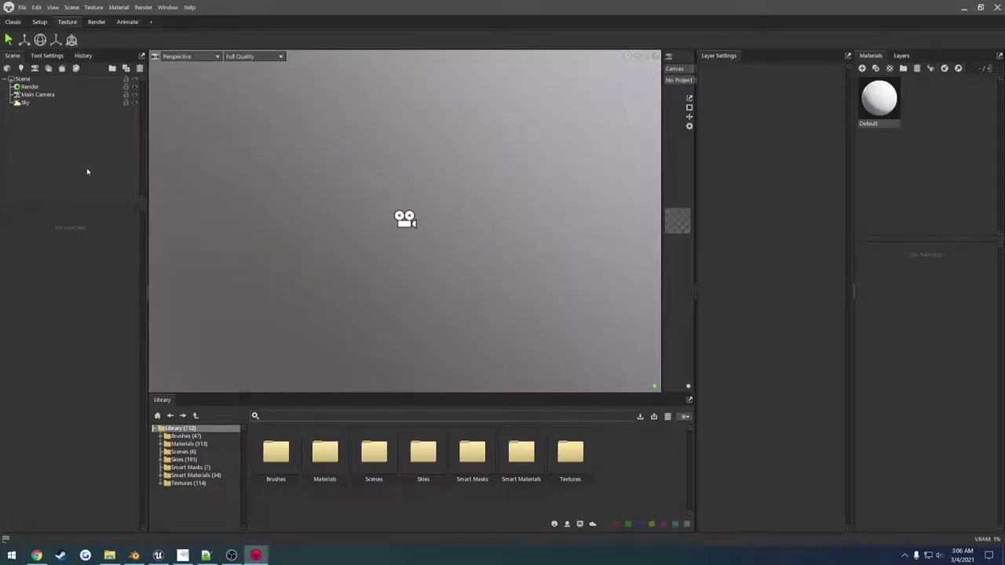
{"action": "key", "text": "ctrl+i"}
{"action": "double_click", "coordinate": [394, 241]}
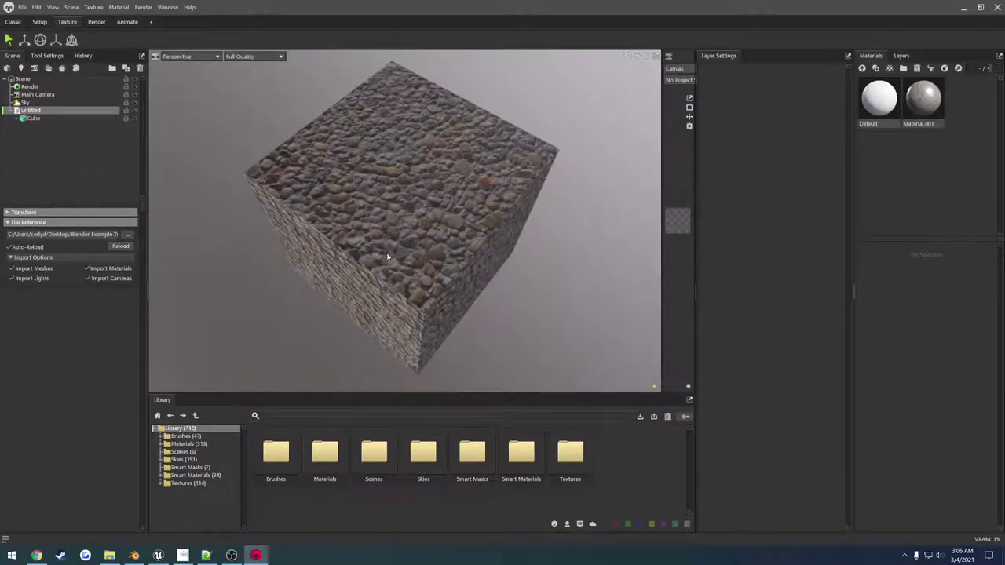
{"action": "left_click_drag", "start_coordinate": [390, 269], "coordinate": [461, 251]}
{"action": "left_click_drag", "start_coordinate": [539, 232], "coordinate": [417, 198]}
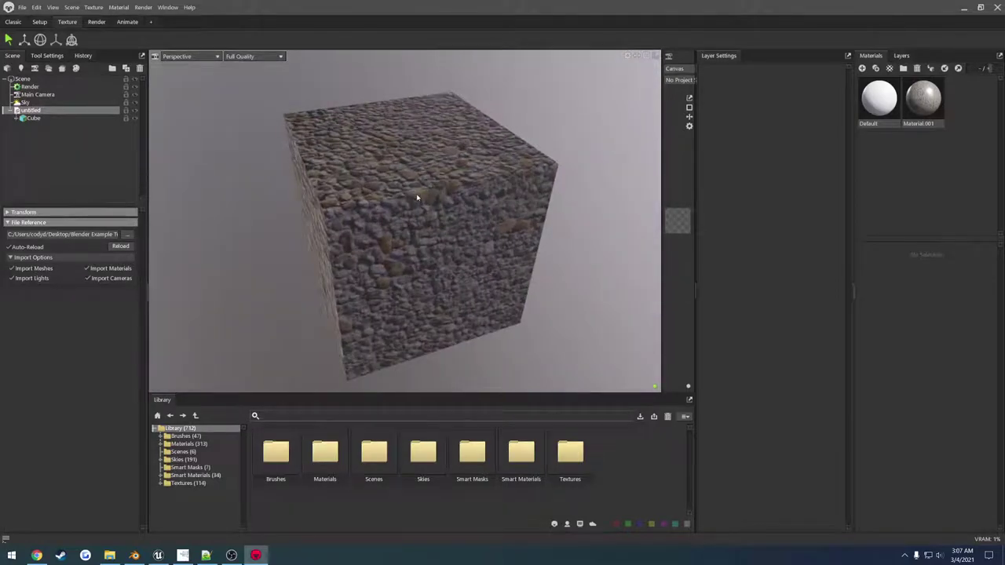
Step: Delete the imported Material.001 and add a texture project linked to the Default material
{"action": "left_click", "coordinate": [924, 102]}
{"action": "key", "text": "Delete"}
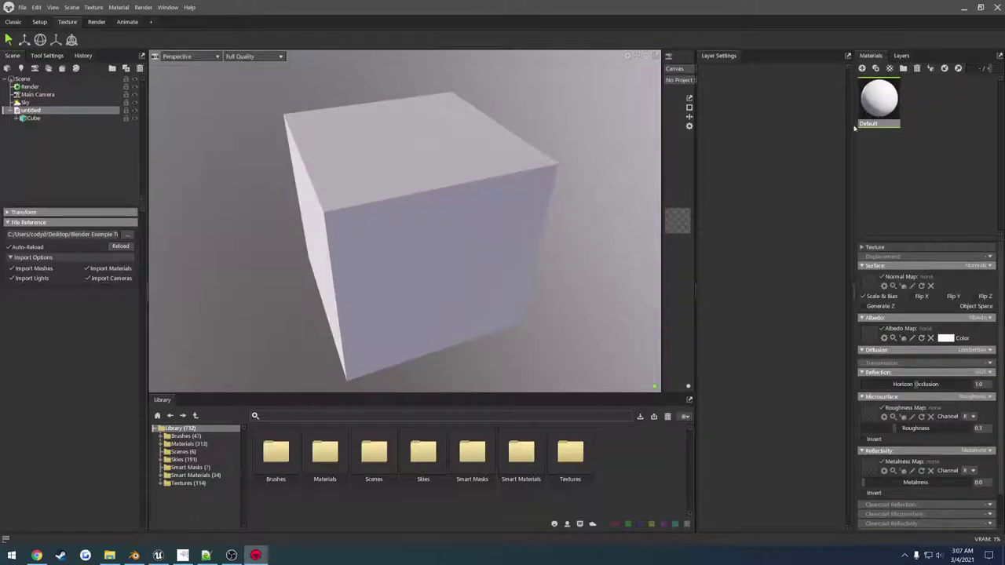
{"action": "left_click", "coordinate": [901, 55]}
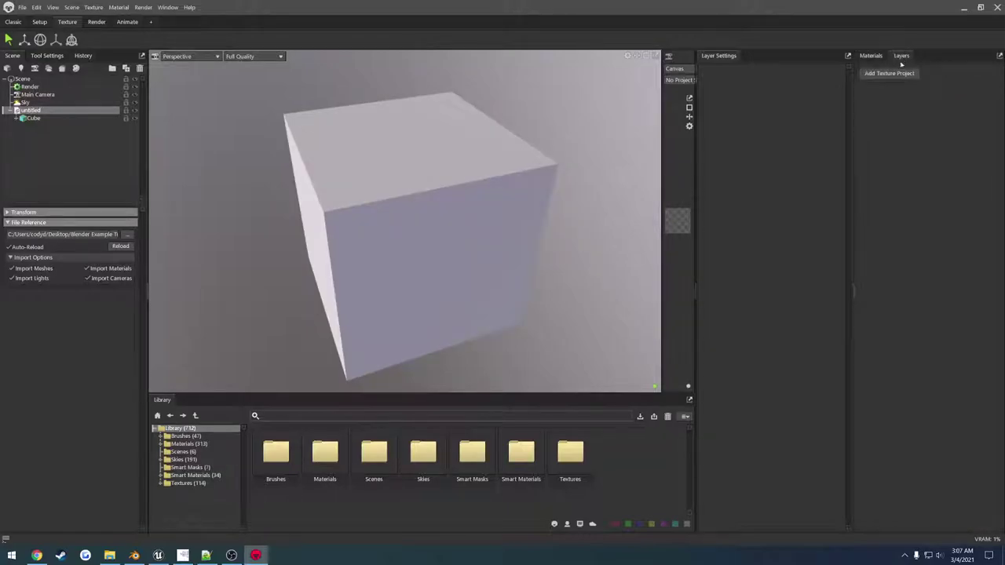
{"action": "left_click", "coordinate": [895, 73]}
{"action": "left_click_drag", "start_coordinate": [882, 94], "coordinate": [75, 315]}
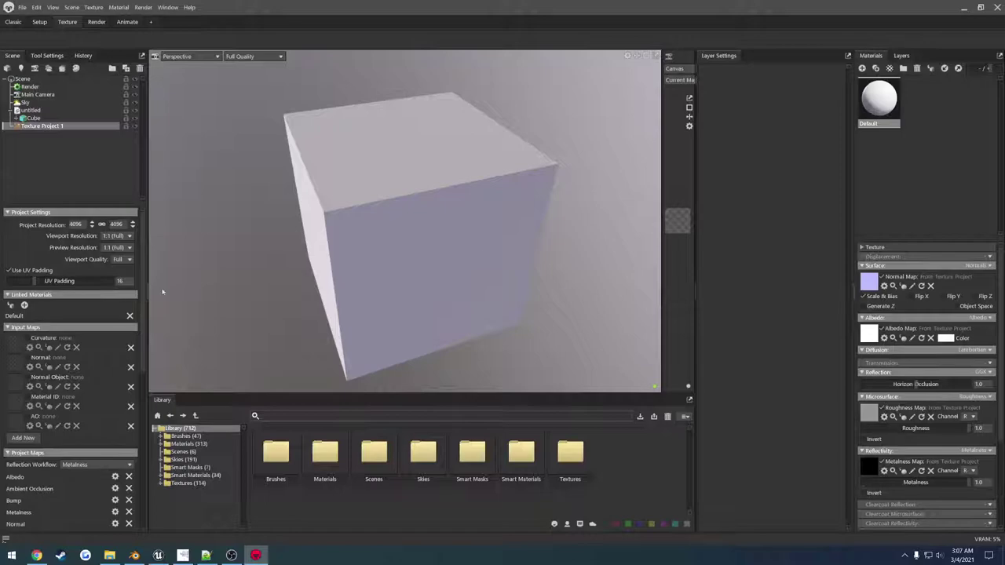
Step: Apply the Clay Wet material from the library's Dirt materials to the cube and inspect its faces
{"action": "left_click", "coordinate": [162, 443]}
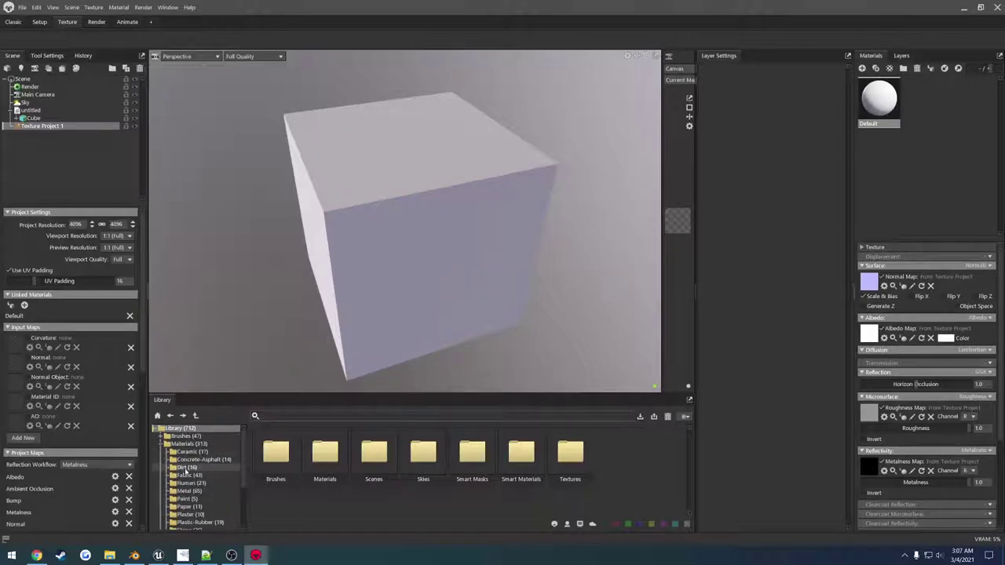
{"action": "left_click", "coordinate": [186, 467]}
{"action": "left_click_drag", "start_coordinate": [478, 447], "coordinate": [392, 209]}
{"action": "left_click_drag", "start_coordinate": [407, 248], "coordinate": [476, 314]}
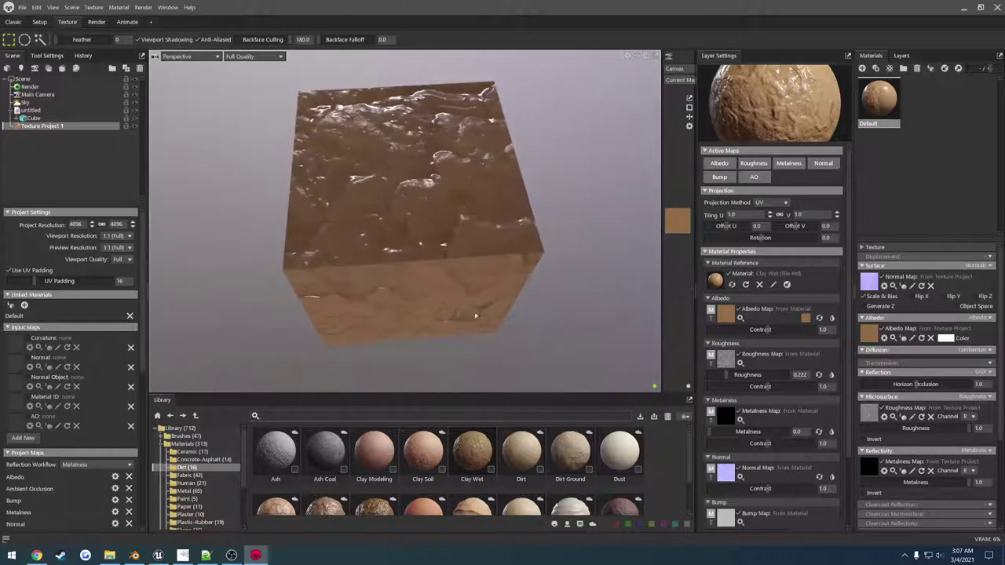
Step: Switch to Blender and examine the central UV column by selecting its two face strips and the edge that divides them
{"action": "left_click", "coordinate": [134, 555]}
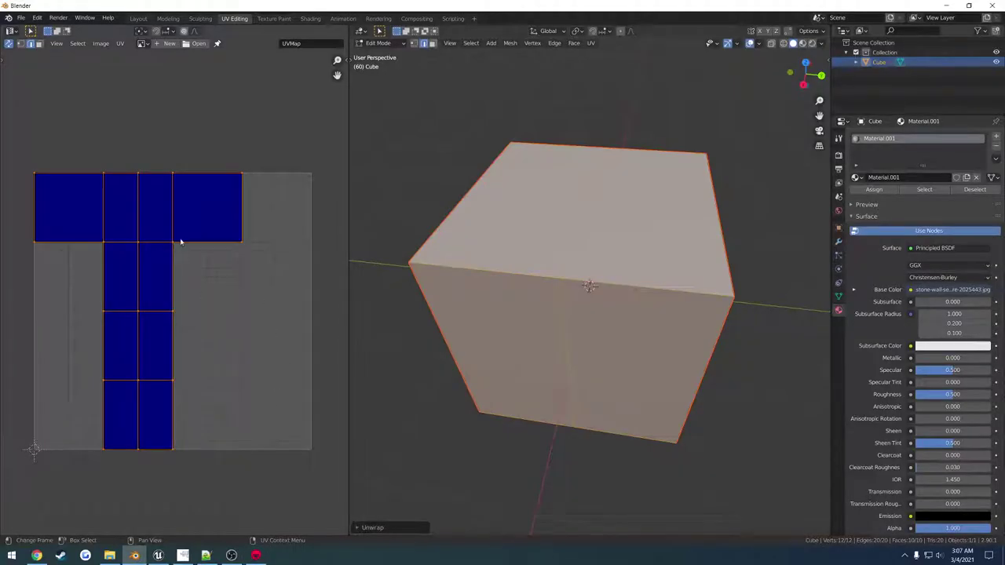
{"action": "left_click", "coordinate": [152, 215]}
{"action": "key", "text": "3"}
{"action": "left_click", "coordinate": [153, 215]}
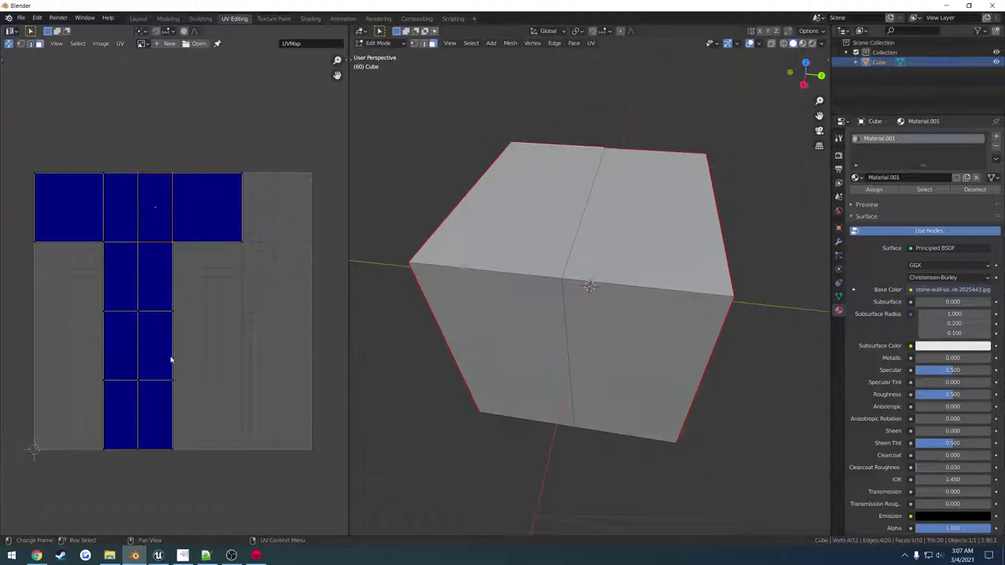
{"action": "left_click", "coordinate": [159, 402], "text": "ctrl"}
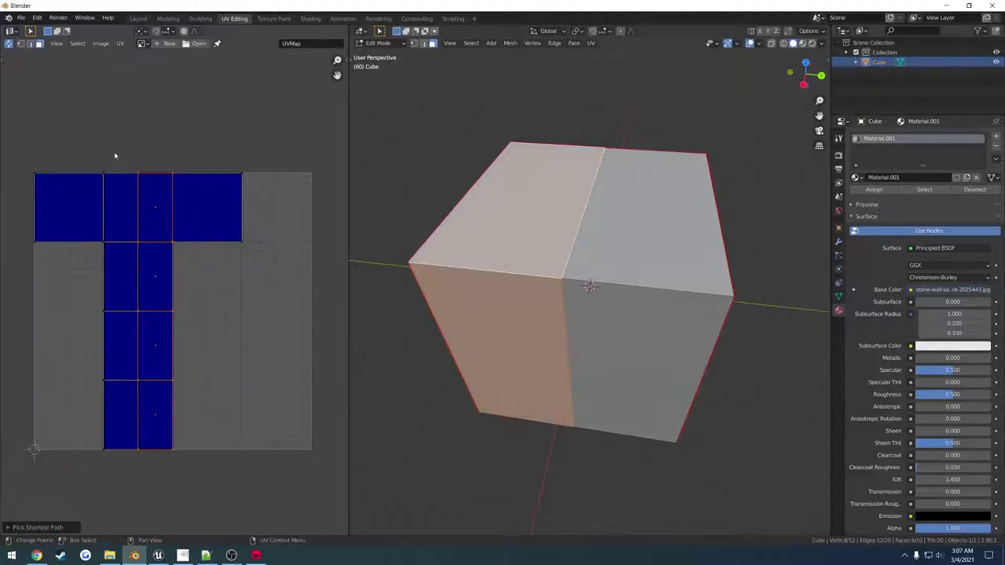
{"action": "left_click_drag", "start_coordinate": [113, 149], "coordinate": [127, 453]}
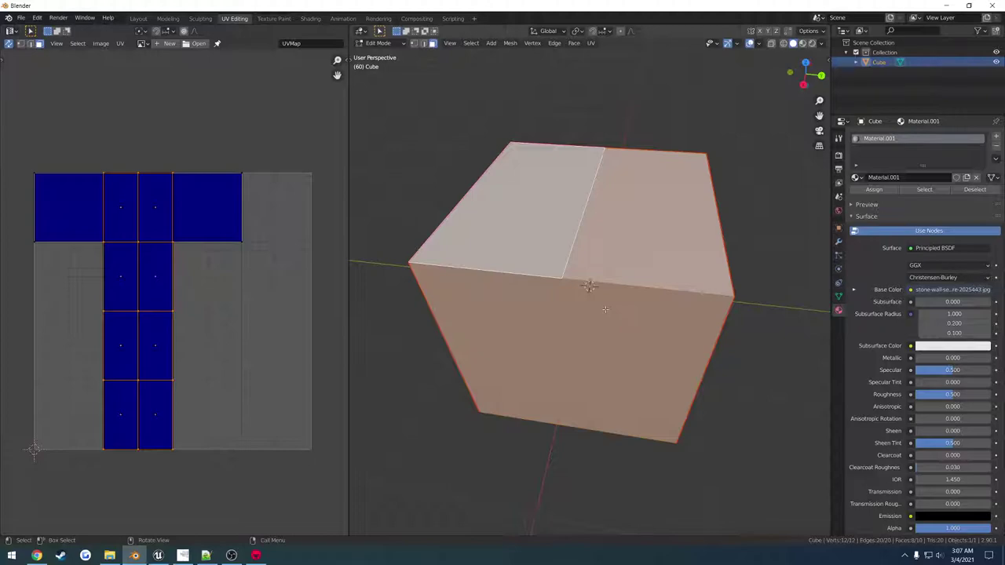
{"action": "left_click", "coordinate": [147, 213]}
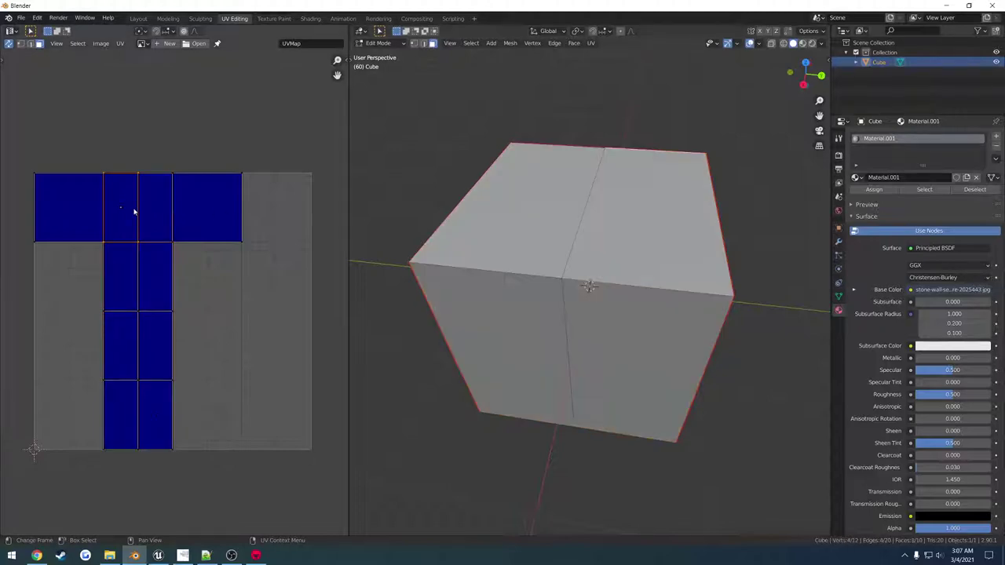
{"action": "scroll", "coordinate": [150, 212], "scroll_direction": "up", "scroll_amount": 4}
{"action": "scroll", "coordinate": [155, 212], "scroll_direction": "up", "scroll_amount": 1}
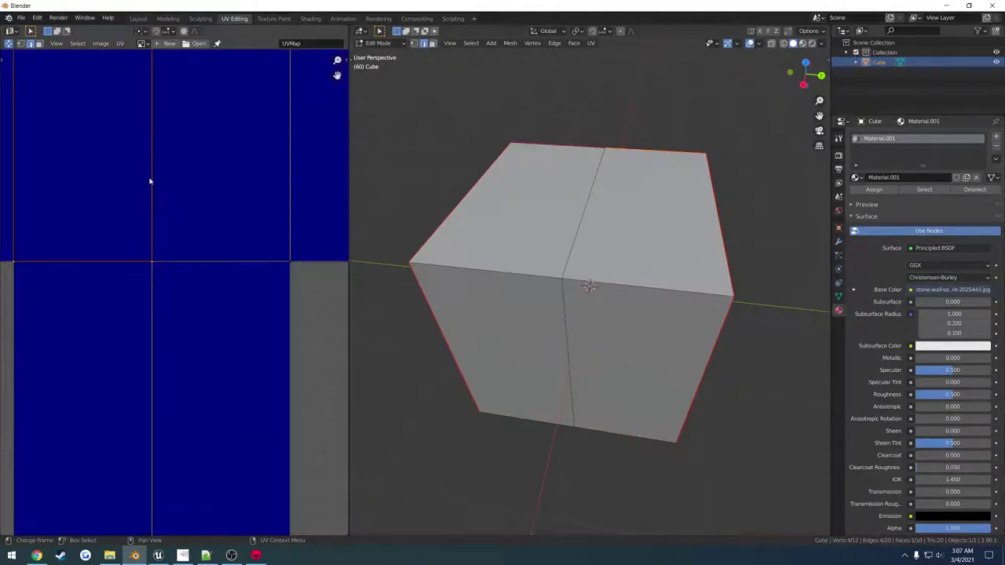
{"action": "scroll", "coordinate": [169, 210], "scroll_direction": "up", "scroll_amount": 1}
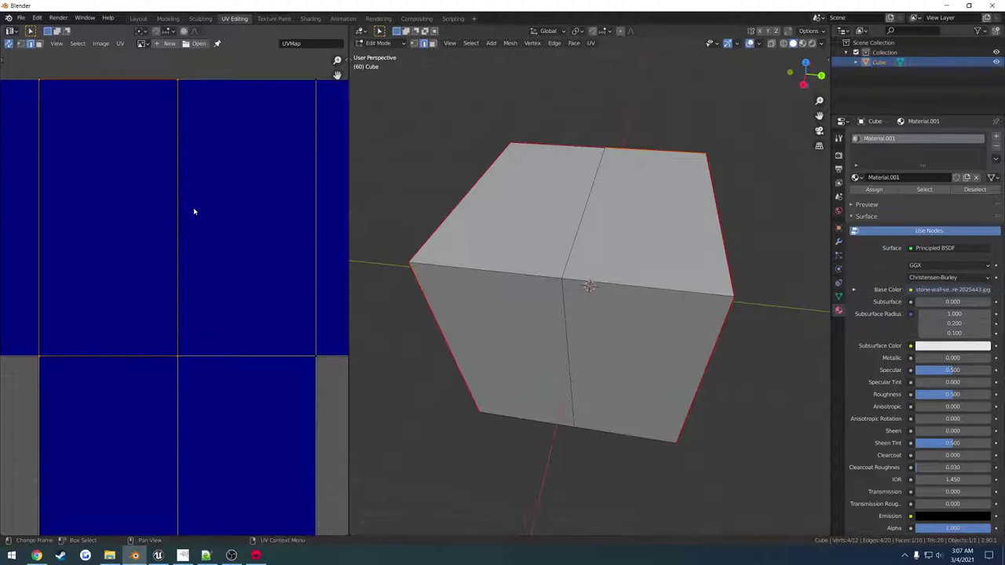
{"action": "scroll", "coordinate": [193, 212], "scroll_direction": "down", "scroll_amount": 5}
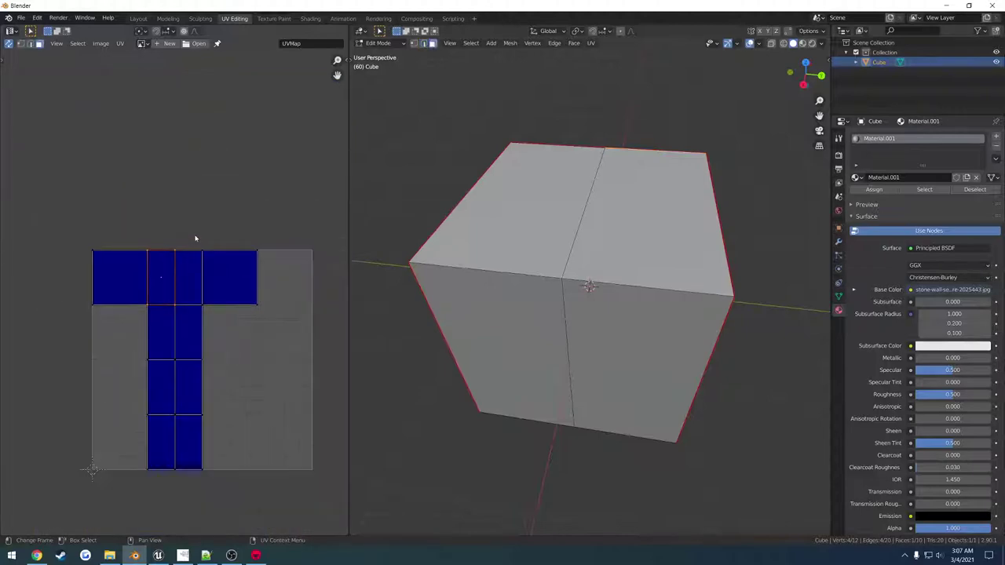
Step: Split the central UV column by moving its right four-face strip into the empty space beyond the top-row square
{"action": "left_click", "coordinate": [194, 437], "text": "ctrl"}
{"action": "key", "text": "g"}
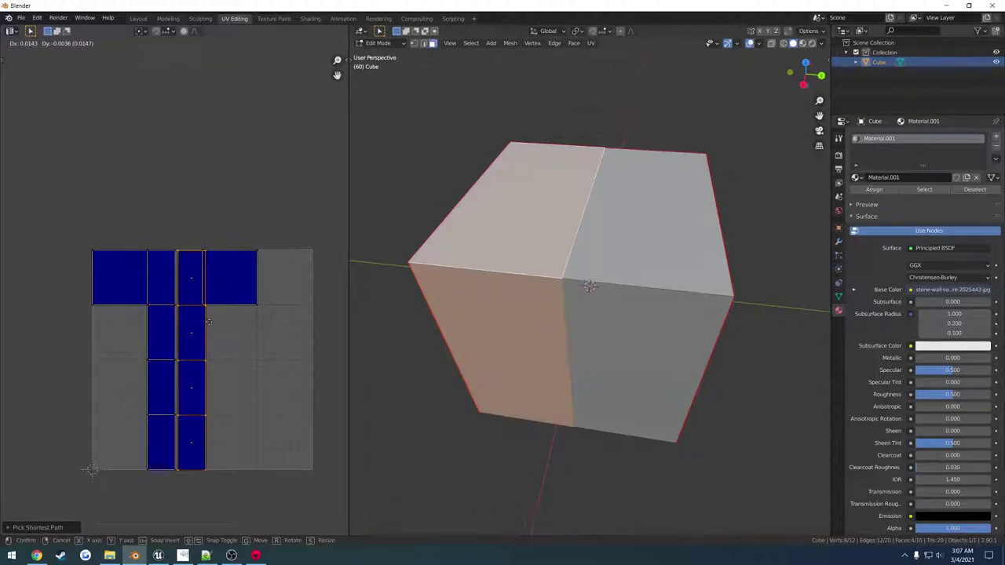
{"action": "left_click", "coordinate": [258, 328]}
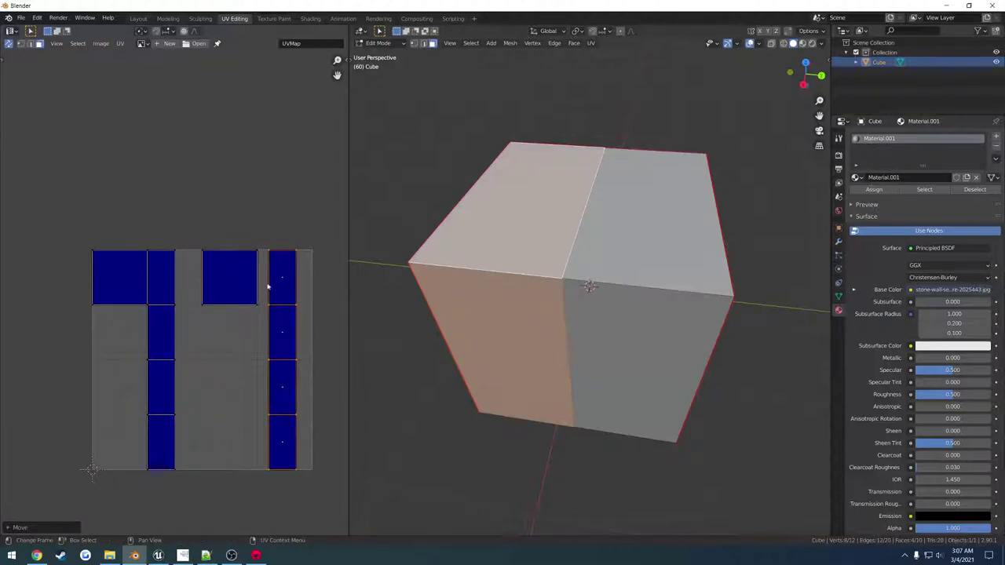
Step: Re-export the cube with the split UV layout over the existing untitled FBX file
{"action": "left_click", "coordinate": [21, 17]}
{"action": "mouse_move", "coordinate": [47, 159]}
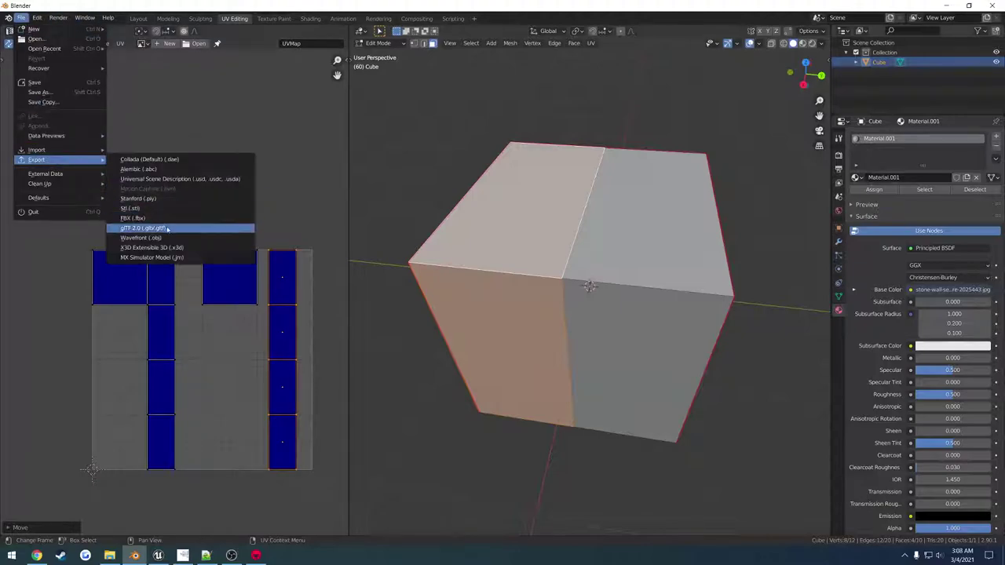
{"action": "left_click", "coordinate": [167, 228]}
{"action": "key", "text": "Return"}
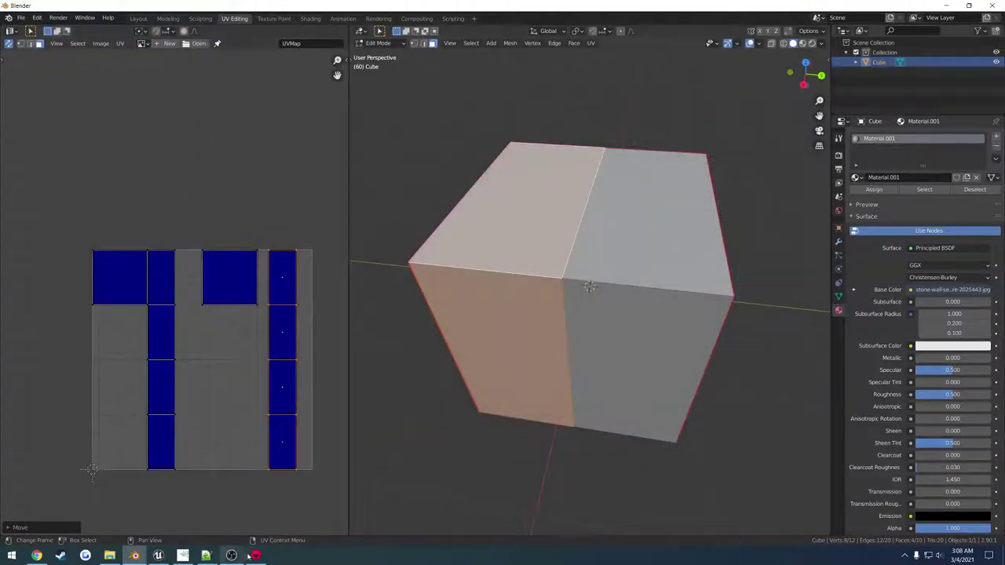
Step: Switch to Marmoset Toolbag and delete the Default and Material.001 materials
{"action": "left_click", "coordinate": [254, 555]}
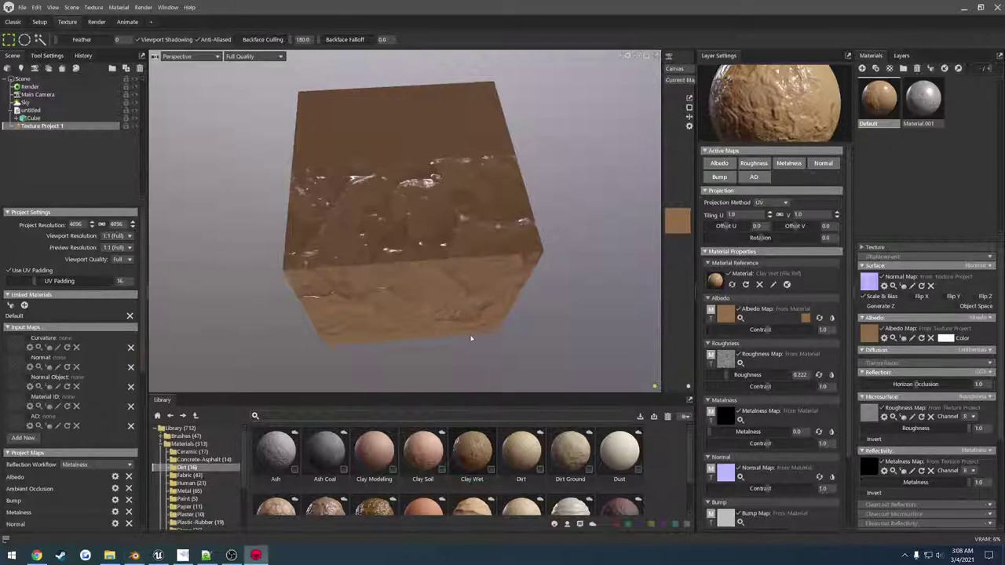
{"action": "left_click", "coordinate": [33, 117]}
{"action": "left_click", "coordinate": [47, 126]}
{"action": "scroll", "coordinate": [97, 353], "scroll_direction": "down", "scroll_amount": 5}
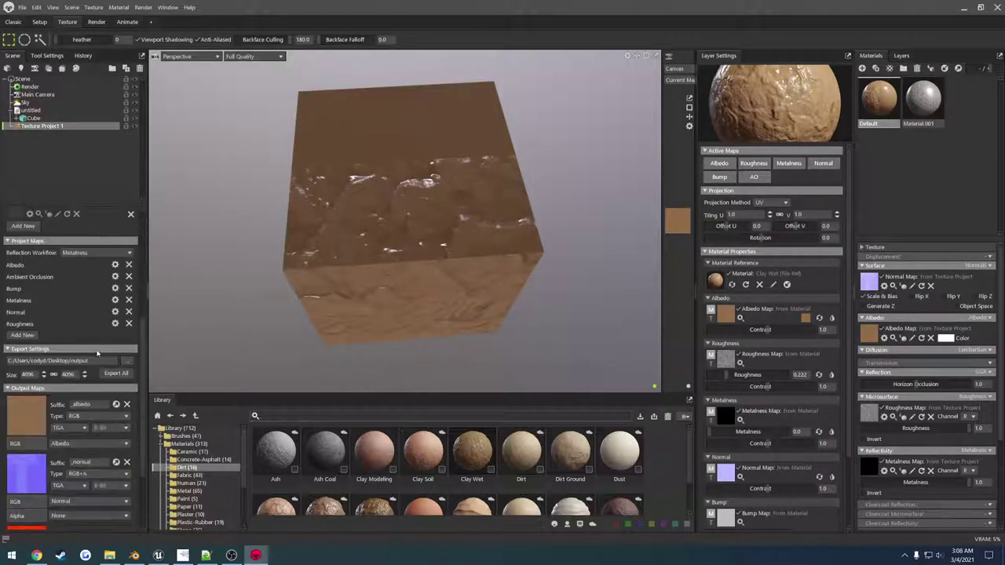
{"action": "scroll", "coordinate": [118, 334], "scroll_direction": "up", "scroll_amount": 5}
{"action": "right_click", "coordinate": [876, 104]}
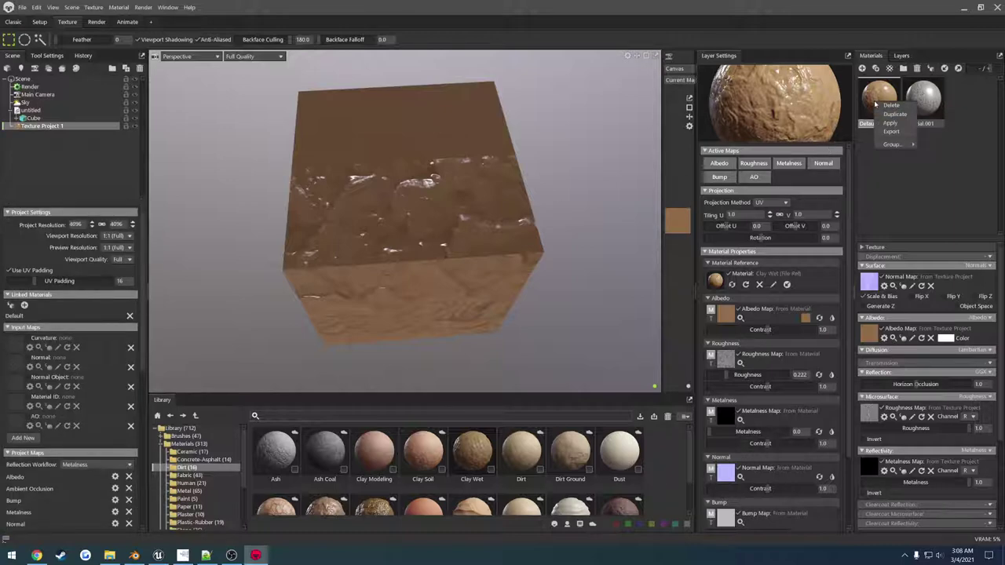
{"action": "left_click", "coordinate": [890, 104]}
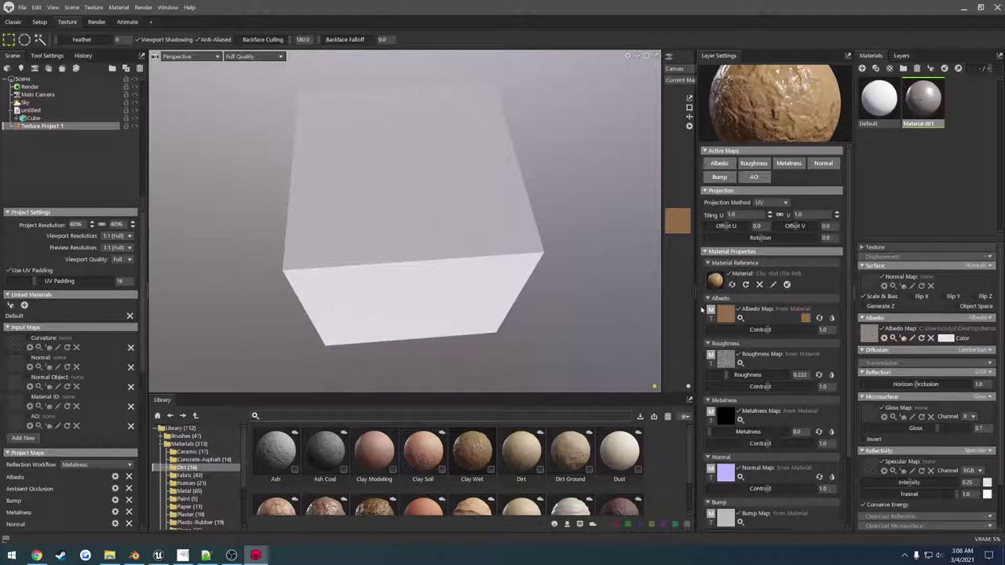
{"action": "left_click_drag", "start_coordinate": [474, 453], "coordinate": [431, 221]}
{"action": "left_click", "coordinate": [914, 99]}
{"action": "key", "text": "Delete"}
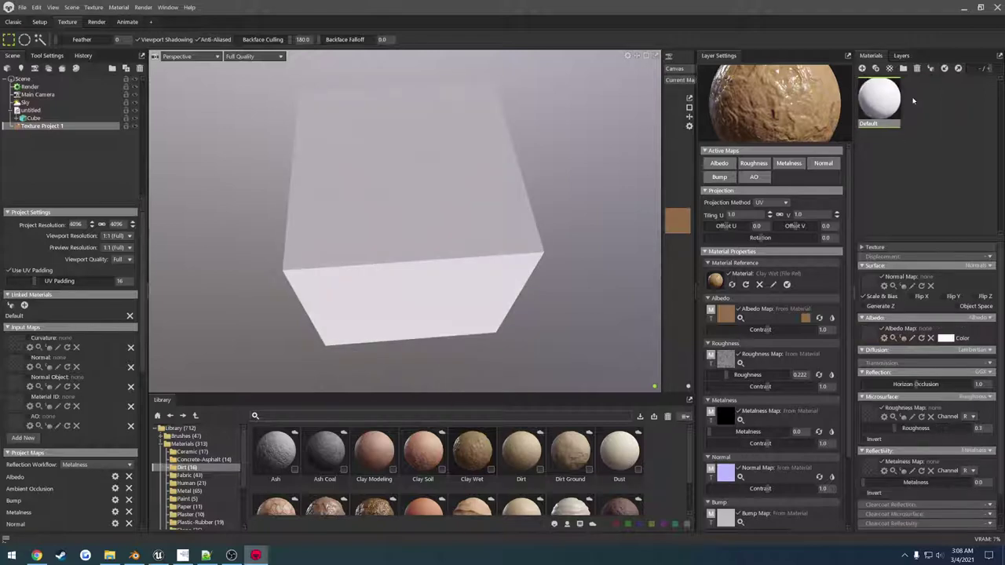
{"action": "left_click", "coordinate": [884, 92]}
{"action": "key", "text": "Delete"}
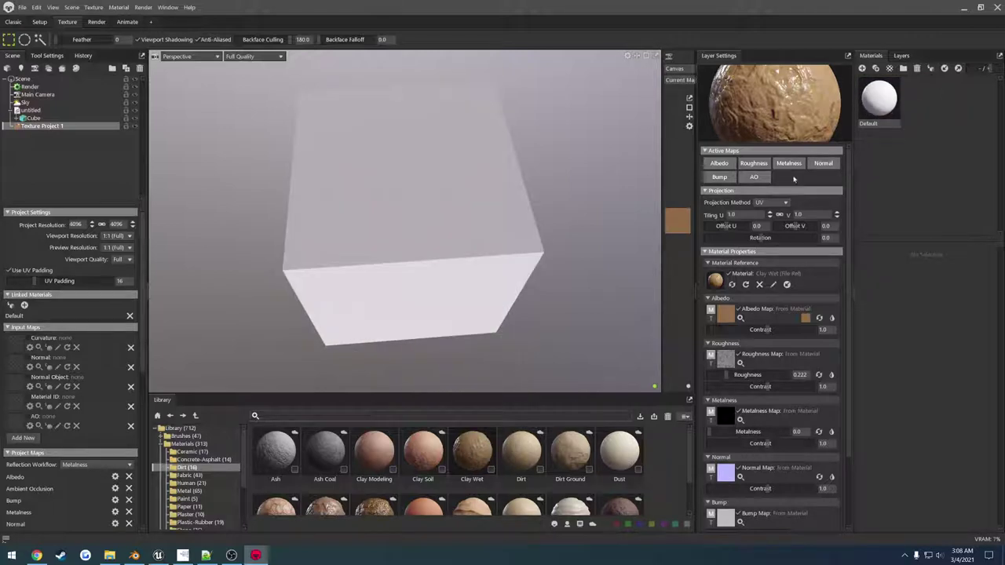
Step: Delete all the Clay Wet layers and remove Texture Project 1 from the scene
{"action": "left_click", "coordinate": [902, 56]}
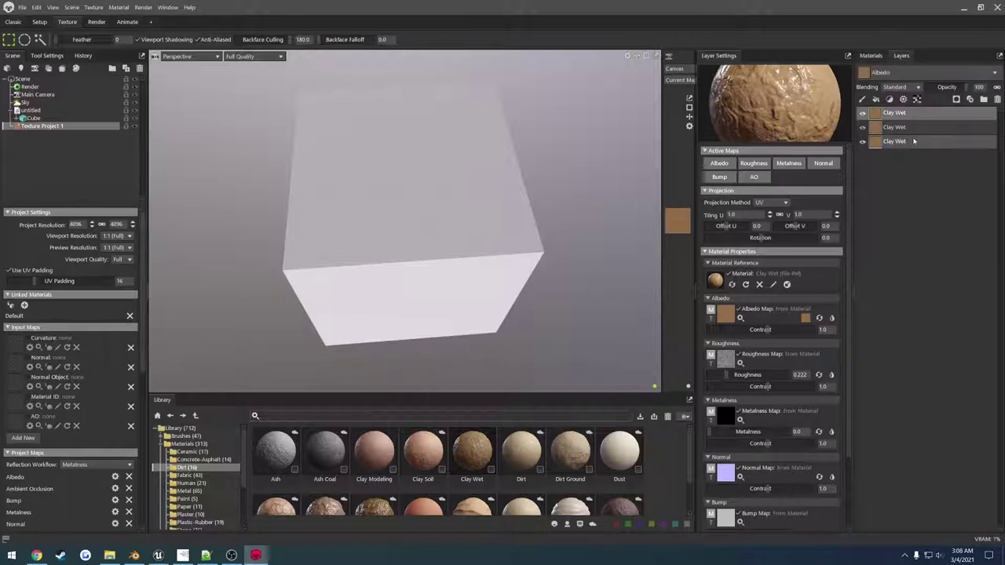
{"action": "key", "text": "Delete"}
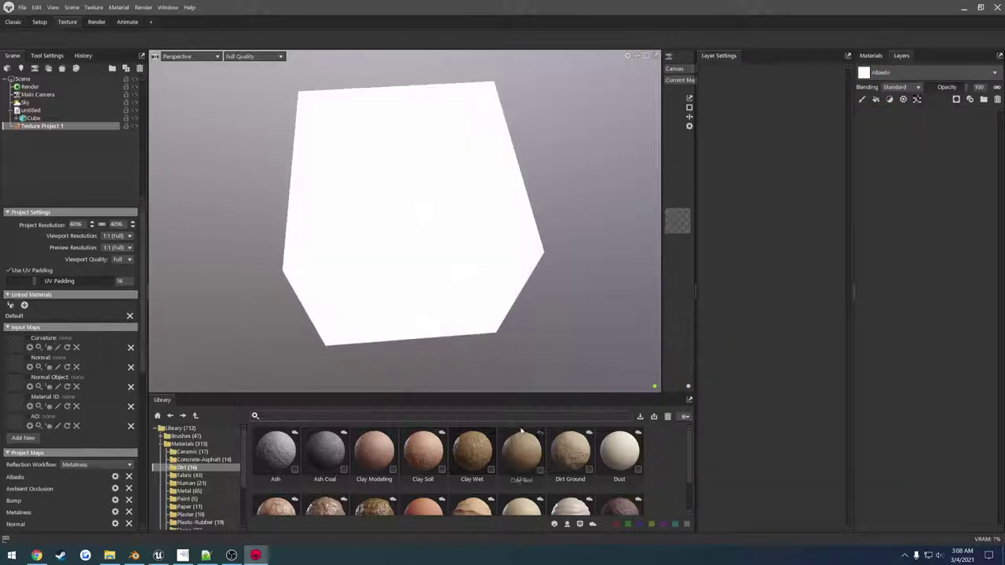
{"action": "left_click_drag", "start_coordinate": [522, 434], "coordinate": [886, 158]}
{"action": "key", "text": "Delete"}
{"action": "left_click", "coordinate": [866, 57]}
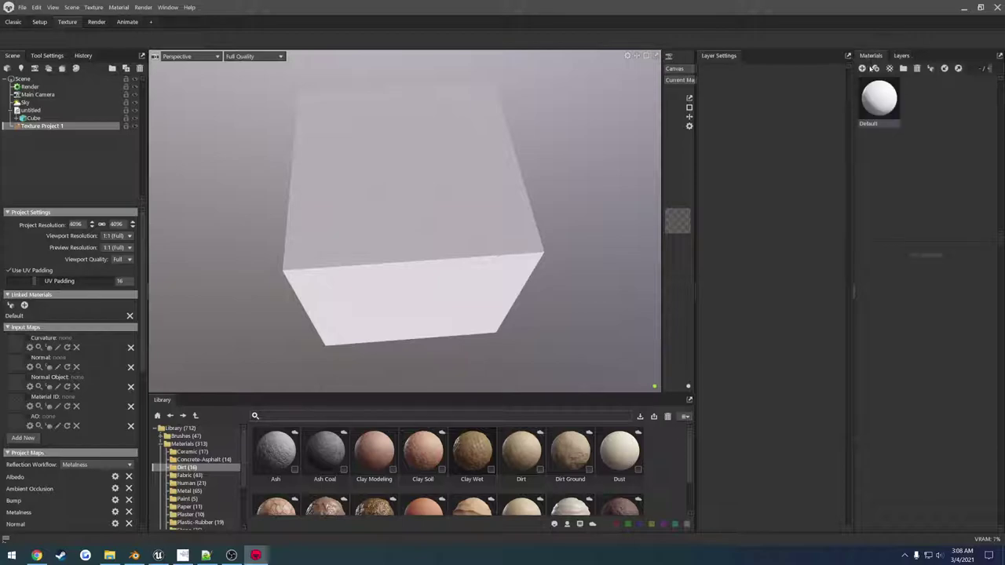
{"action": "left_click", "coordinate": [41, 127]}
{"action": "key", "text": "Delete"}
Step: Add a new texture project linked to the Default material and apply the Clay Wet material to the cube
{"action": "left_click", "coordinate": [901, 55]}
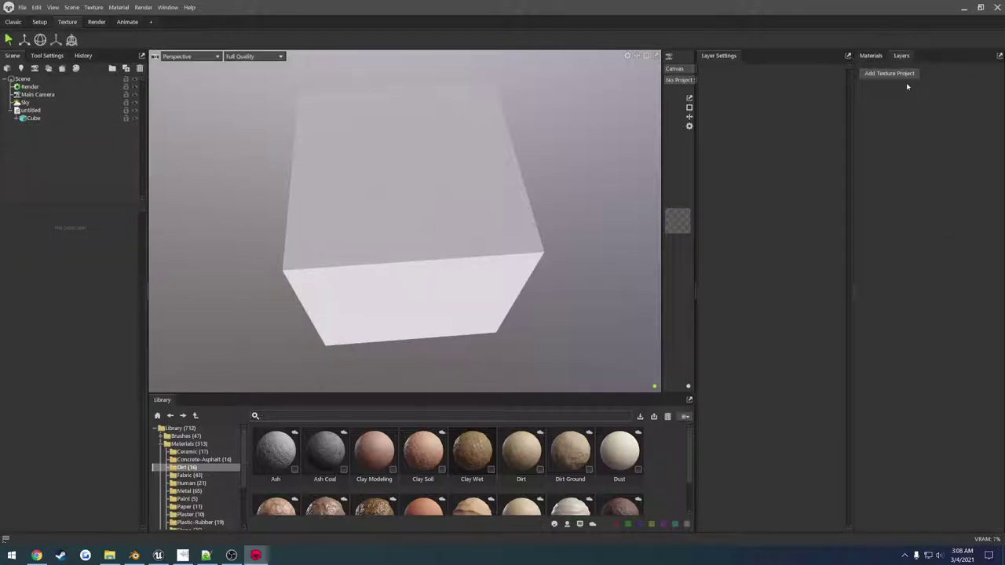
{"action": "left_click", "coordinate": [905, 77]}
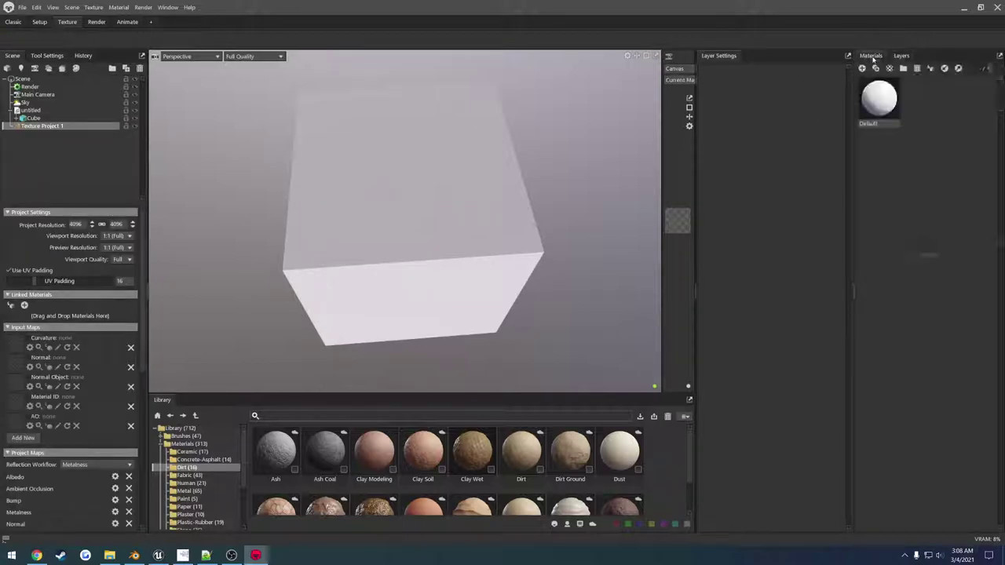
{"action": "left_click_drag", "start_coordinate": [472, 451], "coordinate": [444, 298]}
Step: Inspect the Clay Wet texture on the cube's faces for seams where the UV strips are split
{"action": "left_click_drag", "start_coordinate": [520, 272], "coordinate": [414, 190]}
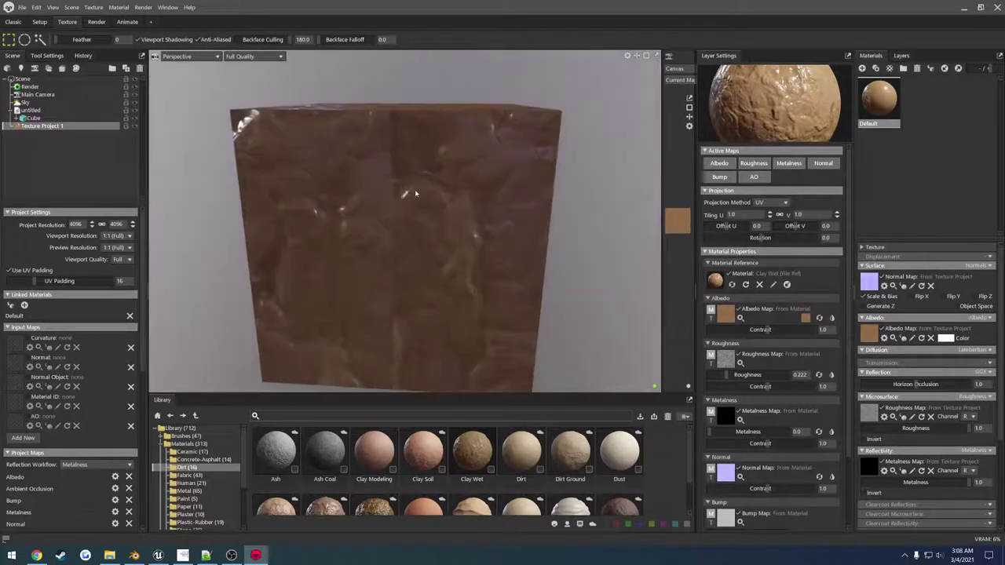
{"action": "scroll", "coordinate": [415, 190], "scroll_direction": "up", "scroll_amount": 5}
{"action": "scroll", "coordinate": [407, 223], "scroll_direction": "down", "scroll_amount": 3}
{"action": "scroll", "coordinate": [424, 242], "scroll_direction": "down", "scroll_amount": 2}
{"action": "left_click_drag", "start_coordinate": [424, 242], "coordinate": [382, 120]}
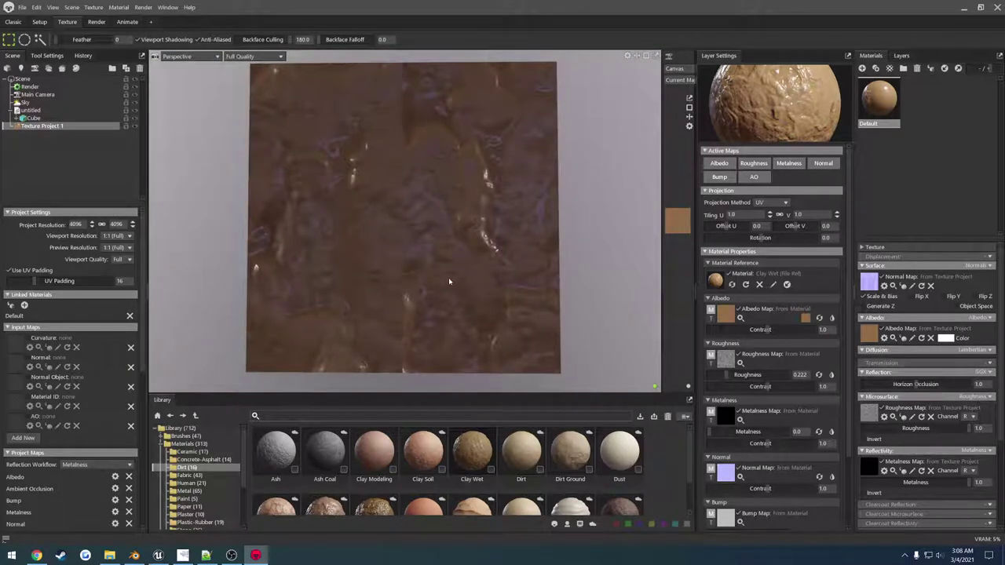
{"action": "left_click_drag", "start_coordinate": [448, 279], "coordinate": [386, 278]}
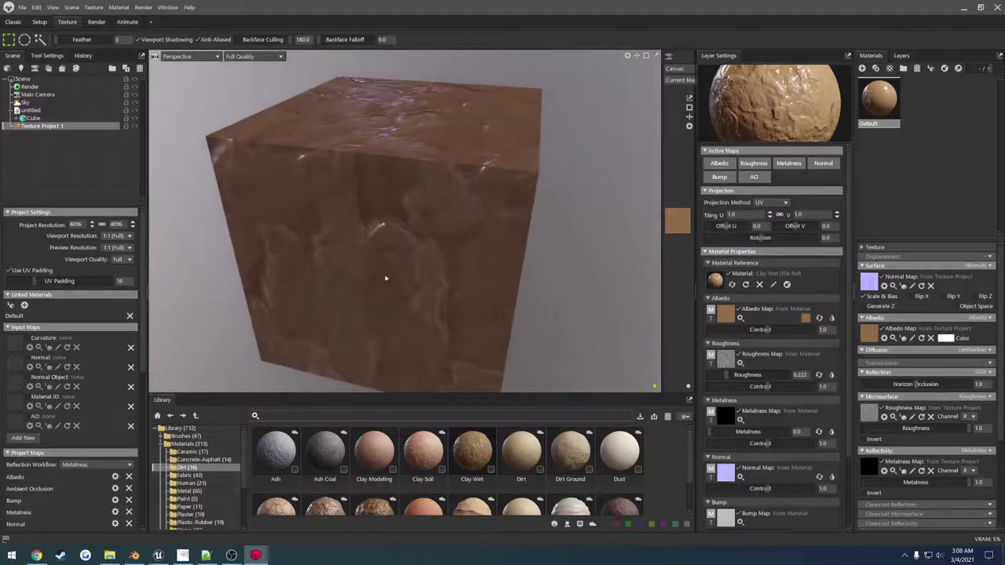
Step: Select the cube's middle edge loop in Blender to identify the split, and compare it with the textured cube in Marmoset Toolbag
{"action": "left_click", "coordinate": [134, 555]}
{"action": "key", "text": "2"}
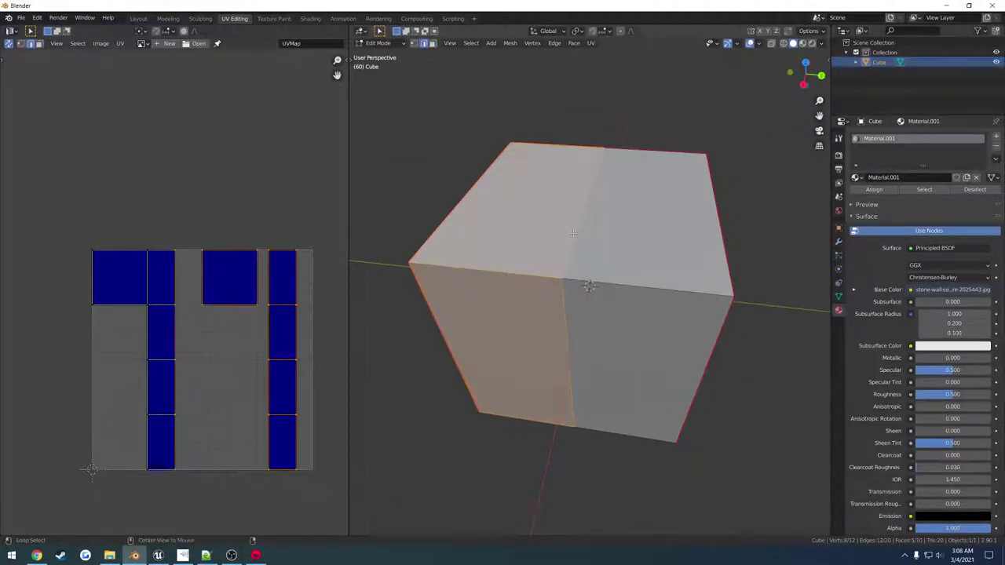
{"action": "left_click", "coordinate": [576, 252], "text": "alt"}
{"action": "middle_click_drag", "start_coordinate": [577, 251], "coordinate": [754, 201]}
{"action": "left_click", "coordinate": [751, 203]}
{"action": "left_click", "coordinate": [256, 555]}
{"action": "left_click_drag", "start_coordinate": [453, 223], "coordinate": [458, 243]}
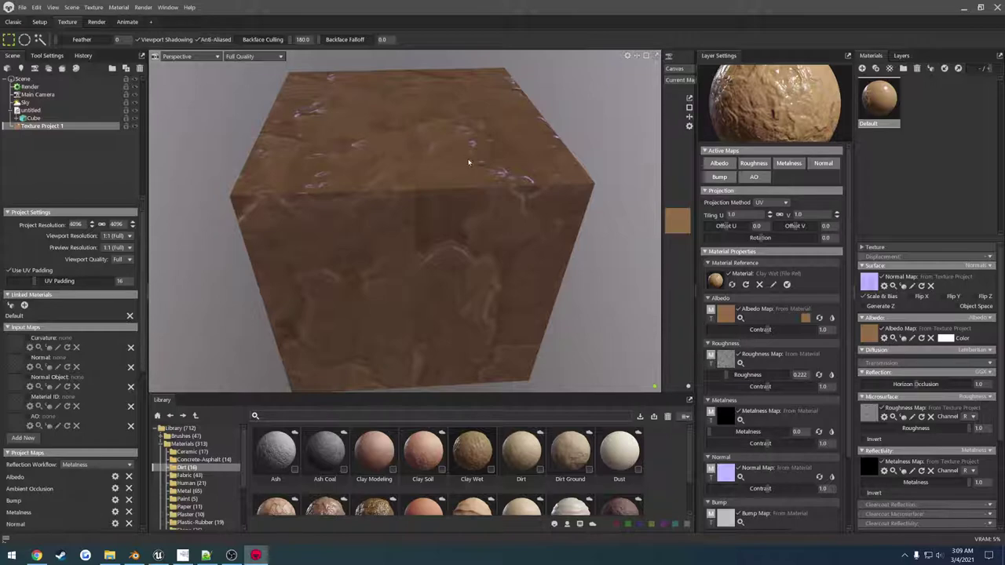
{"action": "middle_click_drag", "start_coordinate": [475, 169], "coordinate": [503, 233]}
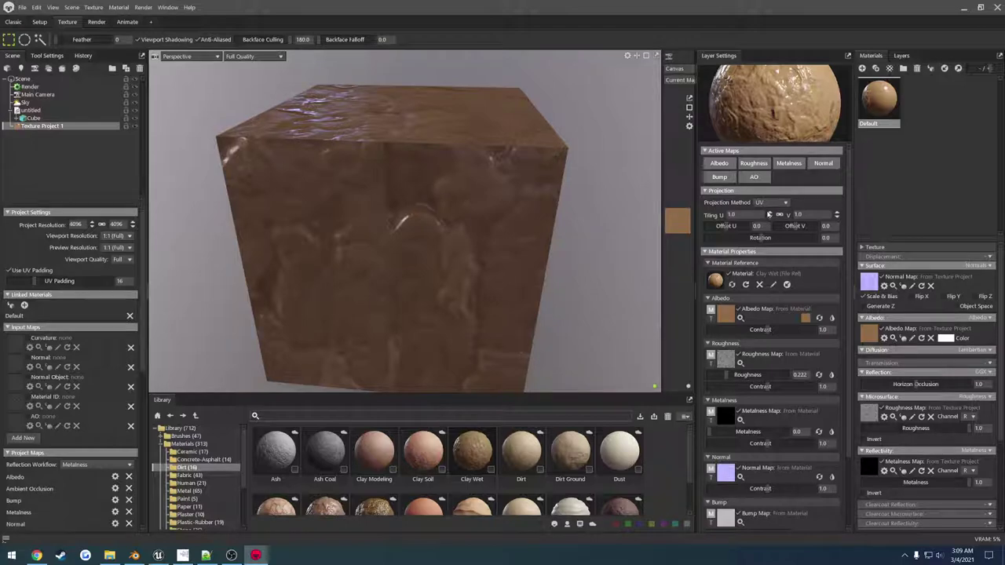
Step: Set the Clay Wet layer's projection method to Tri-Planar and inspect the cube's faces
{"action": "left_click", "coordinate": [771, 201]}
{"action": "left_click", "coordinate": [774, 223]}
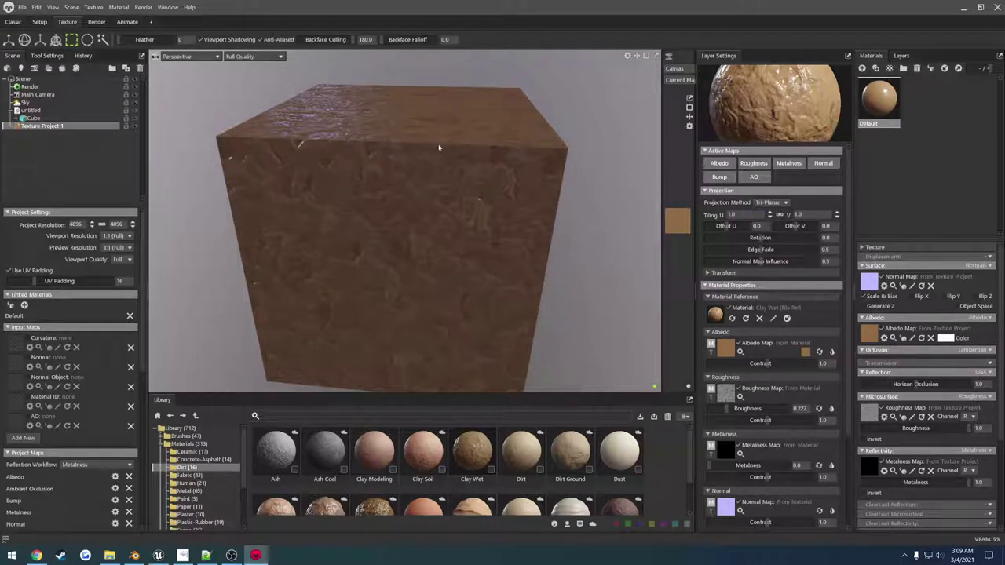
{"action": "middle_click_drag", "start_coordinate": [472, 238], "coordinate": [439, 160]}
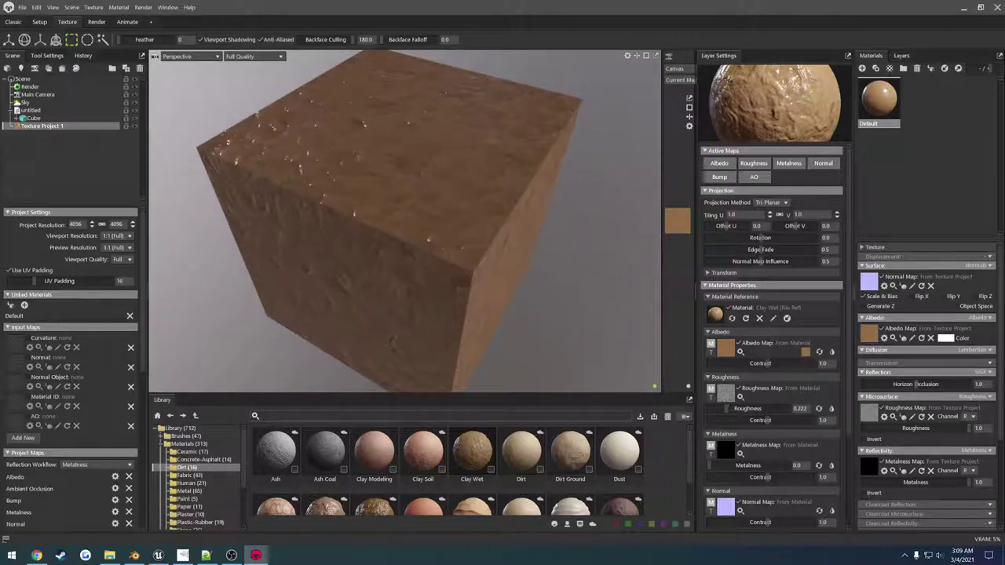
Step: Try Clay Wet tiling values of 0.5 and 0.3 and inspect each on the cube
{"action": "type", "text": "0.5"}
{"action": "key", "text": "Return"}
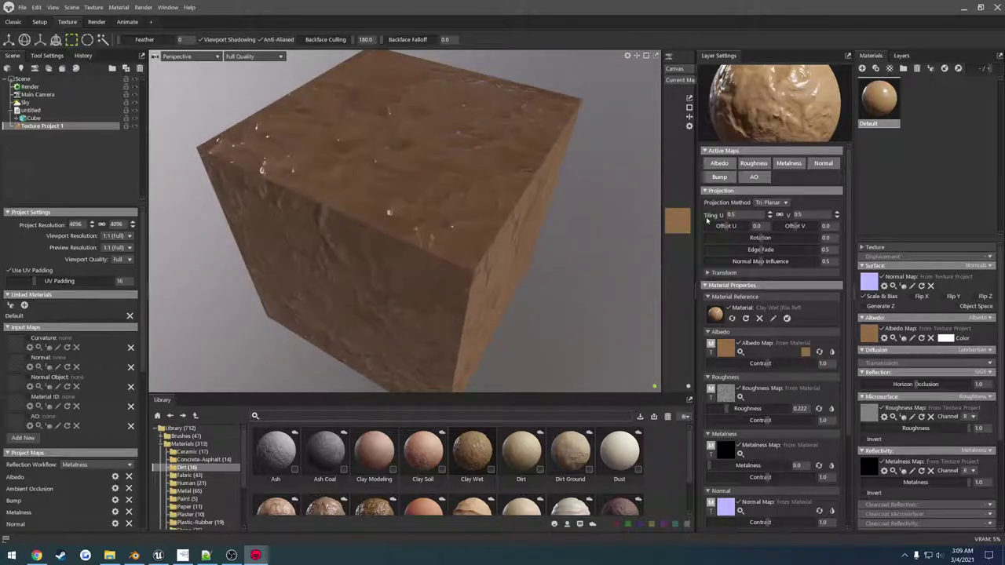
{"action": "left_click_drag", "start_coordinate": [541, 189], "coordinate": [441, 168], "text": "alt"}
{"action": "left_click_drag", "start_coordinate": [740, 215], "coordinate": [709, 218]}
{"action": "type", "text": "0.3"}
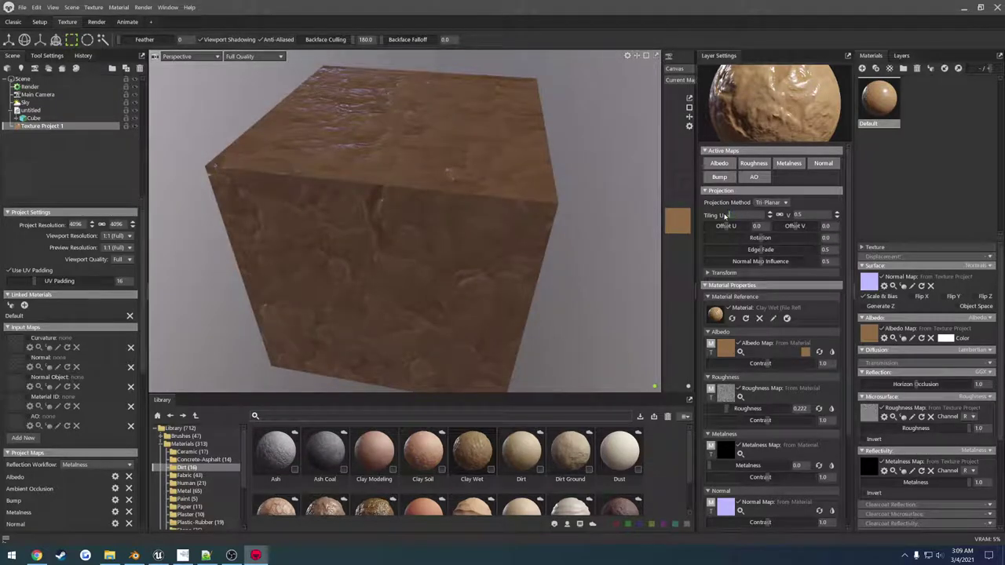
{"action": "key", "text": "Return"}
{"action": "left_click_drag", "start_coordinate": [504, 146], "coordinate": [510, 177], "text": "alt"}
Step: Set the Clay Wet layer's U and V tiling to 0.35 and inspect the cube's faces
{"action": "left_click_drag", "start_coordinate": [739, 215], "coordinate": [711, 218]}
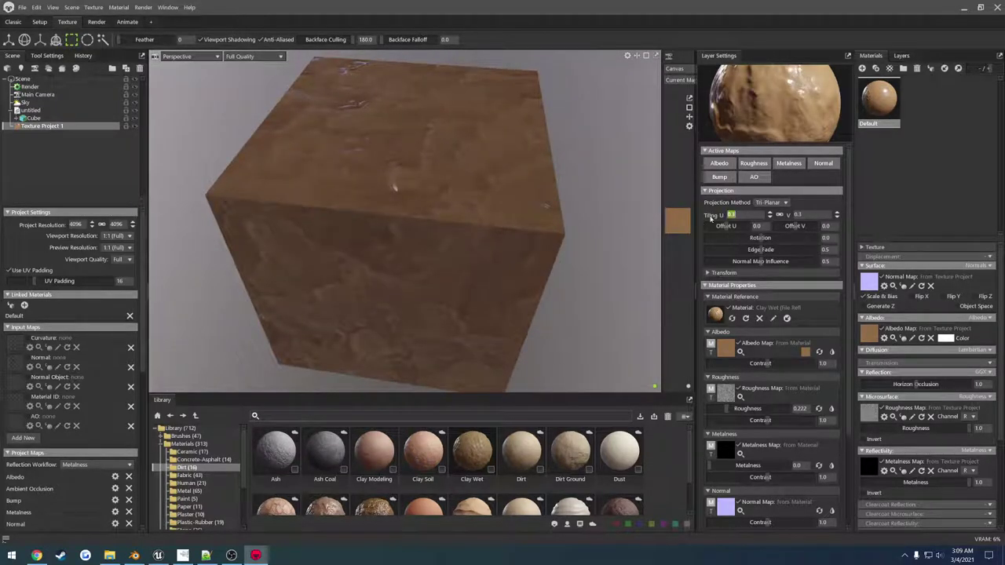
{"action": "type", "text": ".15"}
{"action": "key", "text": "Return"}
{"action": "left_click_drag", "start_coordinate": [511, 177], "coordinate": [543, 199], "text": "alt"}
{"action": "middle_click_drag", "start_coordinate": [543, 199], "coordinate": [502, 239]}
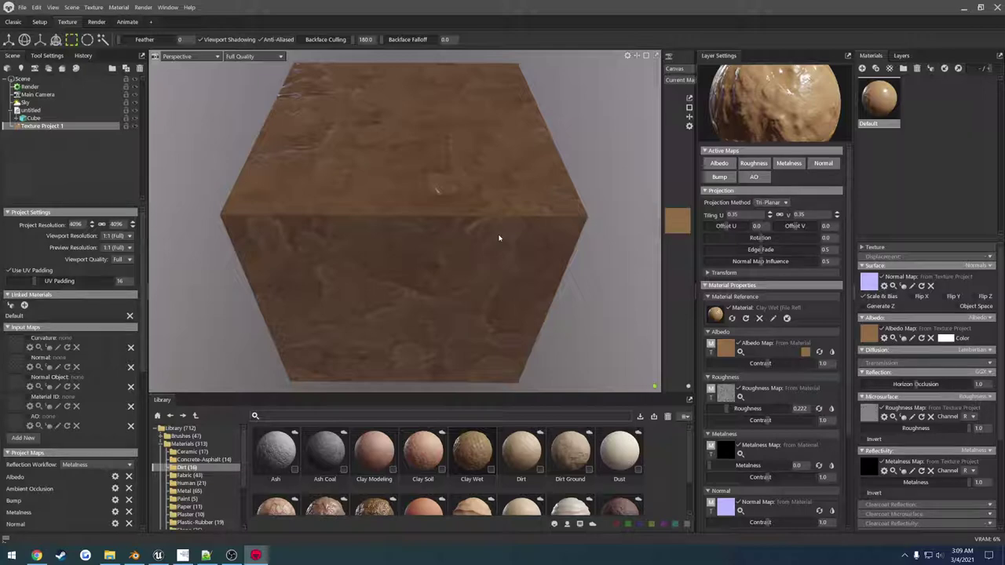
Step: Enlarge the 2D canvas beside the perspective view and compare the Tri-Planar texture on the map and the cube
{"action": "left_click_drag", "start_coordinate": [659, 159], "coordinate": [383, 149]}
{"action": "scroll", "coordinate": [475, 156], "scroll_direction": "up", "scroll_amount": 3}
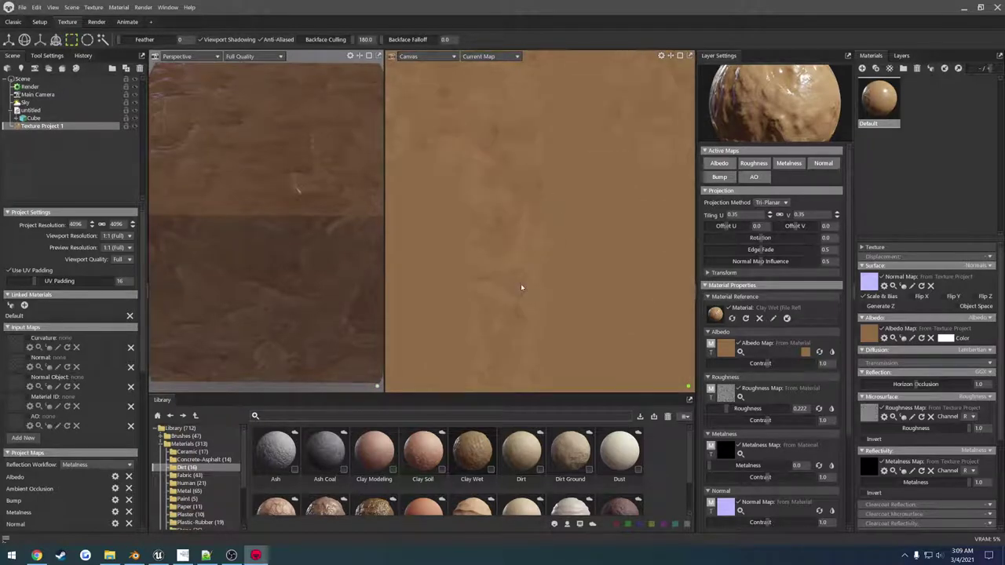
{"action": "scroll", "coordinate": [520, 283], "scroll_direction": "down", "scroll_amount": 1}
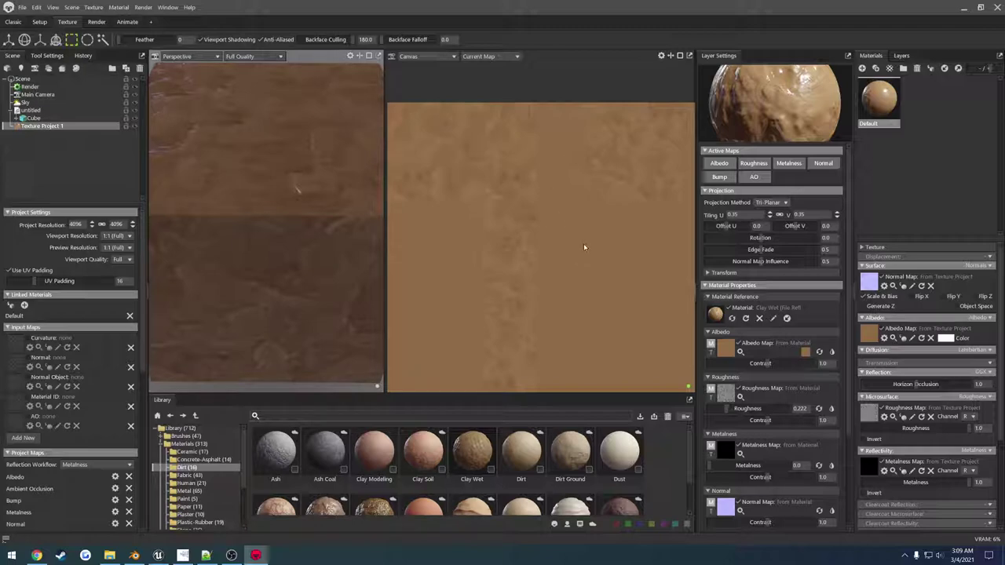
{"action": "scroll", "coordinate": [271, 206], "scroll_direction": "down", "scroll_amount": 5}
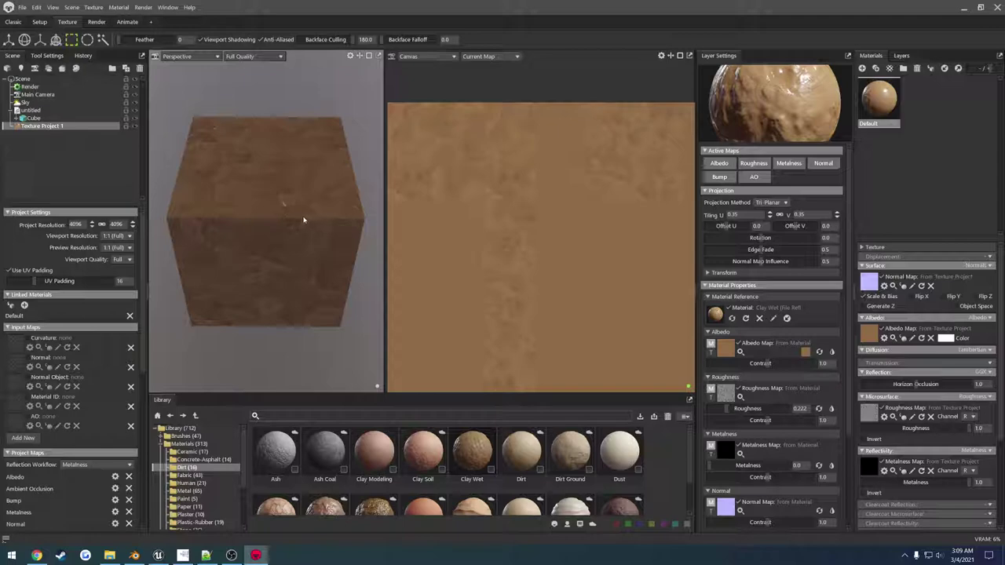
Step: Set the Clay Wet layer's projection method to UV with tiling 1.0, and inspect the resulting map on the canvas
{"action": "left_click", "coordinate": [770, 203]}
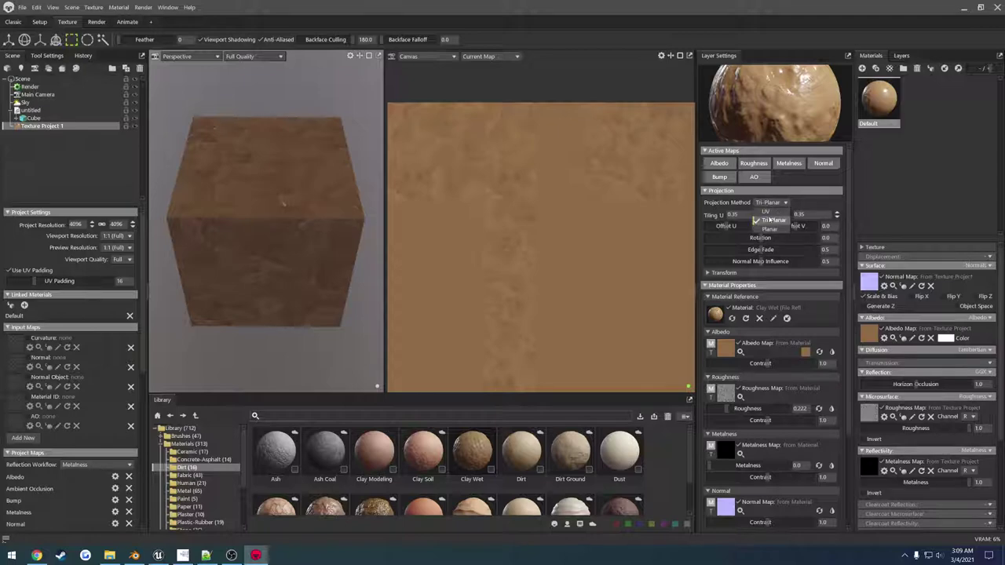
{"action": "left_click", "coordinate": [766, 220]}
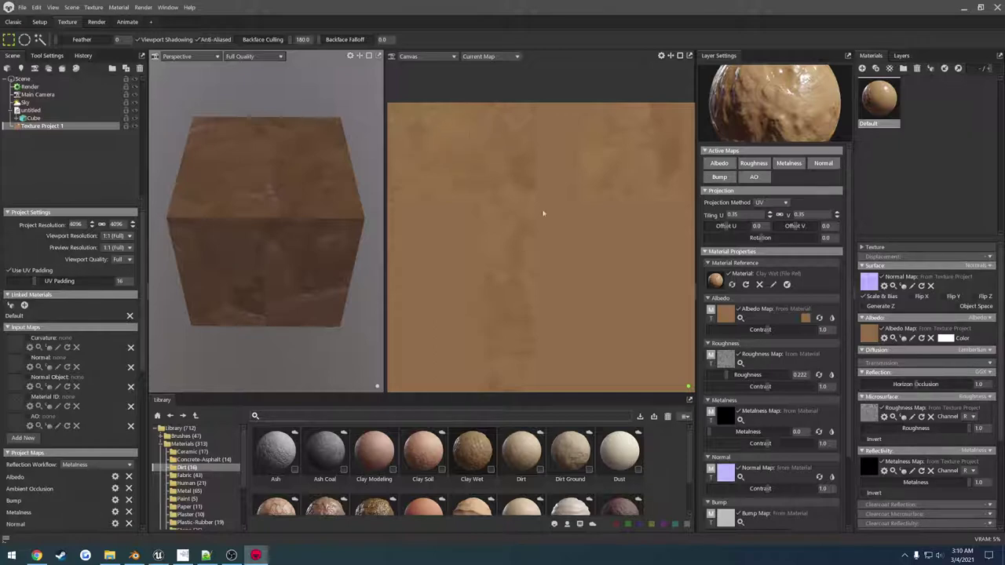
{"action": "left_click_drag", "start_coordinate": [741, 215], "coordinate": [709, 214]}
{"action": "type", "text": "1"}
{"action": "key", "text": "Return"}
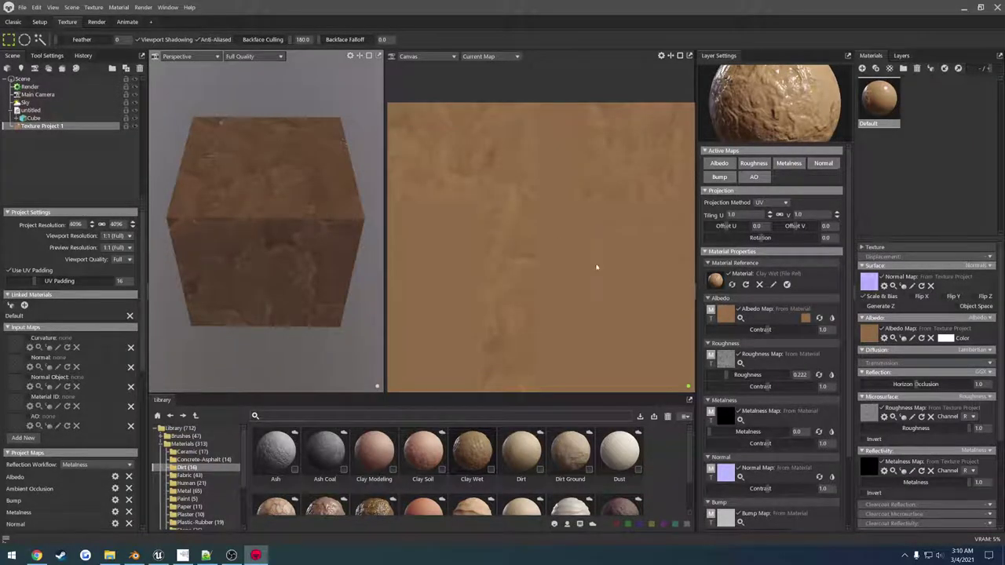
{"action": "scroll", "coordinate": [597, 268], "scroll_direction": "down", "scroll_amount": 3}
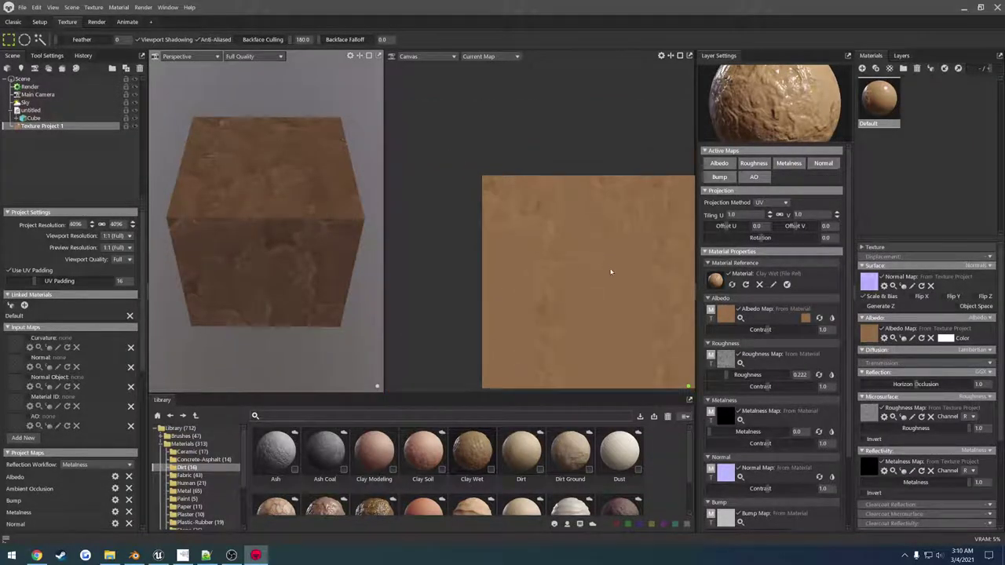
{"action": "scroll", "coordinate": [566, 231], "scroll_direction": "up", "scroll_amount": 5}
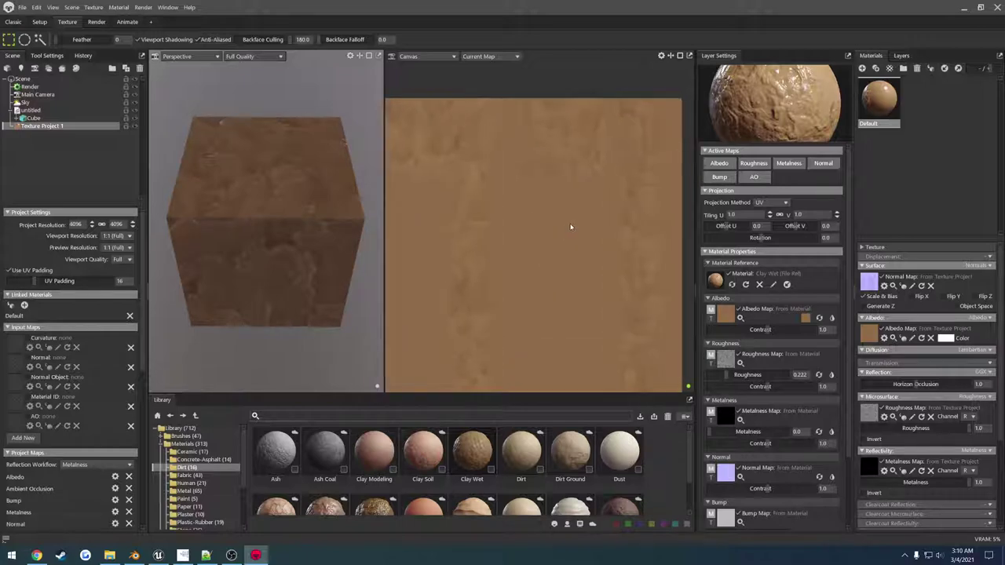
{"action": "middle_click_drag", "start_coordinate": [571, 227], "coordinate": [580, 232]}
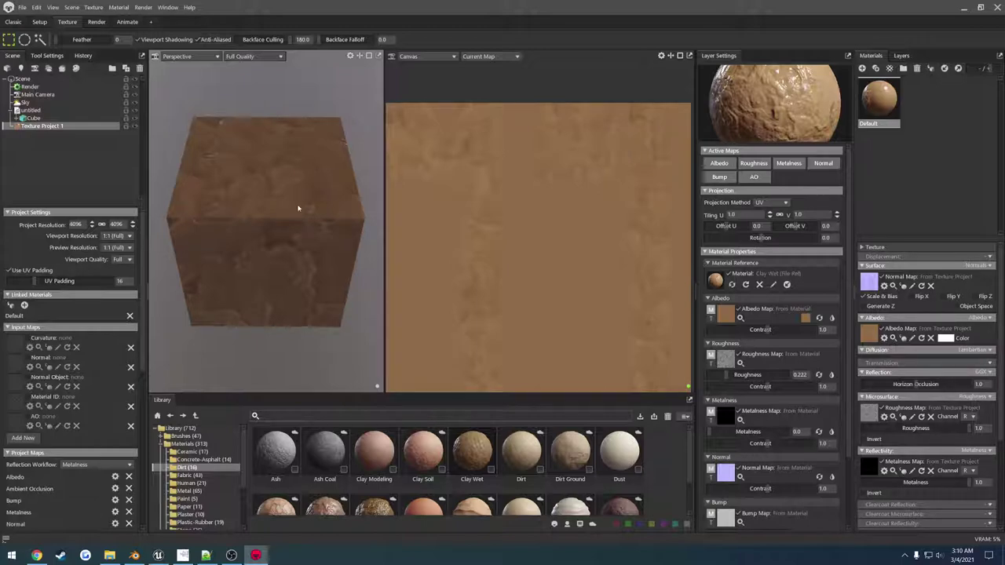
Step: In Blender, select the detached UV strip and move it against the other strip to rejoin the T-shaped layout
{"action": "left_click", "coordinate": [135, 555]}
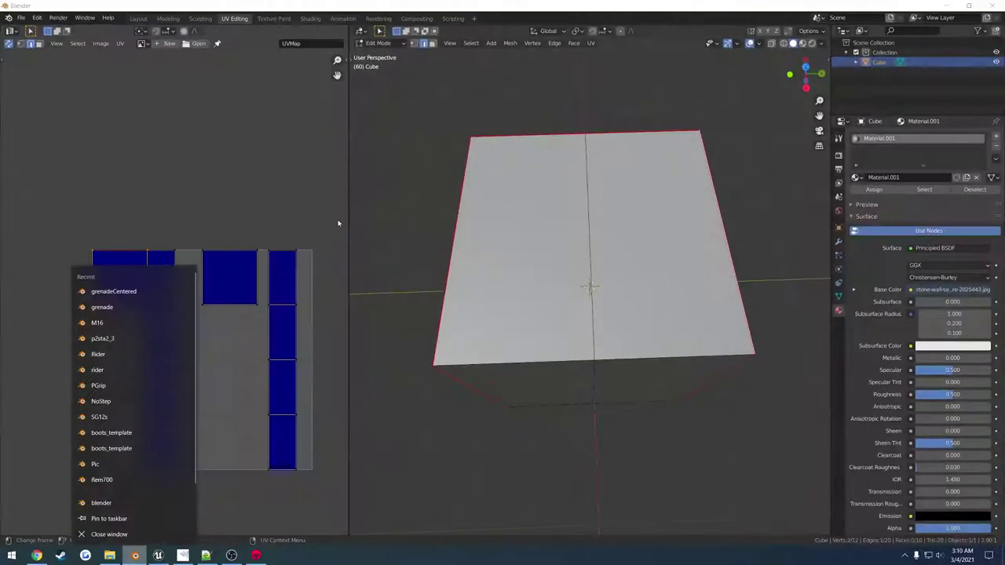
{"action": "left_click", "coordinate": [298, 197]}
{"action": "key", "text": "l"}
{"action": "key", "text": "3"}
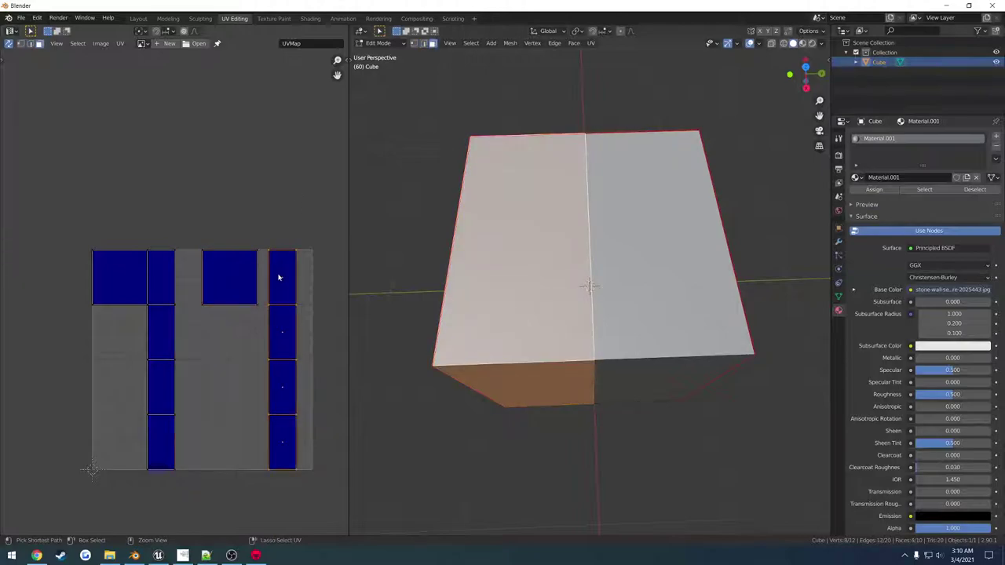
{"action": "left_click_drag", "start_coordinate": [279, 277], "coordinate": [180, 293]}
Step: Export the cube with its rejoined UVs as FBX, overwriting untitled.fbx
{"action": "left_click", "coordinate": [21, 17]}
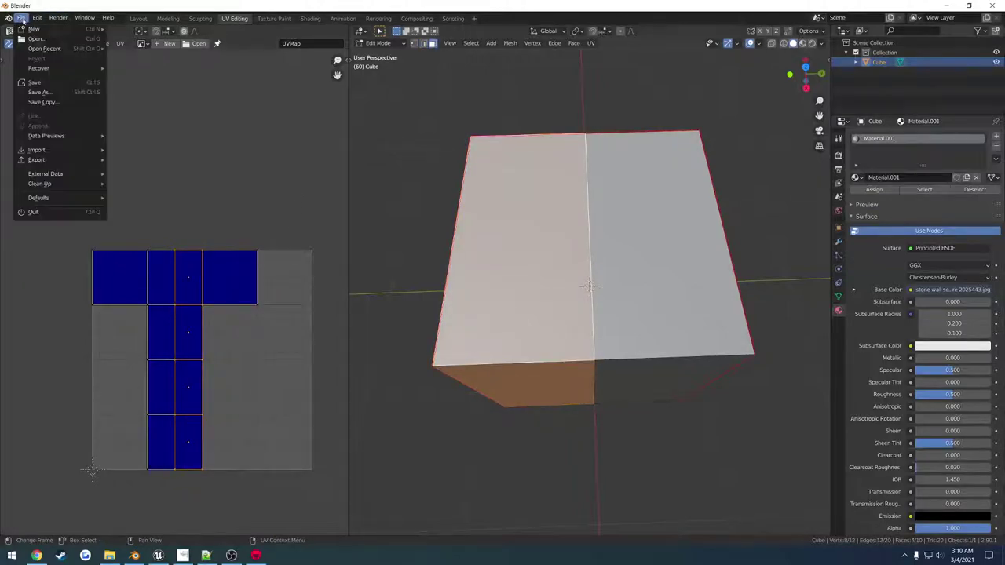
{"action": "mouse_move", "coordinate": [47, 159]}
{"action": "left_click", "coordinate": [152, 217]}
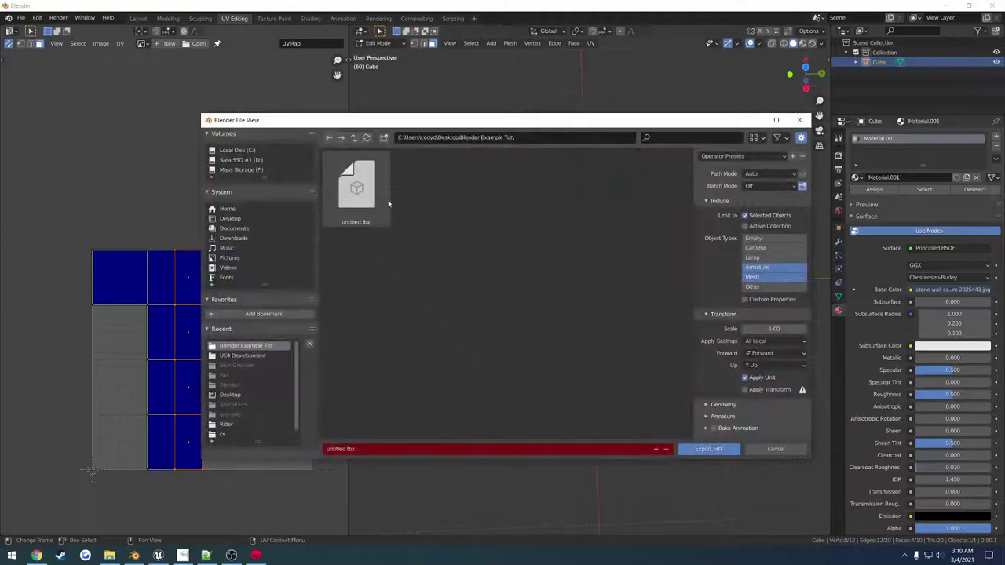
{"action": "double_click", "coordinate": [386, 203]}
Step: In Marmoset Toolbag, delete the Default and Material.001 materials' old setup and remove Texture Project 1
{"action": "left_click", "coordinate": [255, 555]}
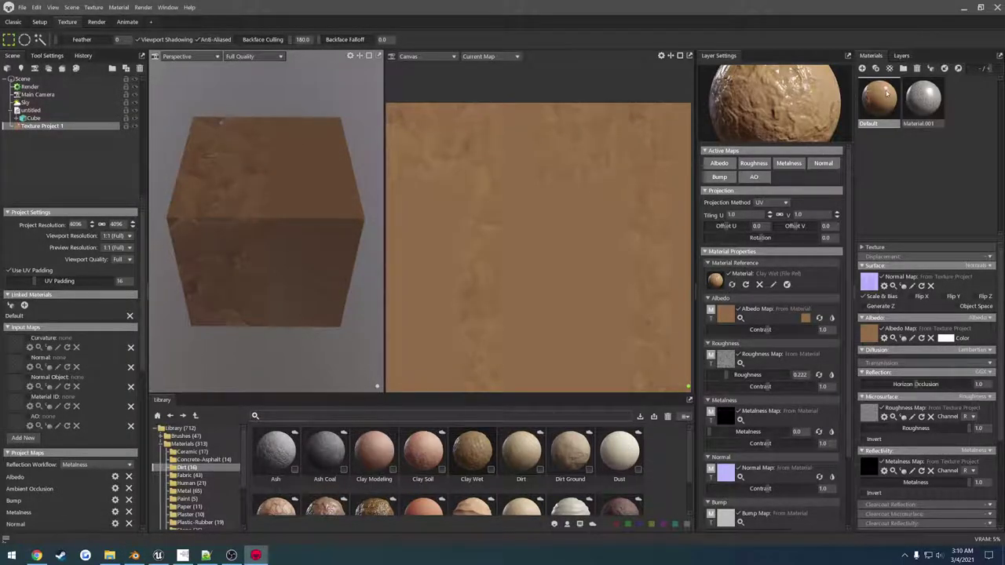
{"action": "key", "text": "Delete"}
{"action": "left_click", "coordinate": [913, 99]}
{"action": "key", "text": "Delete"}
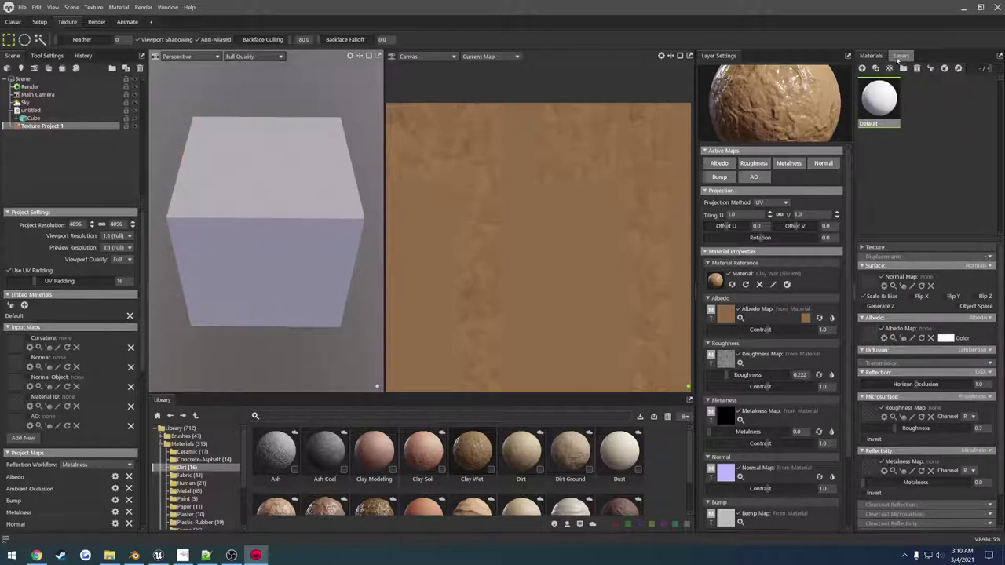
{"action": "left_click", "coordinate": [61, 127]}
{"action": "key", "text": "Delete"}
Step: Add a new texture project, link the Default material to it, and apply Clay Wet to the cube
{"action": "left_click", "coordinate": [902, 57]}
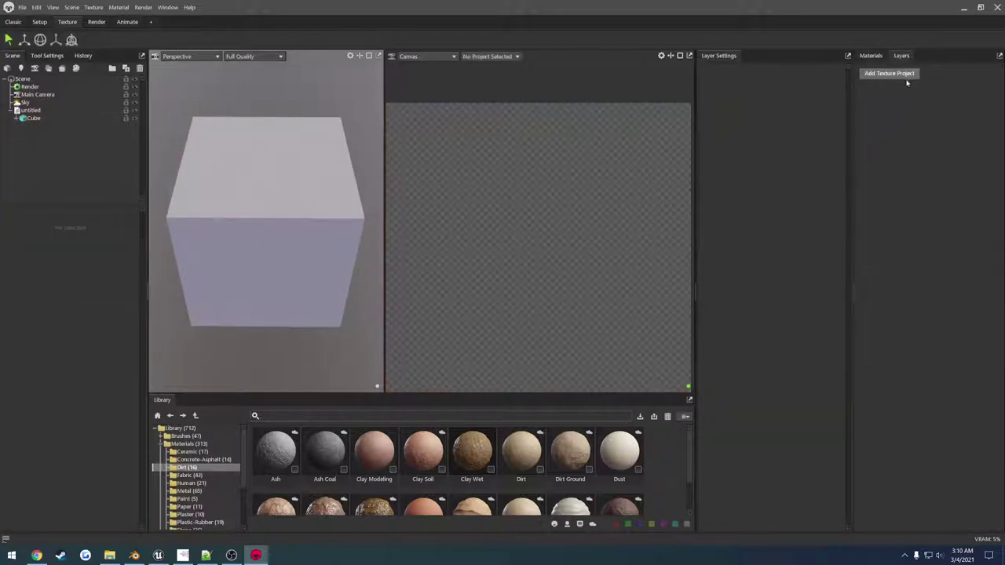
{"action": "left_click", "coordinate": [890, 73]}
{"action": "left_click_drag", "start_coordinate": [879, 98], "coordinate": [58, 310]}
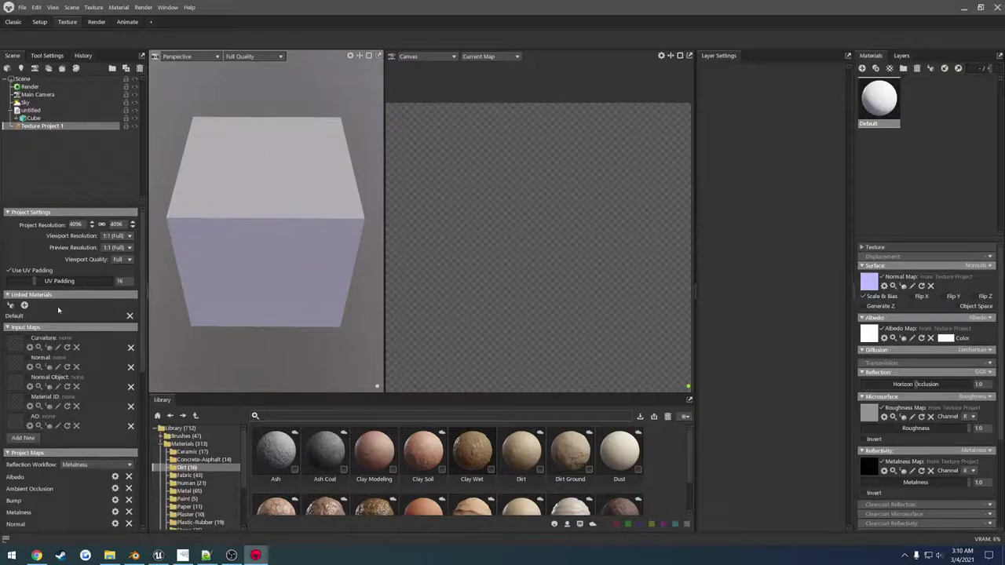
{"action": "left_click_drag", "start_coordinate": [489, 463], "coordinate": [264, 258]}
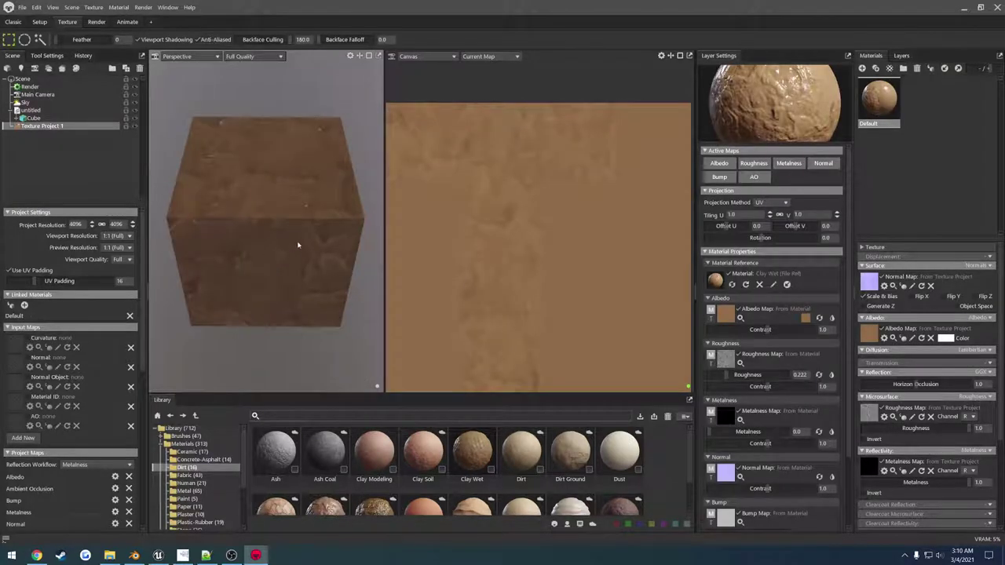
Step: Inspect the Clay Wet texture on the cube and the canvas map, and close Marmoset Toolbag
{"action": "mouse_move", "coordinate": [323, 236]}
{"action": "left_mouse_down", "text": "alt"}
{"action": "mouse_move", "coordinate": [227, 223]}
{"action": "mouse_move", "coordinate": [253, 133]}
{"action": "mouse_move", "coordinate": [311, 245]}
{"action": "left_mouse_up", "text": "alt"}
{"action": "scroll", "coordinate": [310, 245], "scroll_direction": "up", "scroll_amount": 3}
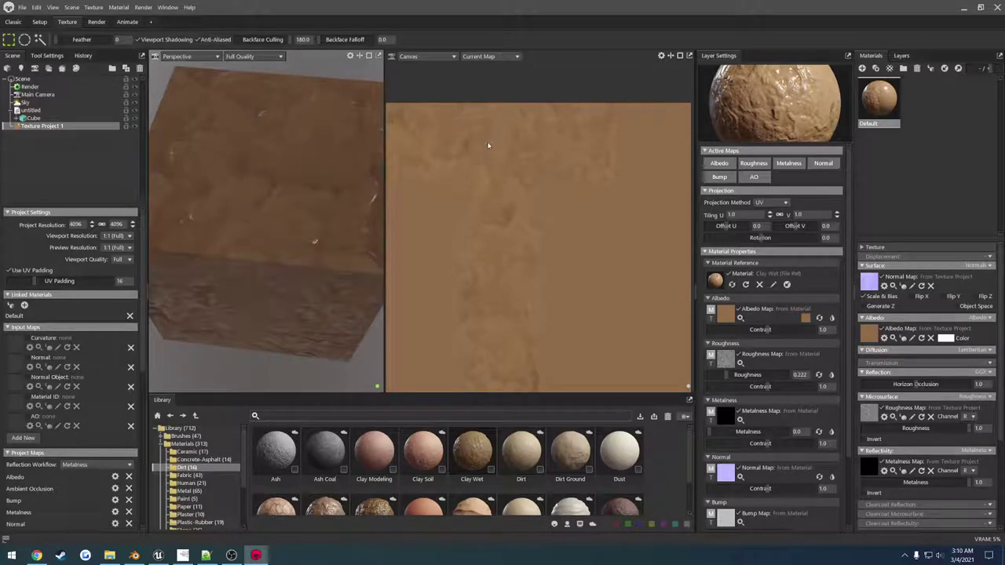
{"action": "scroll", "coordinate": [484, 135], "scroll_direction": "up", "scroll_amount": 3}
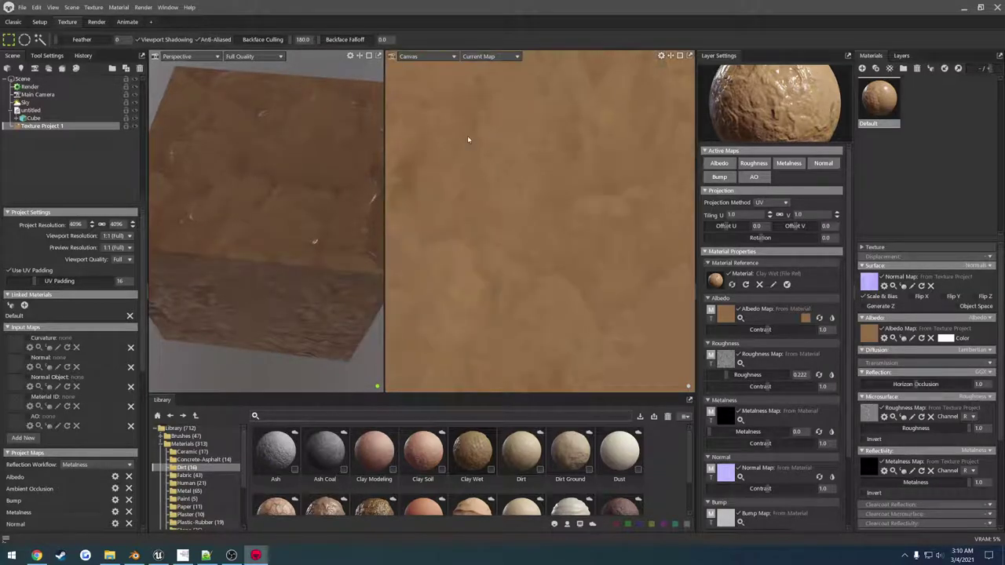
{"action": "scroll", "coordinate": [579, 153], "scroll_direction": "down", "scroll_amount": 3}
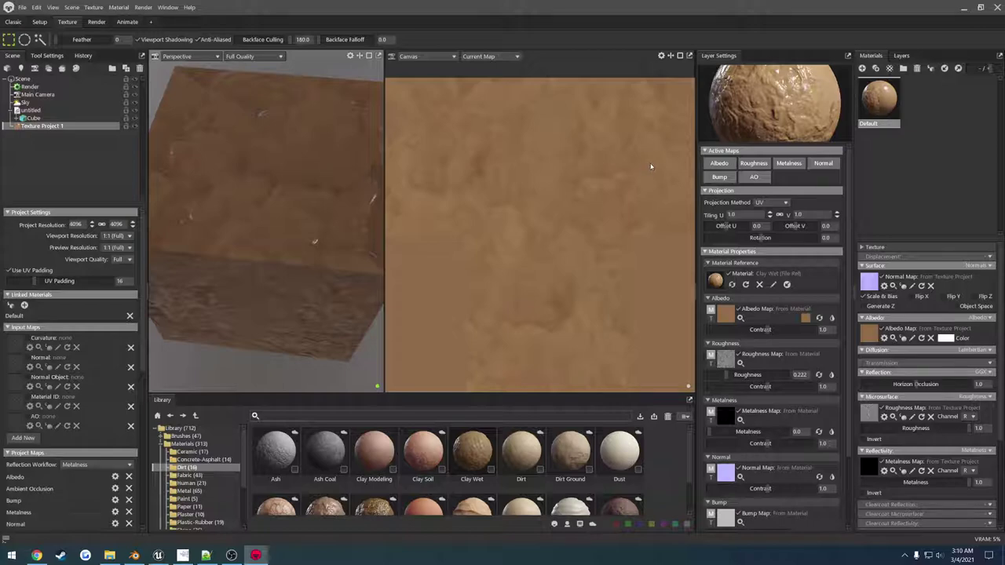
{"action": "scroll", "coordinate": [651, 166], "scroll_direction": "down", "scroll_amount": 3}
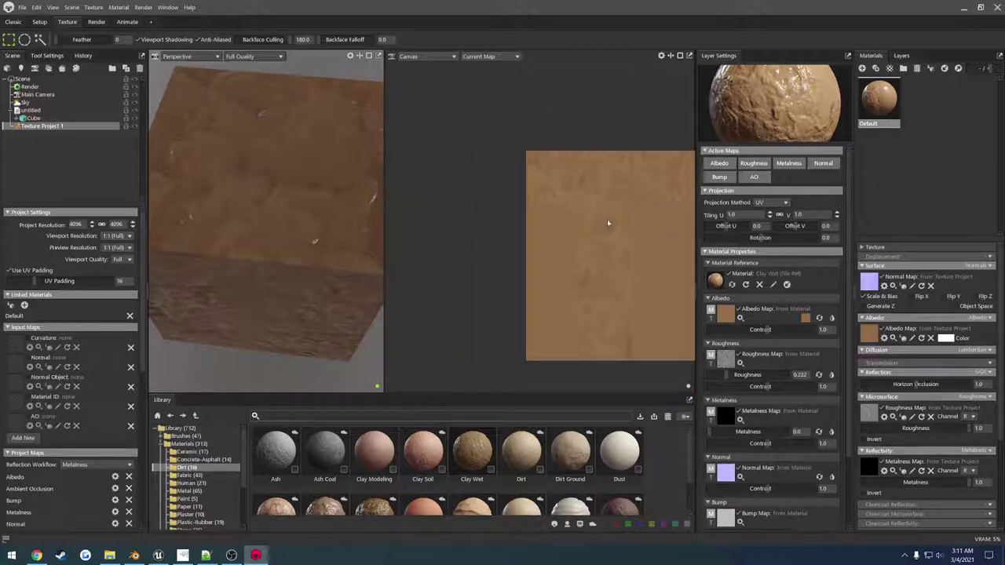
{"action": "middle_click_drag", "start_coordinate": [652, 226], "coordinate": [568, 203]}
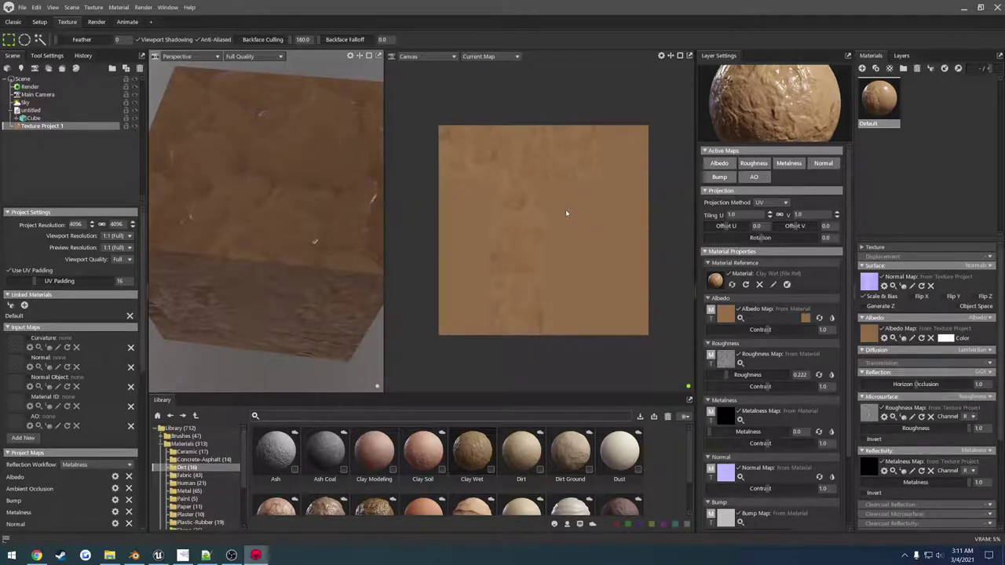
{"action": "left_click", "coordinate": [997, 7]}
{"action": "left_click", "coordinate": [545, 314]}
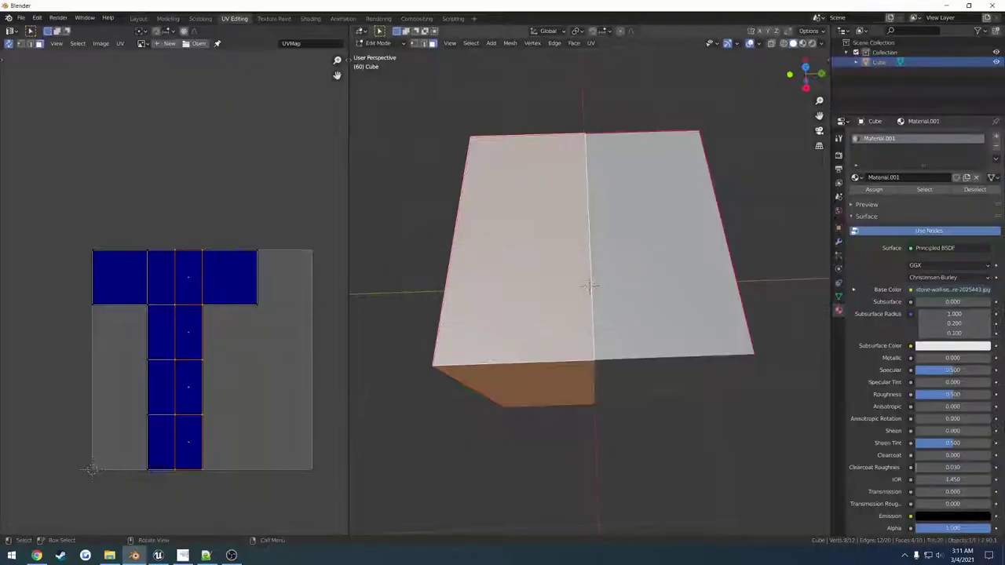
Step: In Blender's UV editor, shrink every UV island except the one side face, and enlarge that side face's island
{"action": "middle_click_drag", "start_coordinate": [483, 471], "coordinate": [532, 371]}
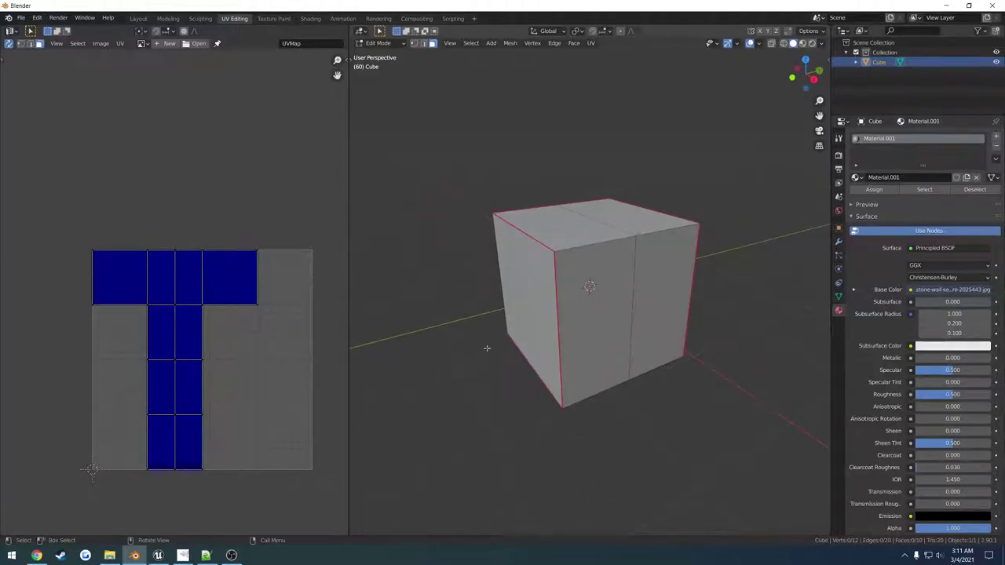
{"action": "scroll", "coordinate": [242, 343], "scroll_direction": "up", "scroll_amount": 2}
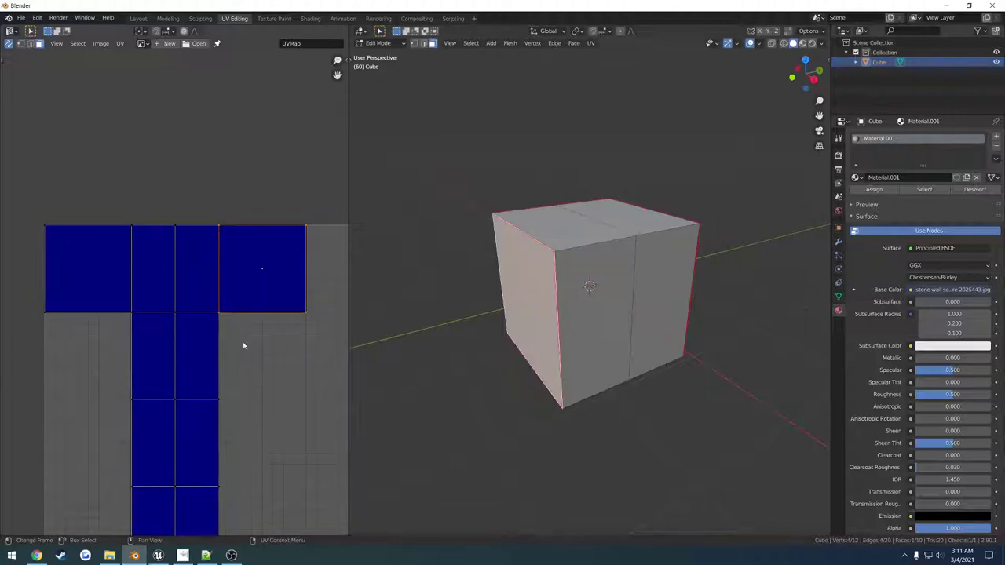
{"action": "scroll", "coordinate": [242, 343], "scroll_direction": "down", "scroll_amount": 2}
{"action": "left_click_drag", "start_coordinate": [192, 485], "coordinate": [89, 232]}
{"action": "key", "text": "s"}
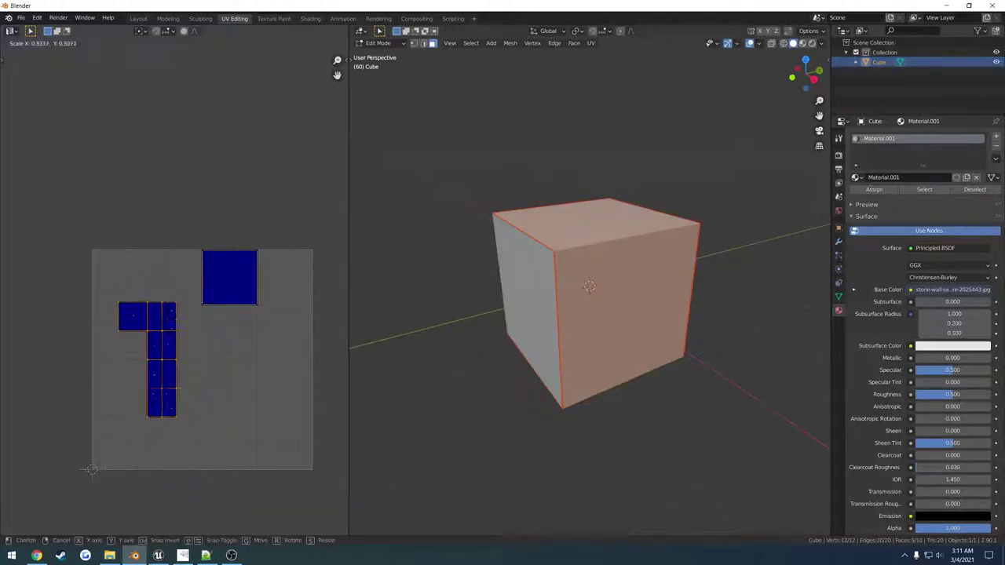
{"action": "left_click", "coordinate": [200, 314]}
{"action": "key", "text": "s"}
{"action": "left_click", "coordinate": [325, 108]}
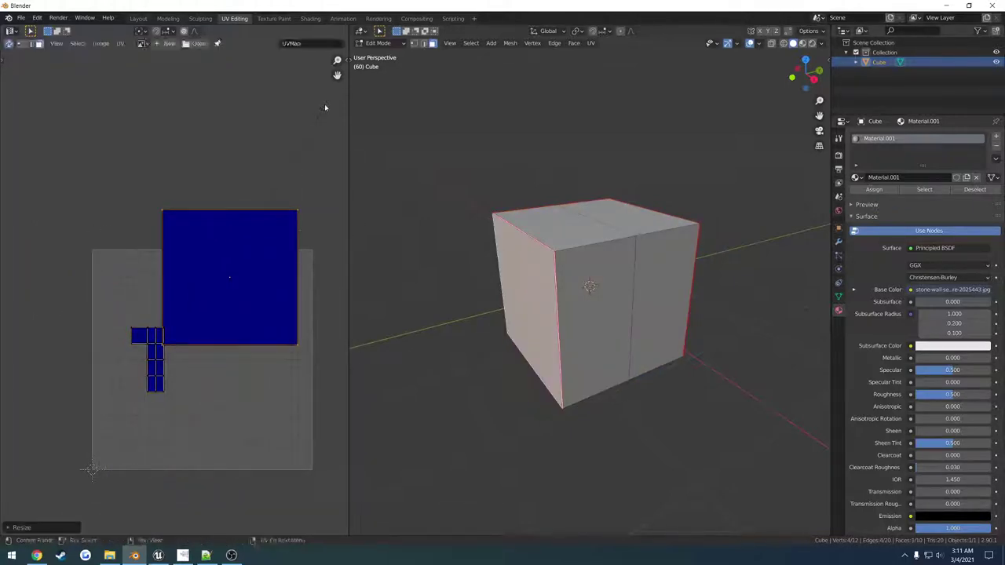
Step: Move the large UV island inside the UV square and stack the small islands in the square's upper-left corner
{"action": "key", "text": "g"}
{"action": "left_click", "coordinate": [330, 155]}
{"action": "left_click_drag", "start_coordinate": [167, 414], "coordinate": [109, 280]}
{"action": "key", "text": "g"}
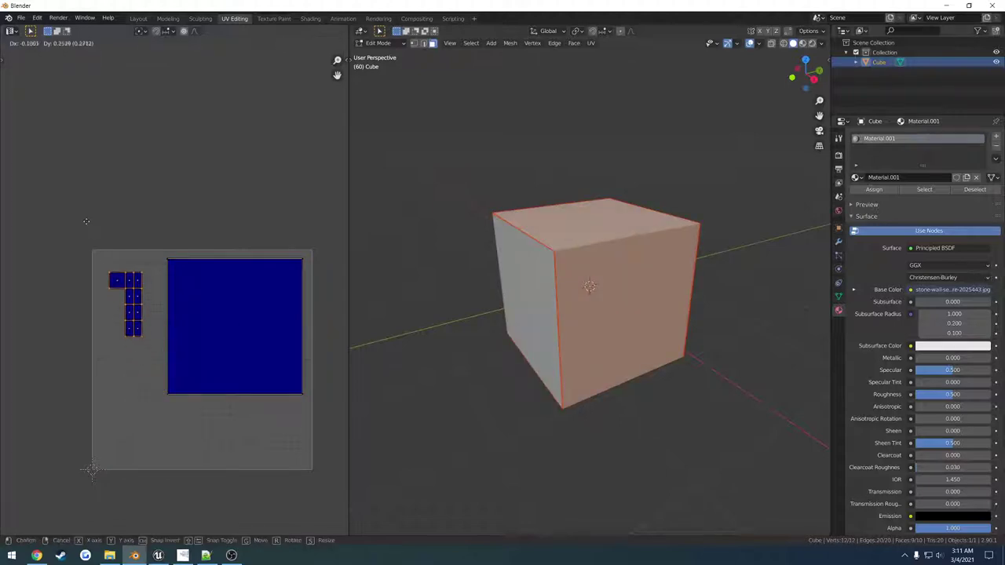
{"action": "left_click", "coordinate": [70, 203]}
{"action": "left_click", "coordinate": [114, 255]}
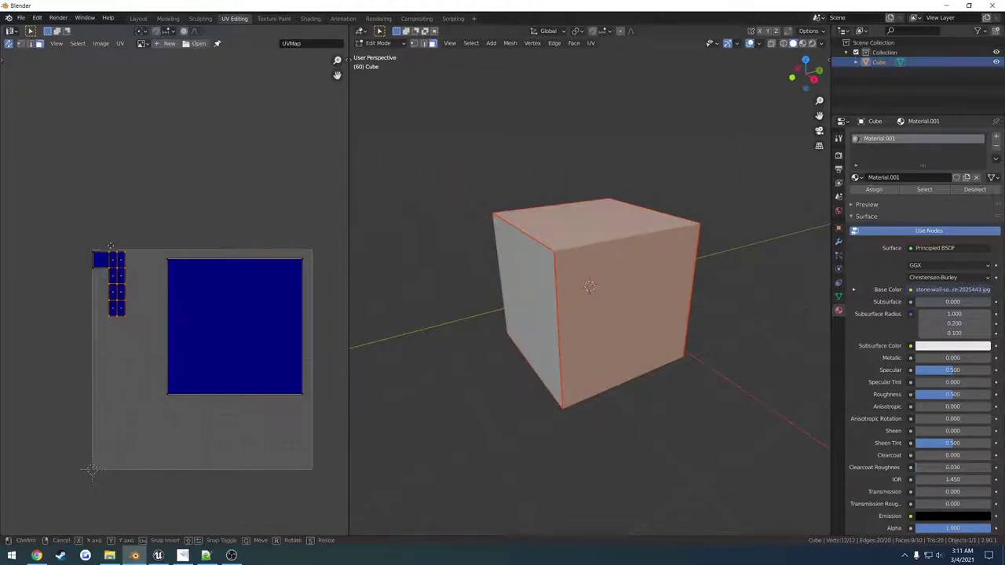
{"action": "key", "text": "g"}
{"action": "left_click", "coordinate": [96, 265]}
Step: Reposition the large side-face island and scale it up to fill the UV square beside the small islands
{"action": "left_click_drag", "start_coordinate": [306, 427], "coordinate": [207, 229]}
{"action": "key", "text": "g"}
{"action": "left_click", "coordinate": [221, 226]}
{"action": "key", "text": "s"}
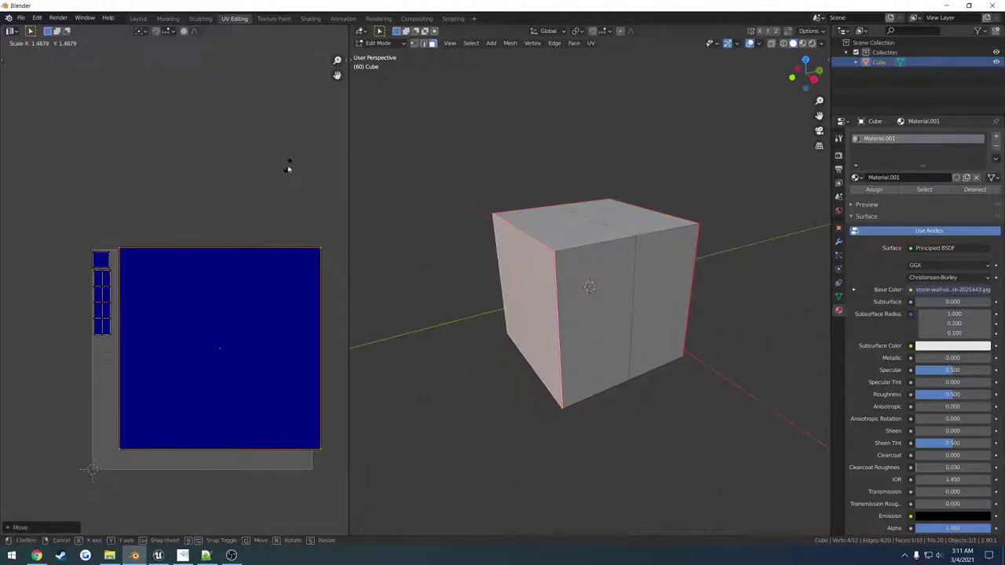
{"action": "left_click", "coordinate": [286, 167]}
{"action": "key", "text": "g"}
{"action": "right_click", "coordinate": [278, 173]}
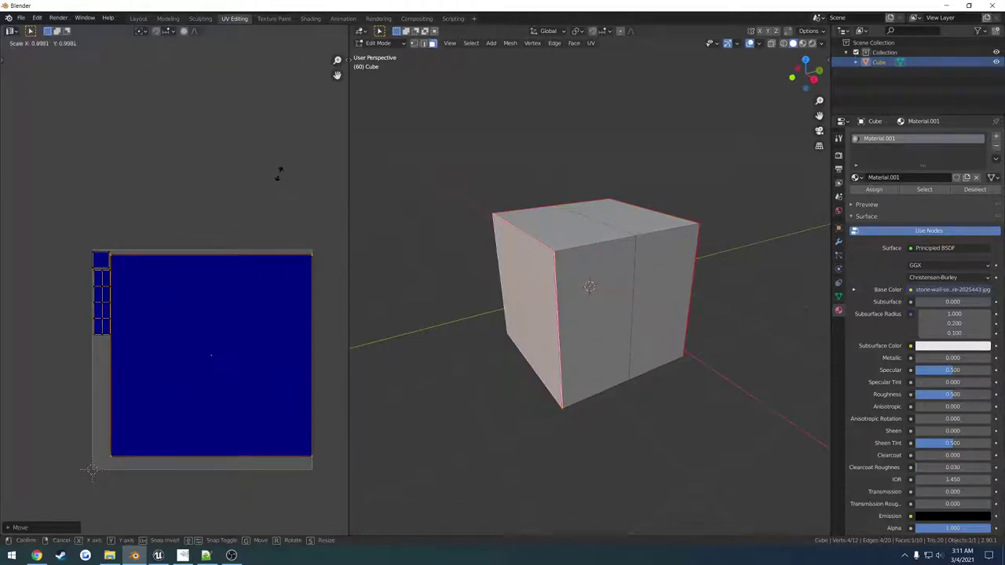
Step: Export the cube with its uneven UV islands as FBX, overwriting the untitled file
{"action": "left_click", "coordinate": [21, 17]}
{"action": "mouse_move", "coordinate": [48, 162]}
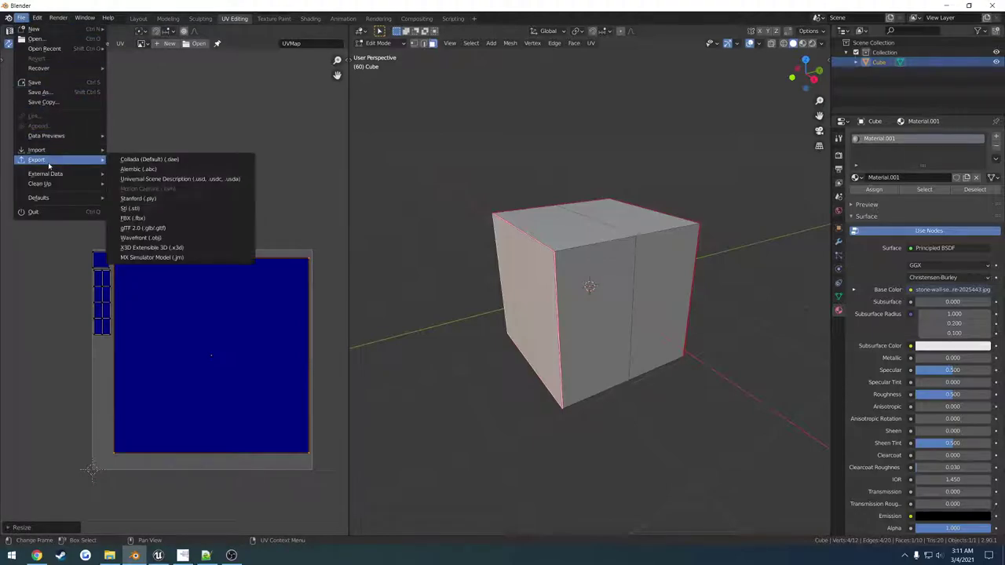
{"action": "left_click", "coordinate": [155, 209]}
{"action": "key", "text": "Escape"}
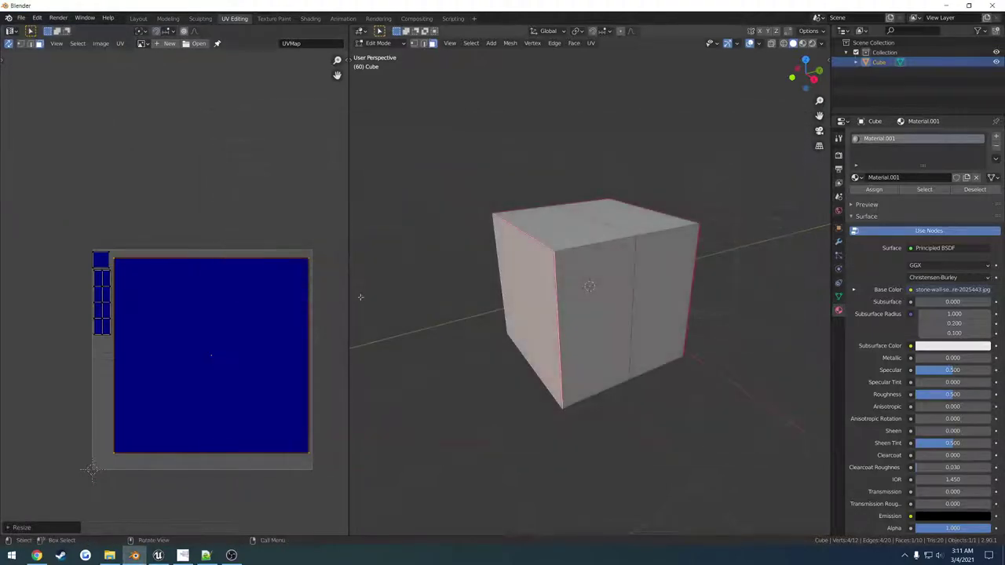
{"action": "middle_click_drag", "start_coordinate": [412, 319], "coordinate": [453, 311]}
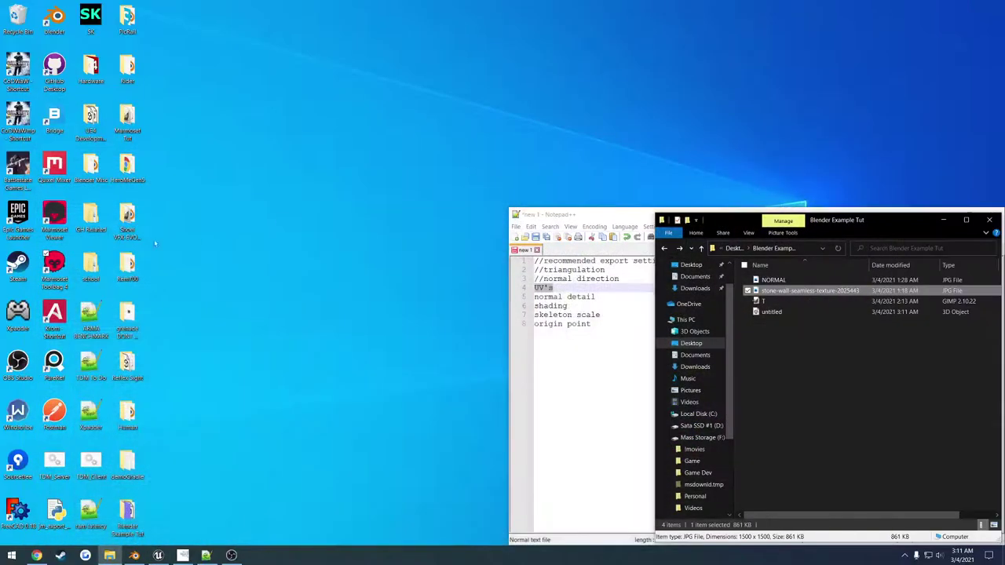
Step: Launch Marmoset Toolbag and import the untitled cube model from the Blender Example Tut folder
{"action": "double_click", "coordinate": [60, 259]}
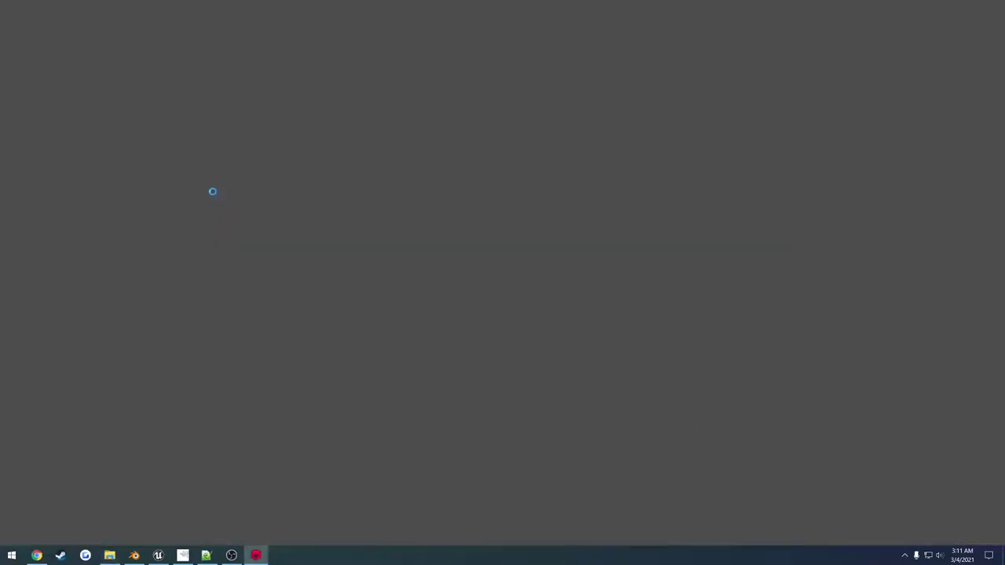
{"action": "key", "text": "ctrl+i"}
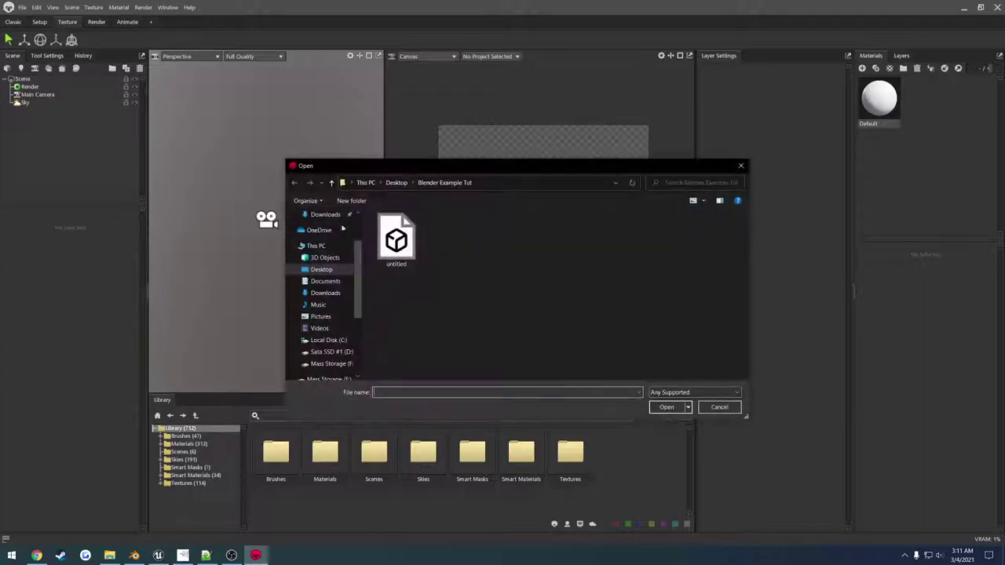
{"action": "double_click", "coordinate": [398, 242]}
Step: Add a texture project, replace the imported stone material with the Default material on the cube, and link Default to the project
{"action": "left_click", "coordinate": [898, 59]}
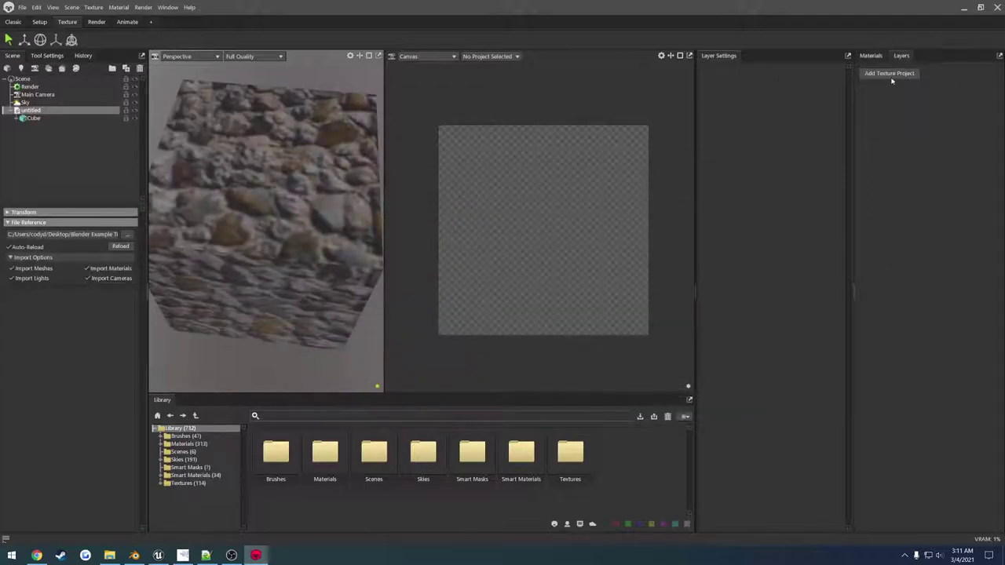
{"action": "left_click", "coordinate": [892, 76]}
{"action": "left_click", "coordinate": [871, 55]}
{"action": "left_click", "coordinate": [917, 105]}
{"action": "key", "text": "Delete"}
{"action": "left_click_drag", "start_coordinate": [884, 96], "coordinate": [51, 205]}
{"action": "left_click", "coordinate": [43, 133]}
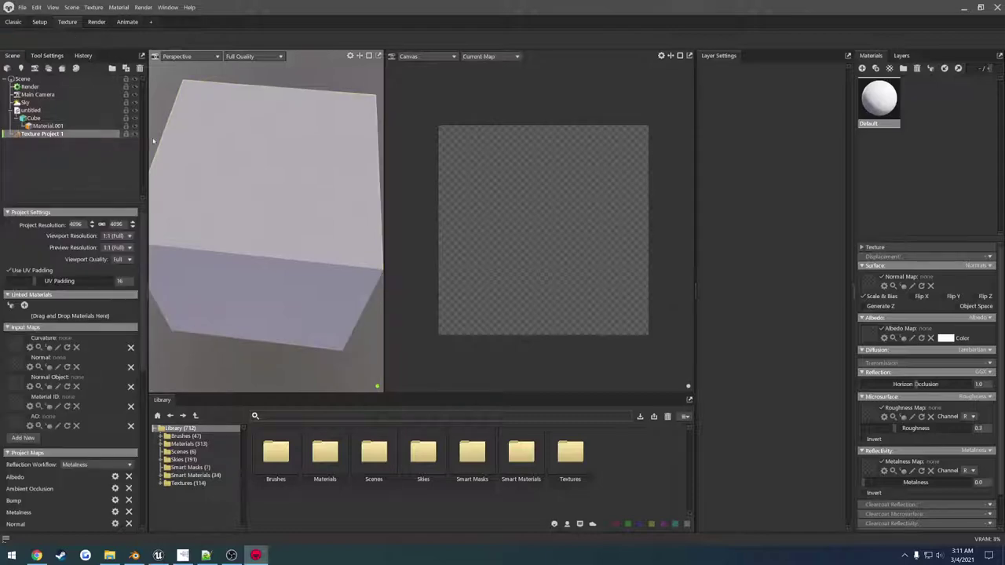
{"action": "left_click_drag", "start_coordinate": [892, 109], "coordinate": [71, 316]}
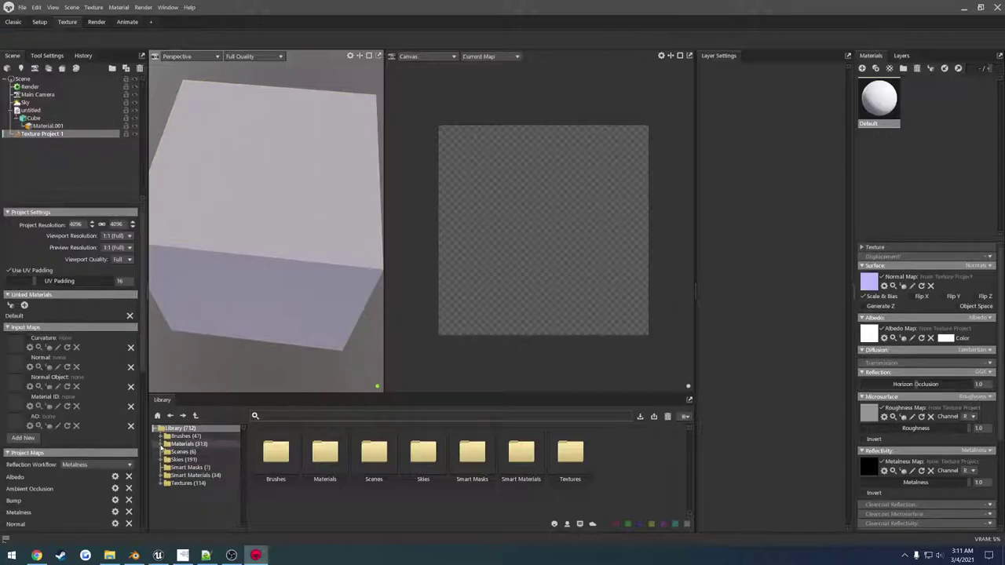
Step: Apply the Clay Wet material from the Dirt category to the cube and widen the 3D viewport
{"action": "left_click", "coordinate": [160, 444]}
{"action": "left_click", "coordinate": [191, 467]}
{"action": "left_click_drag", "start_coordinate": [456, 455], "coordinate": [346, 259]}
{"action": "left_click_drag", "start_coordinate": [384, 207], "coordinate": [573, 206]}
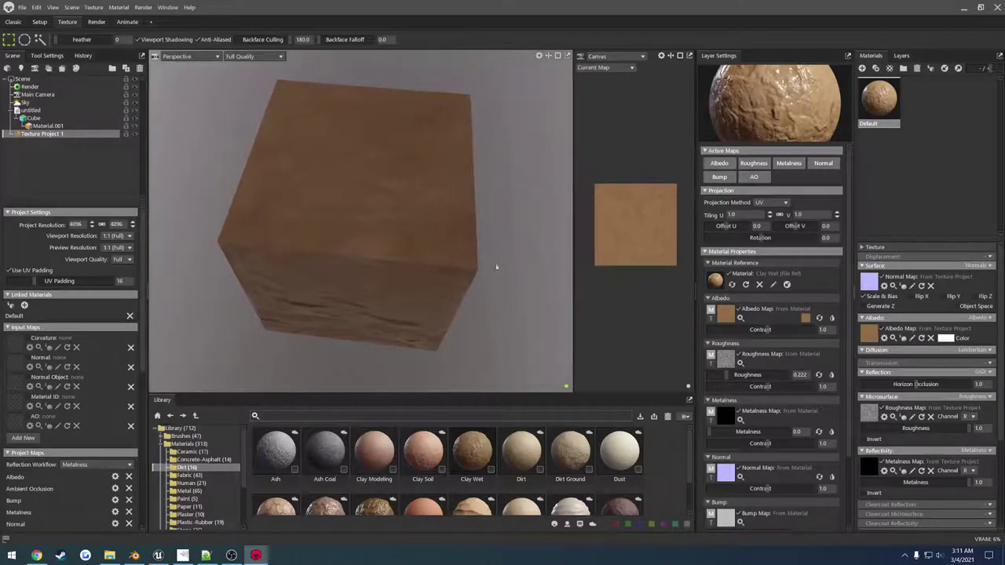
Step: Switch the Clay Wet layer to Tri-Planar projection and back to UV, comparing the texture on the cube's faces
{"action": "left_click_drag", "start_coordinate": [497, 267], "coordinate": [351, 208], "text": "alt"}
{"action": "middle_click_drag", "start_coordinate": [351, 208], "coordinate": [405, 245]}
{"action": "middle_click_drag", "start_coordinate": [488, 155], "coordinate": [392, 263]}
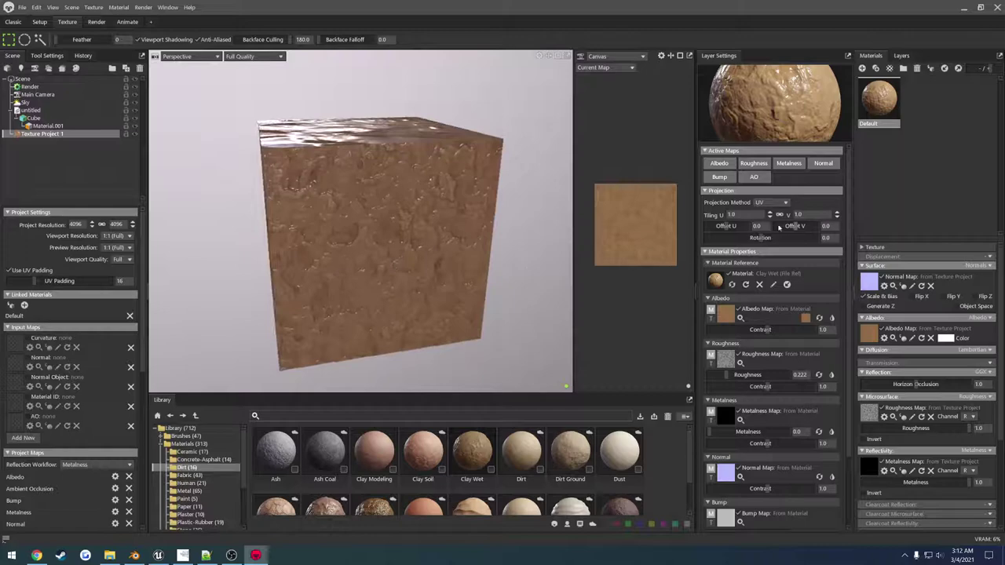
{"action": "left_click", "coordinate": [774, 221]}
{"action": "middle_click_drag", "start_coordinate": [437, 236], "coordinate": [398, 225]}
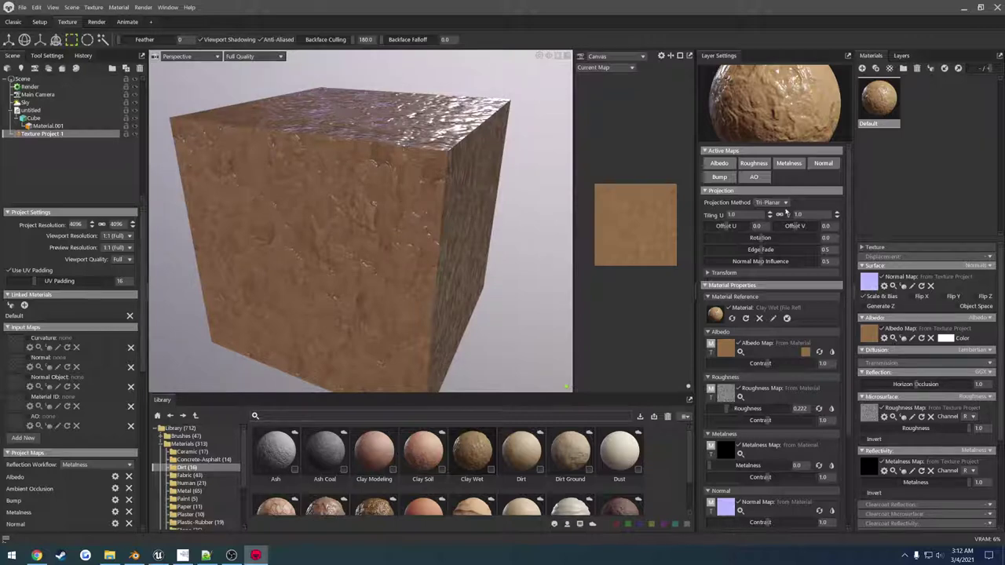
{"action": "left_click", "coordinate": [767, 212]}
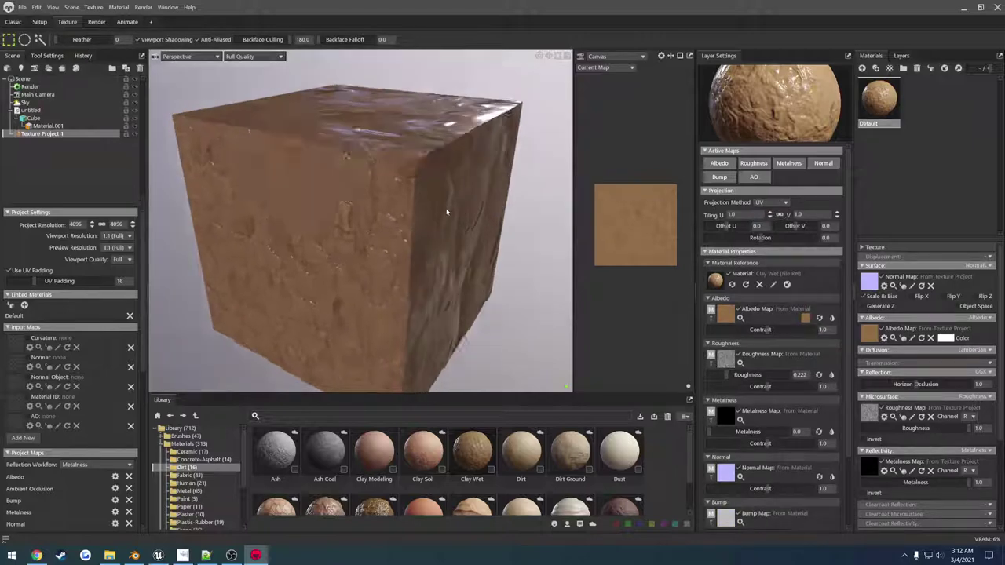
{"action": "middle_click_drag", "start_coordinate": [447, 209], "coordinate": [365, 302]}
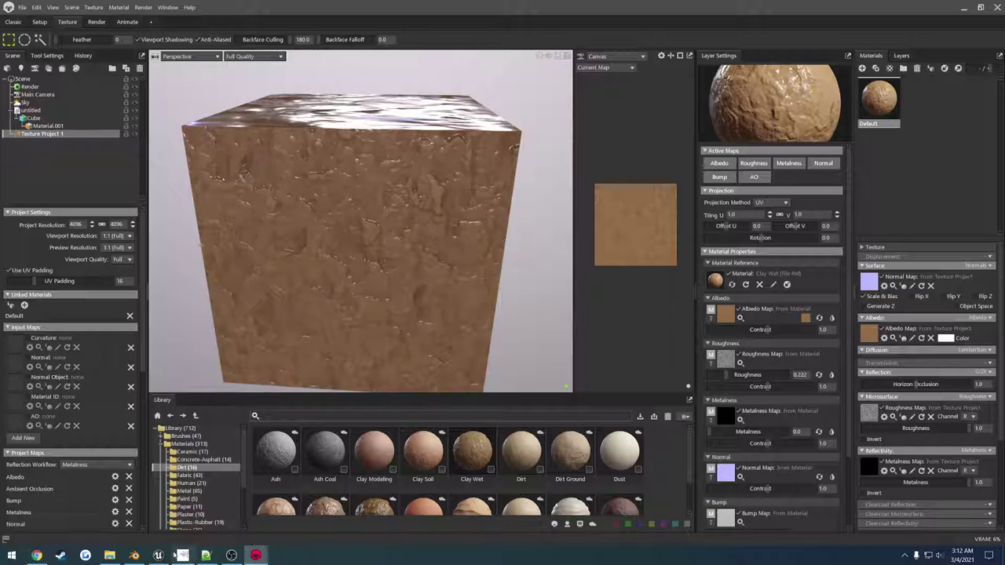
Step: Switch to Unreal Editor, import the T image into the Models folder, and preview the texture
{"action": "mouse_move", "coordinate": [158, 555]}
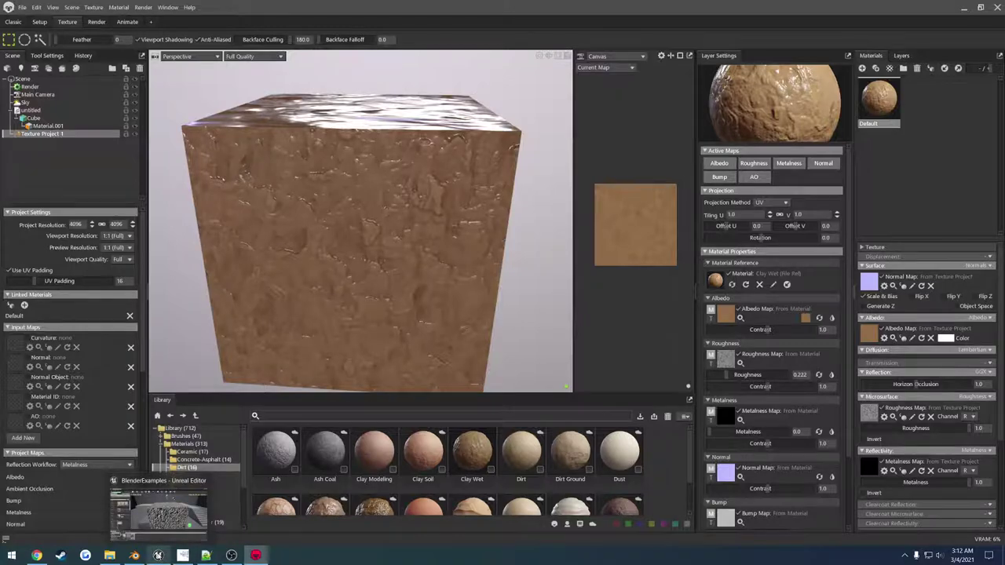
{"action": "left_click", "coordinate": [159, 509]}
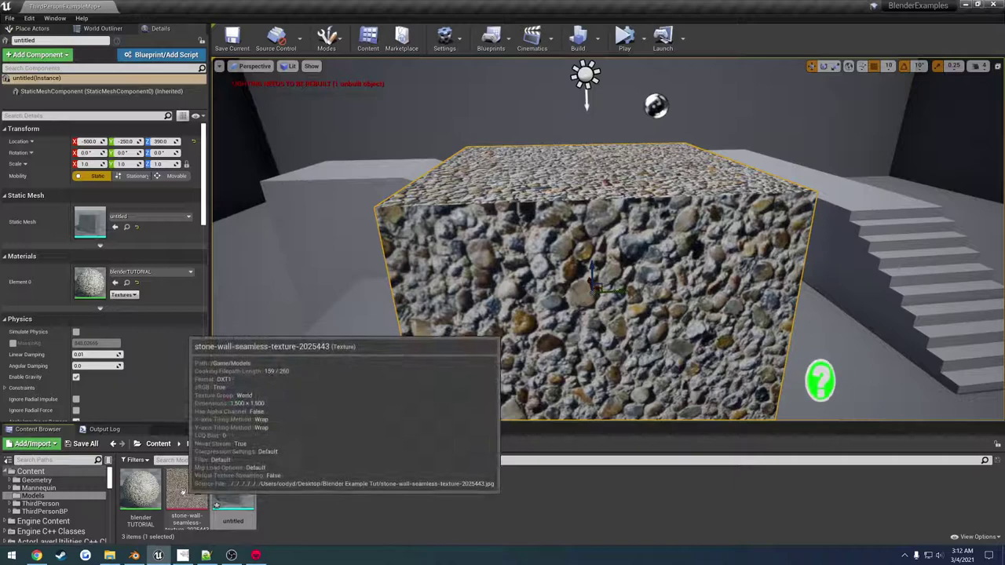
{"action": "left_click", "coordinate": [110, 555]}
{"action": "left_click_drag", "start_coordinate": [760, 300], "coordinate": [321, 503]}
{"action": "double_click", "coordinate": [229, 490]}
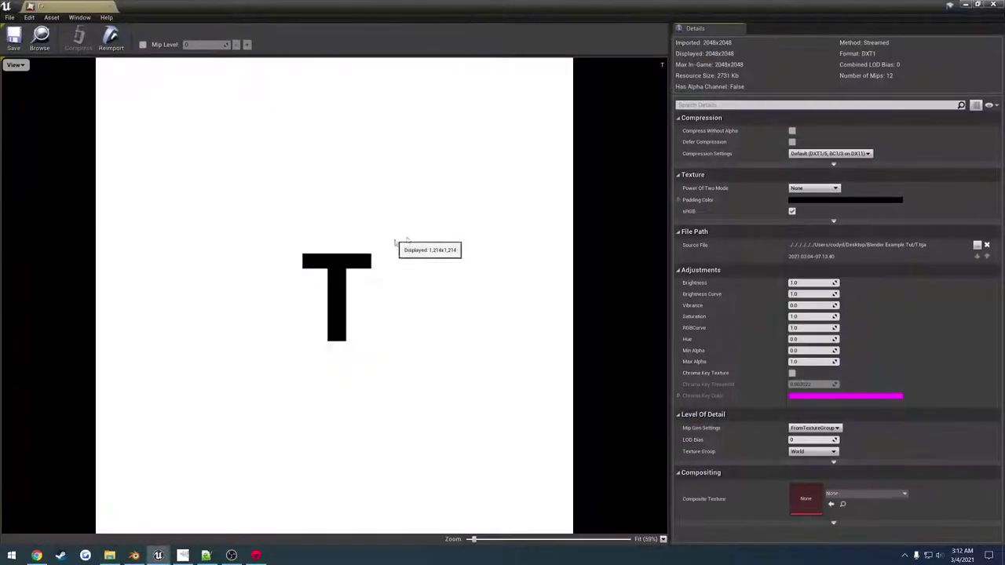
{"action": "left_click", "coordinate": [109, 6]}
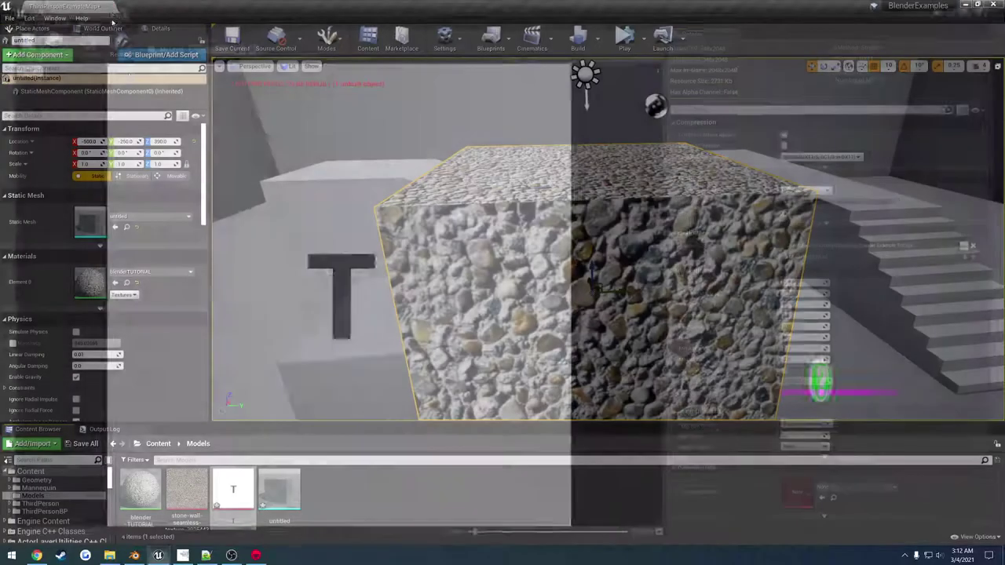
Step: In the blenderTUTORIAL material, replace the stone wall texture sample with a sample of the T texture
{"action": "double_click", "coordinate": [146, 485]}
{"action": "double_click", "coordinate": [182, 3]}
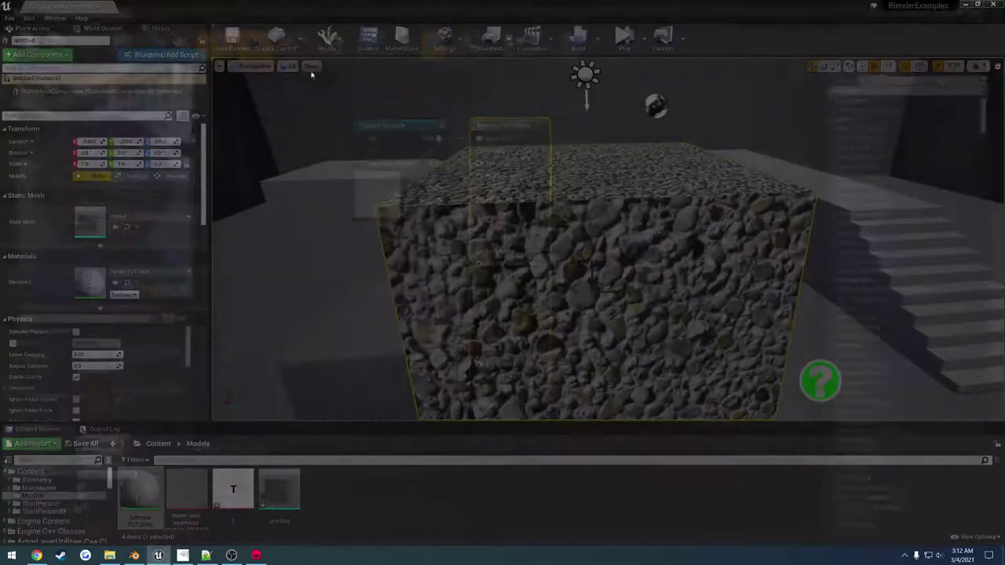
{"action": "right_click_drag", "start_coordinate": [492, 217], "coordinate": [406, 140]}
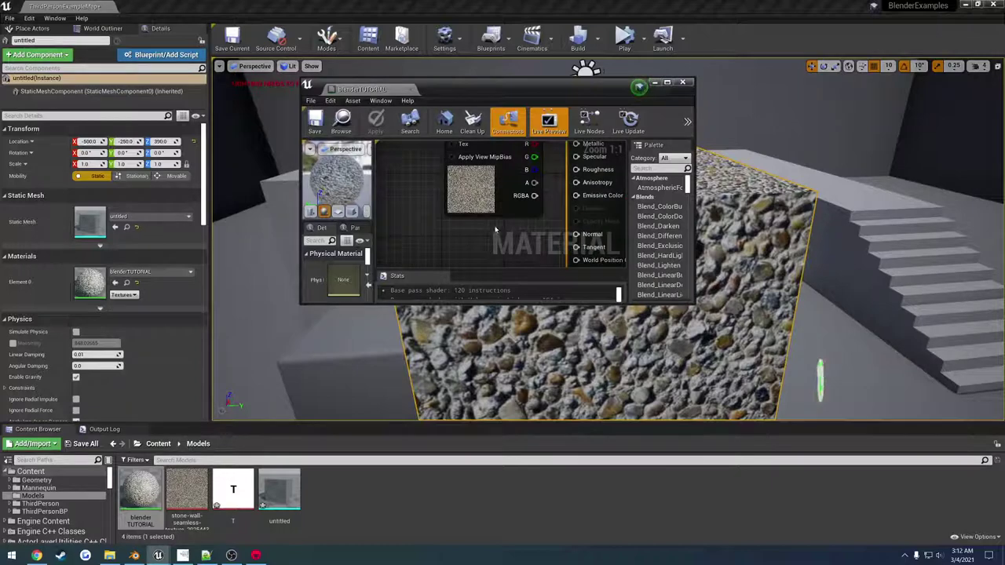
{"action": "left_click", "coordinate": [466, 193]}
{"action": "key", "text": "Delete"}
{"action": "left_click_drag", "start_coordinate": [228, 489], "coordinate": [442, 219]}
Step: Connect the T texture sample's RGB output to Base Color, align the node, and save and close the material
{"action": "double_click", "coordinate": [638, 85]}
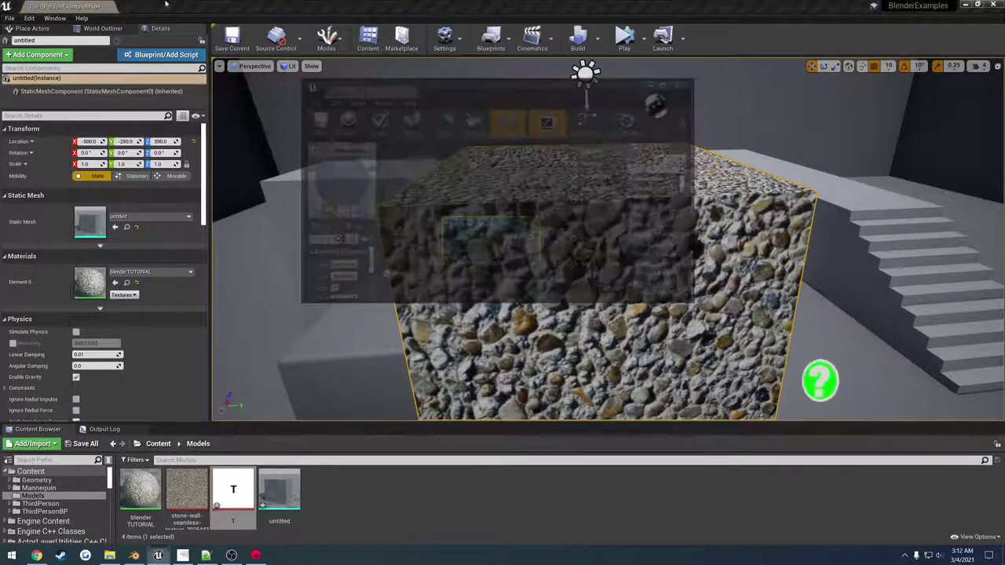
{"action": "left_click_drag", "start_coordinate": [341, 157], "coordinate": [393, 274]}
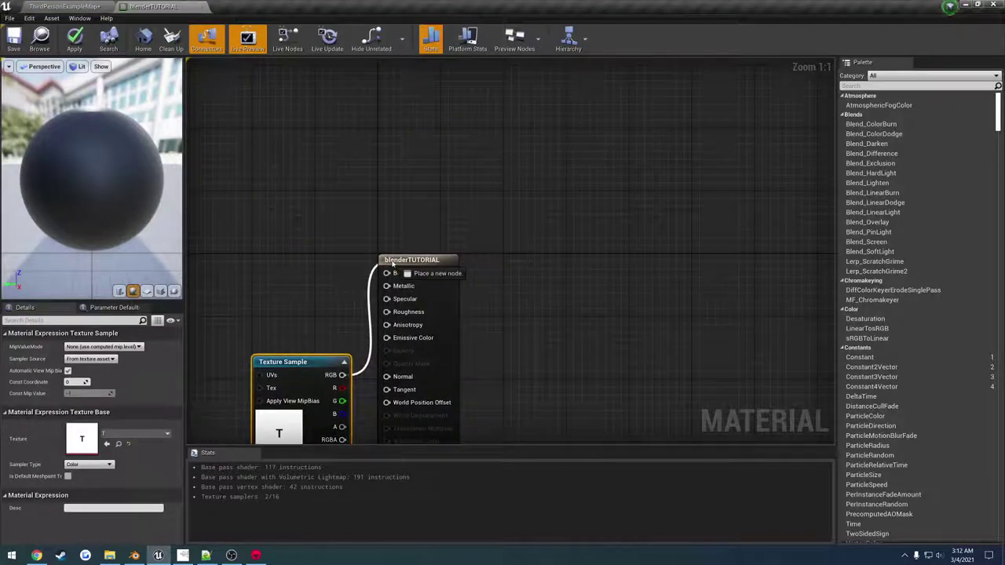
{"action": "left_click_drag", "start_coordinate": [274, 367], "coordinate": [275, 269]}
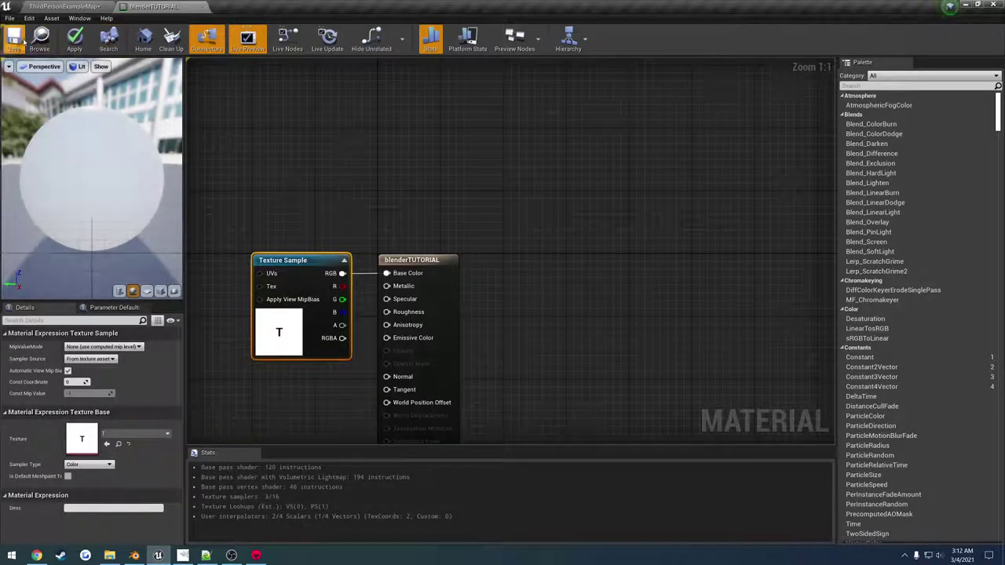
{"action": "left_click", "coordinate": [201, 6]}
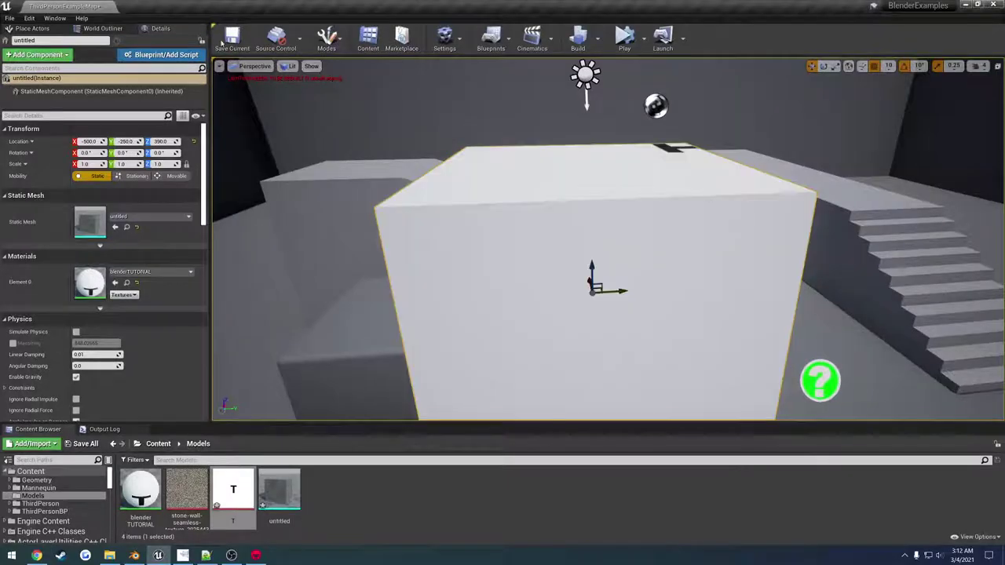
Step: Examine how the T texture falls across the cube's faces in the level
{"action": "key", "text": "s"}
{"action": "right_click_drag", "start_coordinate": [482, 223], "coordinate": [457, 228]}
{"action": "key", "text": "w"}
{"action": "key", "text": "s"}
{"action": "key", "text": "w"}
{"action": "key", "text": "w"}
Step: Switch to Blender and dissolve the edge loop running through the middle of the cube
{"action": "key", "text": "alt+Tab"}
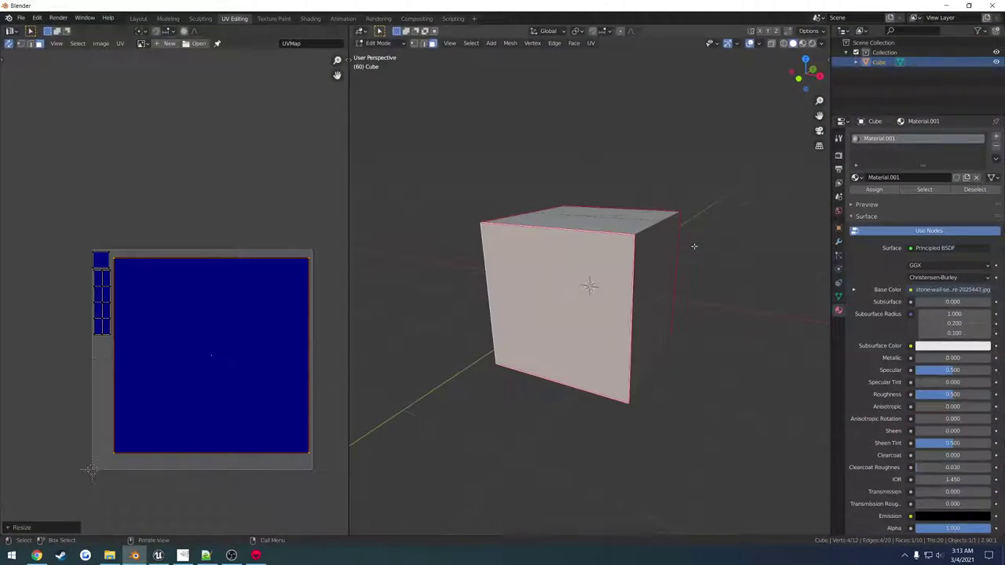
{"action": "middle_click_drag", "start_coordinate": [694, 247], "coordinate": [589, 216]}
{"action": "scroll", "coordinate": [614, 272], "scroll_direction": "up", "scroll_amount": 2}
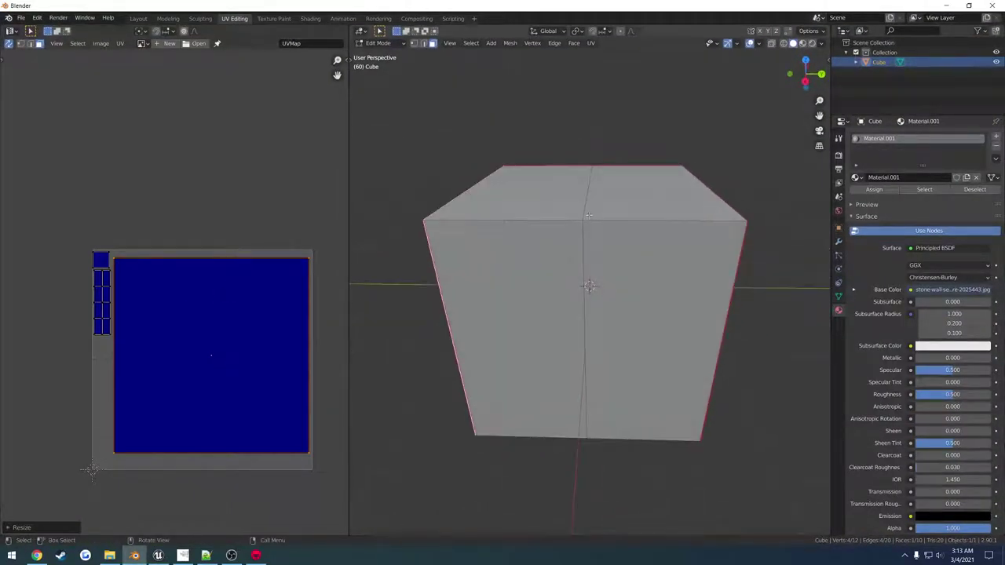
{"action": "left_click", "coordinate": [586, 204], "text": "alt"}
{"action": "key", "text": "2"}
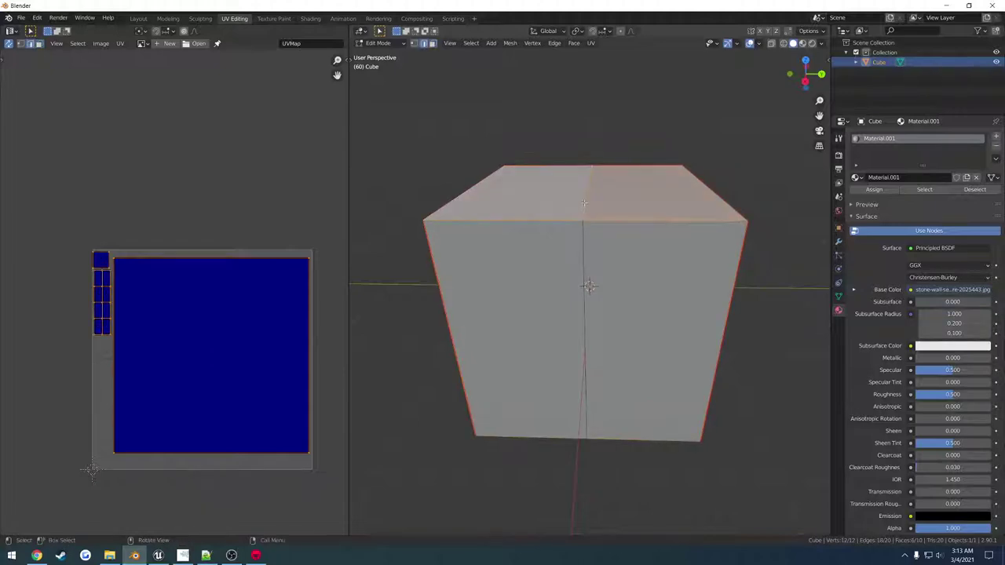
{"action": "left_click", "coordinate": [586, 204], "text": "alt"}
{"action": "right_click", "coordinate": [585, 204]}
{"action": "key", "text": "Escape"}
{"action": "key", "text": "x"}
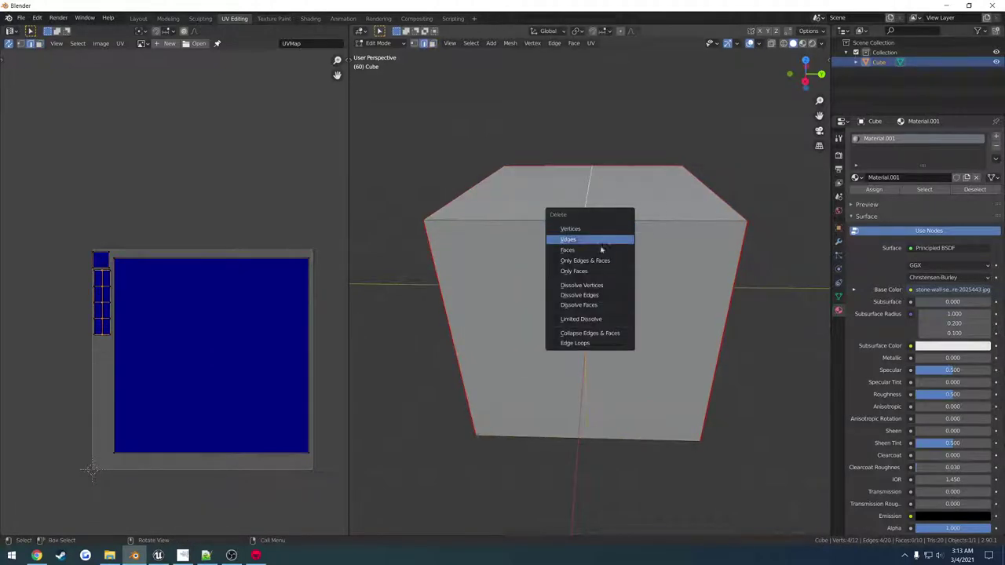
{"action": "left_click", "coordinate": [593, 294]}
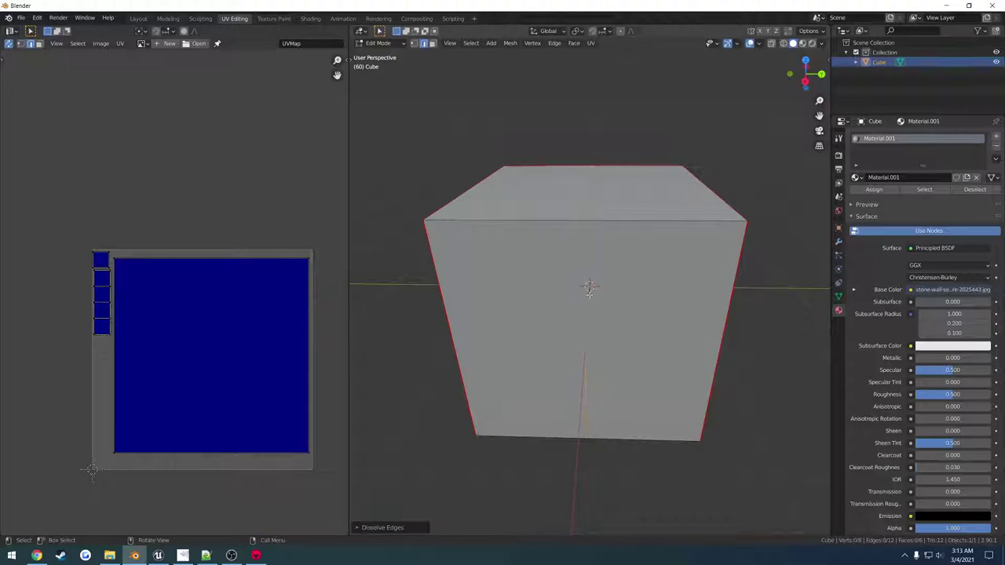
Step: Unwrap the whole cube along its existing seams
{"action": "middle_click_drag", "start_coordinate": [589, 288], "coordinate": [586, 275]}
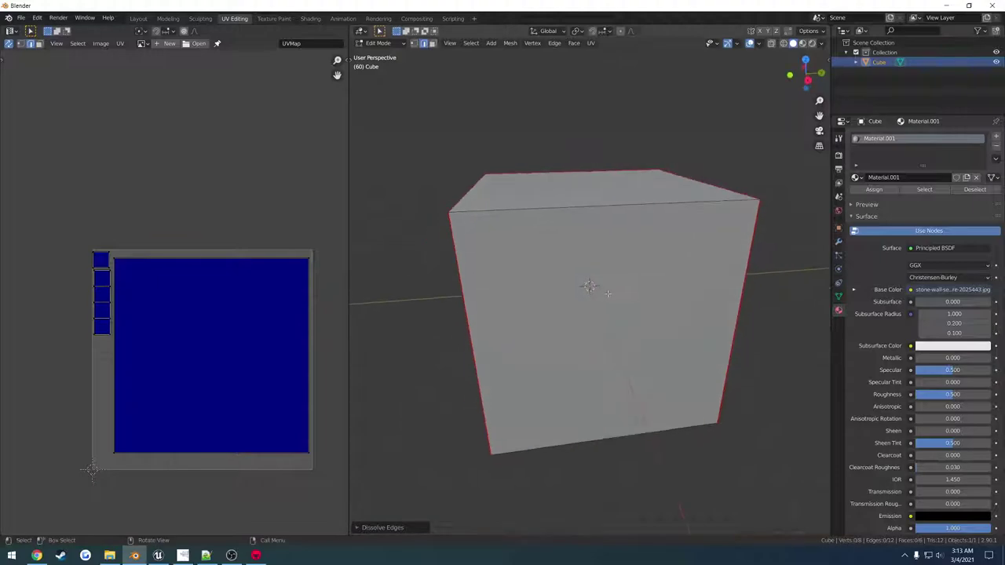
{"action": "key", "text": "a"}
{"action": "key", "text": "u"}
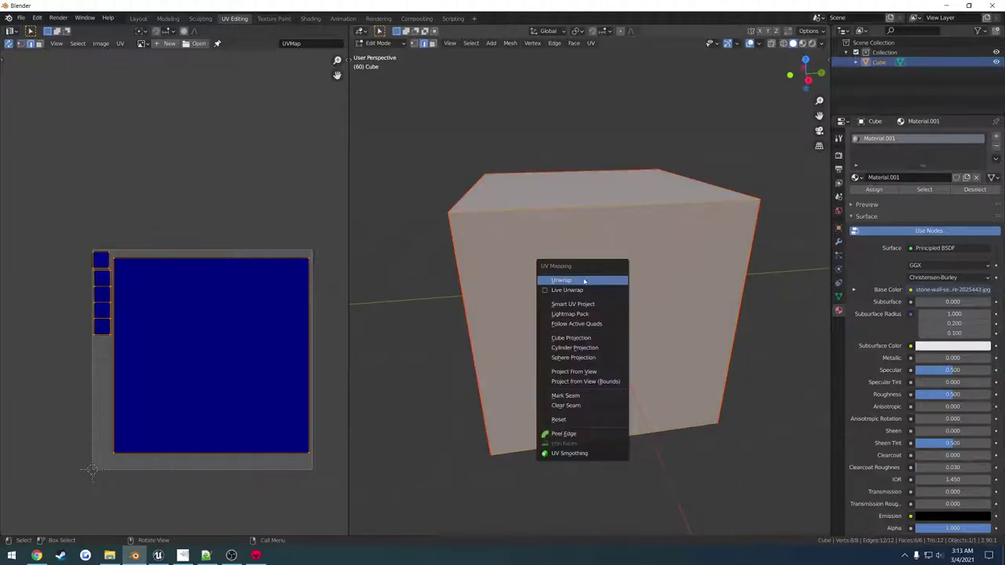
{"action": "left_click", "coordinate": [584, 281]}
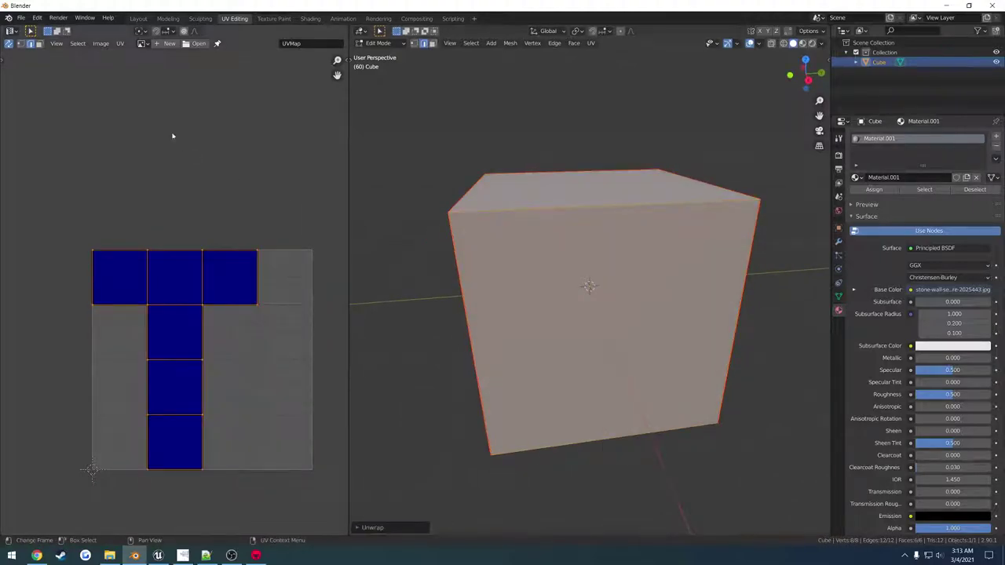
Step: Open T.tga from the Blender Example Tut folder behind the UV layout and deselect all the cube's geometry
{"action": "left_click", "coordinate": [196, 44]}
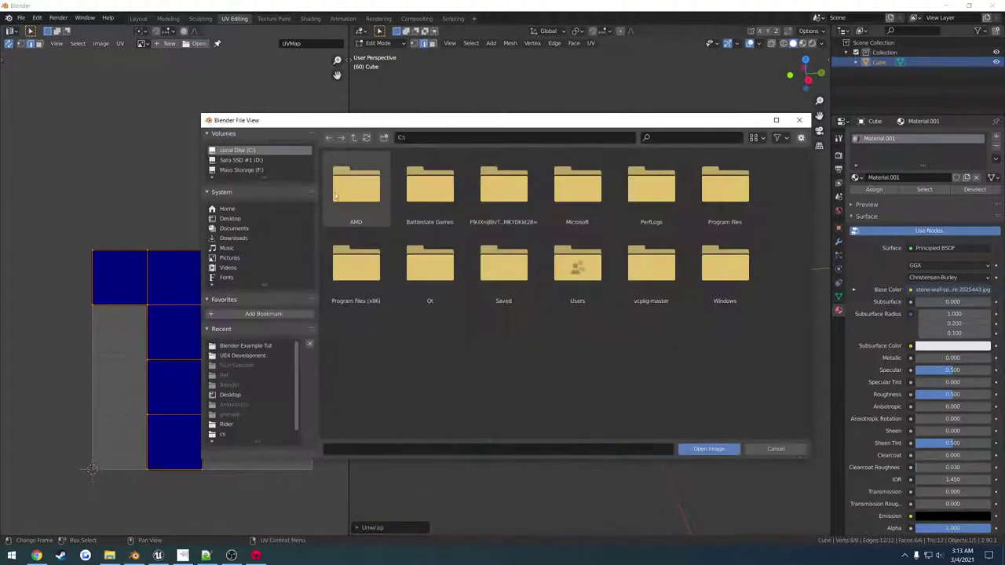
{"action": "left_click", "coordinate": [233, 218]}
{"action": "double_click", "coordinate": [374, 208]}
{"action": "double_click", "coordinate": [505, 197]}
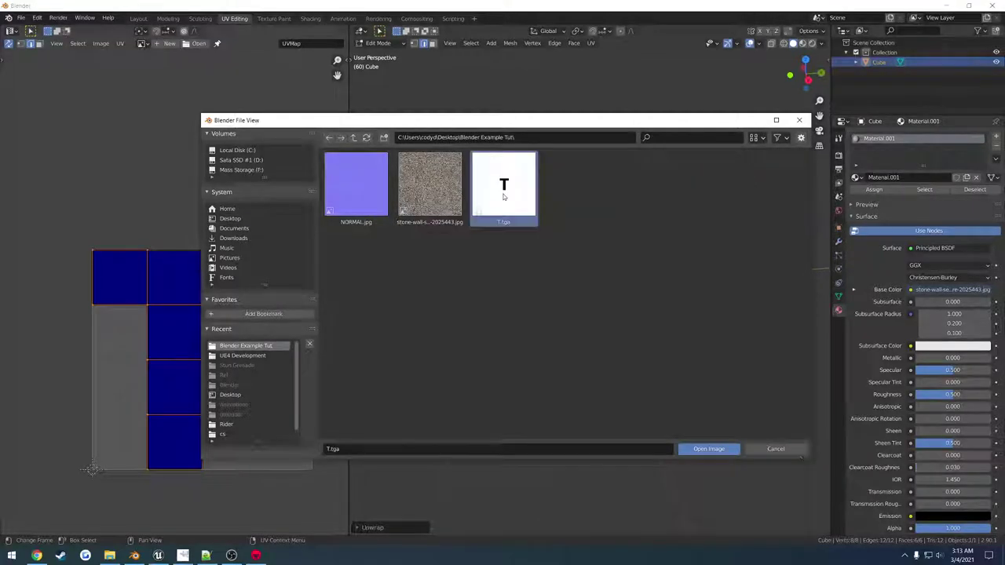
{"action": "scroll", "coordinate": [284, 289], "scroll_direction": "down", "scroll_amount": 6}
{"action": "scroll", "coordinate": [245, 293], "scroll_direction": "down", "scroll_amount": 2}
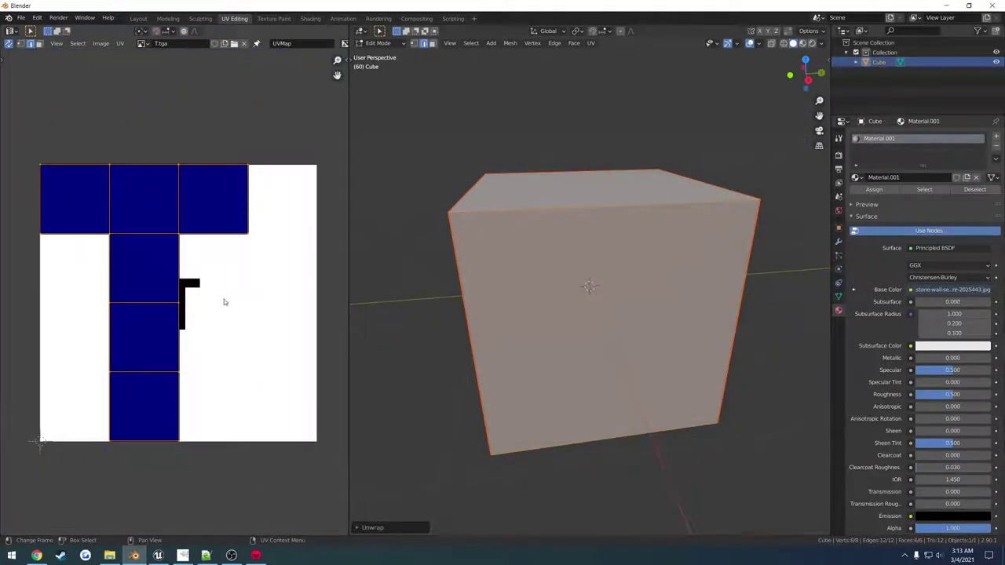
{"action": "key", "text": "alt+a"}
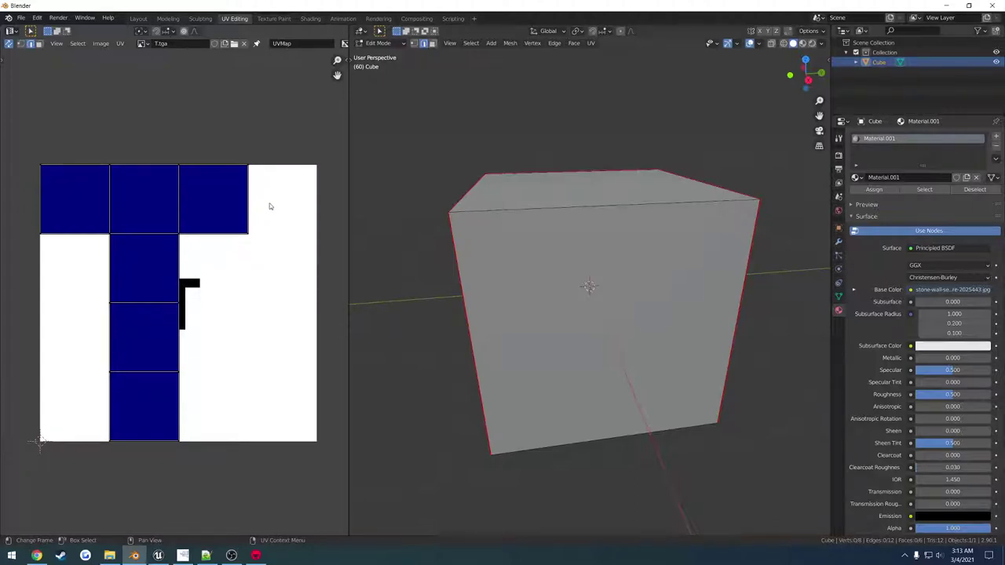
Step: Check the T texture's placement on the cube in Unreal Editor and return to Blender
{"action": "left_click", "coordinate": [158, 555]}
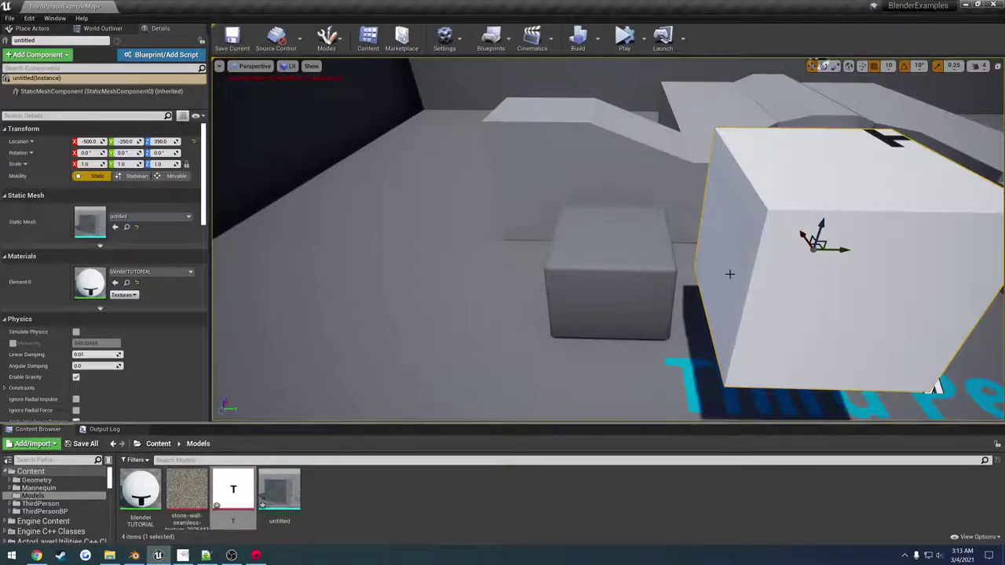
{"action": "right_click_drag", "start_coordinate": [757, 266], "coordinate": [337, 242]}
{"action": "left_click", "coordinate": [134, 555]}
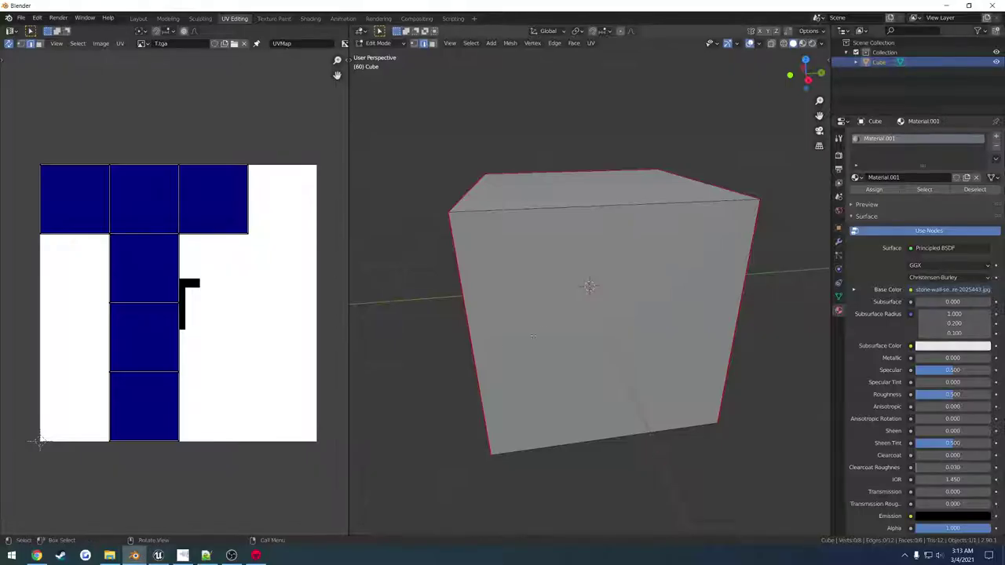
Step: Select the cube's four side faces and move their UV islands away from the top and bottom islands
{"action": "left_click", "coordinate": [581, 314]}
{"action": "middle_click_drag", "start_coordinate": [581, 314], "coordinate": [672, 298]}
{"action": "left_click", "coordinate": [594, 289], "text": "shift"}
{"action": "middle_click_drag", "start_coordinate": [595, 289], "coordinate": [635, 270]}
{"action": "left_click", "coordinate": [683, 292], "text": "shift"}
{"action": "left_click", "coordinate": [707, 283], "text": "shift"}
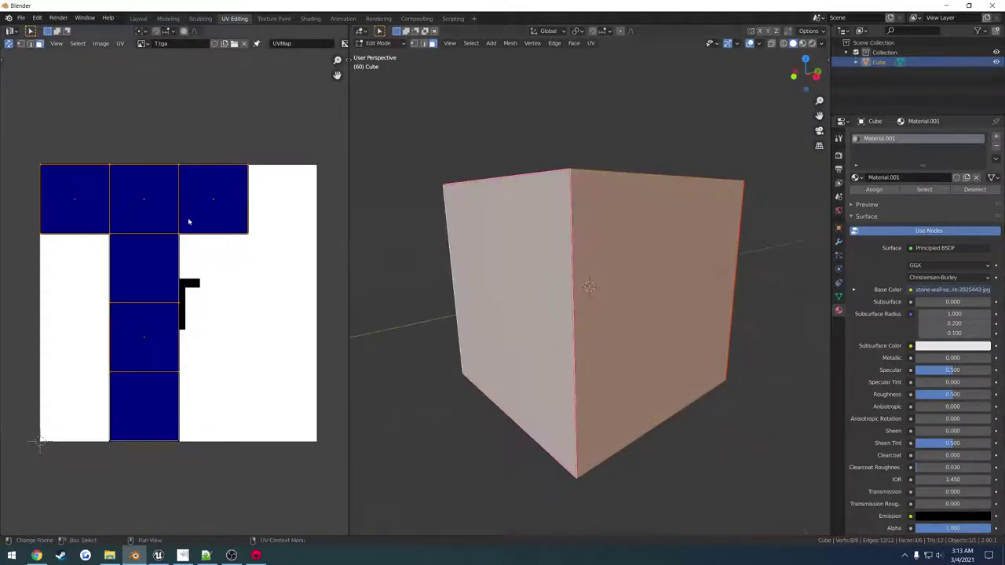
{"action": "key", "text": "g"}
{"action": "left_click", "coordinate": [243, 233]}
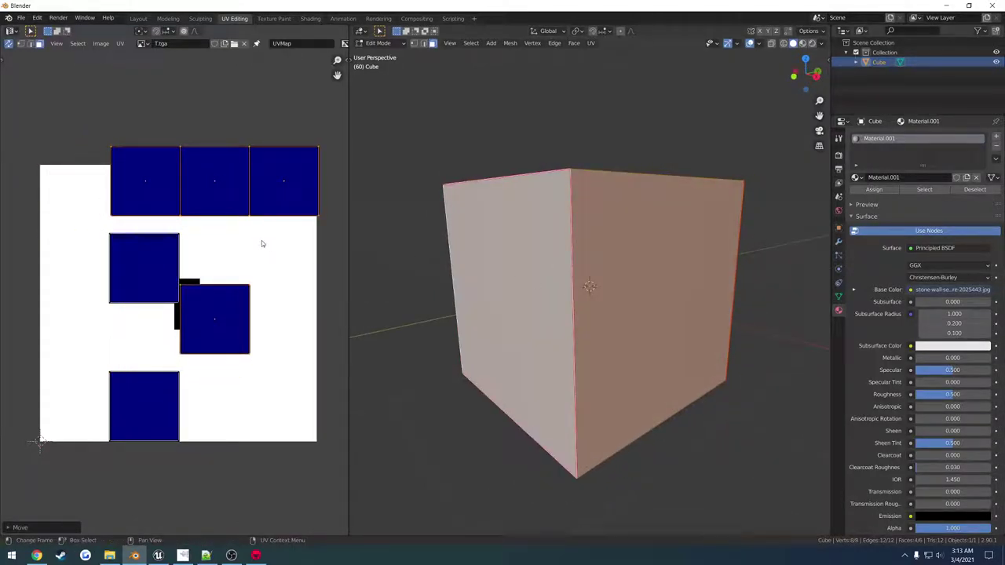
Step: Move the top and bottom faces' UV islands onto each other, beside the T near the texture's left edge
{"action": "left_click", "coordinate": [166, 271]}
{"action": "left_click_drag", "start_coordinate": [143, 269], "coordinate": [73, 270]}
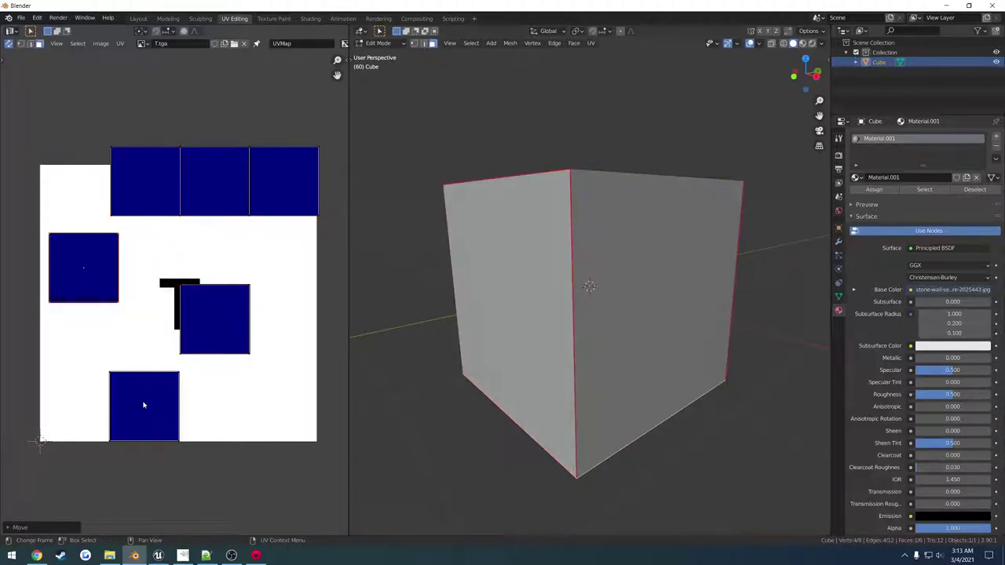
{"action": "left_click_drag", "start_coordinate": [144, 405], "coordinate": [81, 268]}
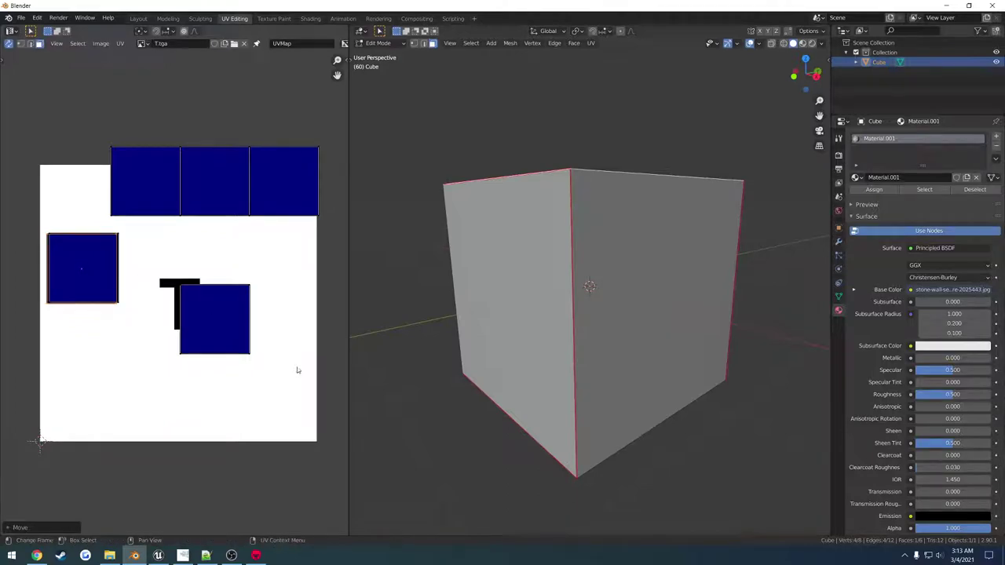
Step: Centre the separate side face's UV island over the T at X 0.500, Y 0.500
{"action": "left_click", "coordinate": [225, 320]}
{"action": "key", "text": "n"}
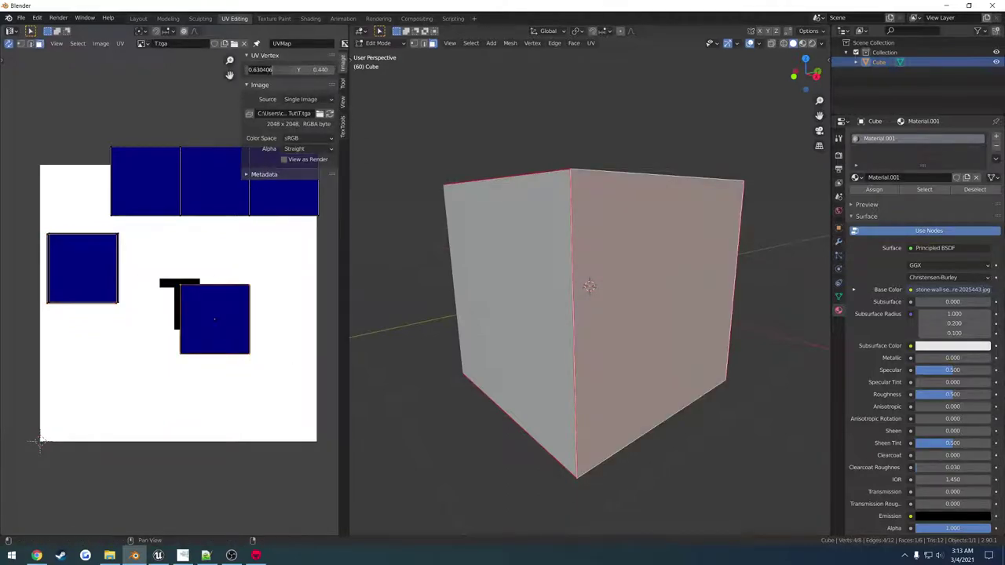
{"action": "key", "text": "Return"}
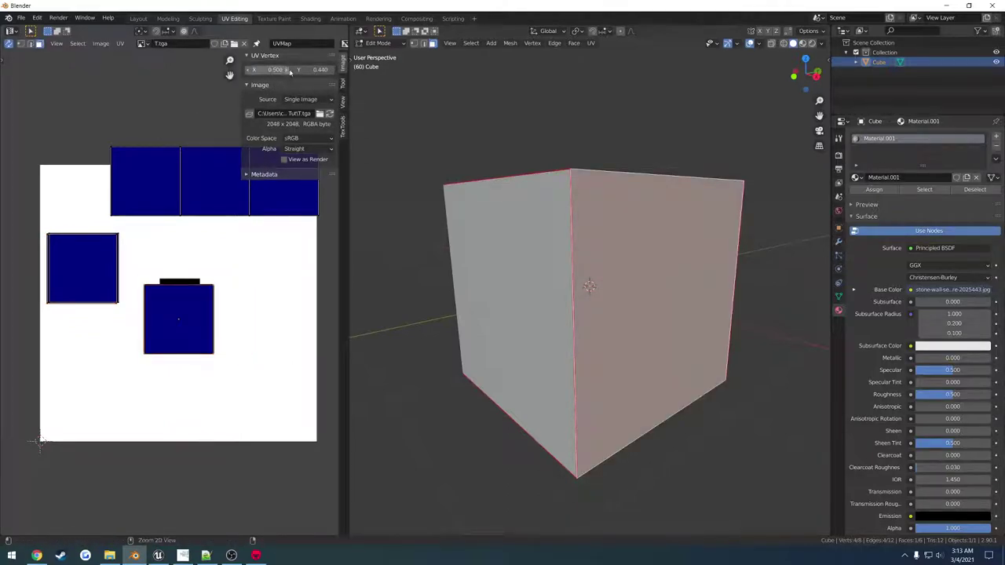
{"action": "type", "text": "0.500"}
Step: Stack the three remaining side-face UV islands over the T, each at X 0.500, Y 0.500
{"action": "left_click", "coordinate": [284, 192]}
{"action": "key", "text": "ctrl+v"}
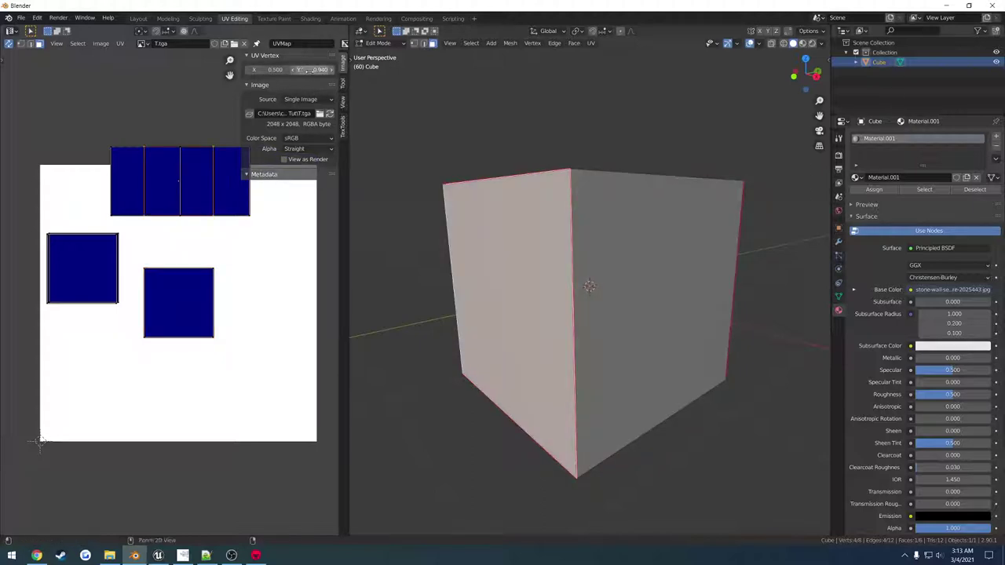
{"action": "left_click_drag", "start_coordinate": [208, 170], "coordinate": [153, 174]}
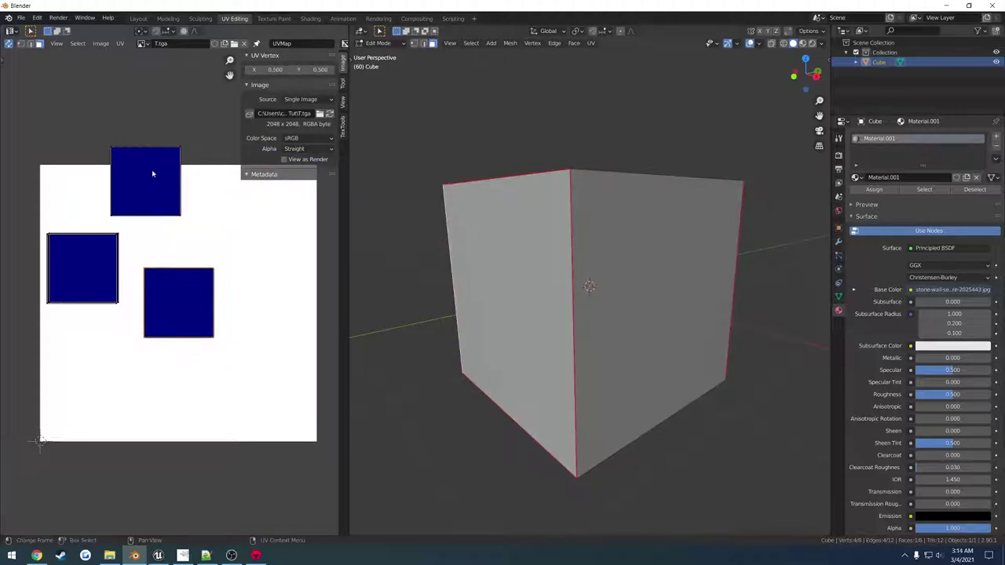
{"action": "key", "text": "ctrl+v"}
{"action": "key", "text": "ctrl+v"}
Step: Select all the stacked side-face UV islands and scale them up to fill the whole T texture
{"action": "left_click_drag", "start_coordinate": [241, 342], "coordinate": [169, 235]}
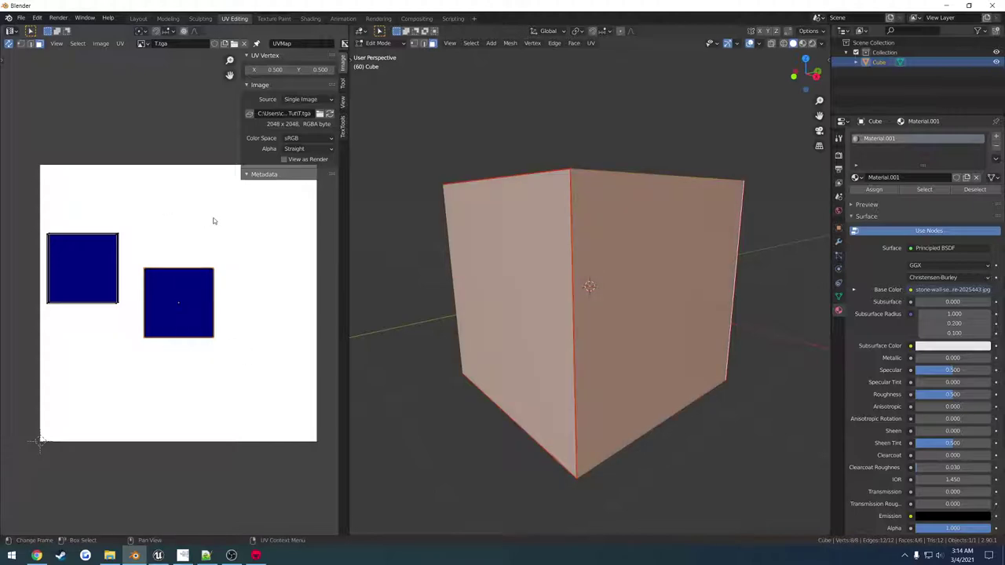
{"action": "key", "text": "s"}
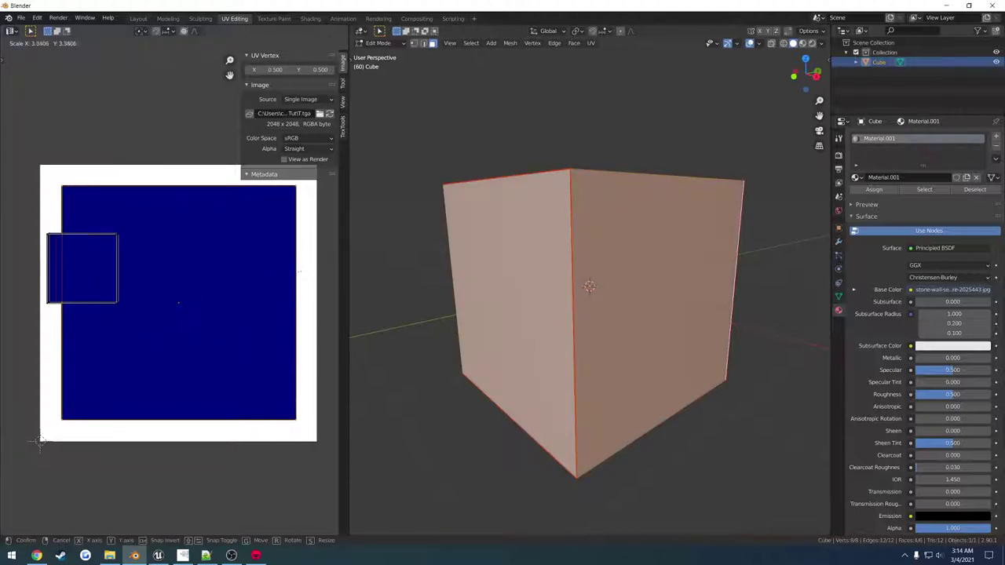
{"action": "left_click", "coordinate": [242, 201]}
Step: Export the cube as FBX, overwriting untitled.fbx in the Blender Example Tut folder
{"action": "left_click", "coordinate": [20, 18]}
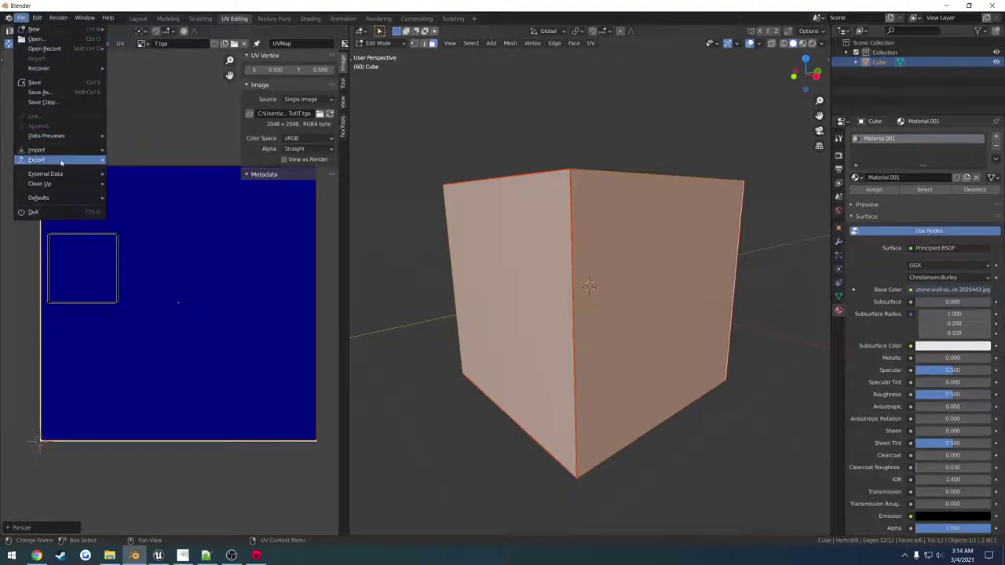
{"action": "mouse_move", "coordinate": [62, 162]}
{"action": "left_click", "coordinate": [152, 219]}
{"action": "double_click", "coordinate": [362, 197]}
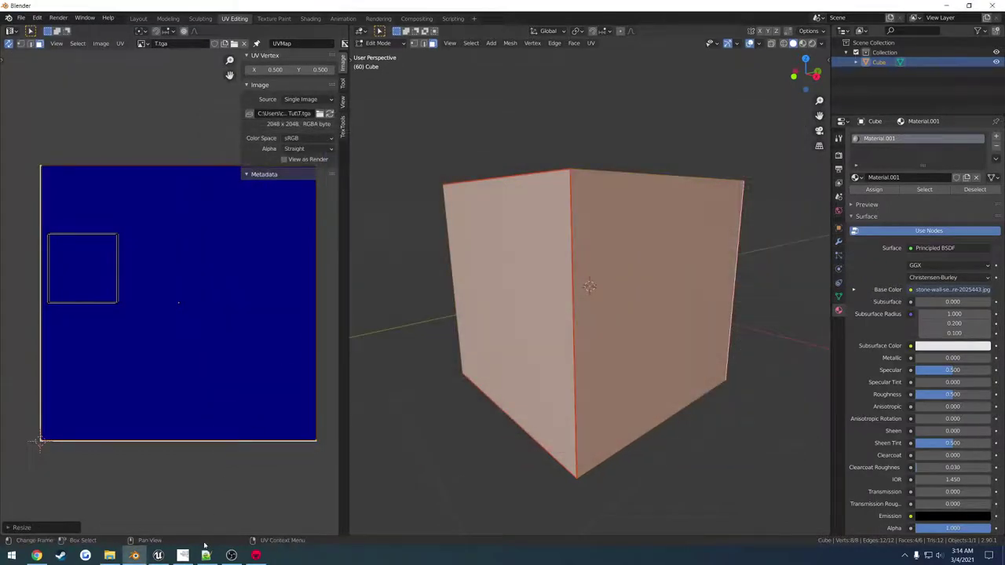
Step: Switch to Unreal Editor and reimport the untitled static mesh, accepting the material conflict resolution as it is
{"action": "left_click", "coordinate": [158, 555]}
{"action": "right_click", "coordinate": [276, 489]}
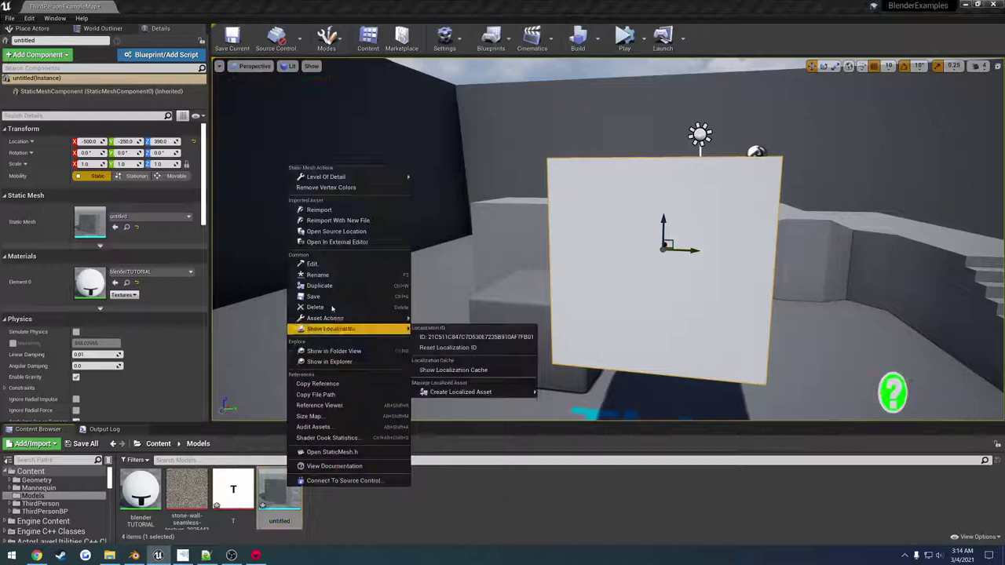
{"action": "left_click", "coordinate": [318, 209]}
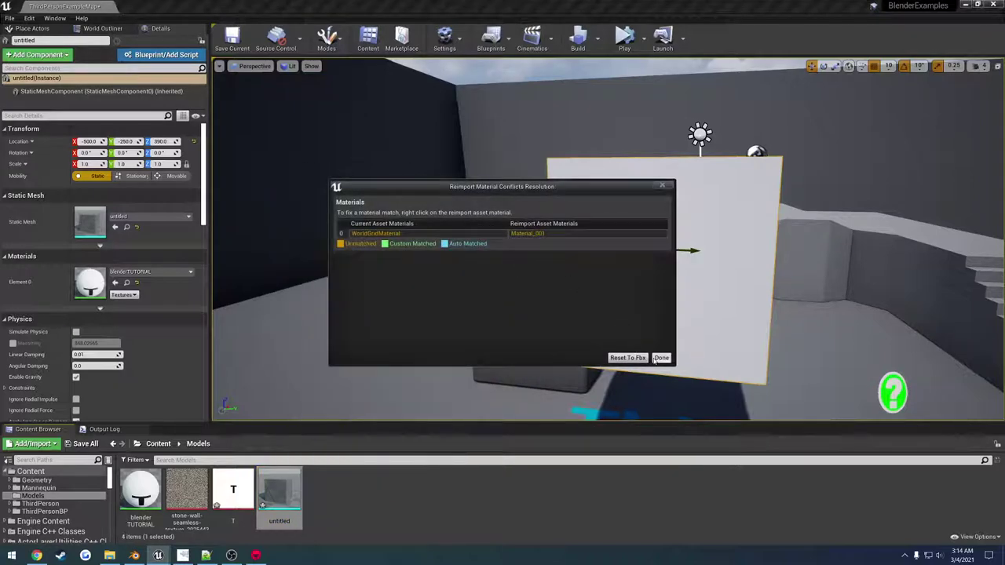
{"action": "left_click", "coordinate": [662, 358]}
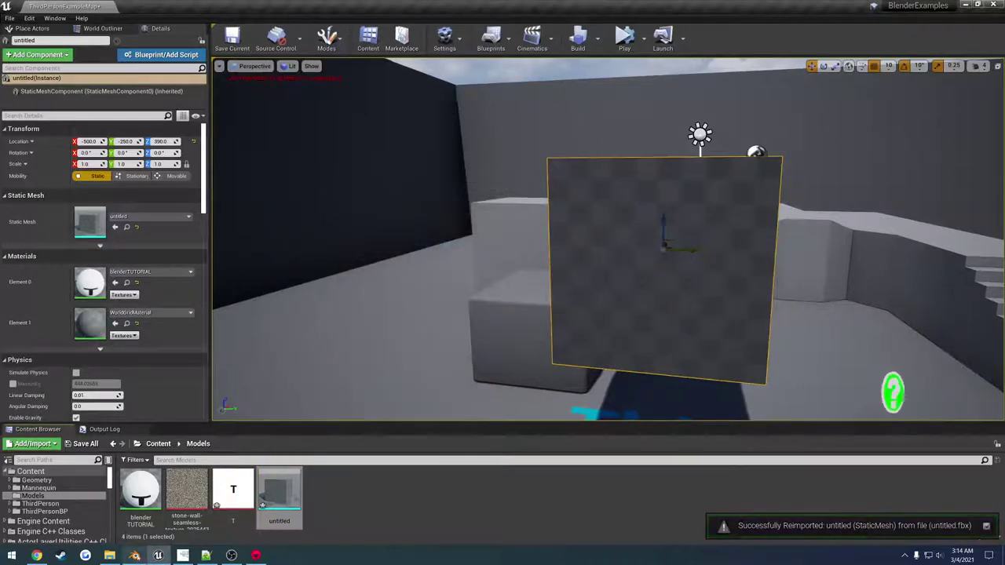
Step: Return to Blender and export the unchanged cube over untitled.fbx once more
{"action": "key", "text": "alt+Tab"}
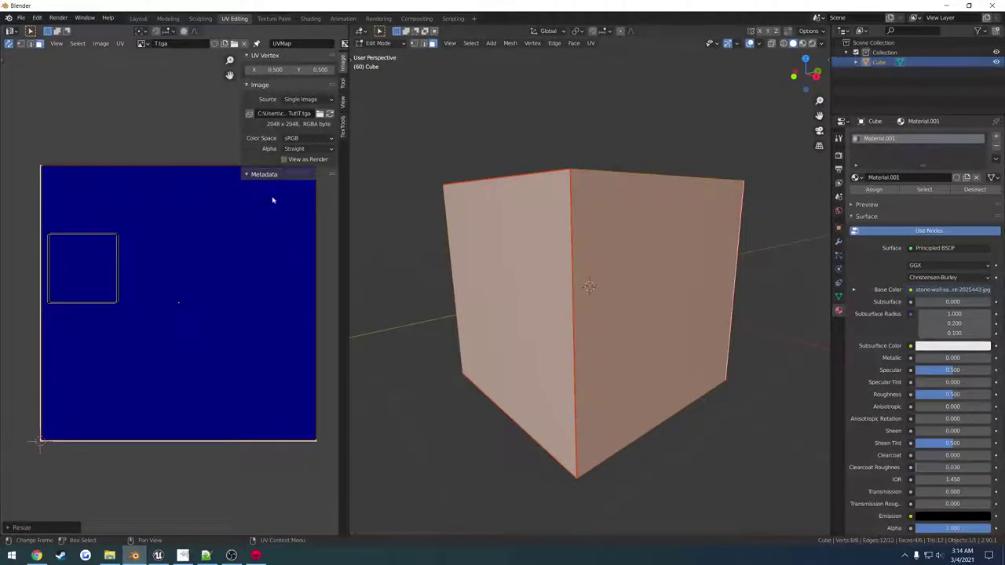
{"action": "left_click", "coordinate": [21, 17]}
{"action": "mouse_move", "coordinate": [56, 162]}
{"action": "left_click", "coordinate": [162, 219]}
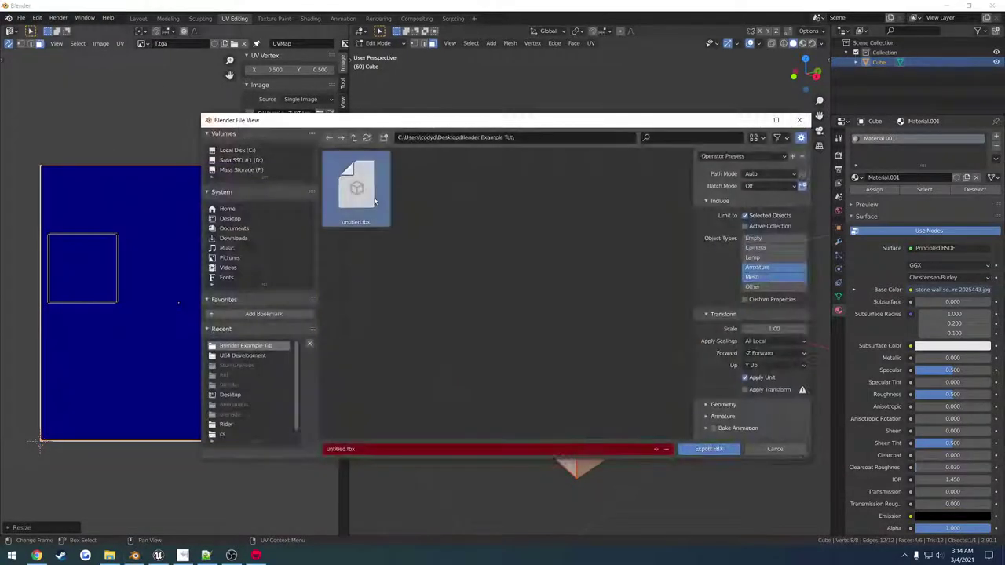
{"action": "left_click", "coordinate": [706, 447]}
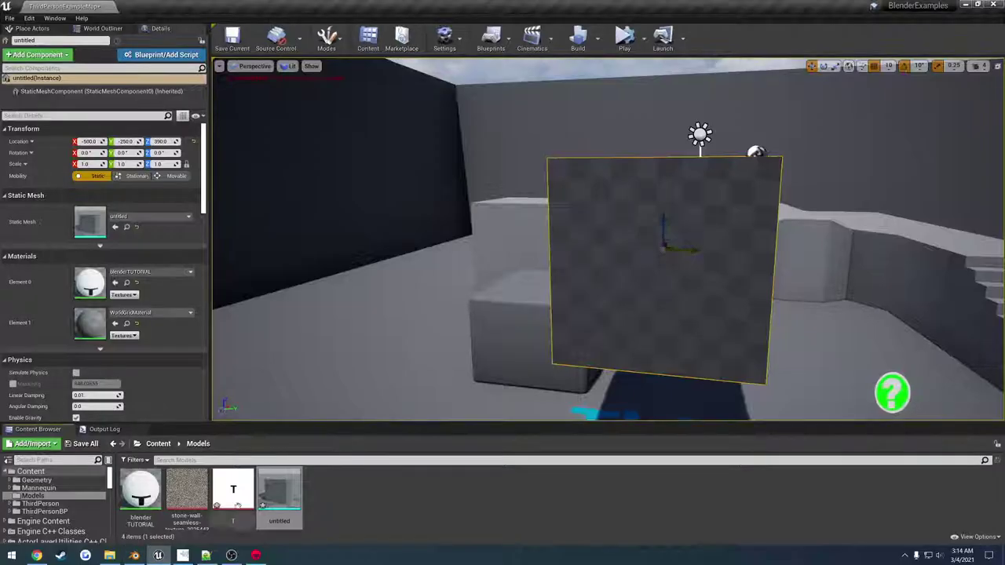
Step: Reimport the untitled mesh in Unreal Editor and check the cube together with its blenderTUTORIAL material
{"action": "right_click", "coordinate": [275, 493]}
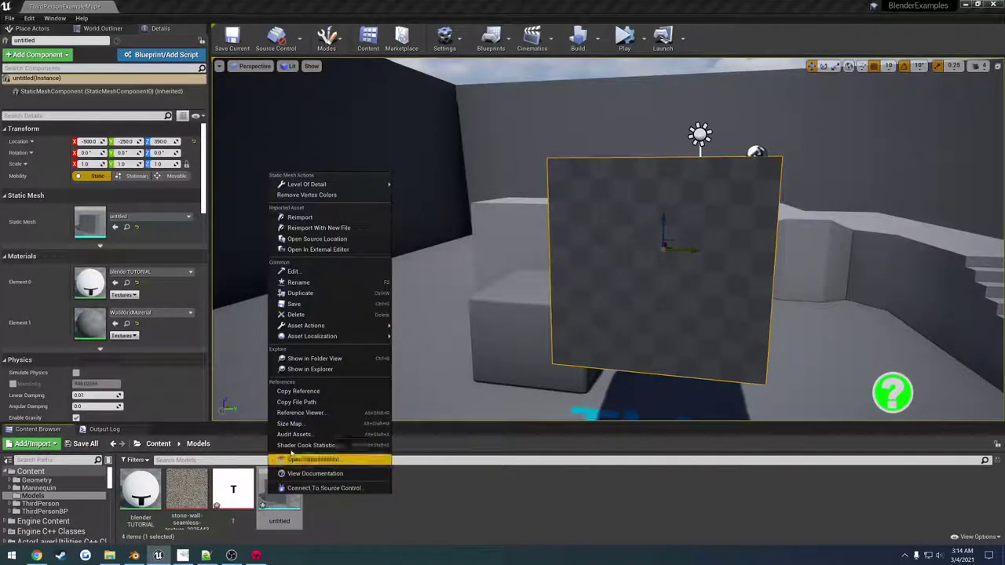
{"action": "left_click", "coordinate": [325, 226]}
{"action": "right_click_drag", "start_coordinate": [608, 240], "coordinate": [571, 277]}
{"action": "double_click", "coordinate": [140, 490]}
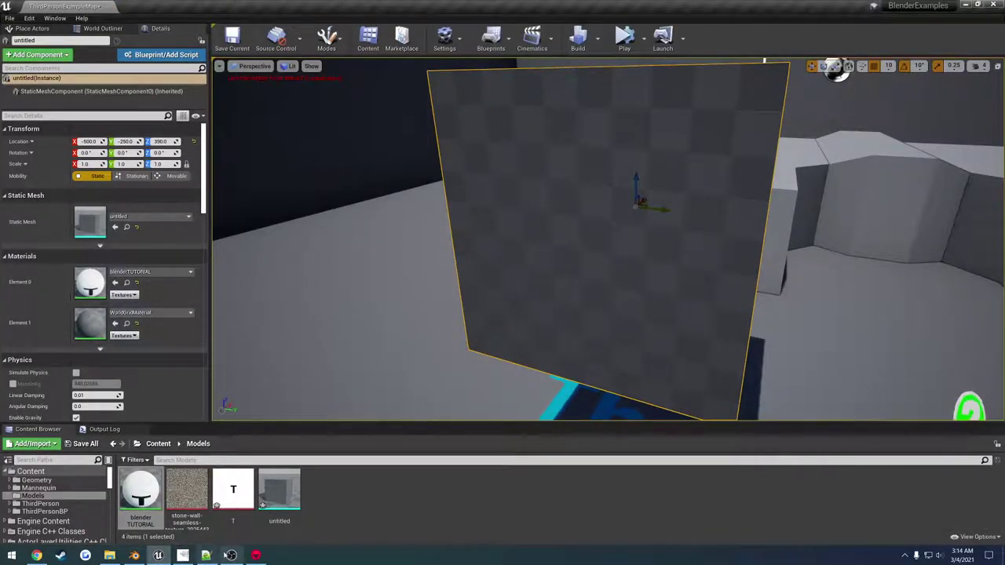
Step: Return to Blender and remove the Material.001 slot from the cube in Object Mode
{"action": "left_click", "coordinate": [133, 555]}
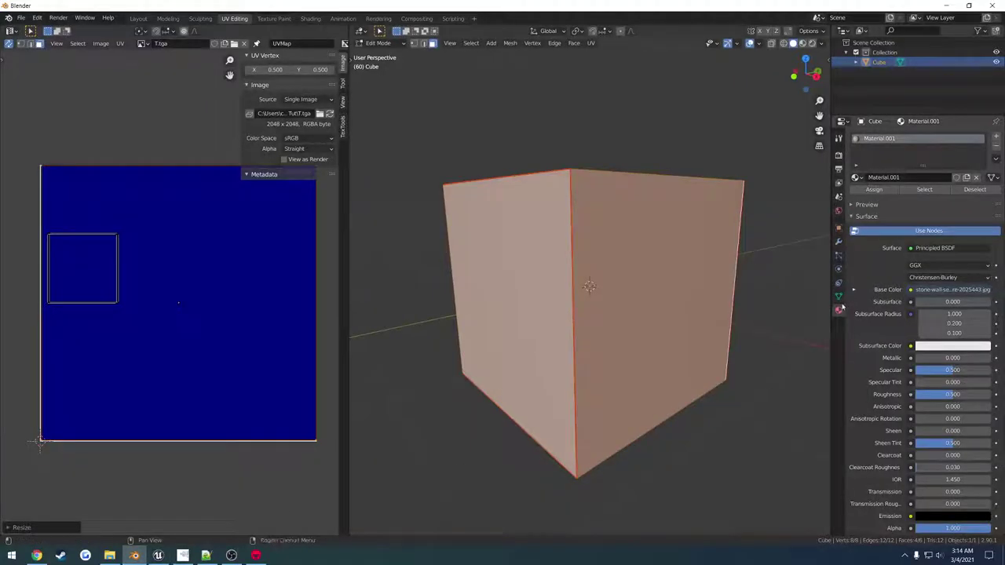
{"action": "left_click", "coordinate": [996, 146]}
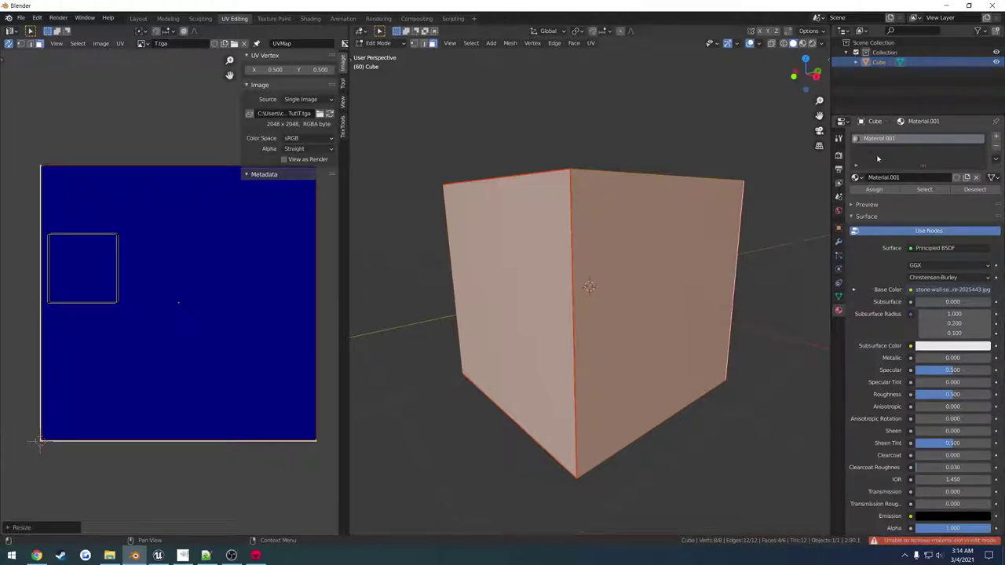
{"action": "key", "text": "Tab"}
{"action": "left_click", "coordinate": [996, 146]}
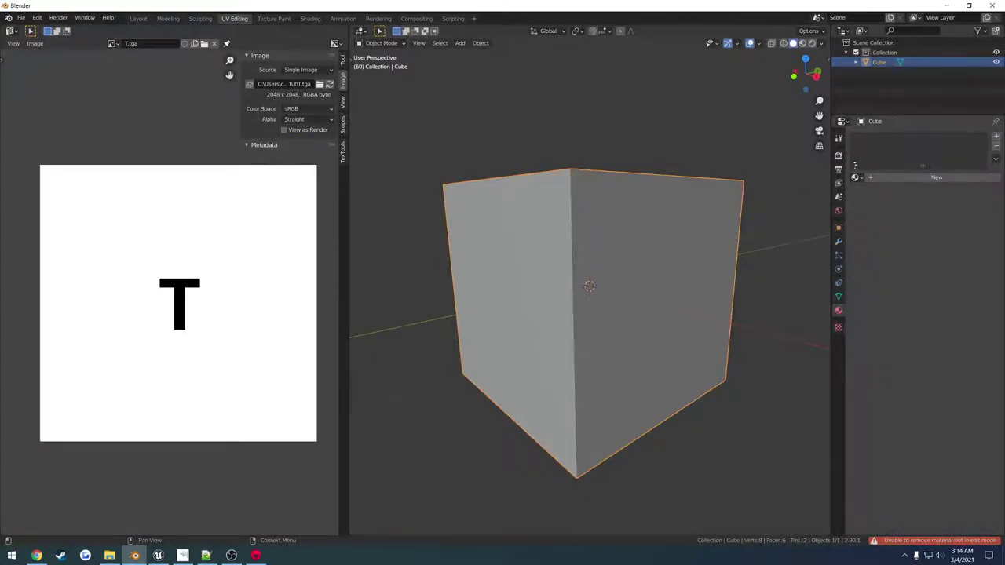
Step: Export the cube without its material as FBX, overwriting untitled.fbx
{"action": "left_click", "coordinate": [21, 17]}
{"action": "mouse_move", "coordinate": [47, 159]}
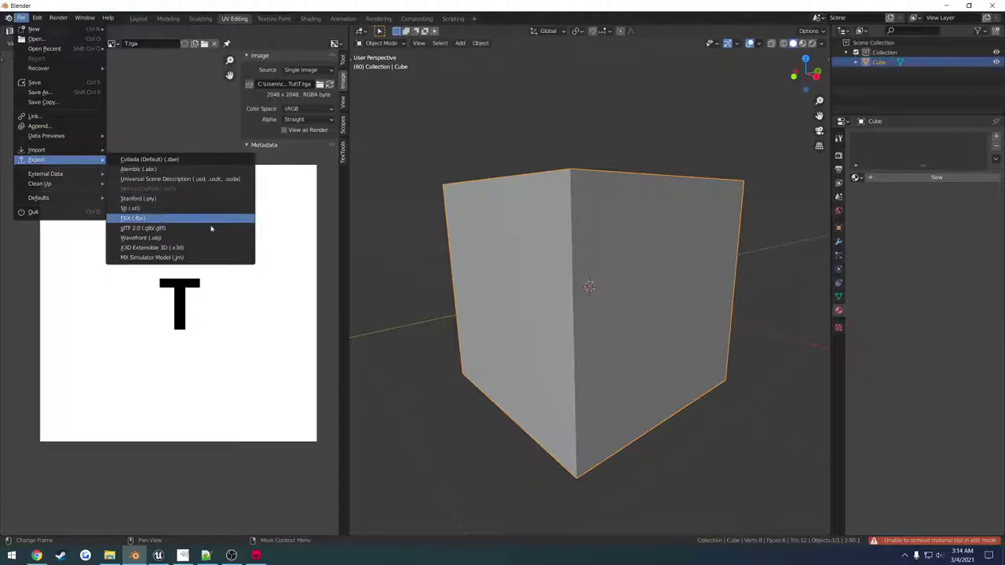
{"action": "left_click", "coordinate": [211, 219]}
{"action": "left_click", "coordinate": [712, 447]}
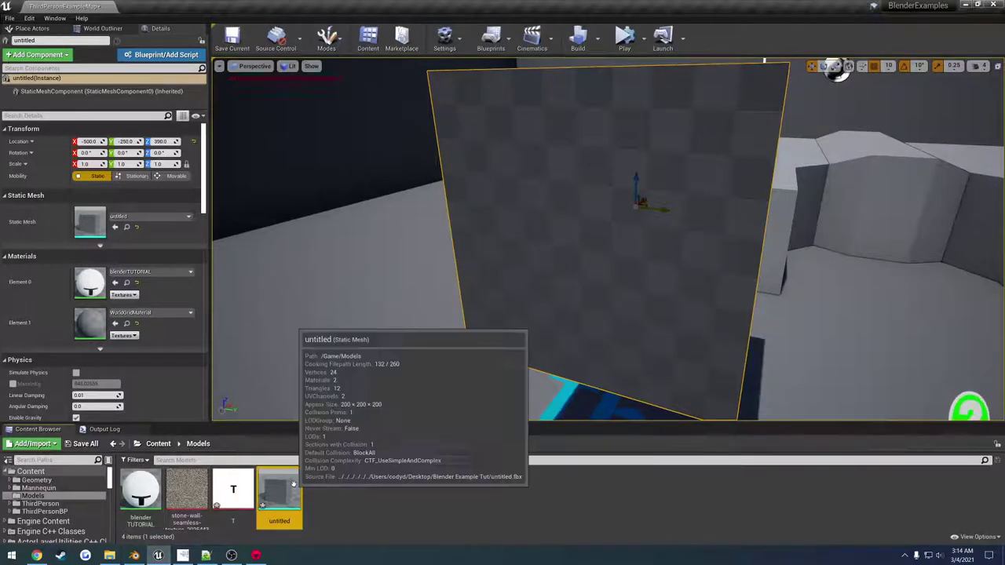
Step: Reimport the untitled mesh in Unreal Editor and inspect the T's orientation on every side of the cube
{"action": "right_click", "coordinate": [293, 485]}
{"action": "left_click", "coordinate": [359, 217]}
{"action": "left_click_drag", "start_coordinate": [398, 281], "coordinate": [399, 259]}
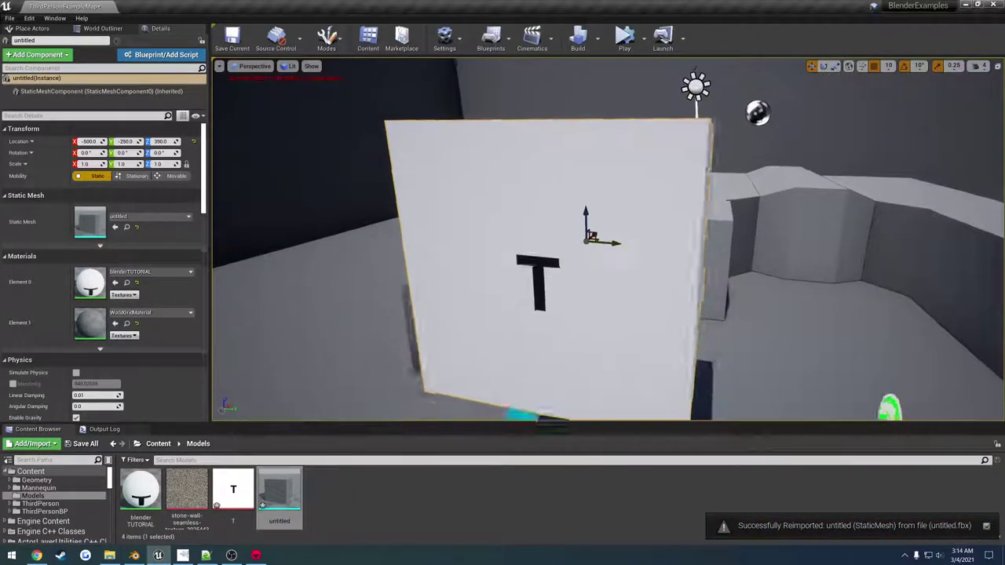
{"action": "right_click_drag", "start_coordinate": [307, 329], "coordinate": [157, 275]}
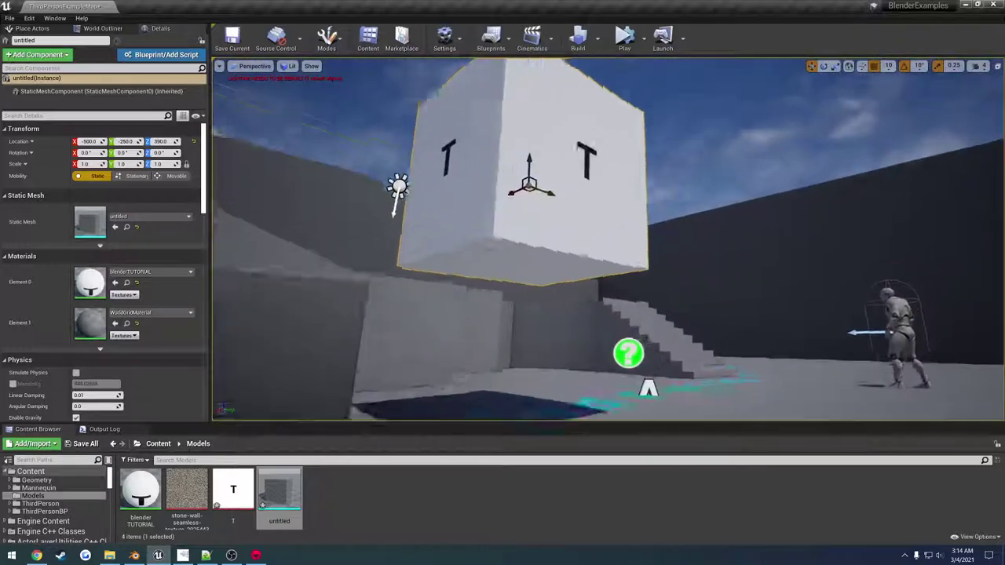
{"action": "right_click_drag", "start_coordinate": [542, 321], "coordinate": [424, 323]}
{"action": "right_click_drag", "start_coordinate": [625, 291], "coordinate": [691, 292]}
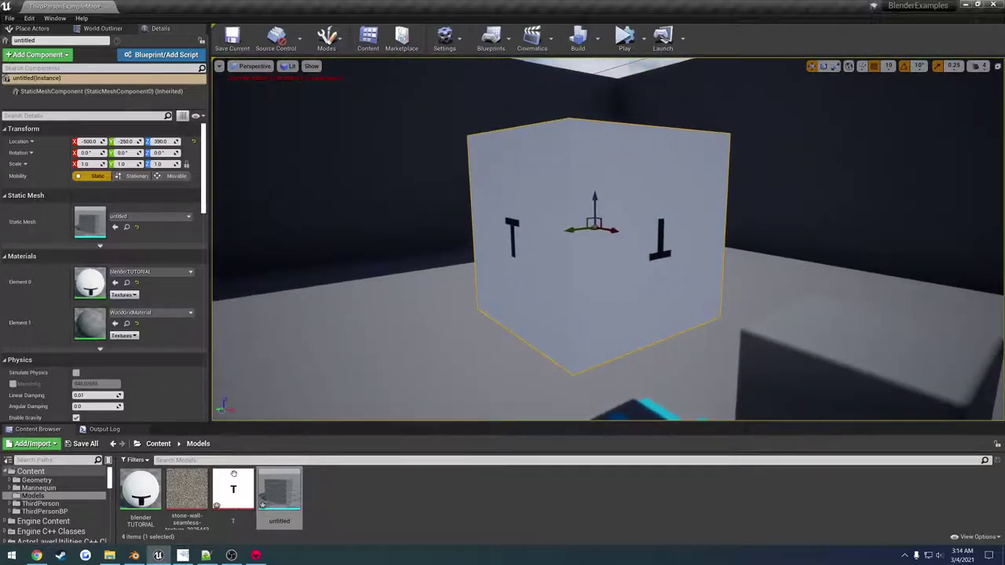
Step: Return to Blender and rotate the UV island of one side face to reorient its T
{"action": "left_click", "coordinate": [134, 555]}
{"action": "middle_click_drag", "start_coordinate": [591, 185], "coordinate": [608, 204]}
{"action": "key", "text": "Tab"}
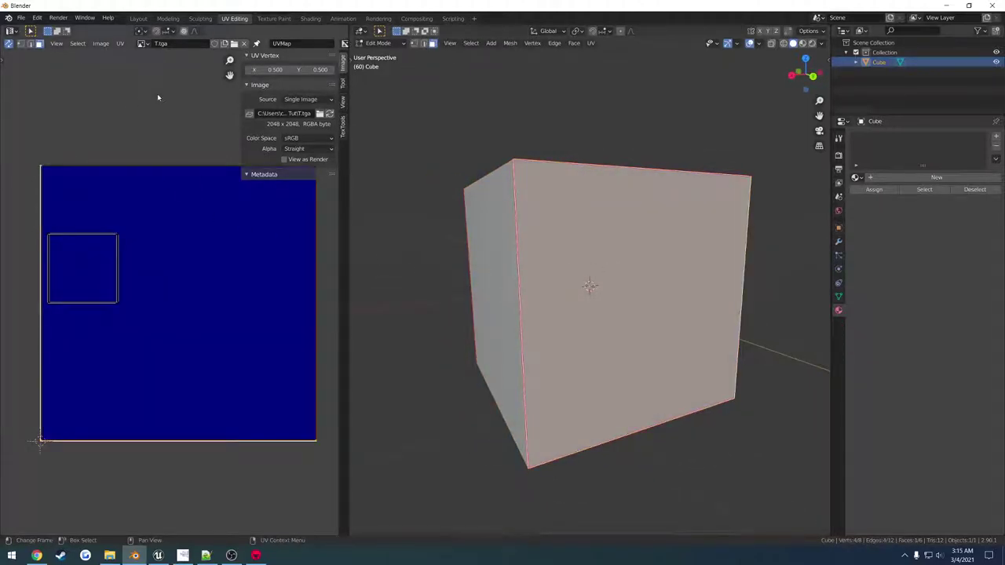
{"action": "key", "text": "r"}
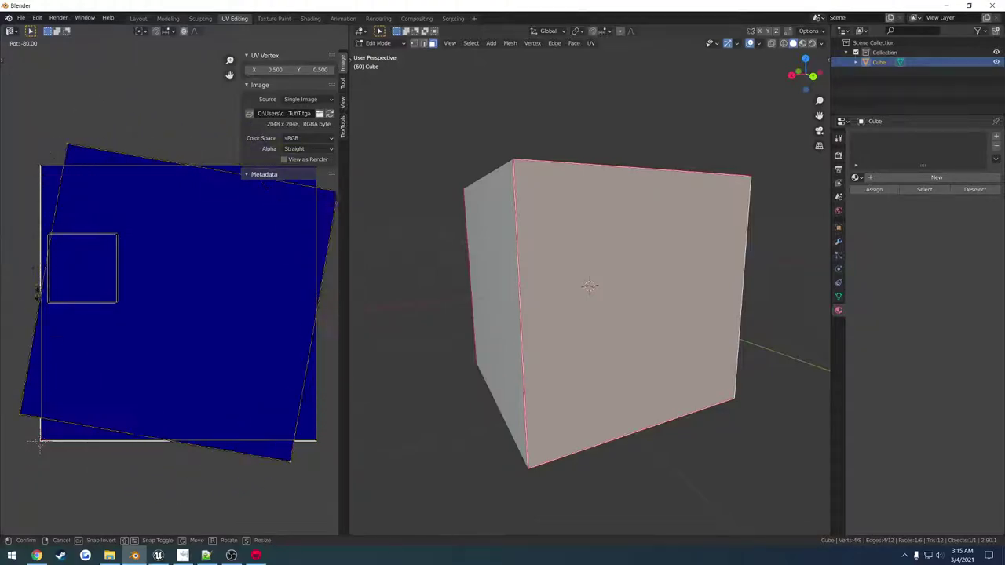
{"action": "left_click", "coordinate": [191, 450]}
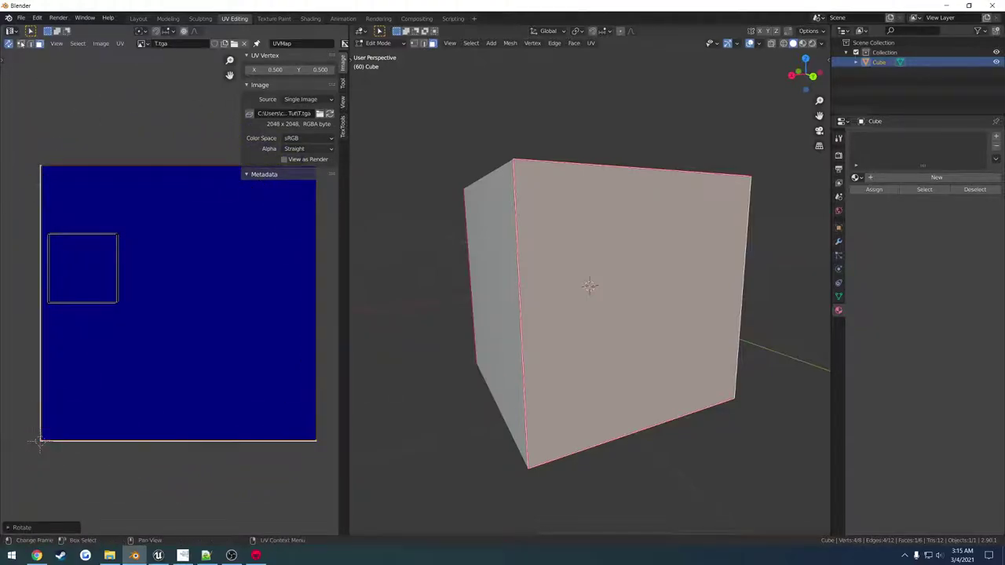
Step: Export the cube with the rotated UV island as FBX over untitled.fbx
{"action": "left_click", "coordinate": [20, 17]}
{"action": "mouse_move", "coordinate": [39, 163]}
{"action": "left_click", "coordinate": [157, 221]}
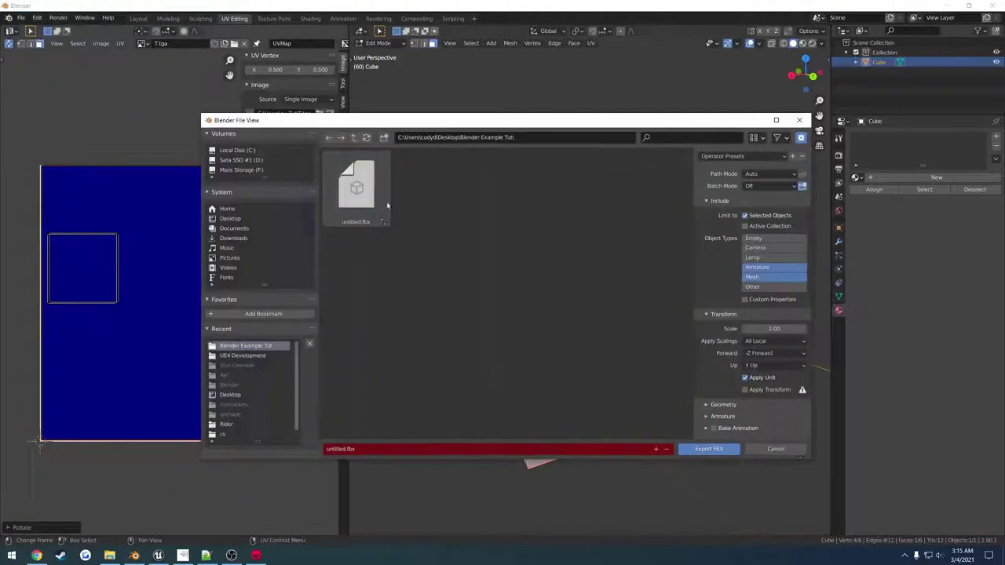
{"action": "double_click", "coordinate": [387, 205]}
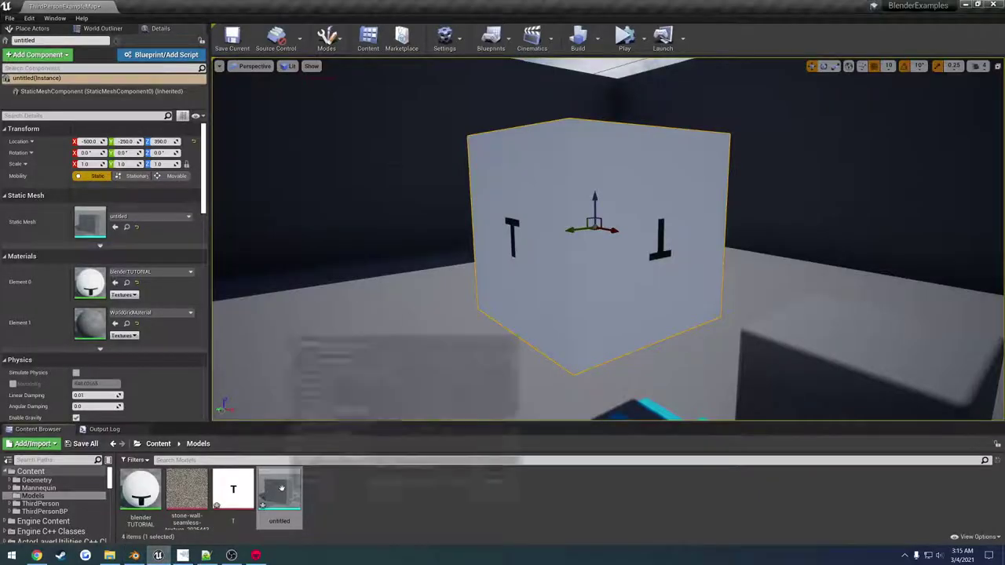
Step: Reimport the untitled mesh in Unreal Editor and check the T's orientation on the side faces
{"action": "right_click", "coordinate": [281, 490]}
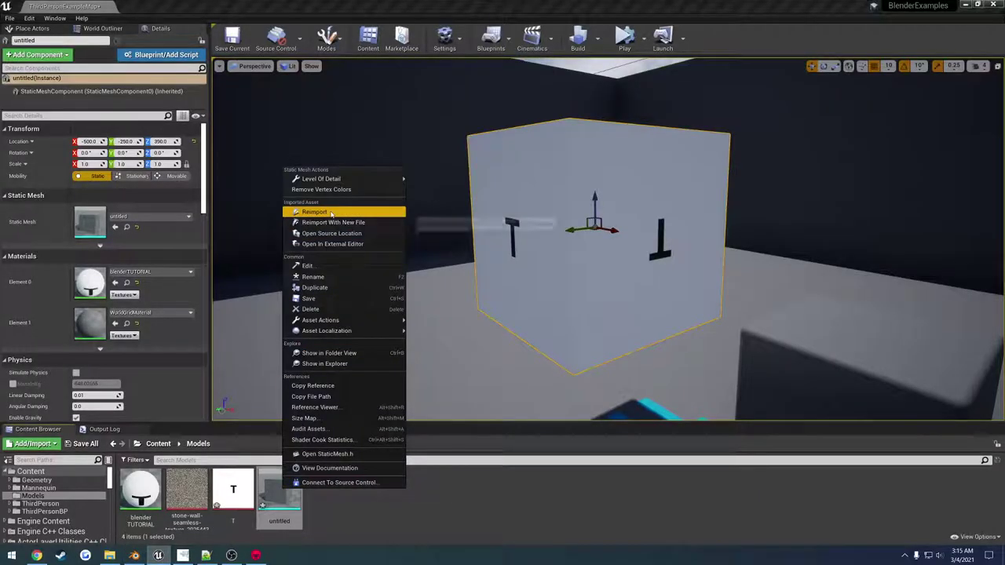
{"action": "left_click", "coordinate": [331, 214]}
{"action": "right_click_drag", "start_coordinate": [487, 236], "coordinate": [345, 236]}
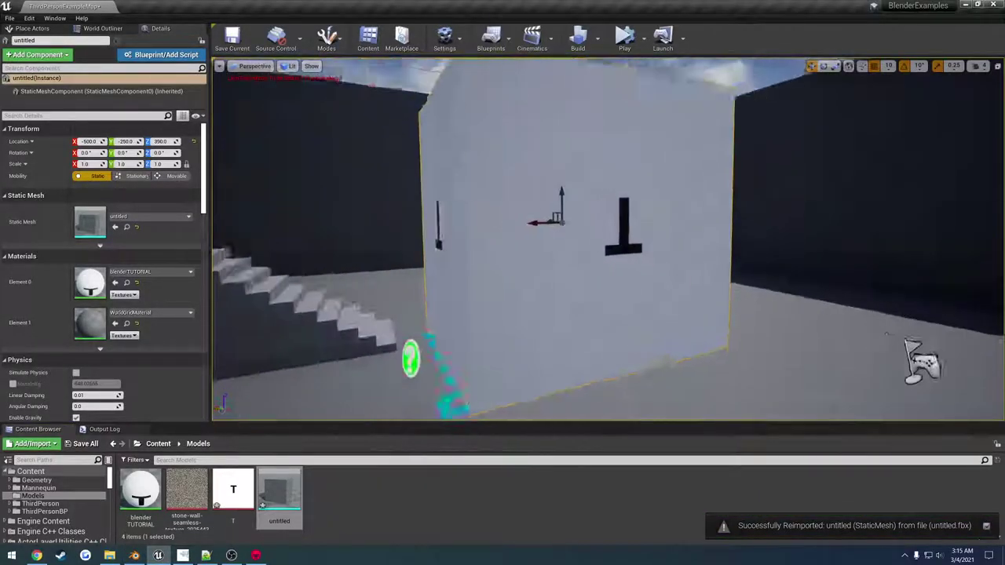
Step: Return to Blender and rotate the UV islands of the cube's side faces by 180 degrees
{"action": "right_click_drag", "start_coordinate": [440, 236], "coordinate": [471, 235]}
{"action": "key", "text": "alt+Tab"}
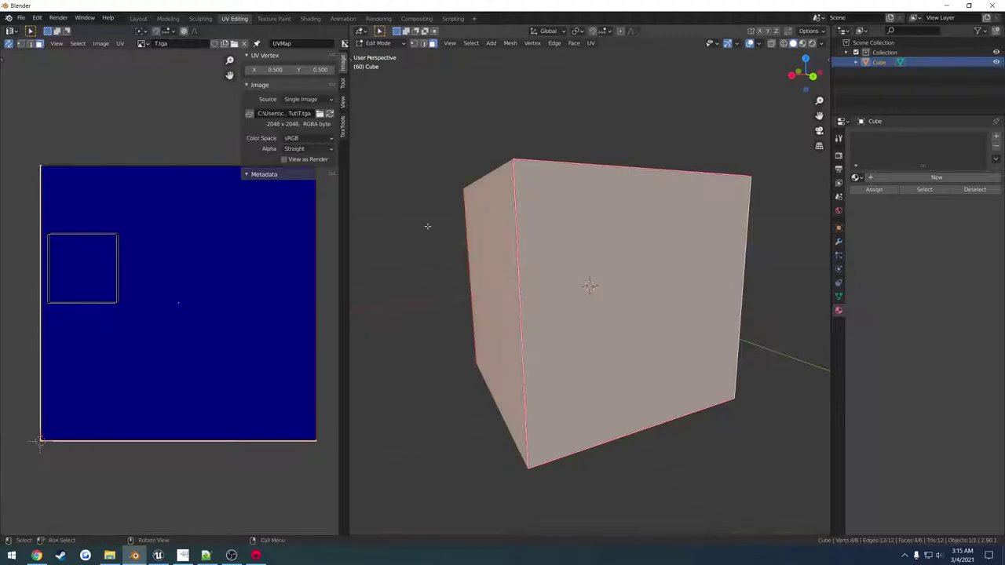
{"action": "middle_click_drag", "start_coordinate": [427, 226], "coordinate": [330, 228]}
{"action": "middle_click_drag", "start_coordinate": [533, 430], "coordinate": [589, 427]}
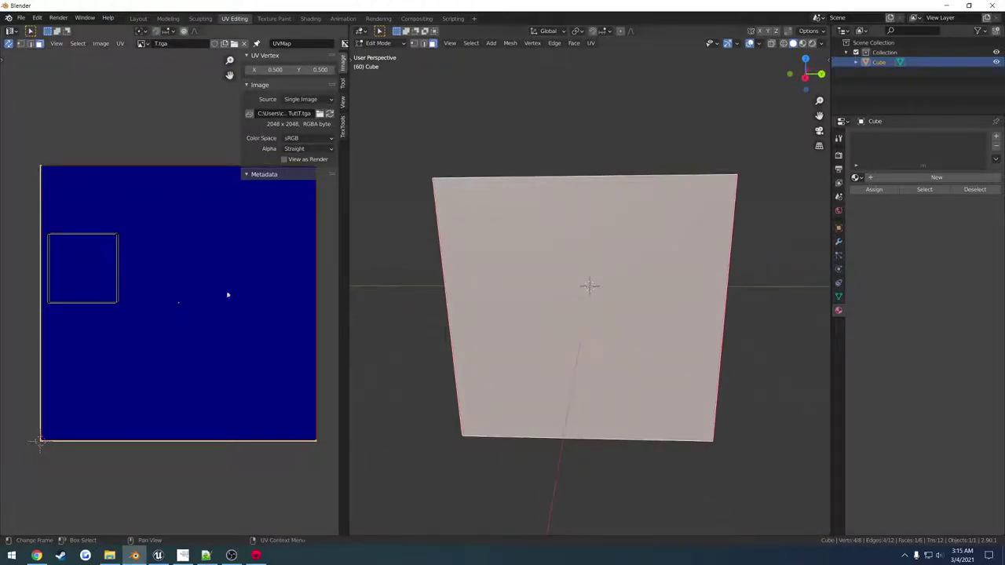
{"action": "key", "text": "r"}
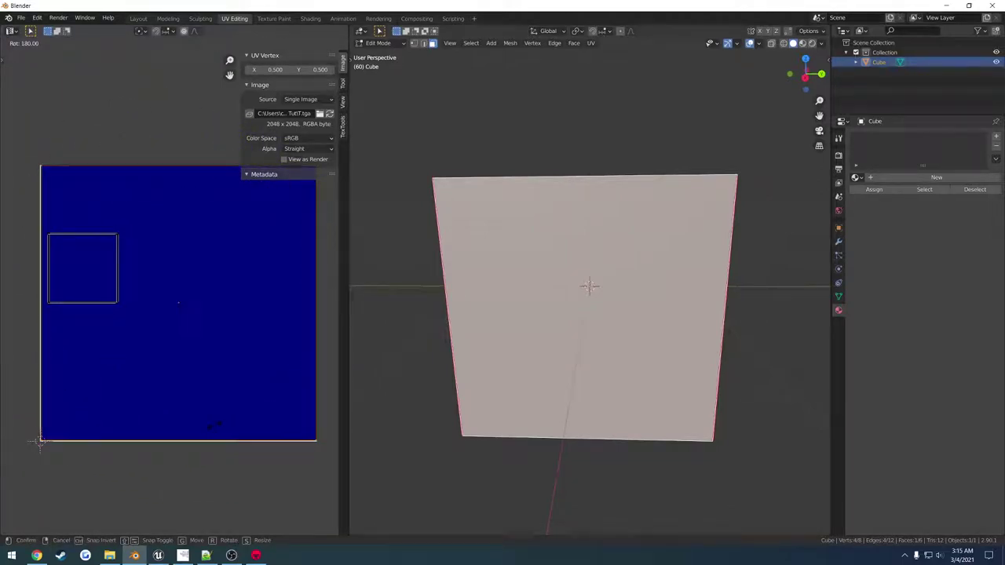
{"action": "left_click", "coordinate": [70, 70]}
Step: Export the cube with its flipped side UV islands as FBX over the existing untitled.fbx
{"action": "left_click", "coordinate": [22, 18]}
{"action": "mouse_move", "coordinate": [47, 150]}
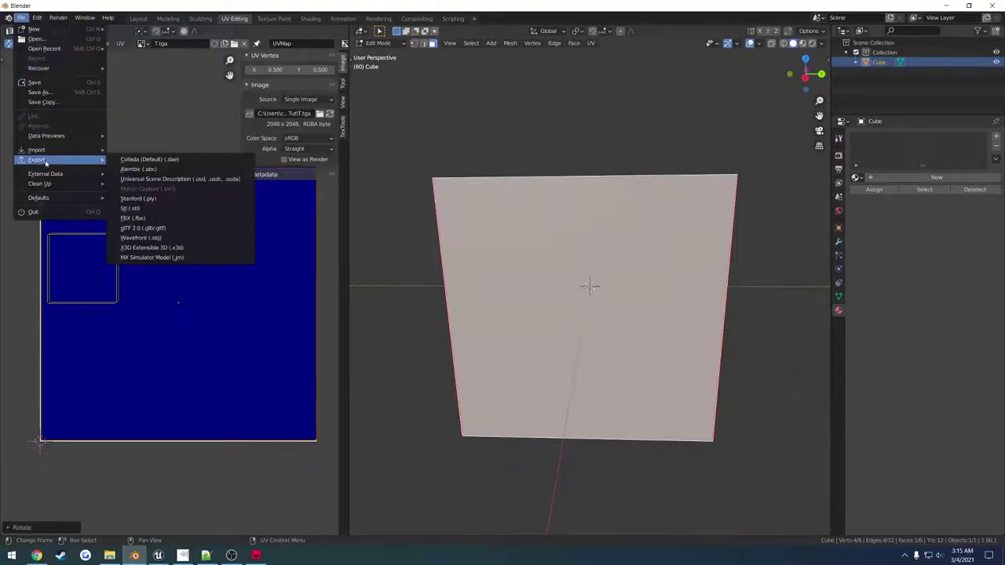
{"action": "left_click", "coordinate": [157, 223]}
{"action": "key", "text": "Escape"}
Step: Reimport the untitled mesh in Unreal Editor and inspect the T on the cube's side and top faces
{"action": "key", "text": "alt+Tab"}
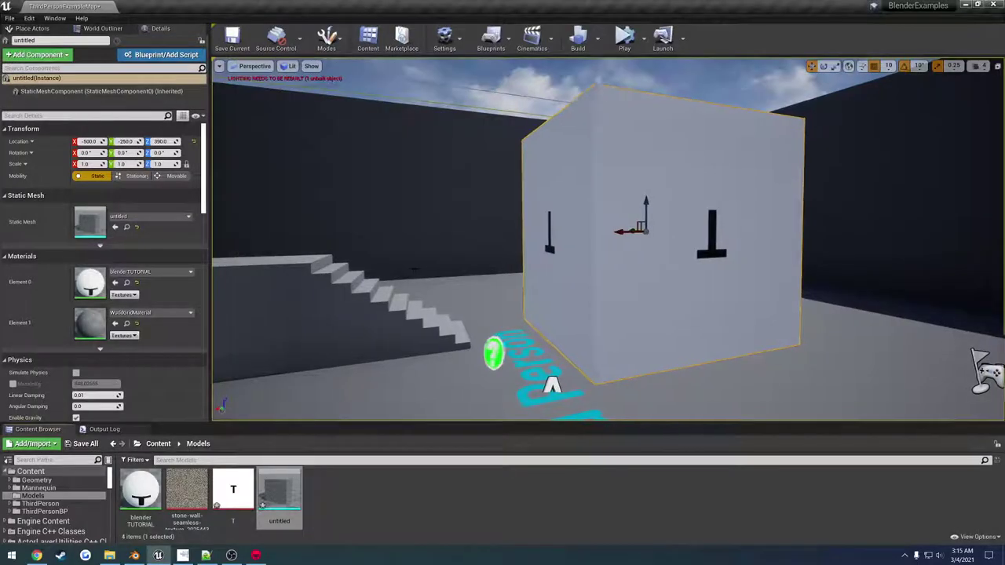
{"action": "right_click", "coordinate": [280, 488]}
{"action": "left_click", "coordinate": [317, 210]}
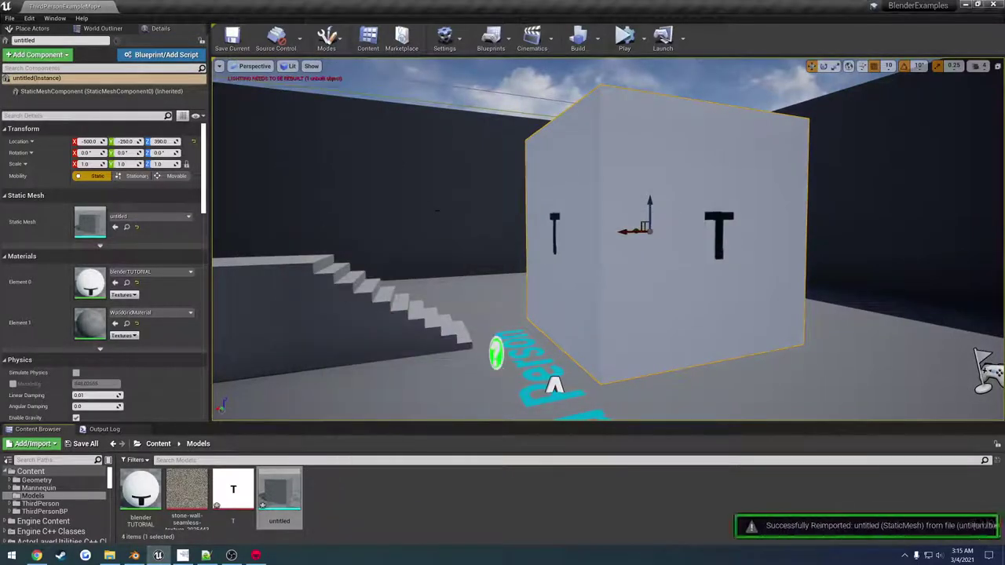
{"action": "mouse_move", "coordinate": [318, 213]}
{"action": "right_mouse_down"}
{"action": "mouse_move", "coordinate": [456, 216]}
{"action": "mouse_move", "coordinate": [228, 216]}
{"action": "mouse_move", "coordinate": [349, 212]}
{"action": "mouse_move", "coordinate": [318, 212]}
{"action": "right_mouse_up"}
{"action": "left_click", "coordinate": [134, 556]}
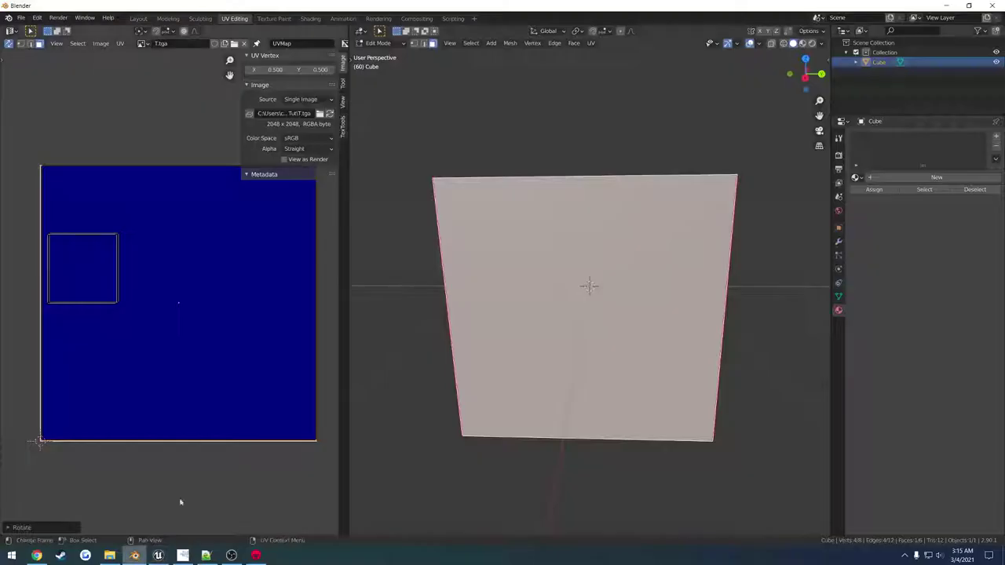
{"action": "key", "text": "alt+Tab"}
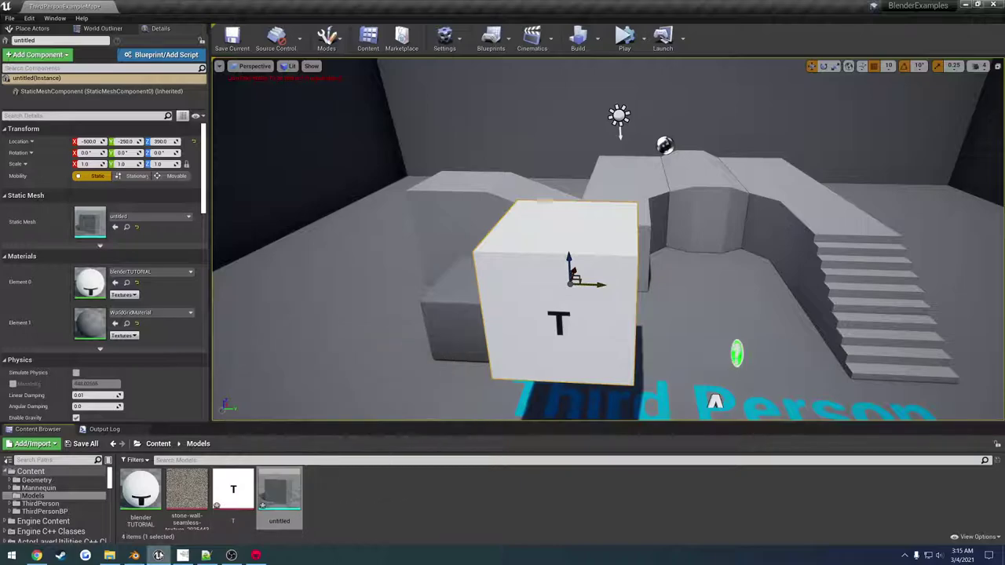
Step: Switch to Blender and turn off the UV editor's Stretching overlay to view the T texture beneath the islands
{"action": "left_click", "coordinate": [134, 556]}
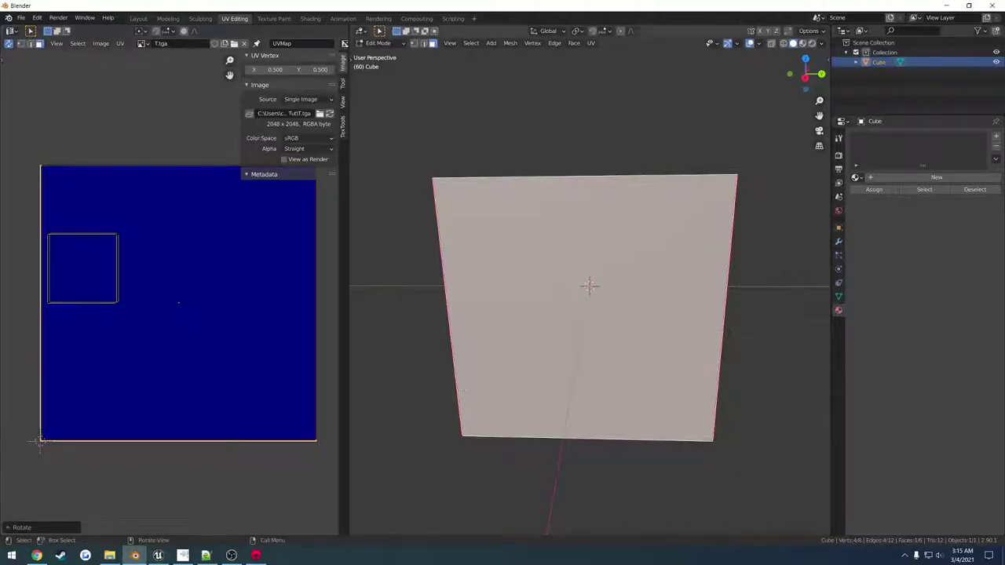
{"action": "middle_click_drag", "start_coordinate": [480, 298], "coordinate": [680, 336]}
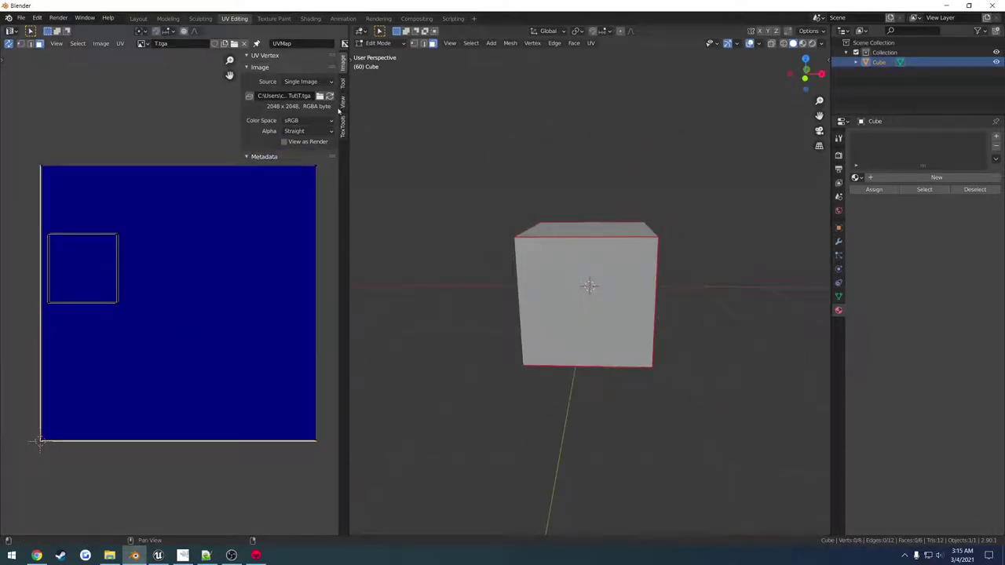
{"action": "left_click", "coordinate": [343, 84]}
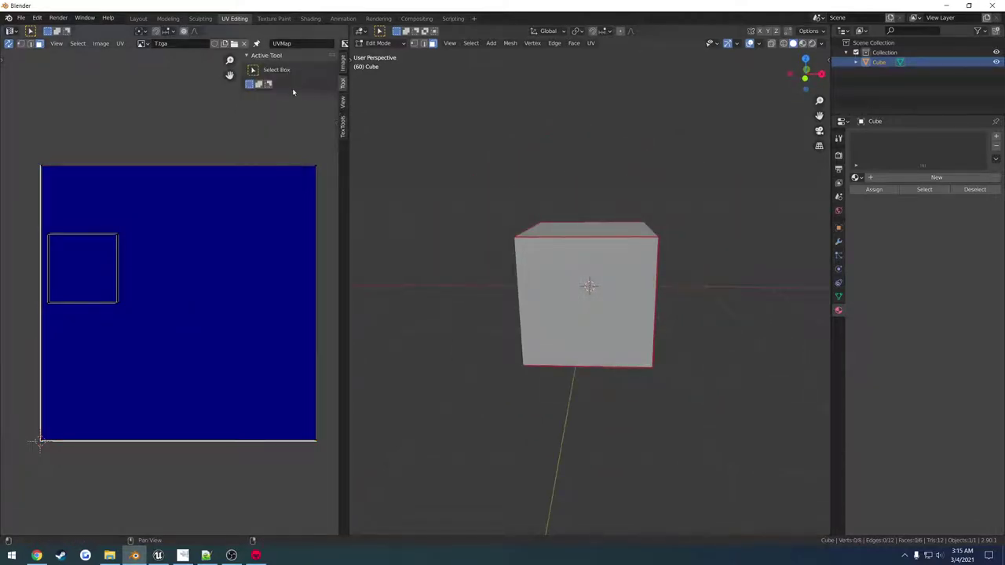
{"action": "left_click", "coordinate": [341, 102]}
{"action": "left_click", "coordinate": [259, 188]}
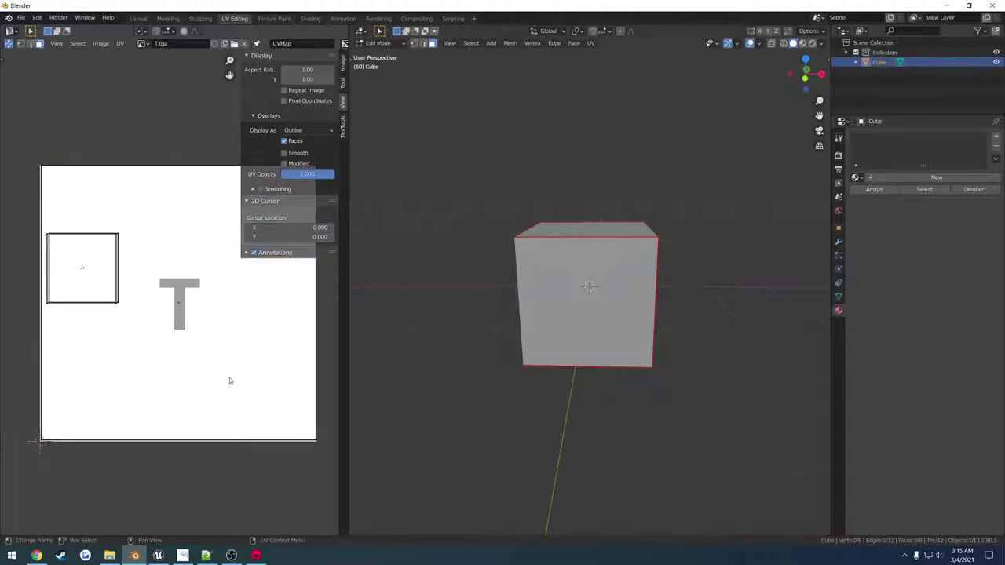
{"action": "key", "text": "n"}
Step: Centre the small UV islands of the top and bottom faces over the T at X 0.500, Y 0.500
{"action": "left_click_drag", "start_coordinate": [245, 378], "coordinate": [176, 257]}
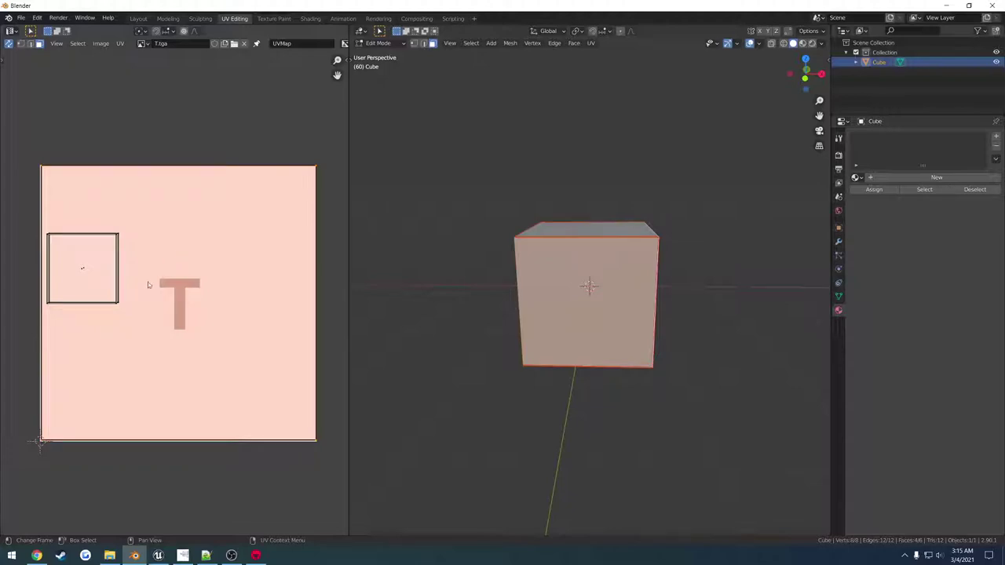
{"action": "left_click_drag", "start_coordinate": [135, 312], "coordinate": [18, 209]}
{"action": "left_click", "coordinate": [95, 263]}
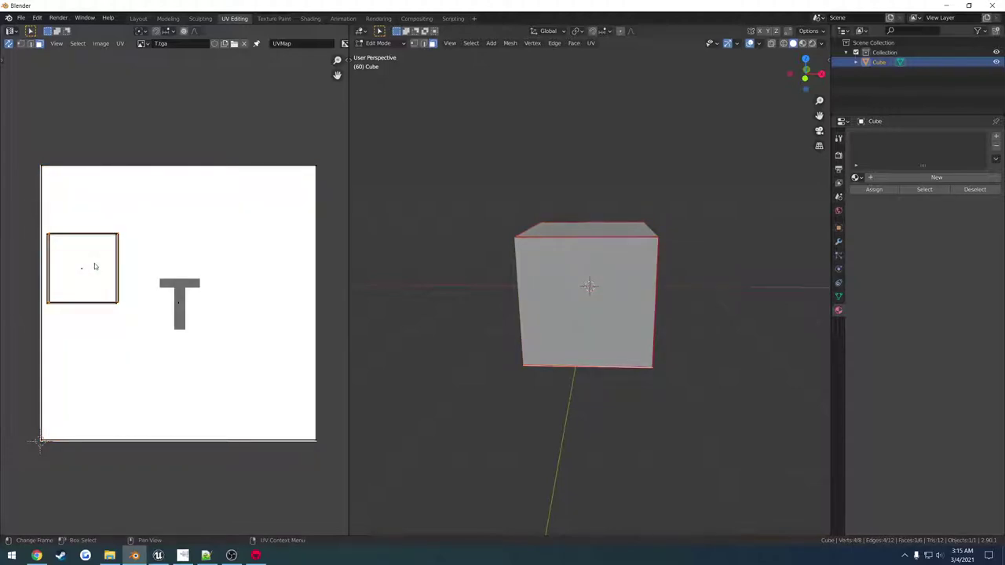
{"action": "key", "text": "n"}
{"action": "left_click", "coordinate": [343, 63]}
{"action": "type", "text": "0.500"}
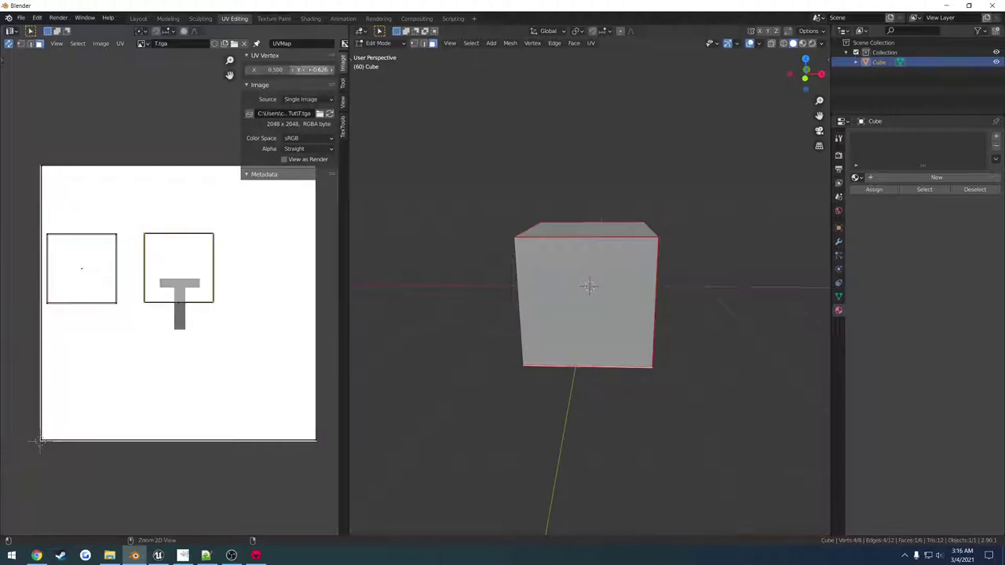
{"action": "type", "text": "0.500"}
{"action": "left_click", "coordinate": [85, 269]}
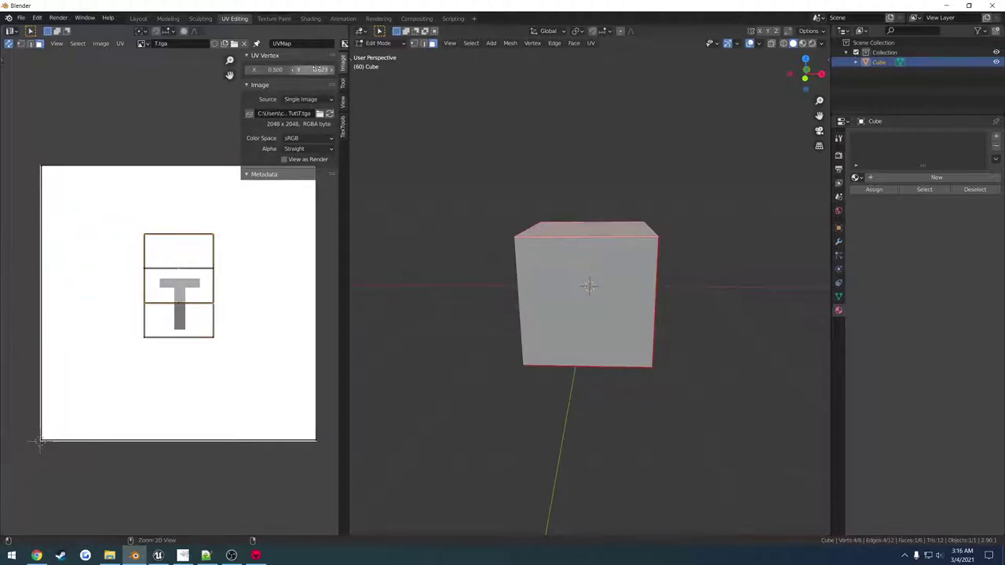
Step: Select the top and bottom faces, scale their UV islands down tightly around the T, and shift them to about X 0.508
{"action": "key", "text": "a"}
{"action": "left_click", "coordinate": [185, 311]}
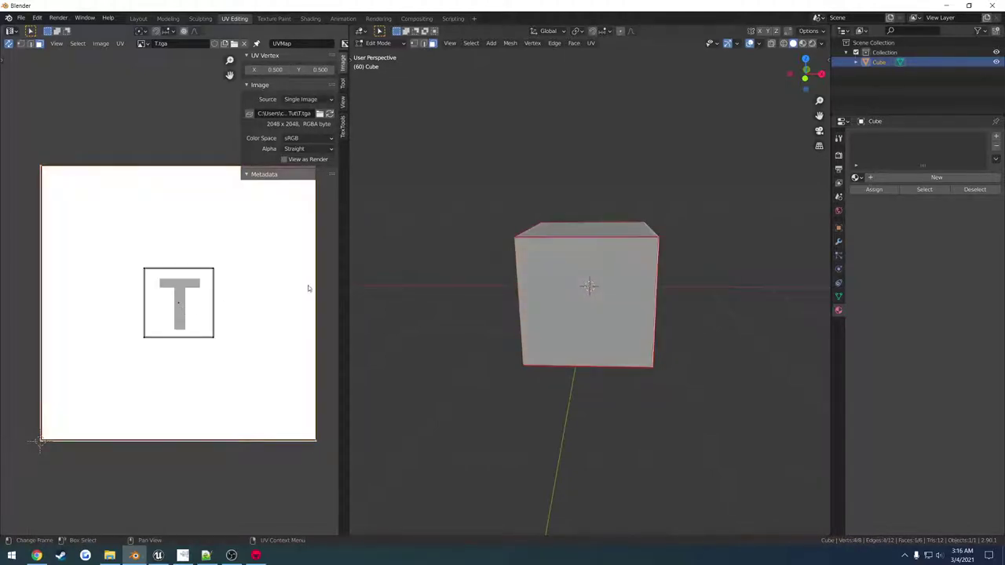
{"action": "middle_click_drag", "start_coordinate": [640, 226], "coordinate": [597, 252]}
{"action": "middle_click_drag", "start_coordinate": [648, 287], "coordinate": [596, 336]}
{"action": "left_click", "coordinate": [596, 336], "text": "shift"}
{"action": "scroll", "coordinate": [260, 275], "scroll_direction": "up", "scroll_amount": 6}
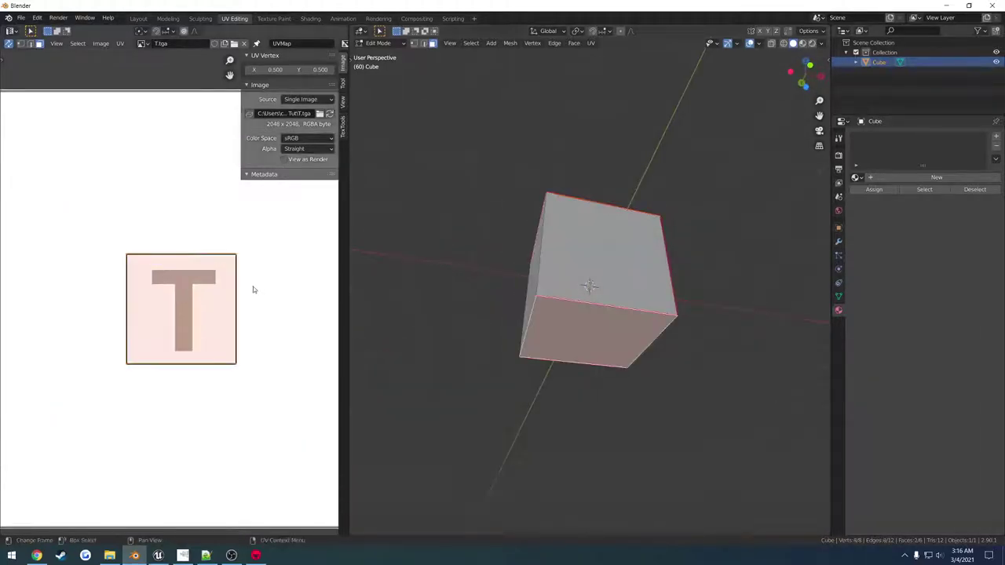
{"action": "key", "text": "s"}
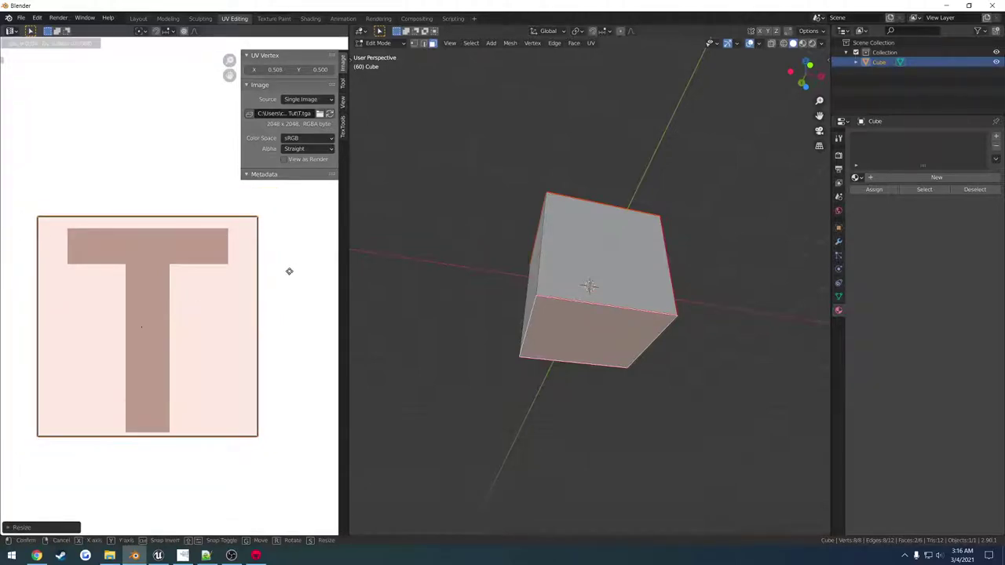
{"action": "left_click", "coordinate": [286, 278]}
Step: Export the cube with the tightened top and bottom UV islands as FBX over untitled.fbx
{"action": "left_click", "coordinate": [21, 17]}
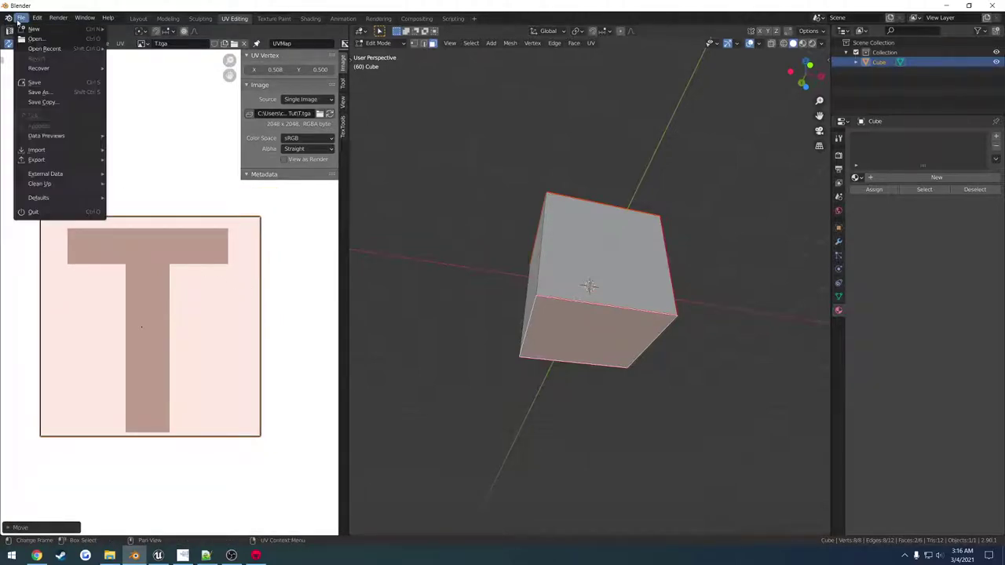
{"action": "mouse_move", "coordinate": [62, 160]}
{"action": "left_click", "coordinate": [181, 218]}
{"action": "double_click", "coordinate": [353, 222]}
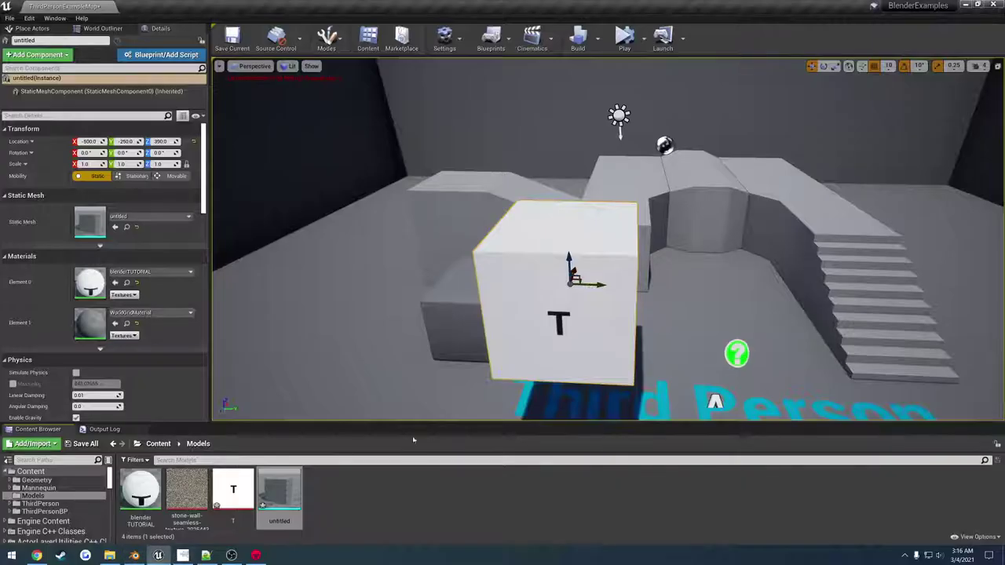
Step: Reimport the untitled mesh in Unreal Editor and compare the T's size on the top and side faces
{"action": "right_click", "coordinate": [281, 489]}
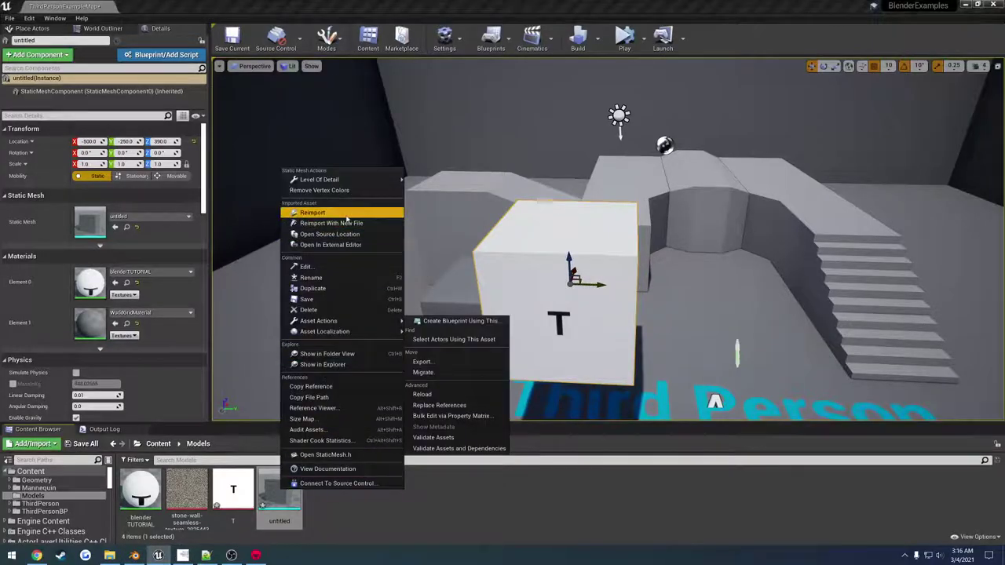
{"action": "left_click", "coordinate": [312, 212]}
{"action": "right_click_drag", "start_coordinate": [579, 265], "coordinate": [502, 271]}
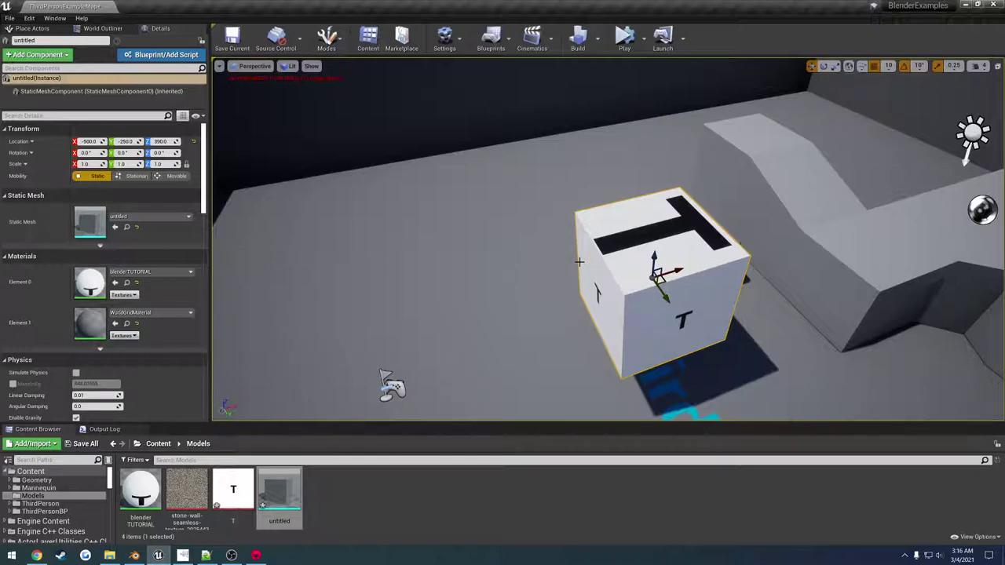
{"action": "left_click_drag", "start_coordinate": [578, 261], "coordinate": [627, 224], "text": "alt"}
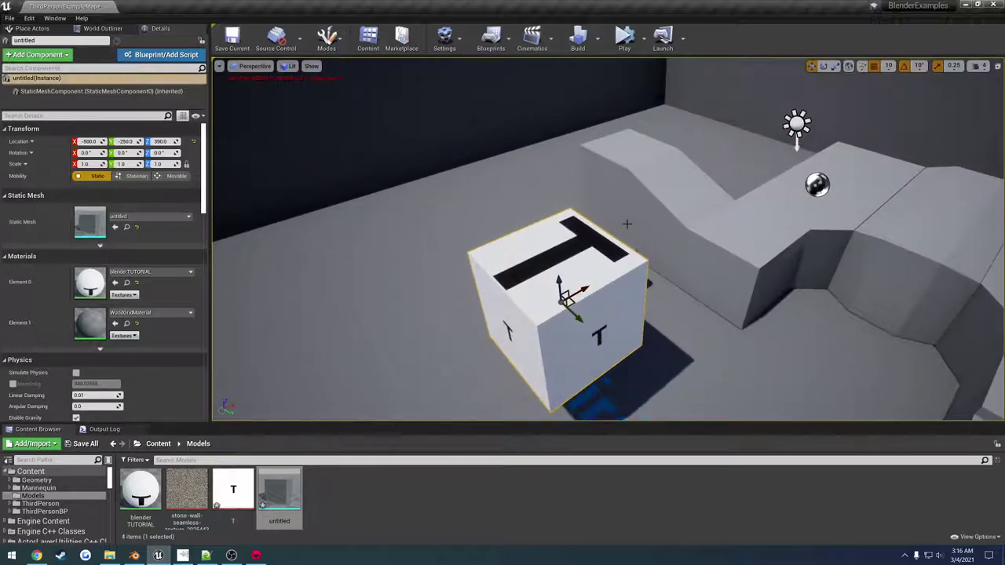
Step: Check the topic list in Notepad++, then view the textured cube from its front in Unreal Editor
{"action": "left_click", "coordinate": [206, 555]}
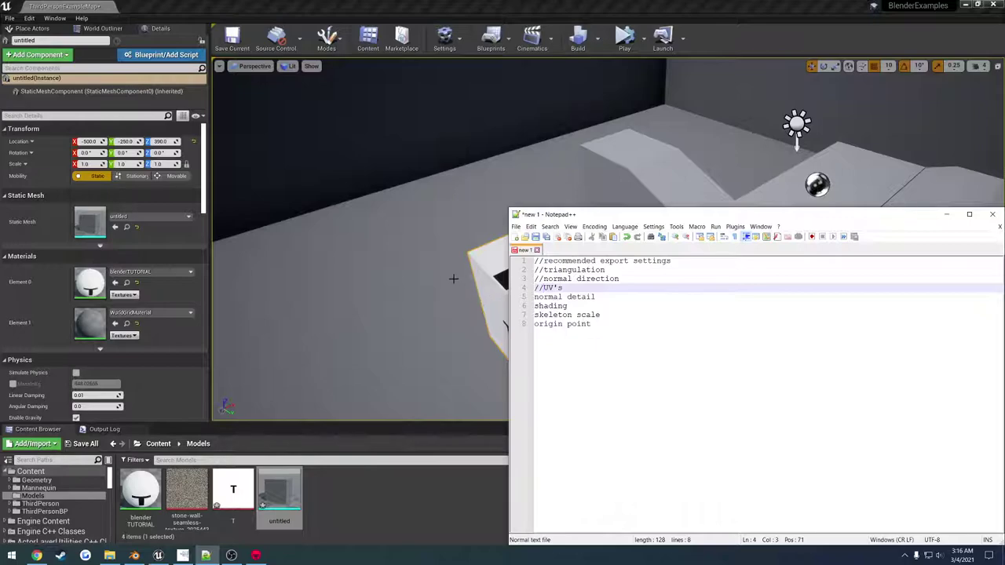
{"action": "right_click_drag", "start_coordinate": [453, 279], "coordinate": [508, 274]}
{"action": "key", "text": "s"}
{"action": "key", "text": "w"}
{"action": "key", "text": "d"}
{"action": "key", "text": "q"}
{"action": "left_click_drag", "start_coordinate": [499, 245], "coordinate": [515, 243], "text": "alt"}
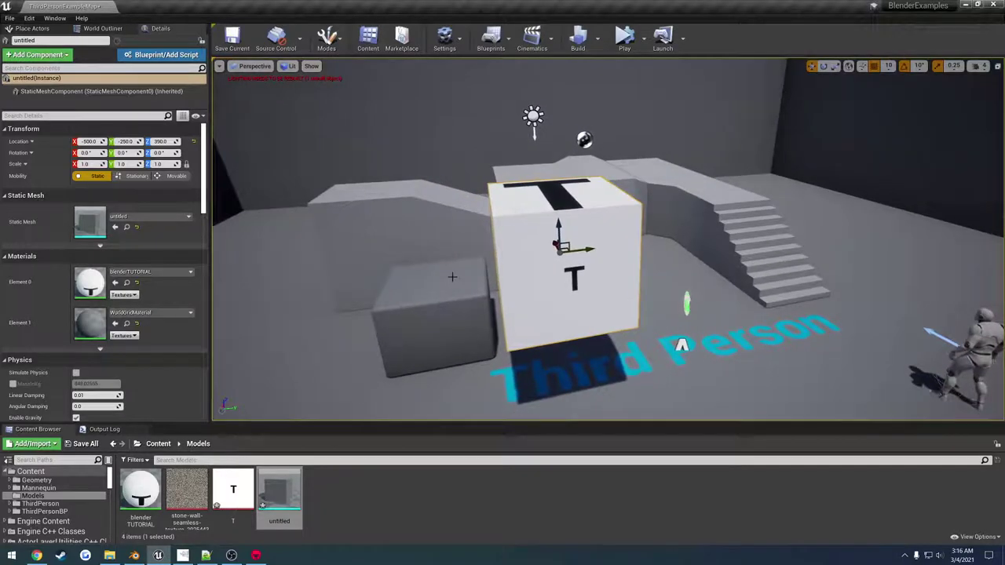
Step: Switch to Marmoset Toolbag, set the clay material's projection method to Tri-Planar, and quit without saving the scene
{"action": "left_click", "coordinate": [255, 556]}
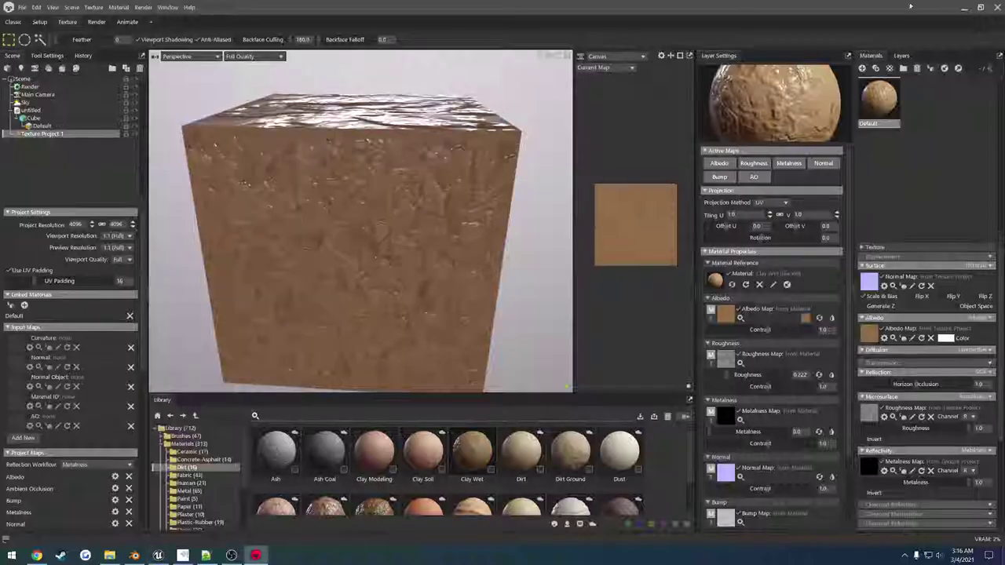
{"action": "left_click", "coordinate": [770, 203]}
{"action": "left_click", "coordinate": [766, 214]}
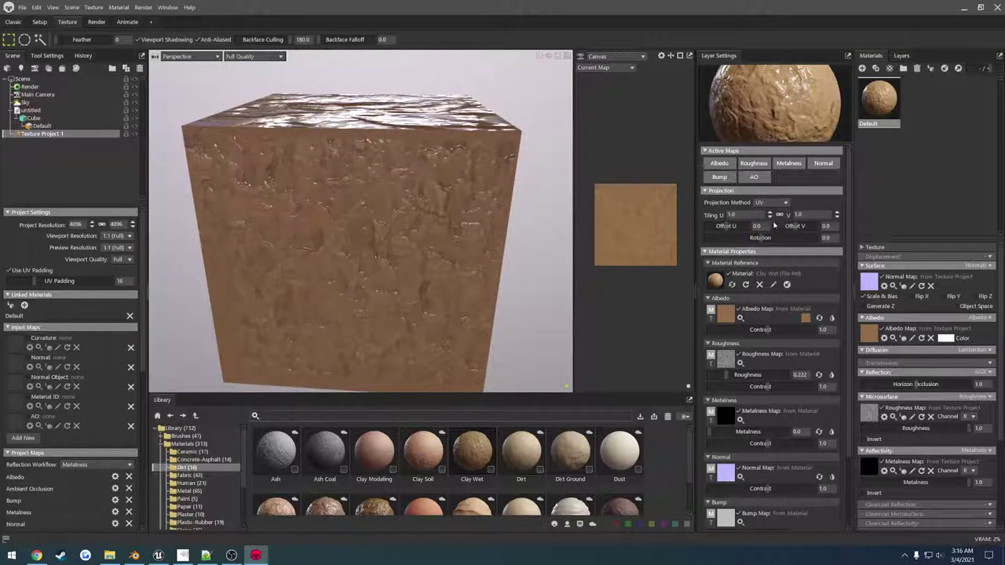
{"action": "left_click", "coordinate": [997, 7]}
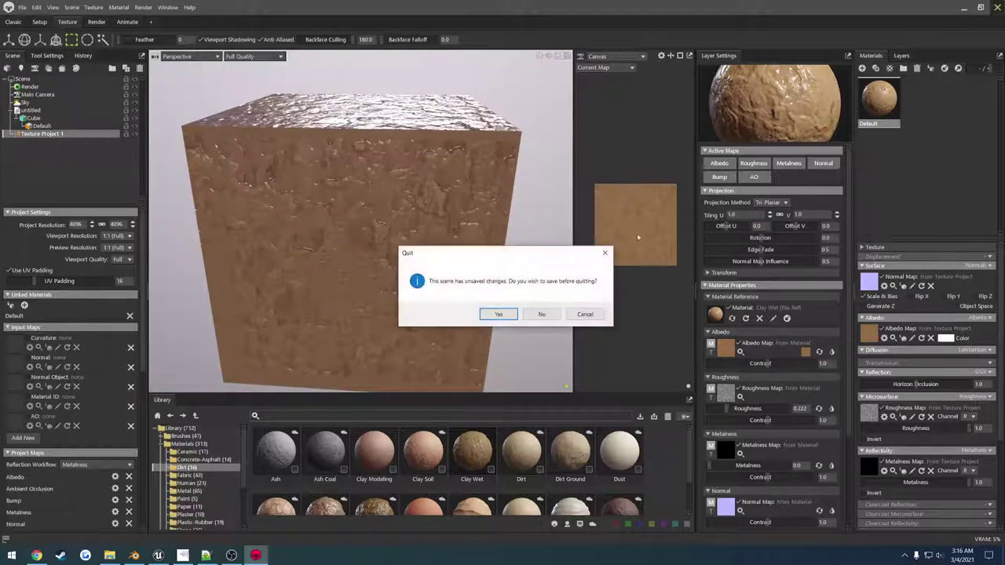
{"action": "left_click", "coordinate": [542, 313]}
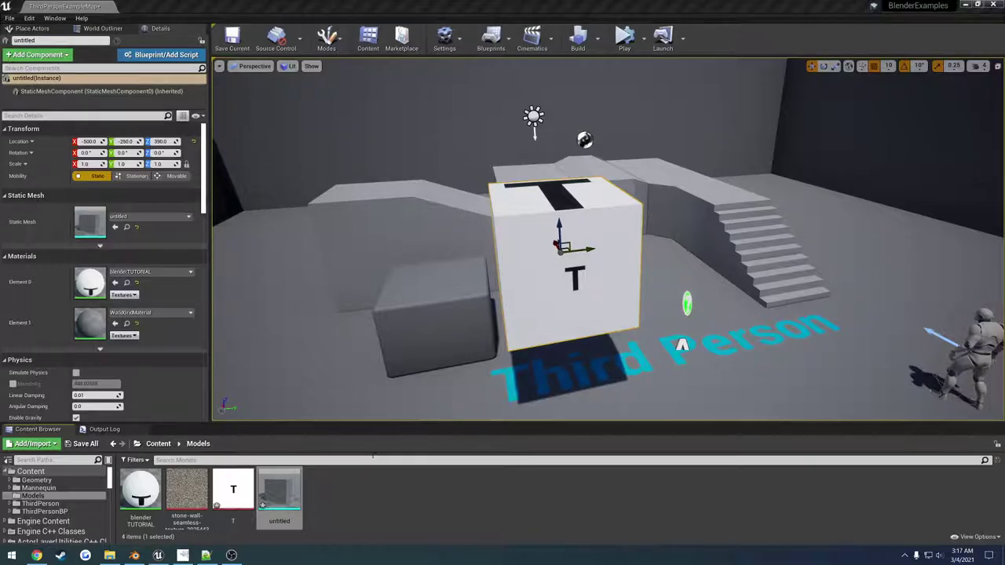
Step: Review the UV's and normal detail entries in the Notepad++ topic list and return to Unreal Editor
{"action": "left_click", "coordinate": [205, 555]}
{"action": "left_click", "coordinate": [568, 288]}
{"action": "key", "text": "shift+Home"}
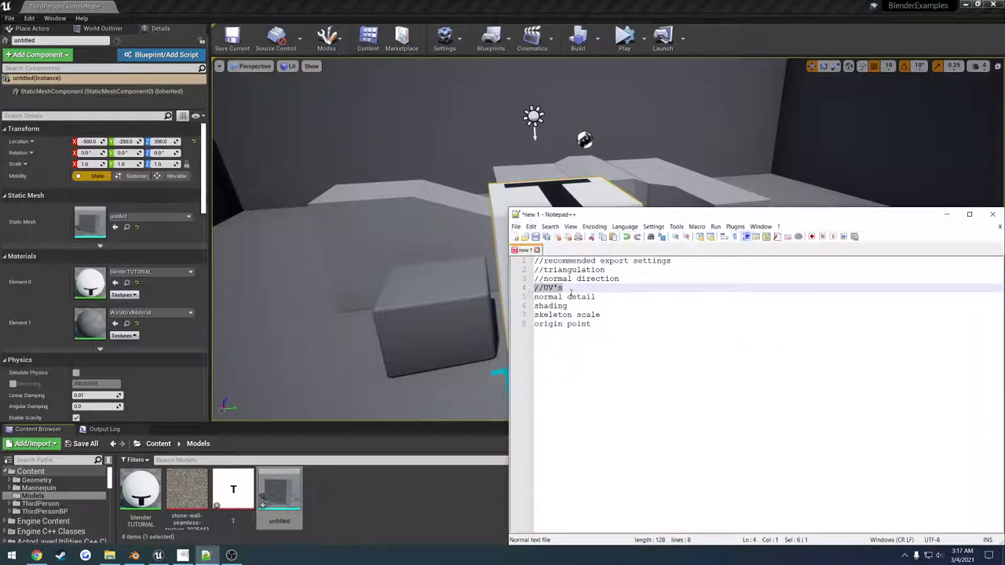
{"action": "left_click", "coordinate": [604, 296]}
{"action": "key", "text": "shift+Home"}
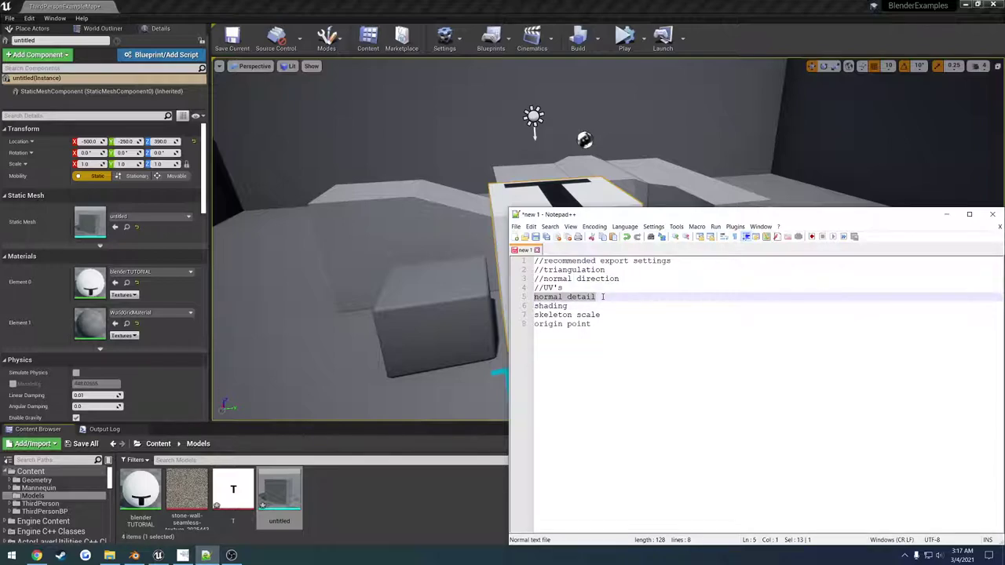
{"action": "left_click", "coordinate": [604, 296]}
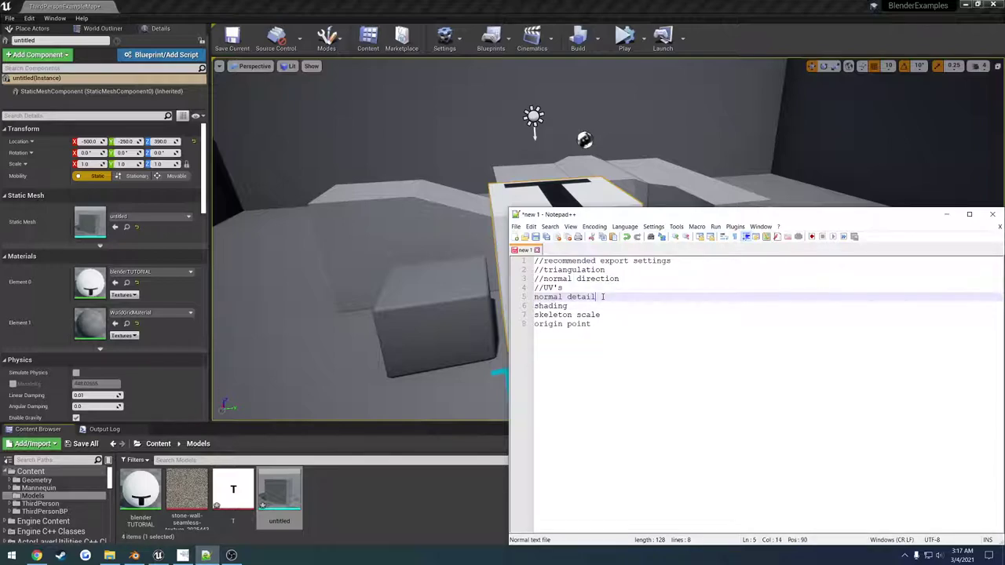
{"action": "left_click", "coordinate": [400, 513]}
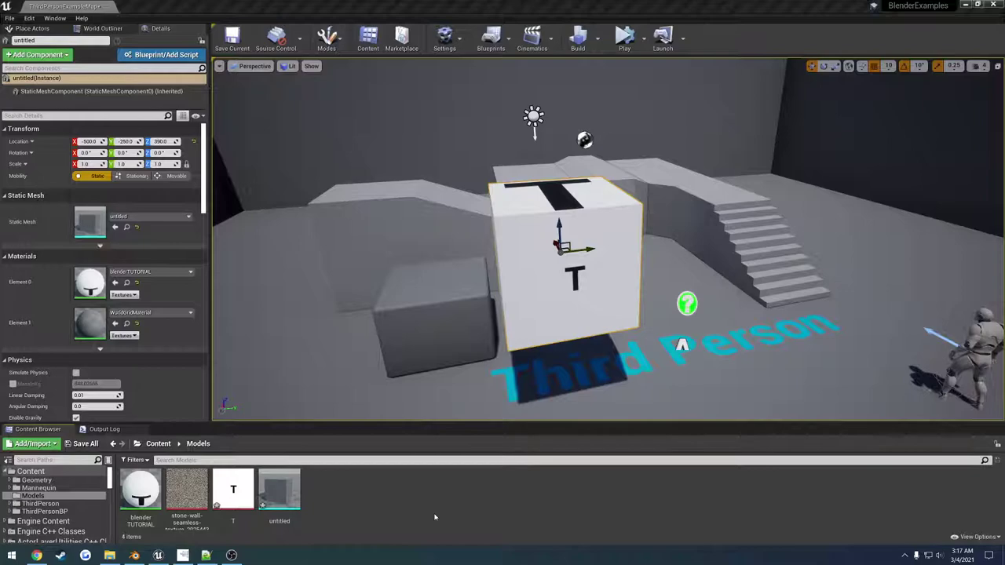